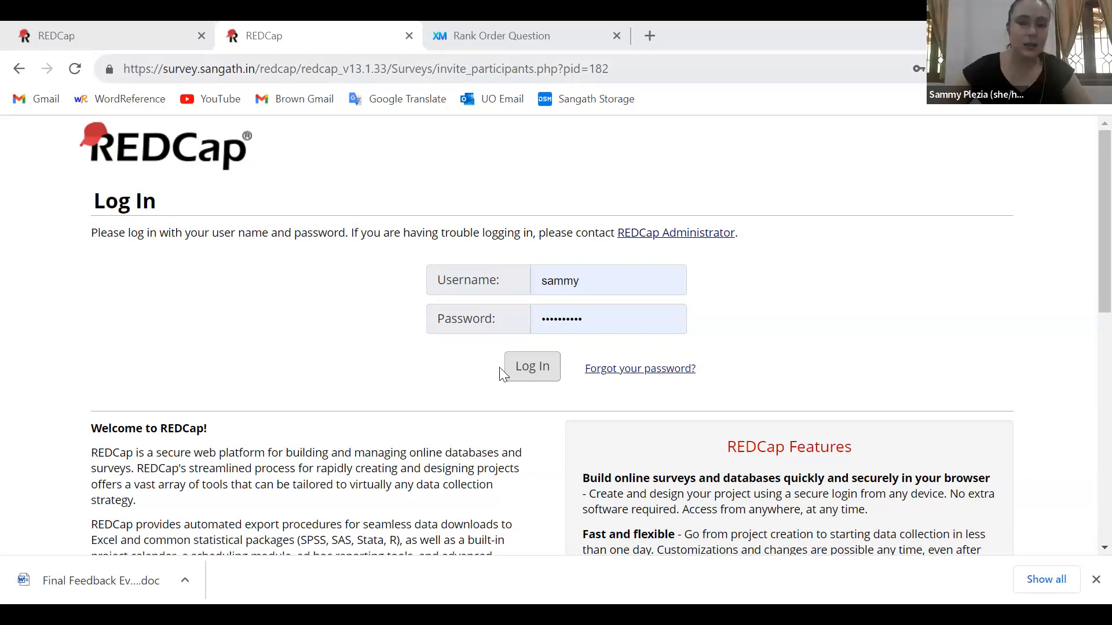
Log in to REDCap with the prefilled credentials and look through the list of existing projects
{"action": "left_click", "coordinate": [525, 368]}
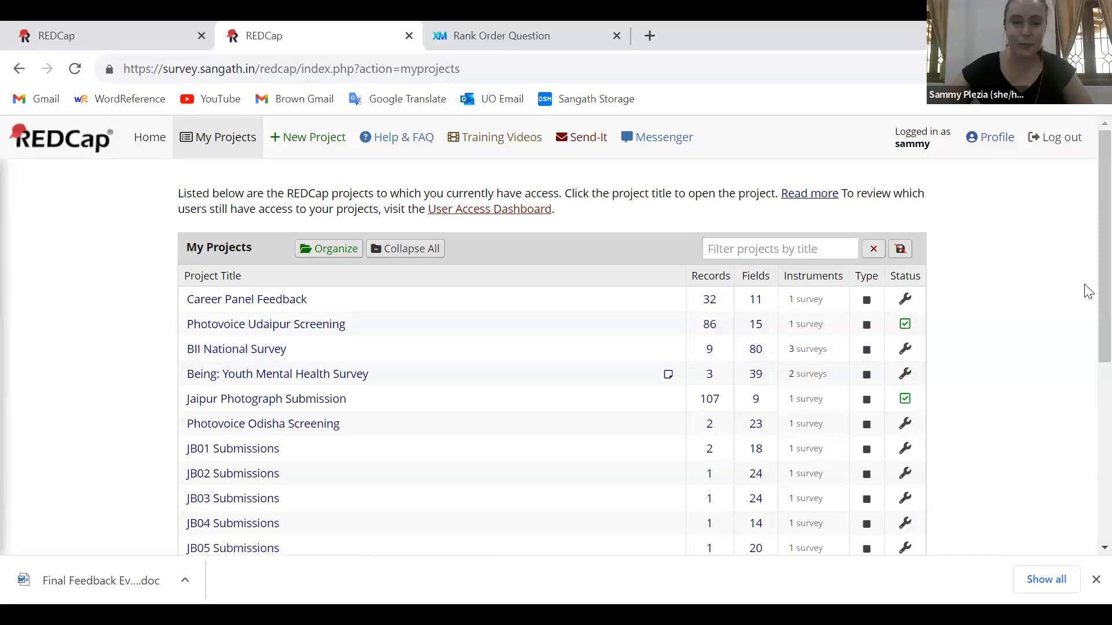
{"action": "scroll", "coordinate": [1086, 348], "scroll_direction": "down", "scroll_amount": 3}
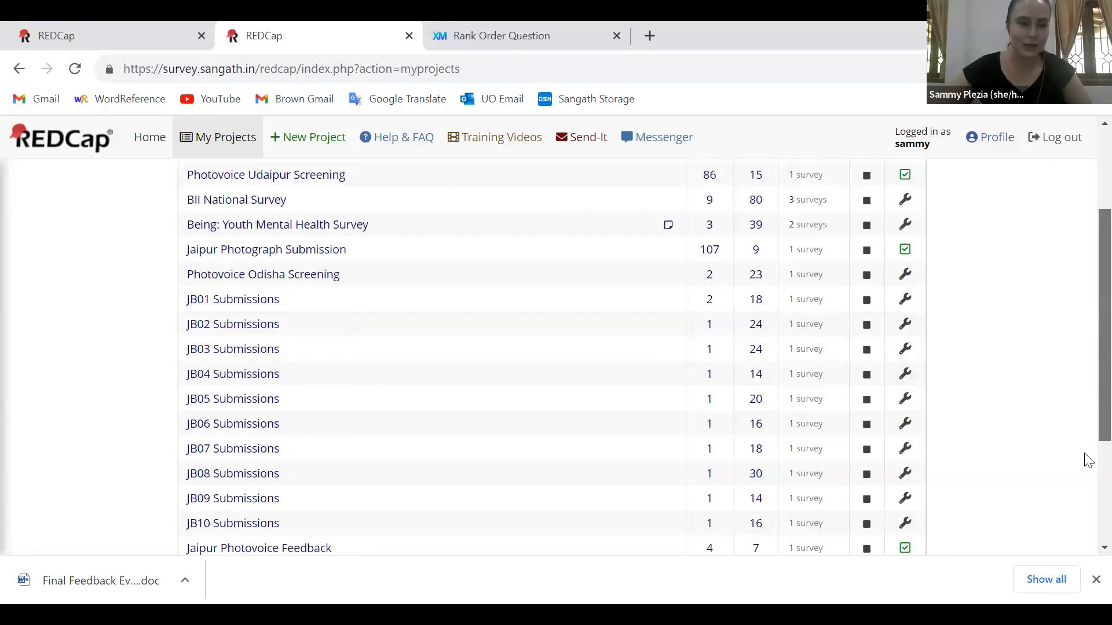
{"action": "scroll", "coordinate": [1086, 459], "scroll_direction": "down", "scroll_amount": 4}
{"action": "scroll", "coordinate": [1085, 393], "scroll_direction": "up", "scroll_amount": 3}
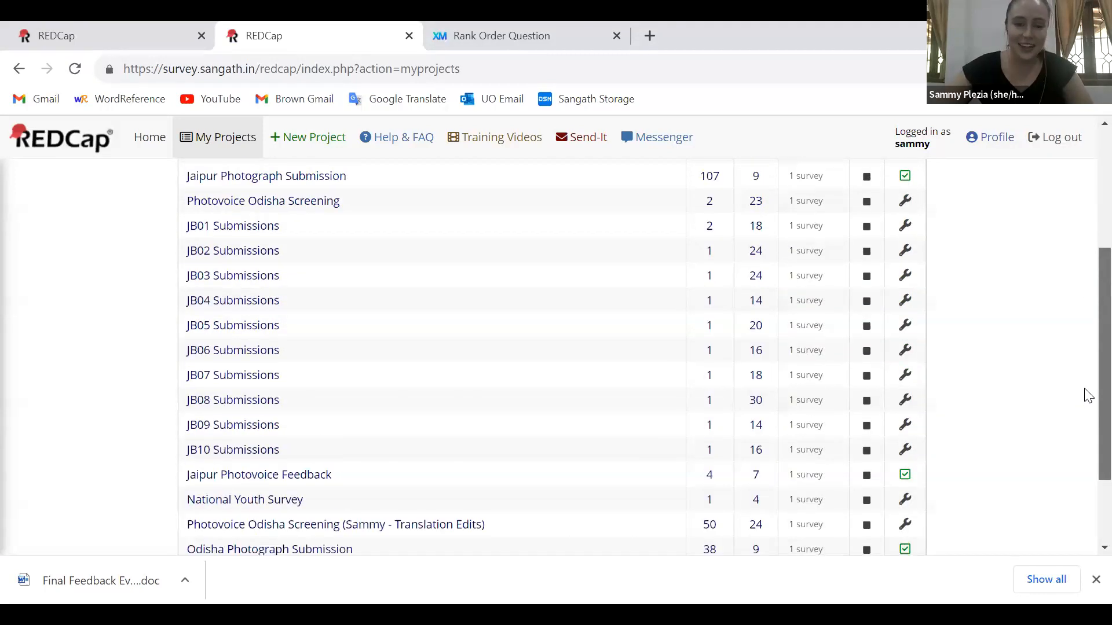
{"action": "scroll", "coordinate": [1087, 261], "scroll_direction": "up", "scroll_amount": 4}
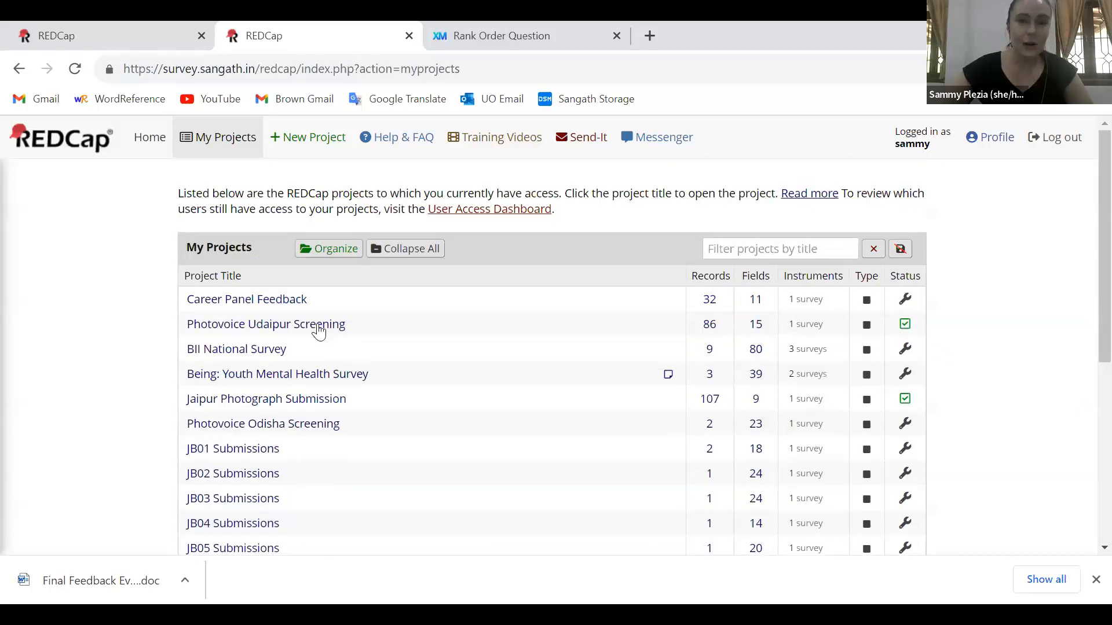
Create an empty project titled "YMHG Sample Survey" with the purpose Practice / Just for fun
{"action": "left_click", "coordinate": [278, 150]}
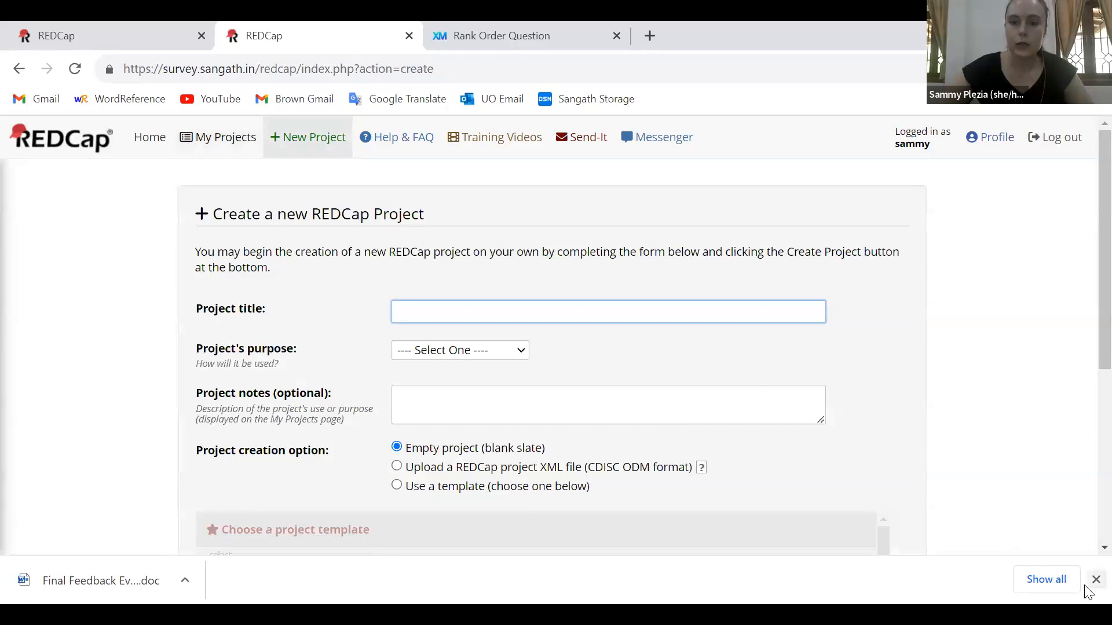
{"action": "type", "text": "YMHG Sample Survey"}
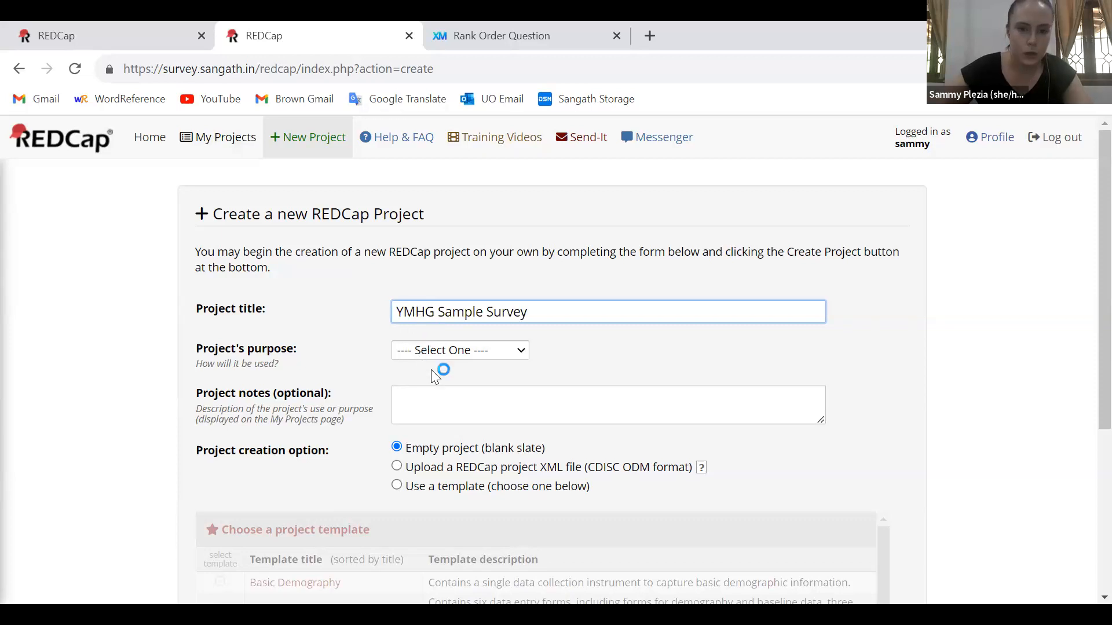
{"action": "left_click", "coordinate": [443, 351]}
{"action": "left_click", "coordinate": [434, 384]}
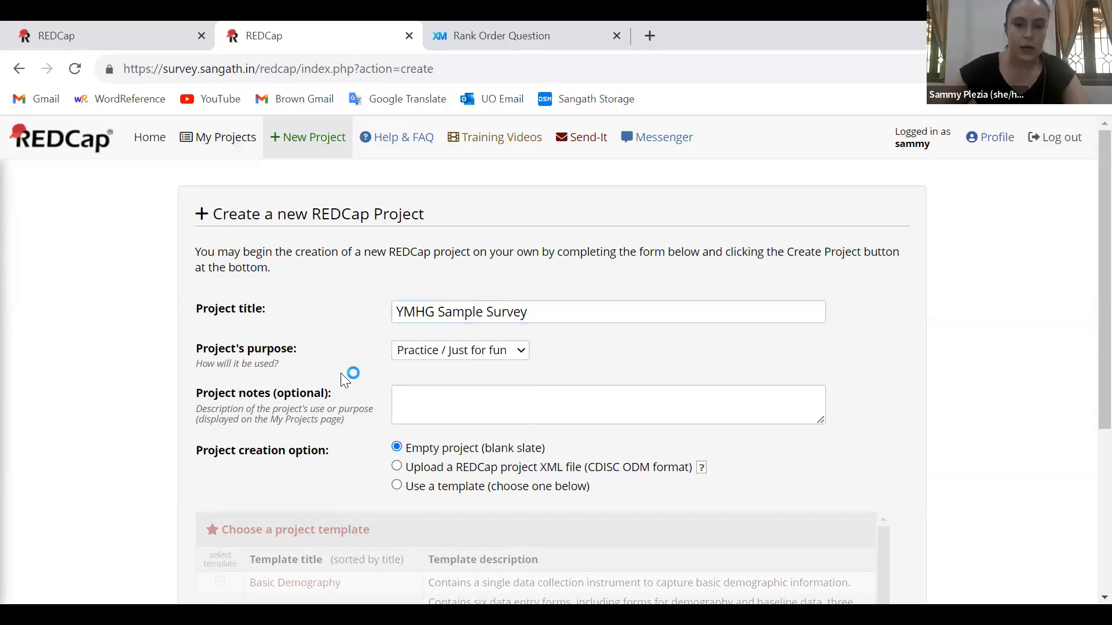
{"action": "scroll", "coordinate": [343, 375], "scroll_direction": "down", "scroll_amount": 3}
{"action": "scroll", "coordinate": [341, 376], "scroll_direction": "down", "scroll_amount": 3}
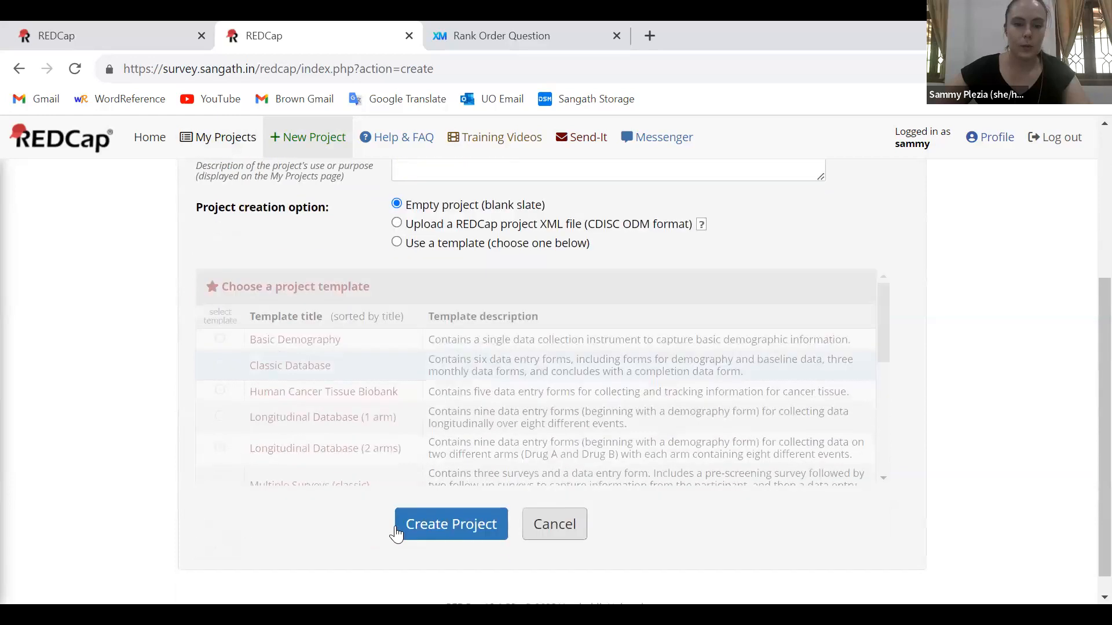
{"action": "left_click", "coordinate": [408, 528]}
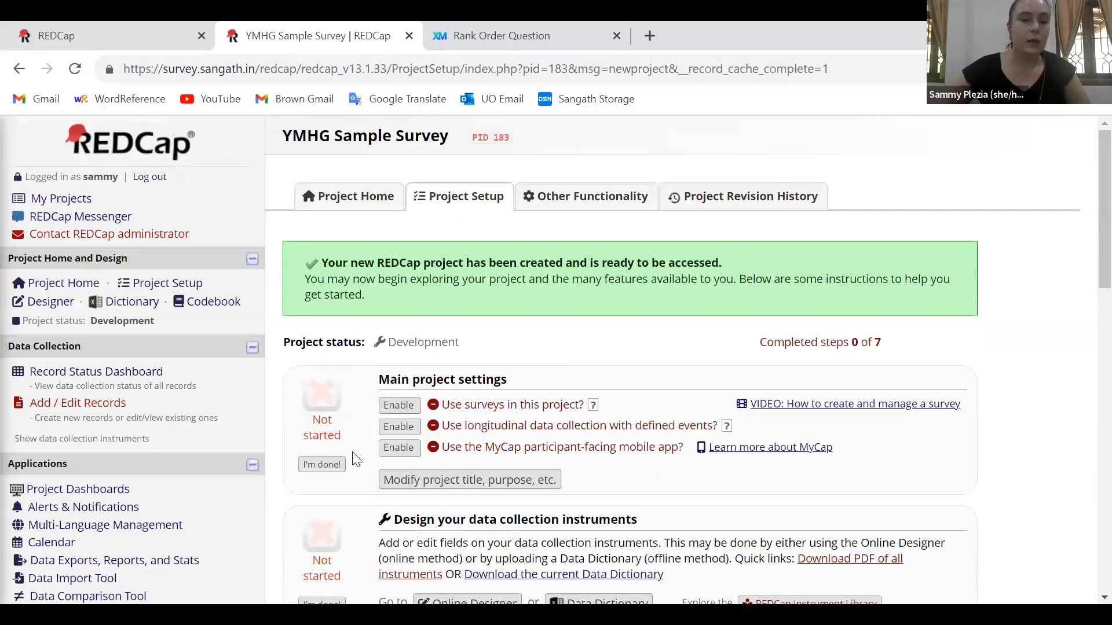
Enable the use of surveys in the project and open the Online Designer
{"action": "scroll", "coordinate": [485, 338], "scroll_direction": "down", "scroll_amount": 1}
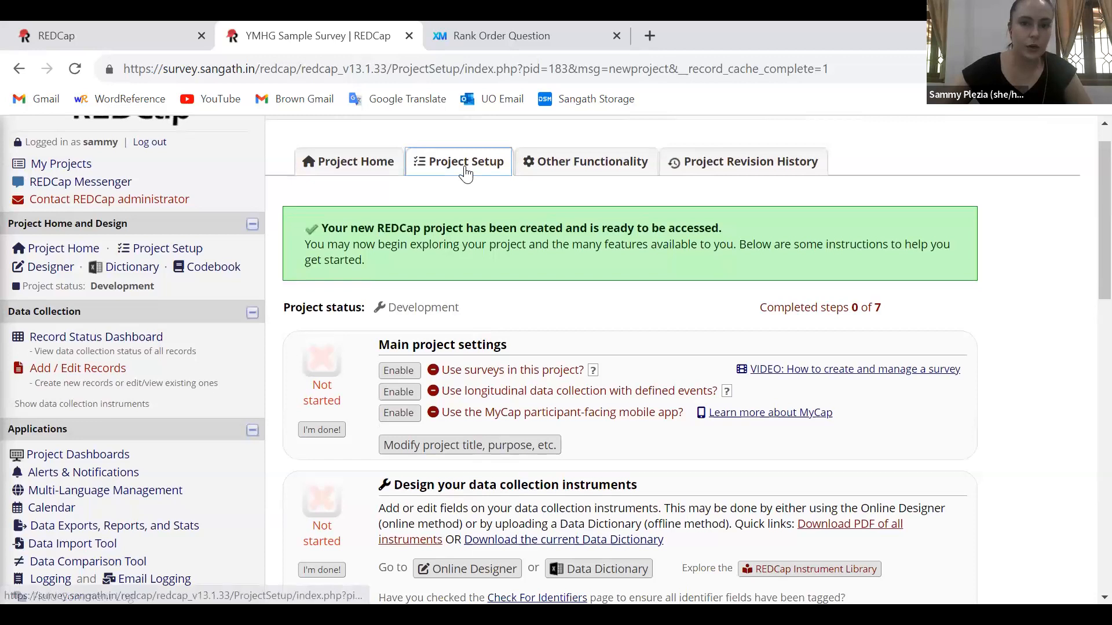
{"action": "left_click", "coordinate": [397, 376]}
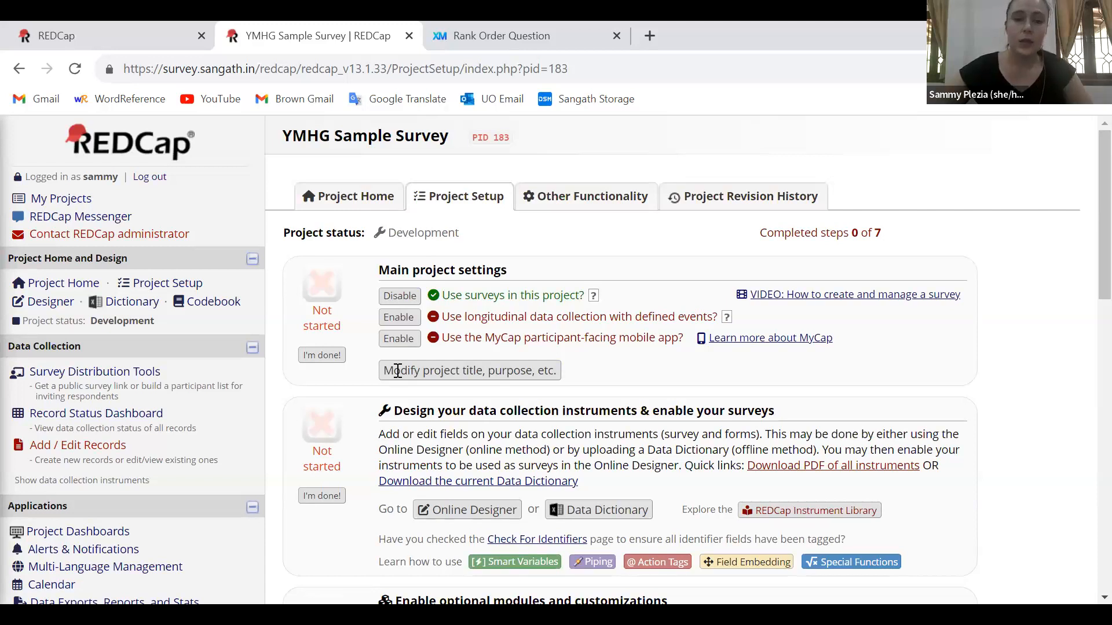
{"action": "left_click", "coordinate": [41, 308]}
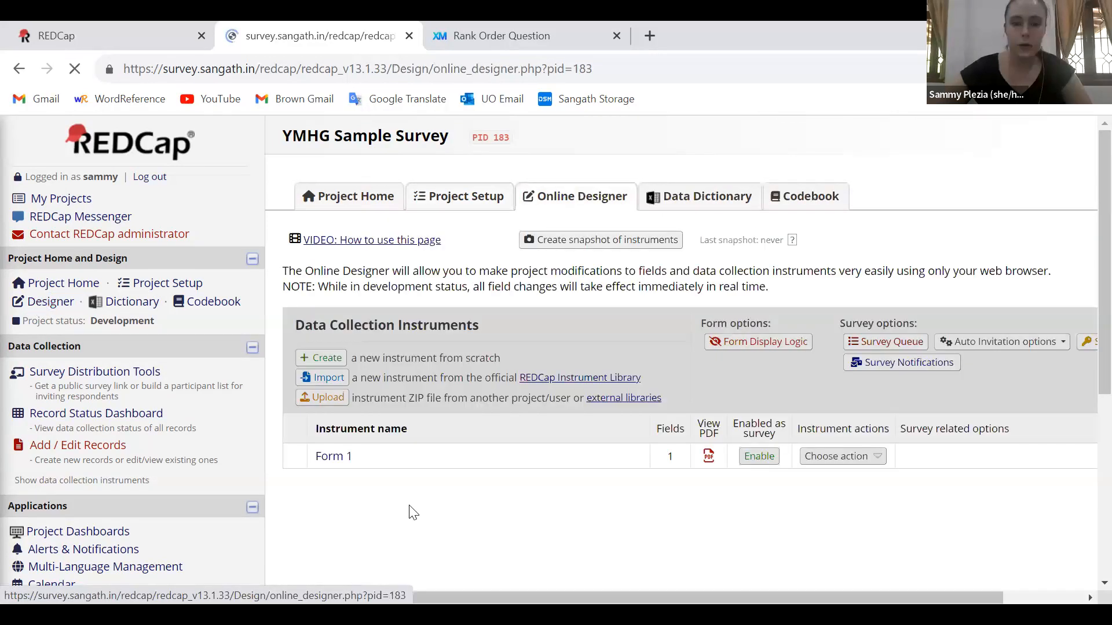
{"action": "left_click", "coordinate": [361, 460]}
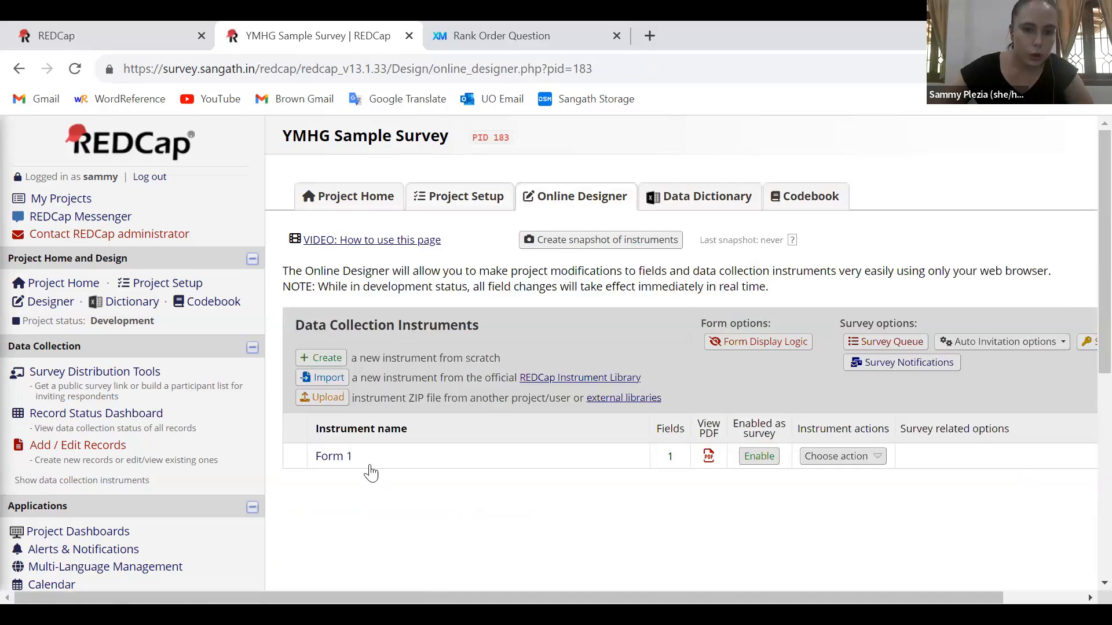
{"action": "left_click", "coordinate": [360, 459]}
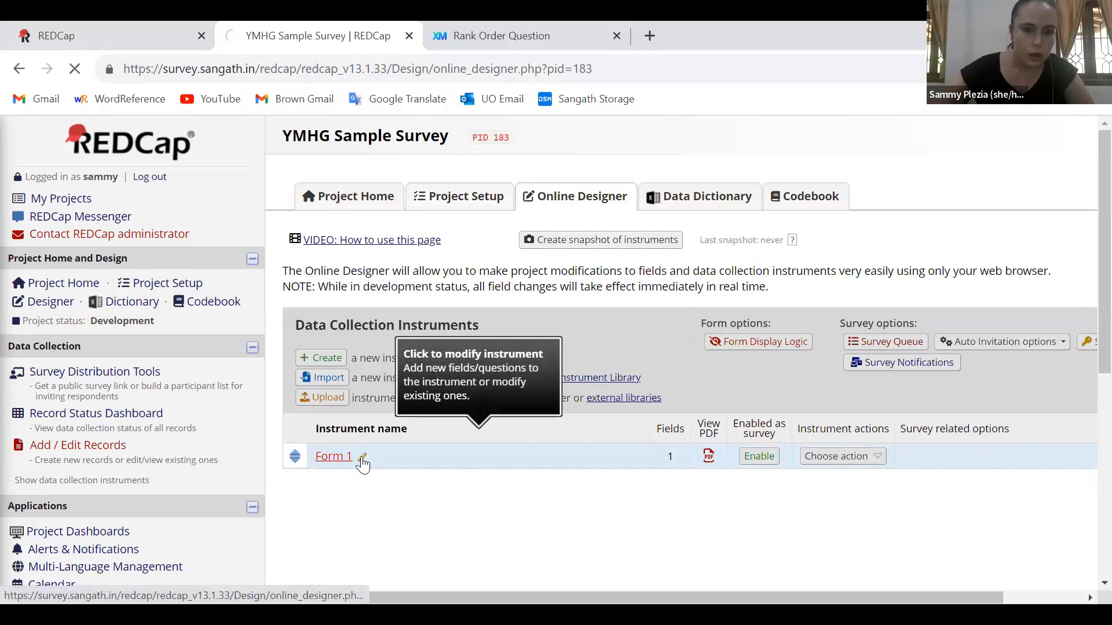
{"action": "key", "text": "alt+Left"}
Enable the Form 1 instrument as a survey and set its survey title to "Screener"
{"action": "scroll", "coordinate": [593, 501], "scroll_direction": "down", "scroll_amount": 1}
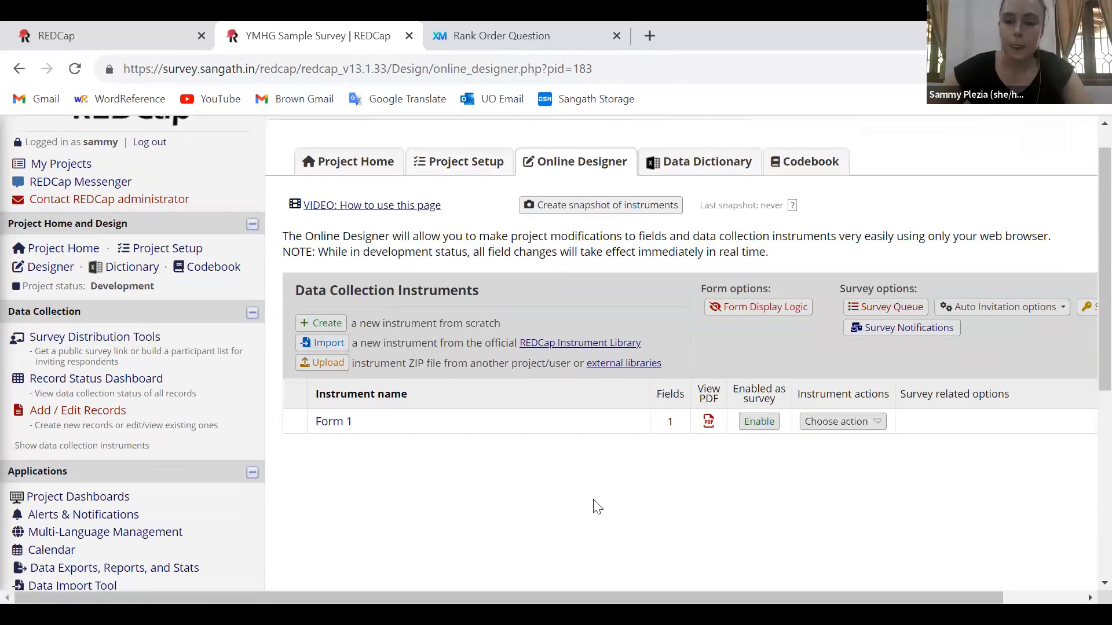
{"action": "left_click", "coordinate": [756, 422]}
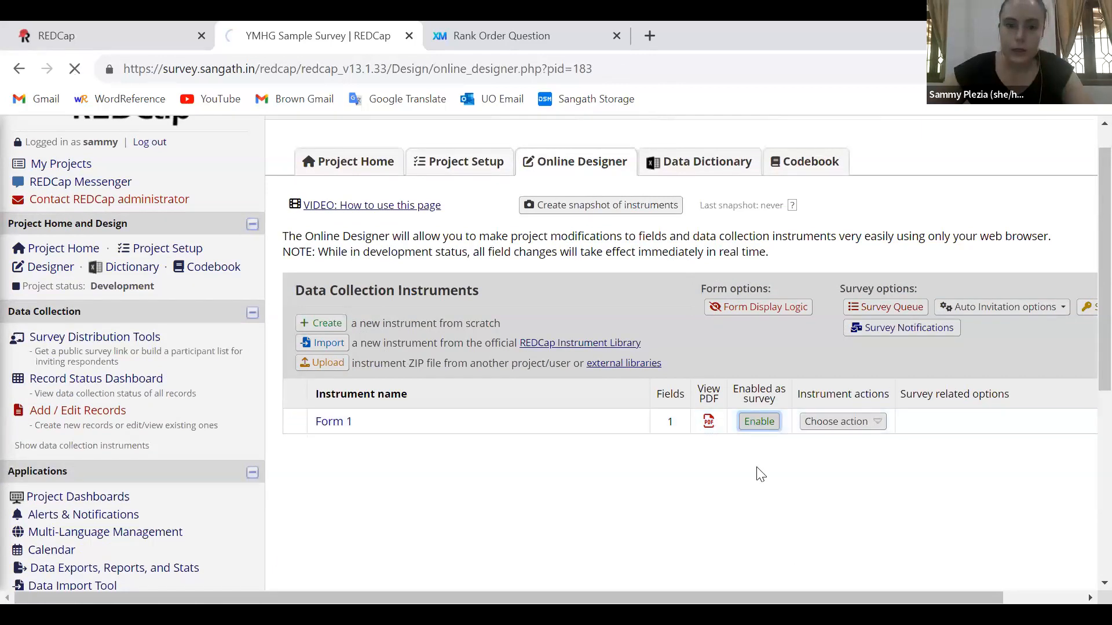
{"action": "triple_click", "coordinate": [631, 455]}
{"action": "type", "text": "Screener"}
Review the survey instructions and the design options for page width, logo, text size and design preview
{"action": "scroll", "coordinate": [632, 455], "scroll_direction": "down", "scroll_amount": 3}
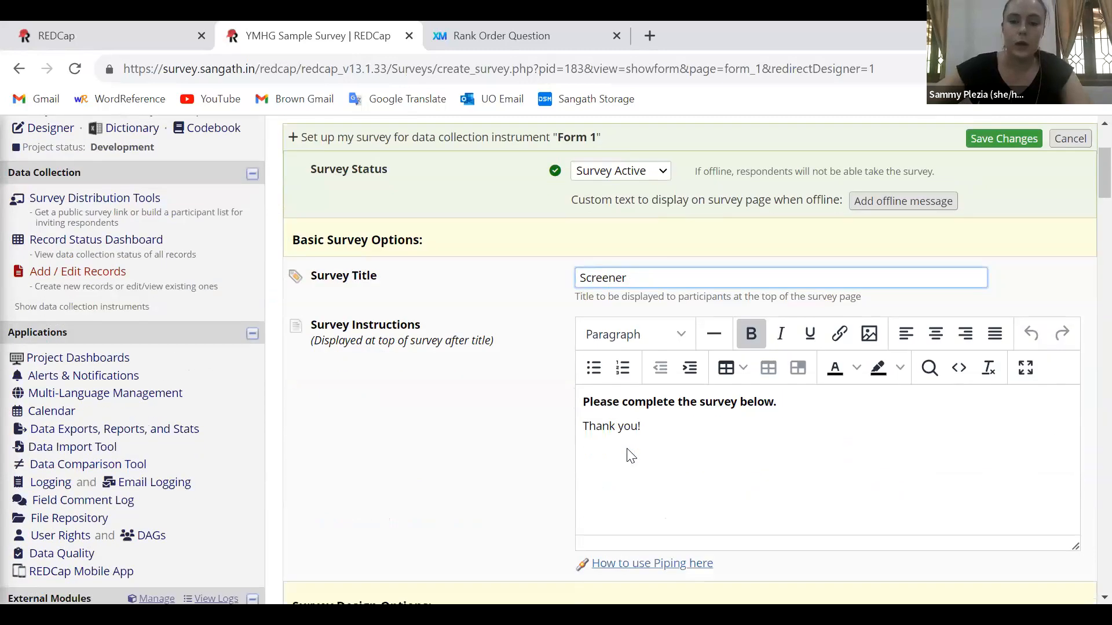
{"action": "left_click", "coordinate": [667, 422]}
{"action": "scroll", "coordinate": [1087, 169], "scroll_direction": "down", "scroll_amount": 5}
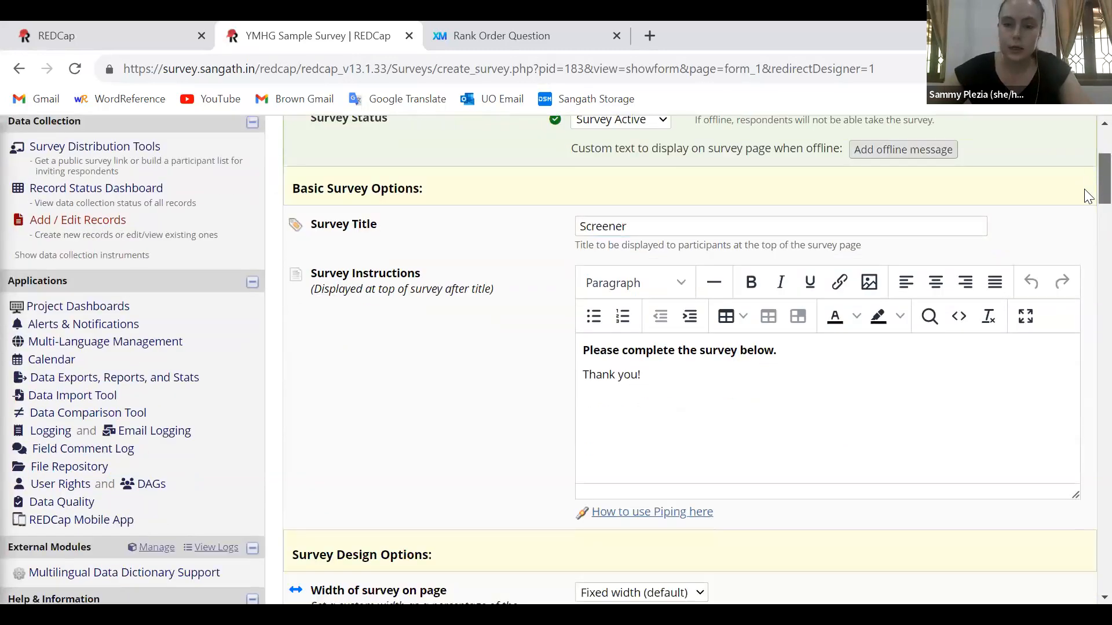
{"action": "scroll", "coordinate": [1087, 208], "scroll_direction": "down", "scroll_amount": 1}
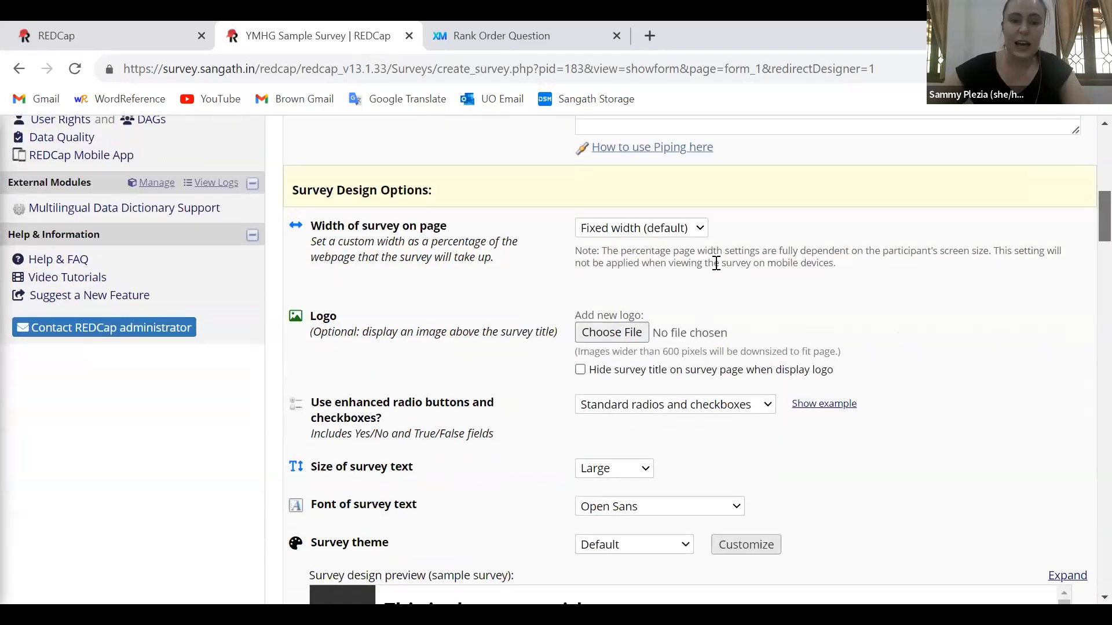
{"action": "double_click", "coordinate": [324, 316]}
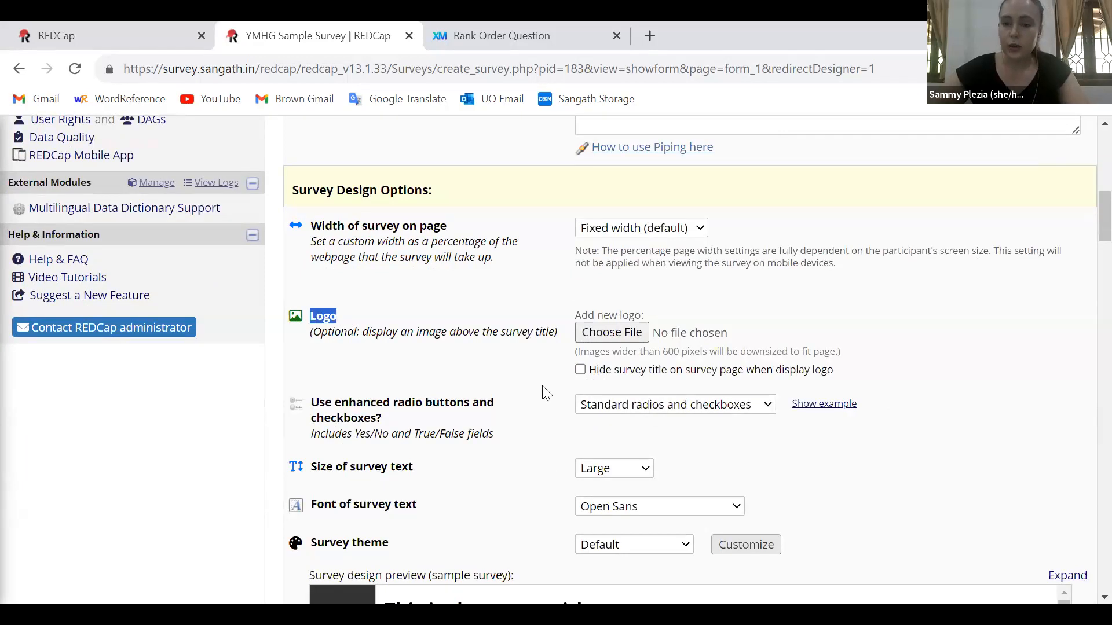
{"action": "left_click", "coordinate": [1088, 269]}
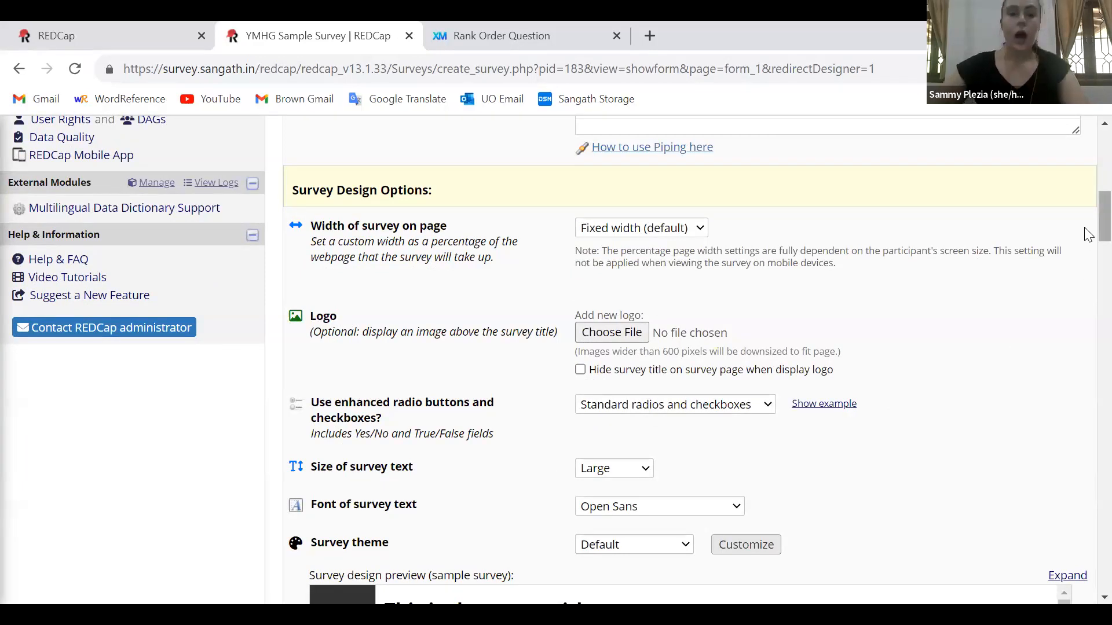
{"action": "scroll", "coordinate": [1088, 244], "scroll_direction": "down", "scroll_amount": 3}
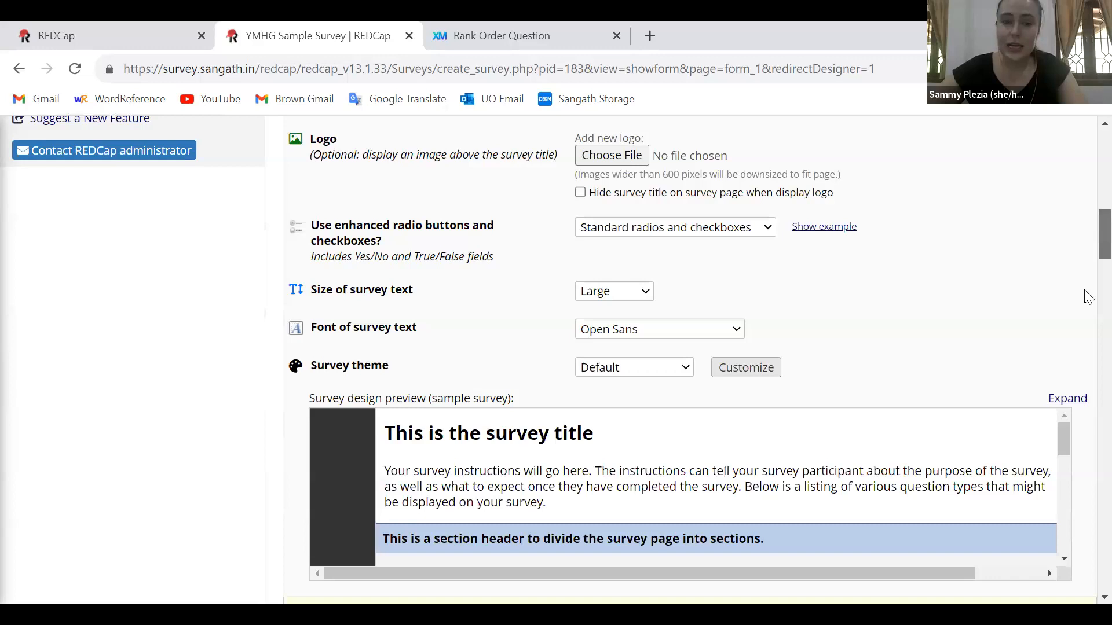
{"action": "left_click_drag", "start_coordinate": [1063, 438], "coordinate": [1062, 437]}
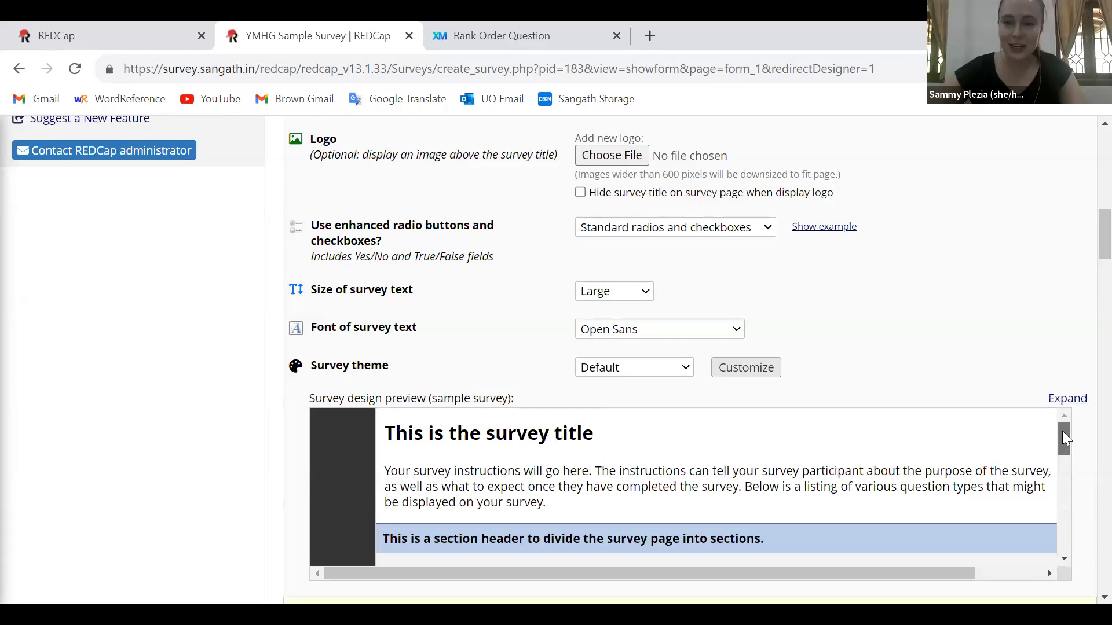
Look through the available survey text fonts and survey themes without changing the selections
{"action": "left_click", "coordinate": [673, 336]}
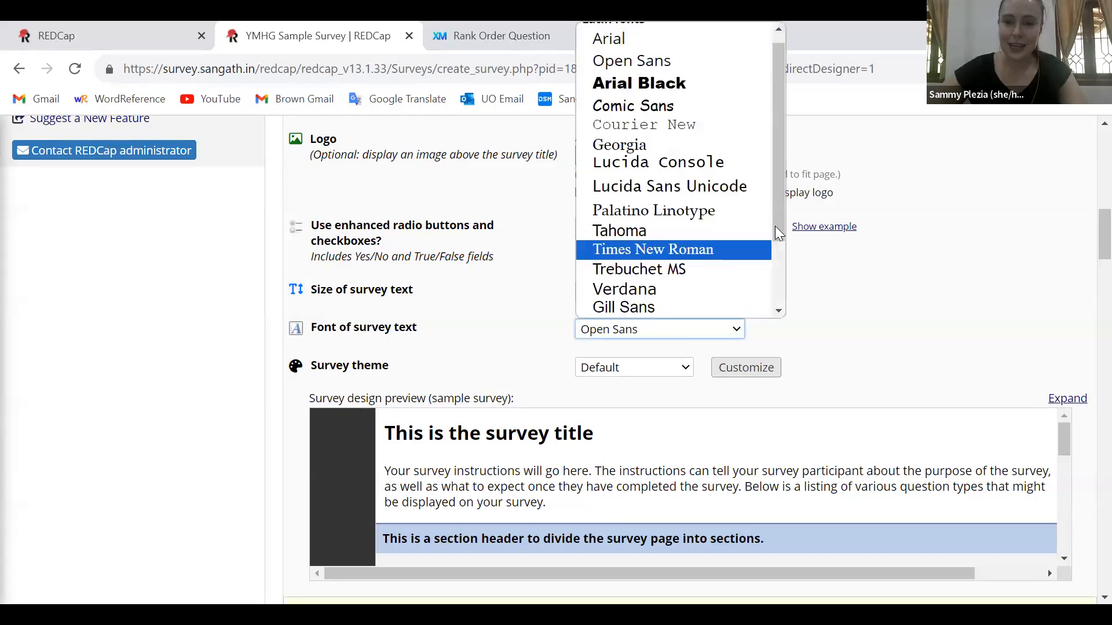
{"action": "scroll", "coordinate": [778, 281], "scroll_direction": "down", "scroll_amount": 3}
{"action": "left_click_drag", "start_coordinate": [786, 275], "coordinate": [782, 179]}
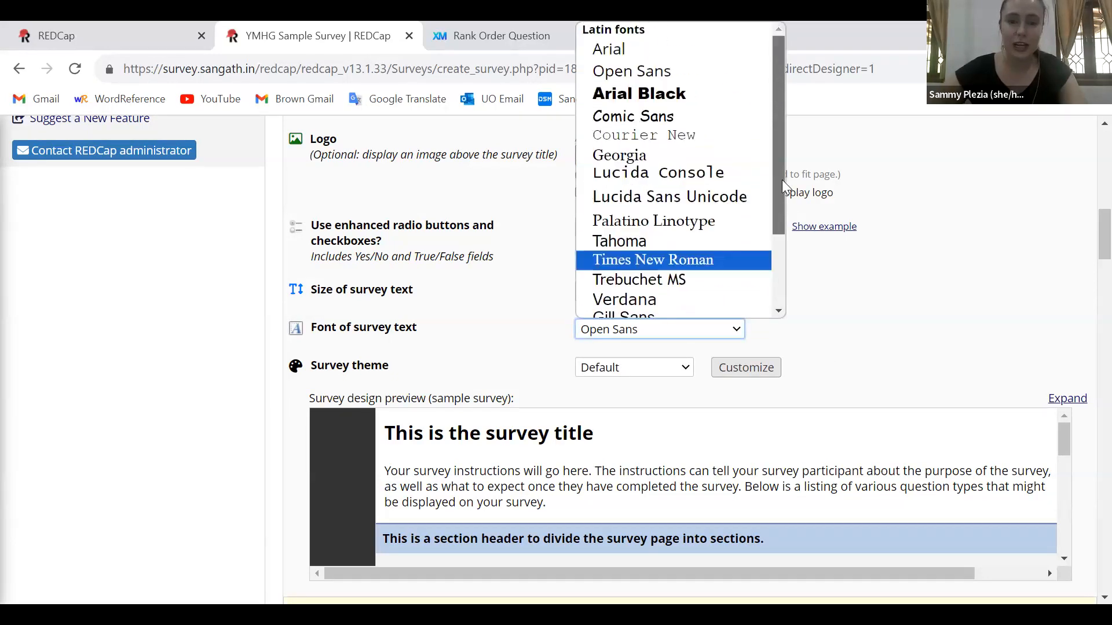
{"action": "left_click", "coordinate": [632, 374]}
{"action": "left_click", "coordinate": [635, 379]}
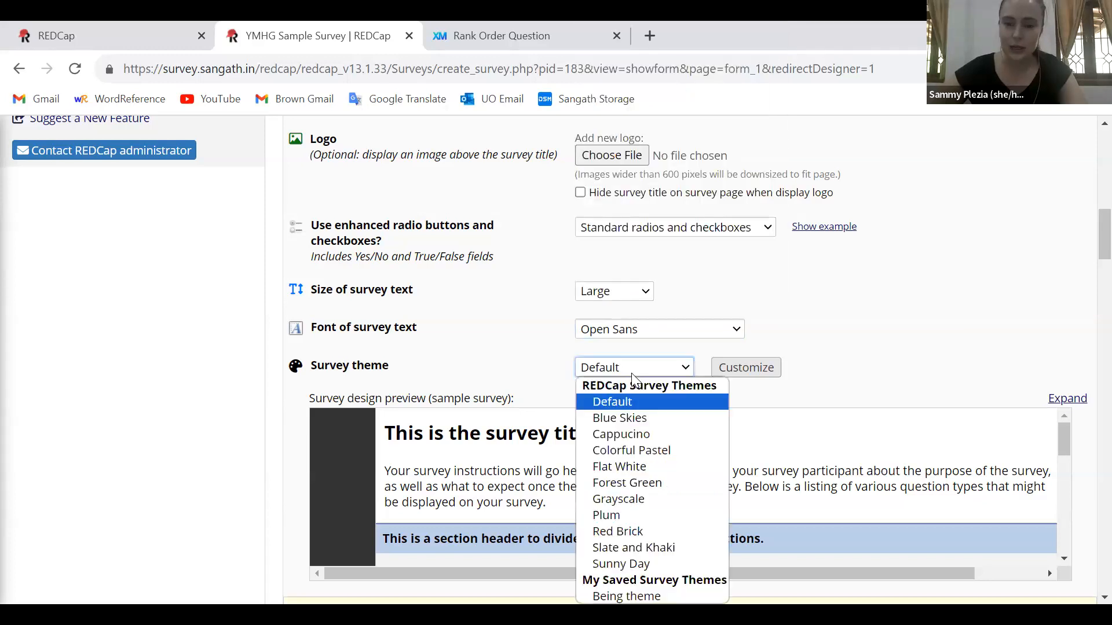
{"action": "left_click", "coordinate": [1088, 256]}
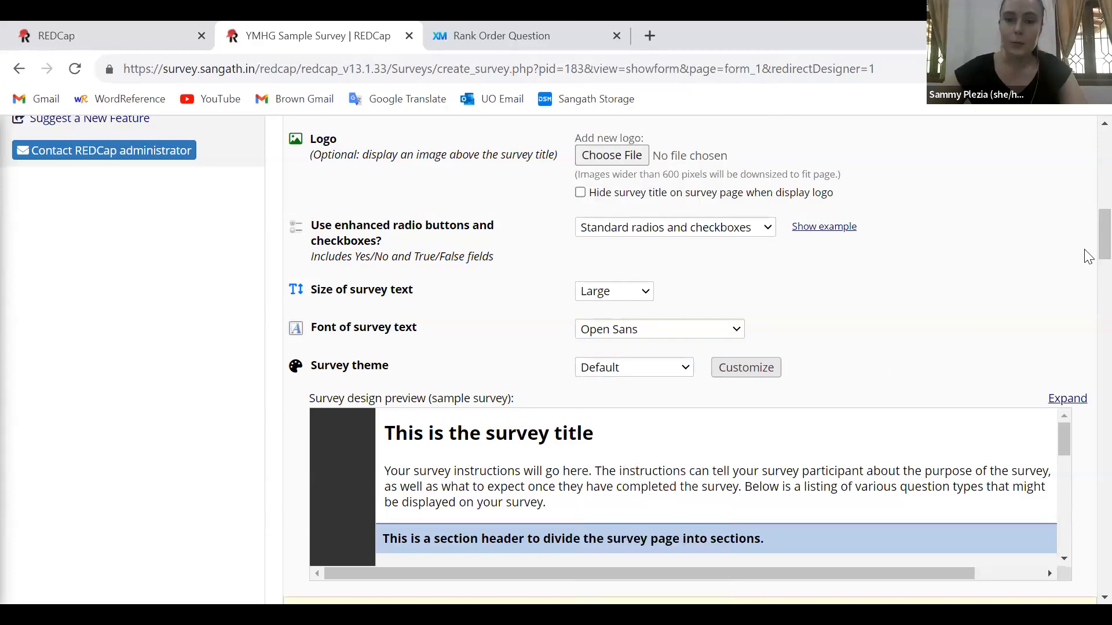
Examine the survey customizations for question numbering, pagination and letting participants download a PDF of their responses
{"action": "scroll", "coordinate": [1087, 296], "scroll_direction": "down", "scroll_amount": 7}
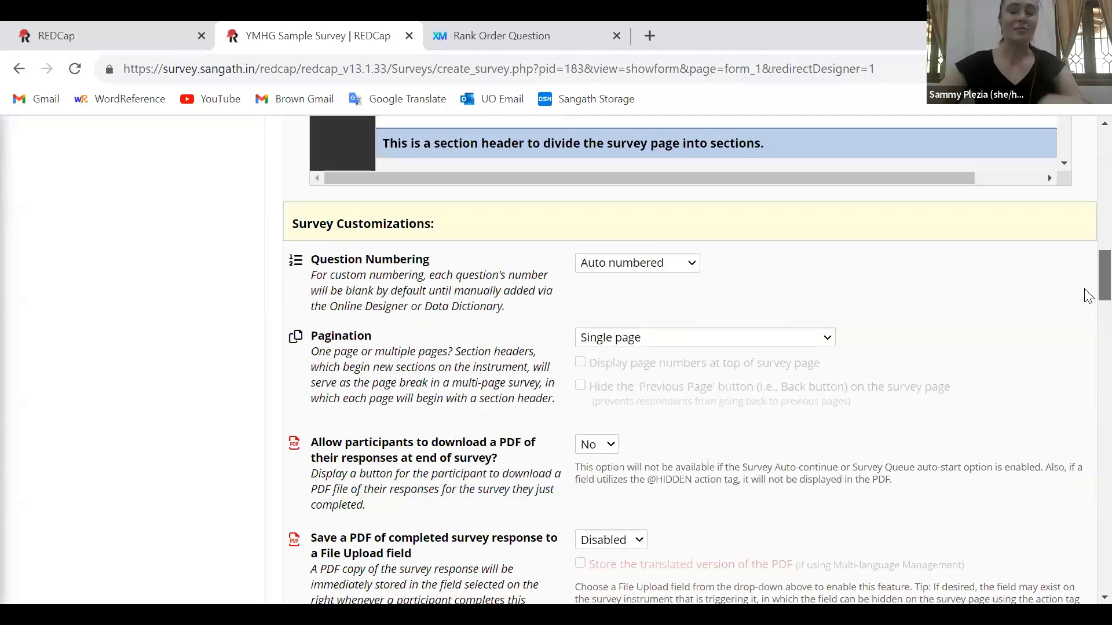
{"action": "scroll", "coordinate": [1087, 297], "scroll_direction": "down", "scroll_amount": 4}
{"action": "scroll", "coordinate": [1087, 298], "scroll_direction": "up", "scroll_amount": 5}
{"action": "scroll", "coordinate": [1088, 302], "scroll_direction": "down", "scroll_amount": 1}
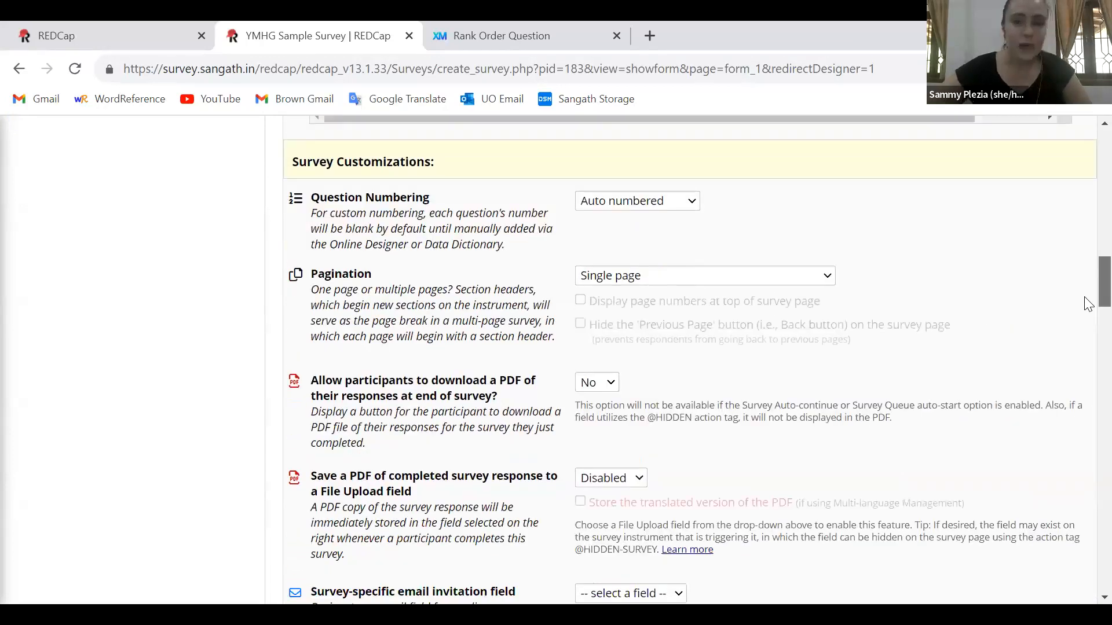
{"action": "scroll", "coordinate": [1087, 311], "scroll_direction": "down", "scroll_amount": 1}
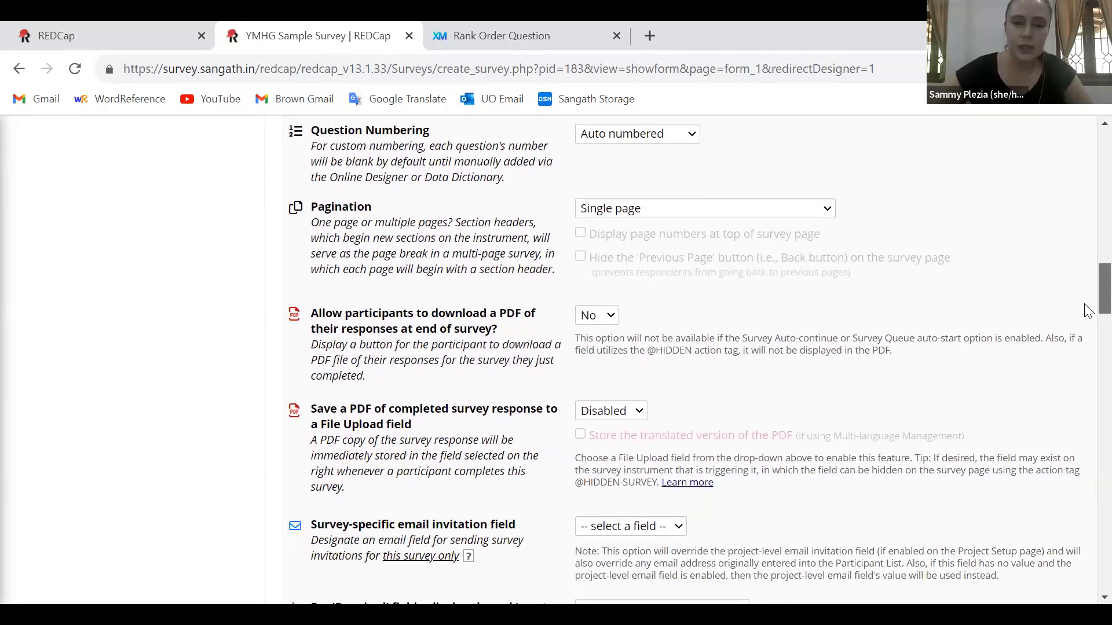
{"action": "triple_click", "coordinate": [463, 312]}
{"action": "left_click", "coordinate": [911, 317]}
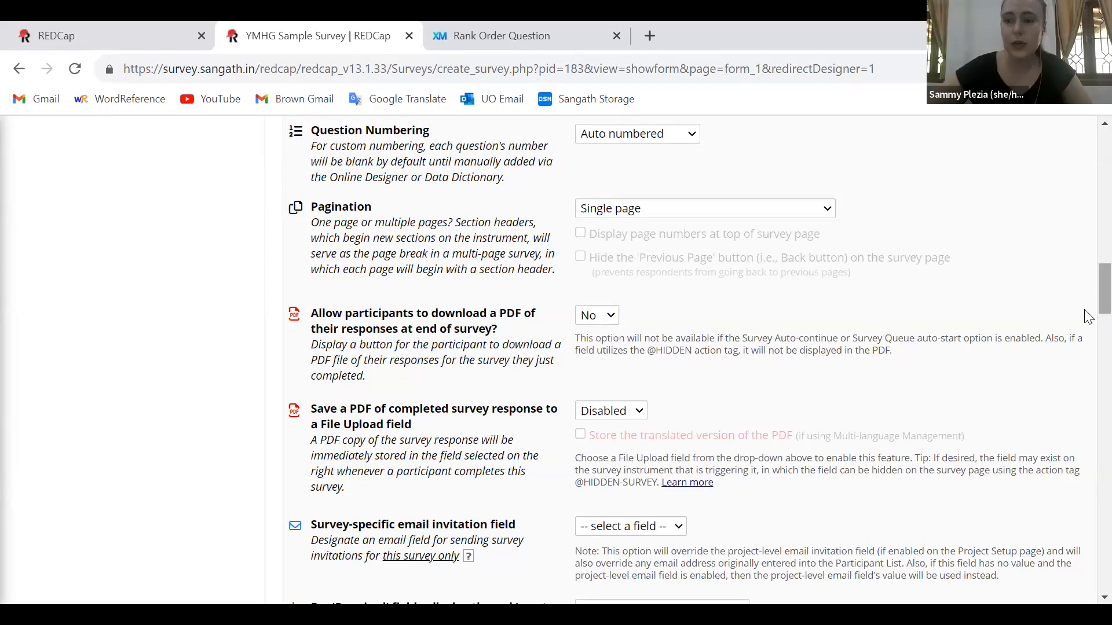
Examine the remaining survey customizations, including the available text-to-speech options
{"action": "left_click_drag", "start_coordinate": [1099, 311], "coordinate": [1085, 374]}
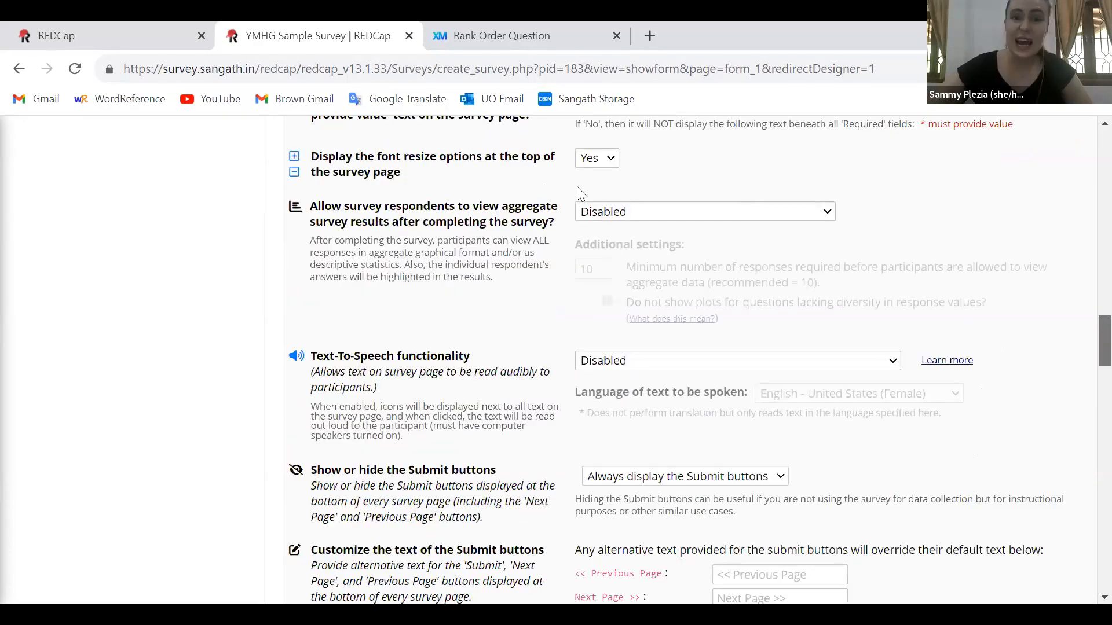
{"action": "scroll", "coordinate": [572, 186], "scroll_direction": "down", "scroll_amount": 3}
{"action": "left_click", "coordinate": [593, 198]}
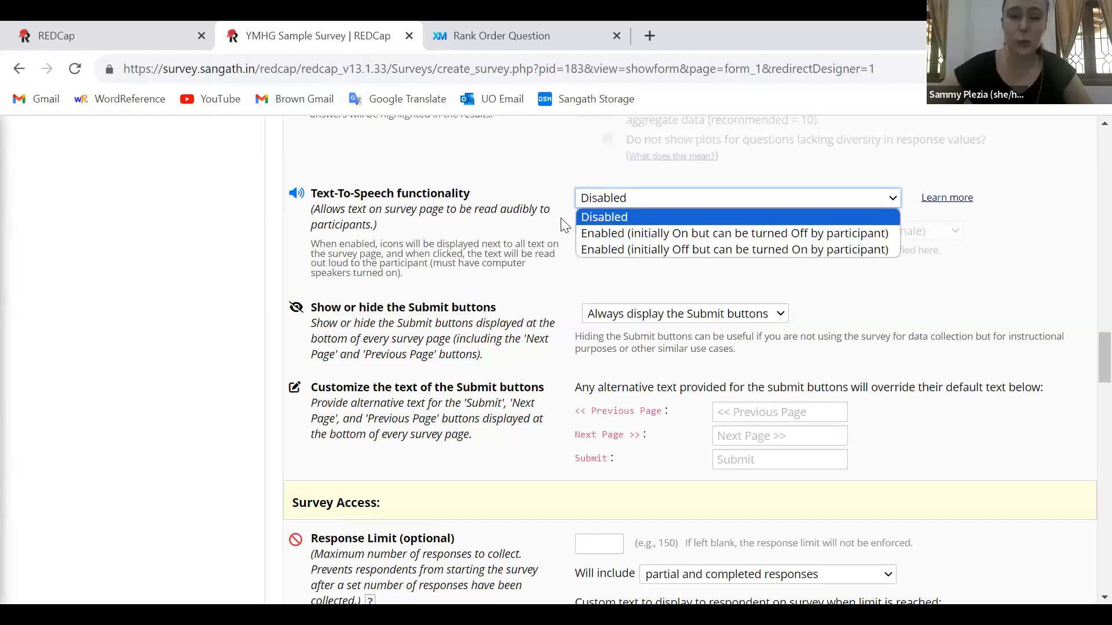
{"action": "left_click", "coordinate": [546, 248]}
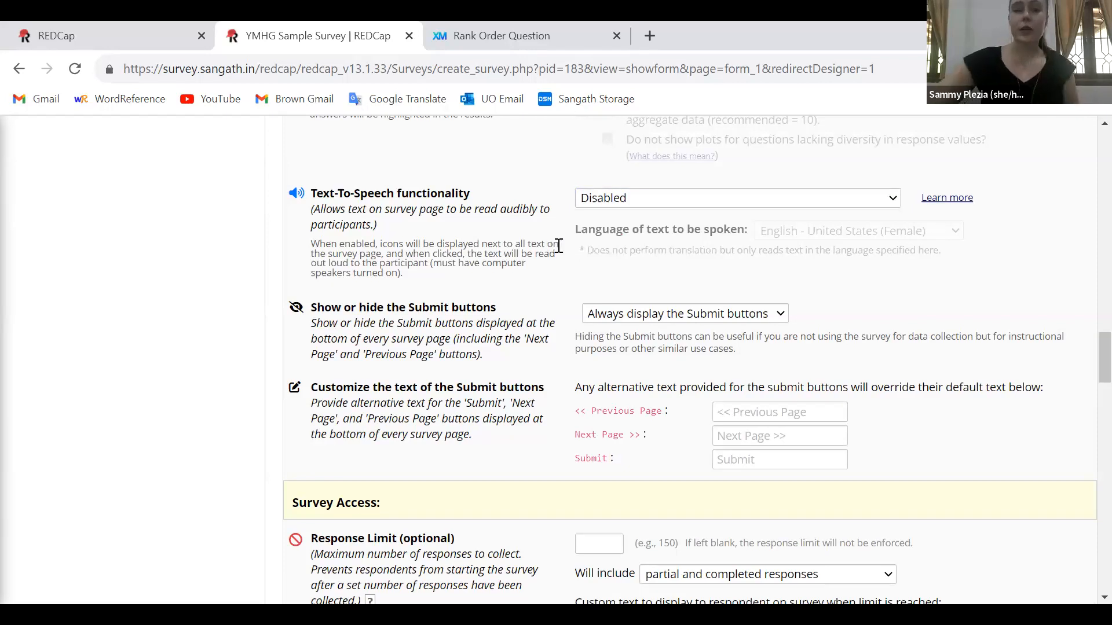
{"action": "left_click", "coordinate": [616, 200]}
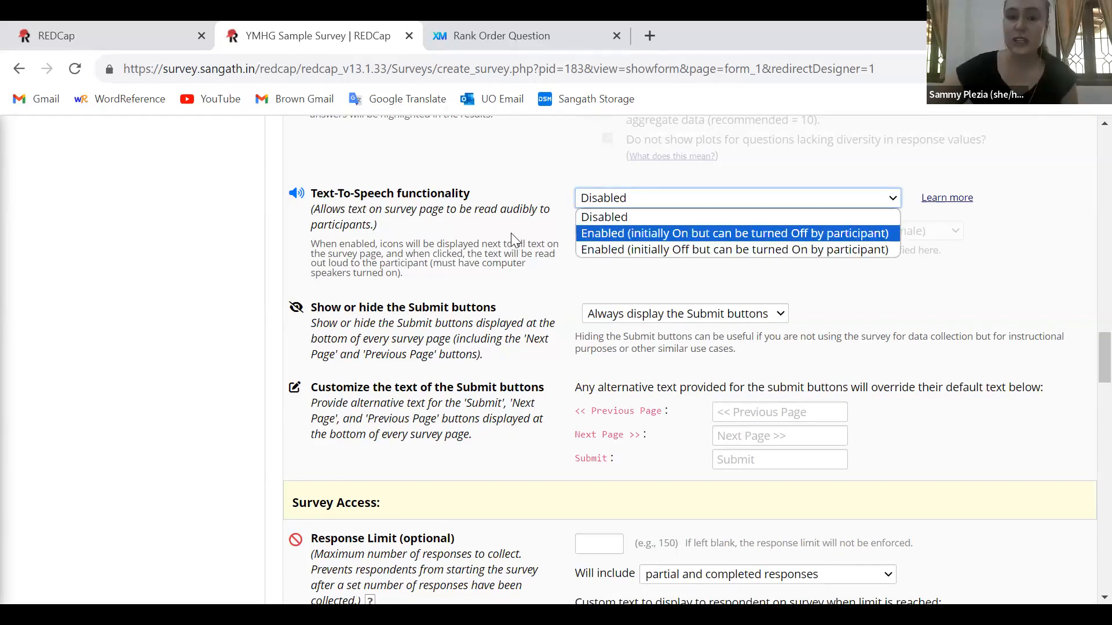
Examine the survey's optional response limit and the choices for which responses it includes
{"action": "scroll", "coordinate": [517, 249], "scroll_direction": "down", "scroll_amount": 4}
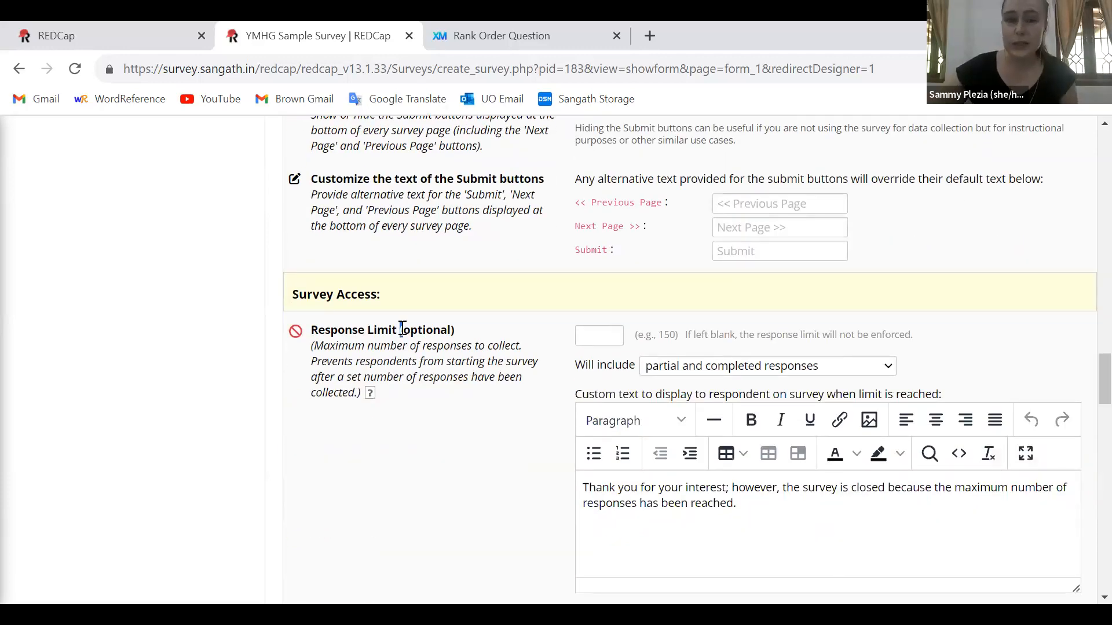
{"action": "triple_click", "coordinate": [402, 328]}
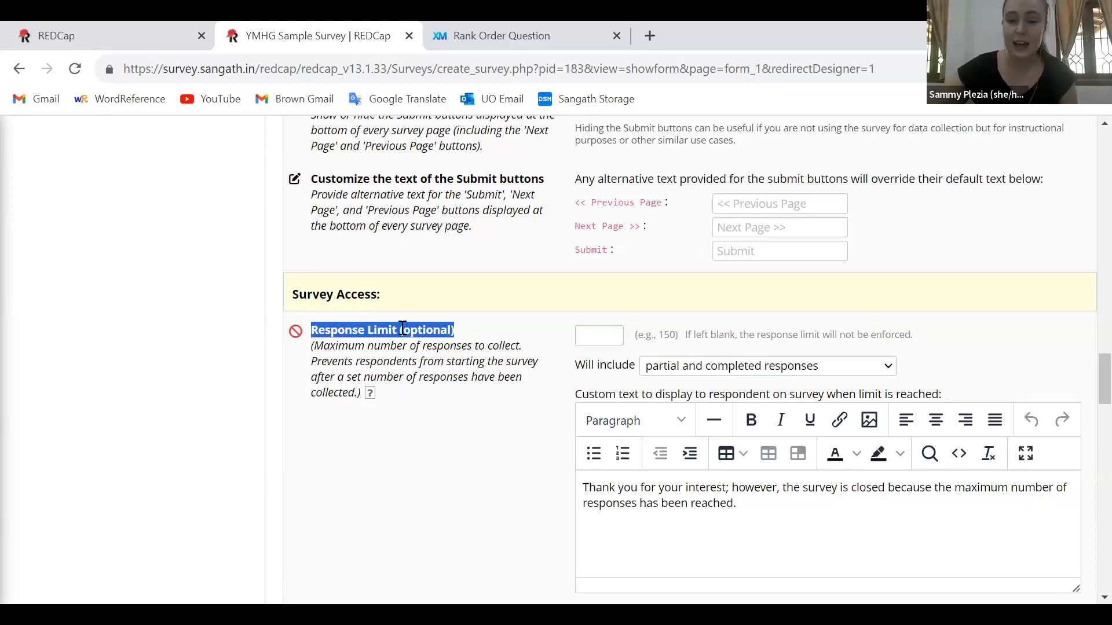
{"action": "left_click", "coordinate": [405, 329]}
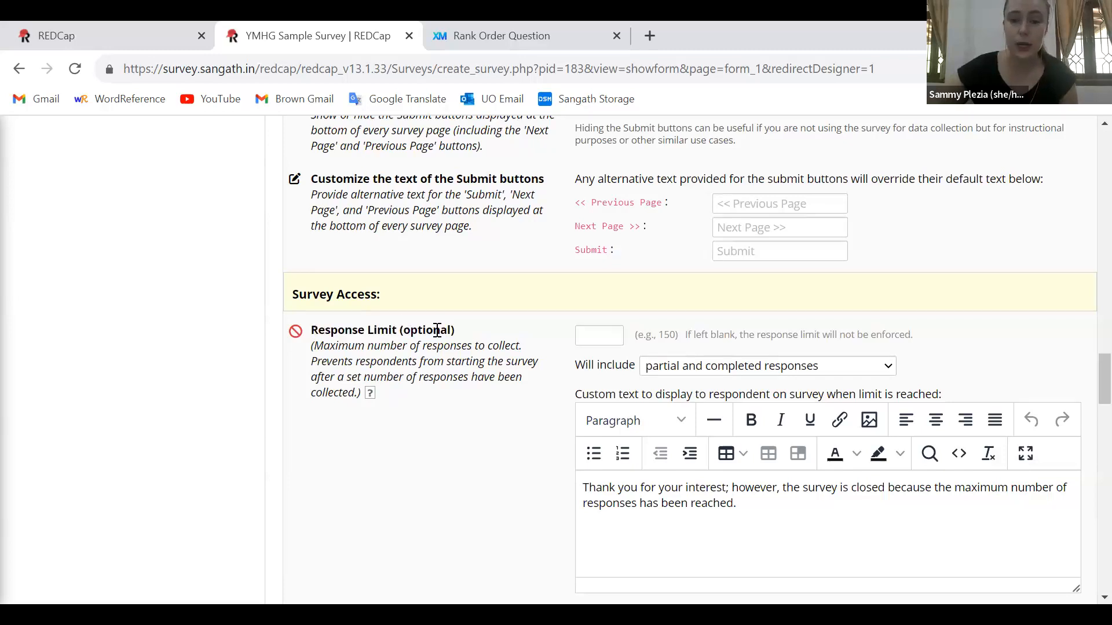
{"action": "left_click", "coordinate": [653, 370]}
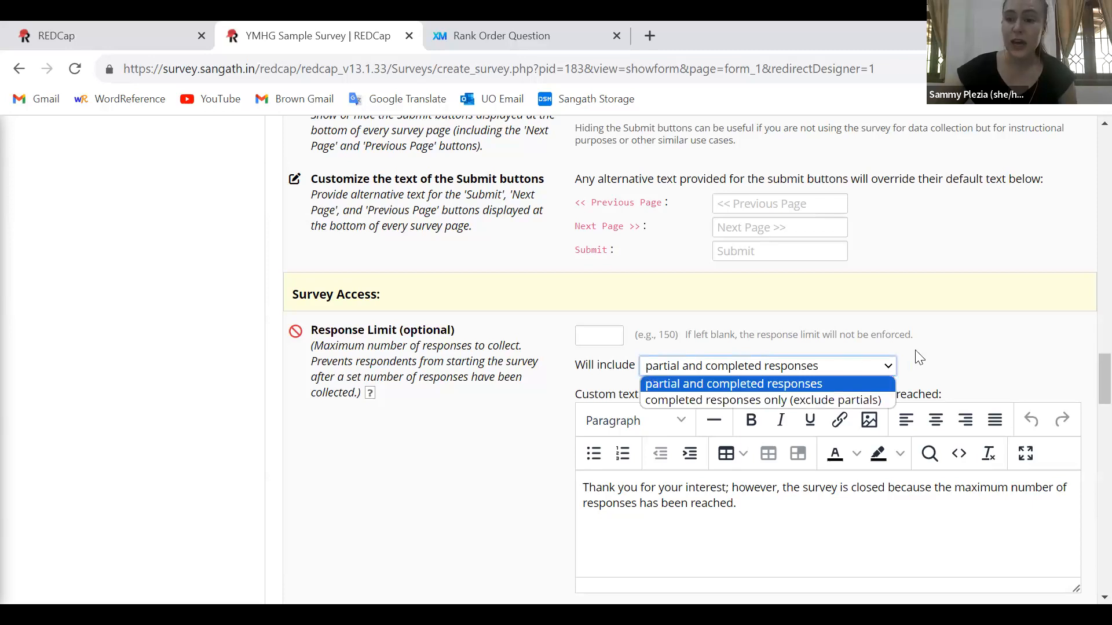
Review the survey access settings for completion time limit, survey expiration and 'Save & Return Later'
{"action": "left_click", "coordinate": [1104, 376]}
{"action": "left_click_drag", "start_coordinate": [1087, 402], "coordinate": [1087, 432]}
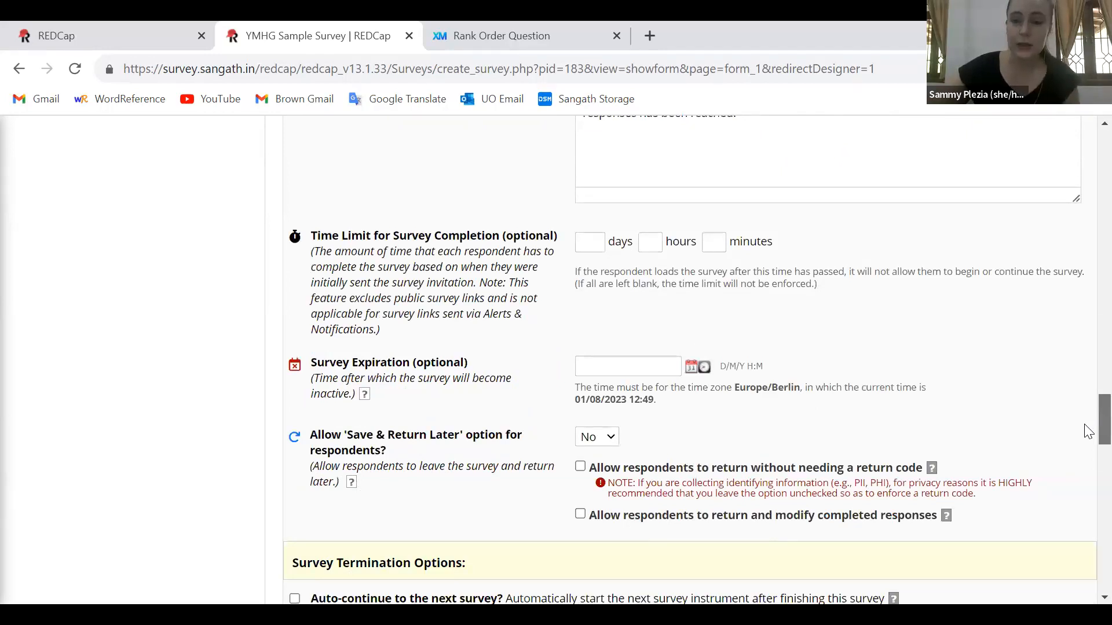
{"action": "double_click", "coordinate": [431, 356]}
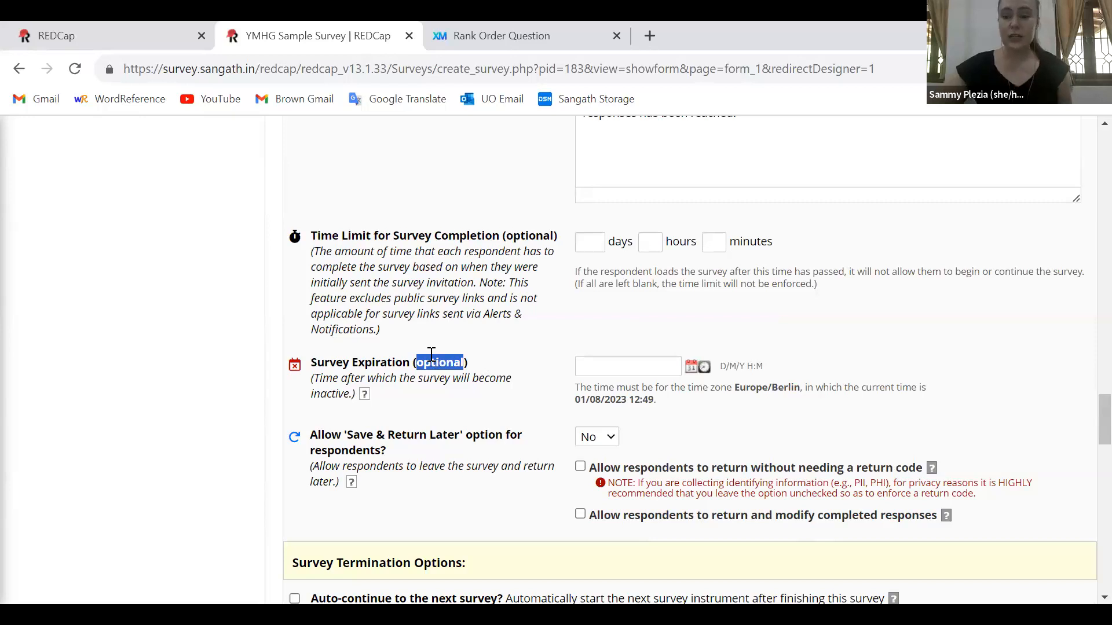
{"action": "left_click", "coordinate": [432, 354]}
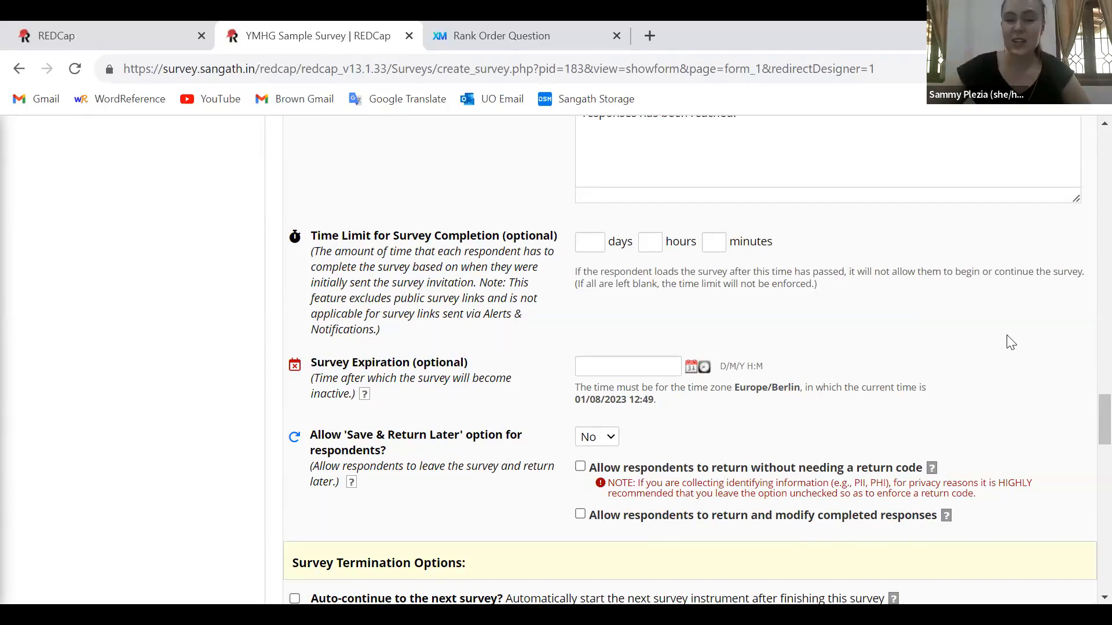
Review the survey termination options, focusing on the thank-you message in the survey completion text
{"action": "scroll", "coordinate": [1086, 458], "scroll_direction": "down", "scroll_amount": 5}
{"action": "scroll", "coordinate": [1087, 476], "scroll_direction": "down", "scroll_amount": 5}
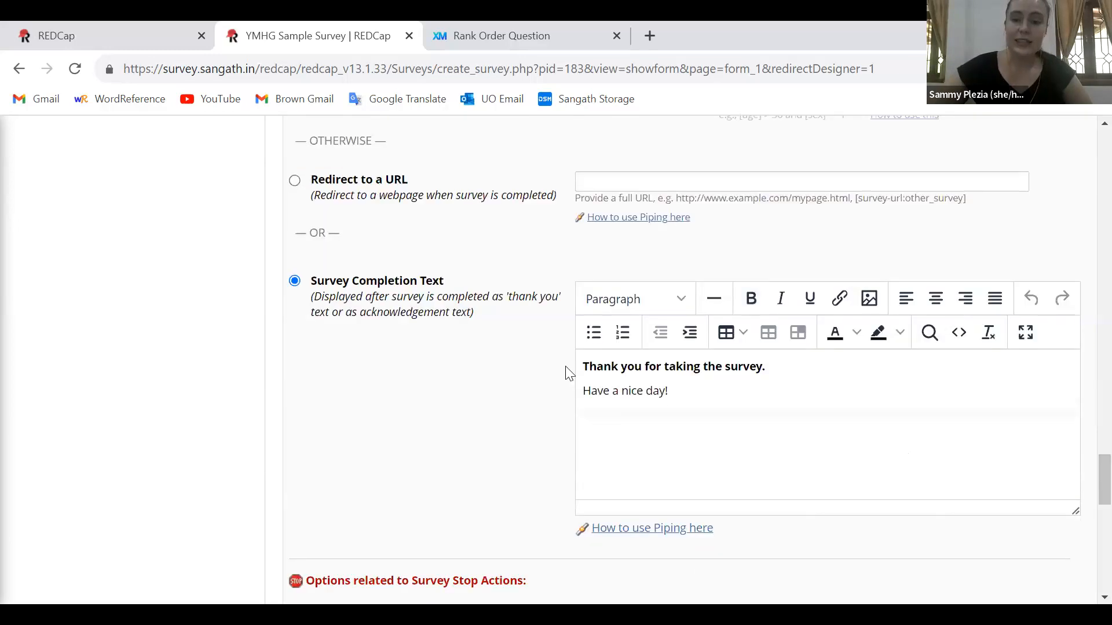
{"action": "left_click_drag", "start_coordinate": [583, 366], "coordinate": [778, 370]}
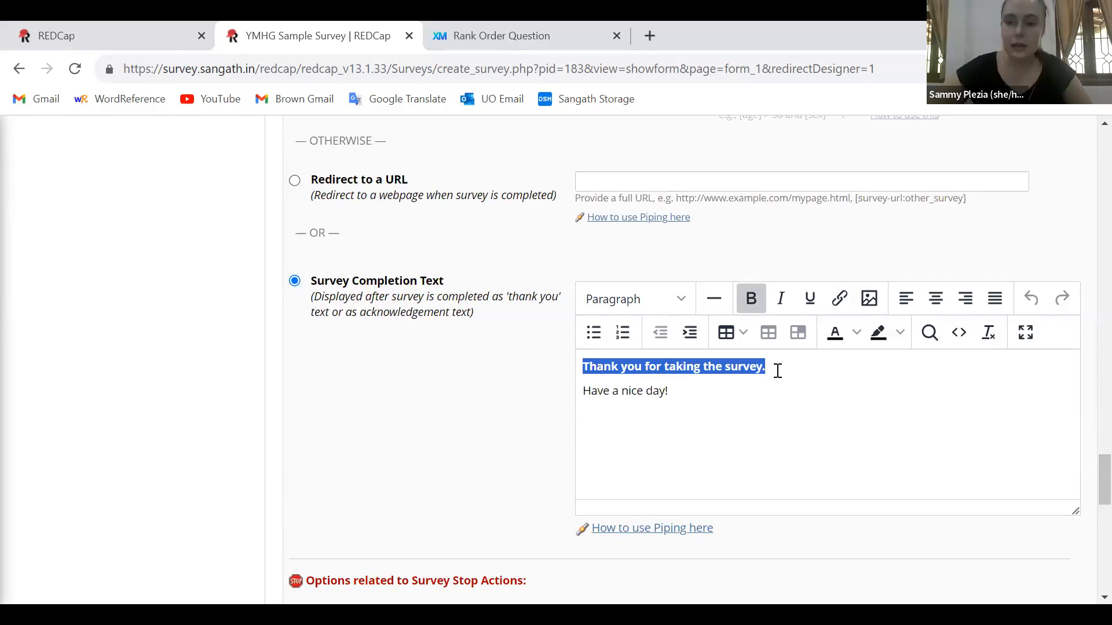
{"action": "left_click", "coordinate": [775, 366]}
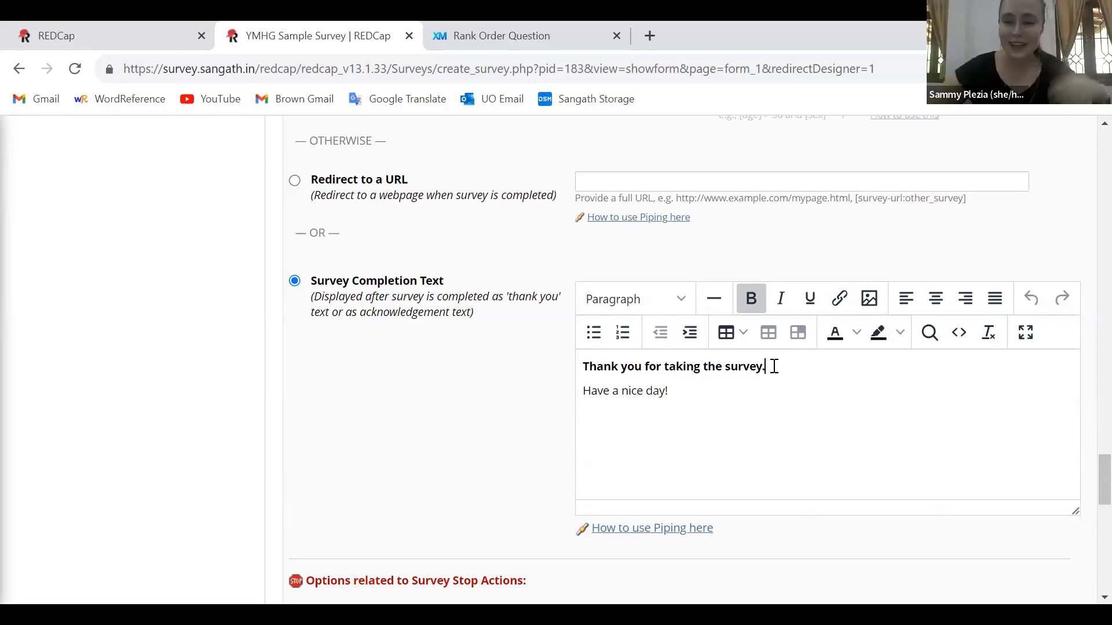
Check the Stop Action, e-Consent and confirmation email options, and save Form 1's survey settings
{"action": "scroll", "coordinate": [1086, 509], "scroll_direction": "down", "scroll_amount": 5}
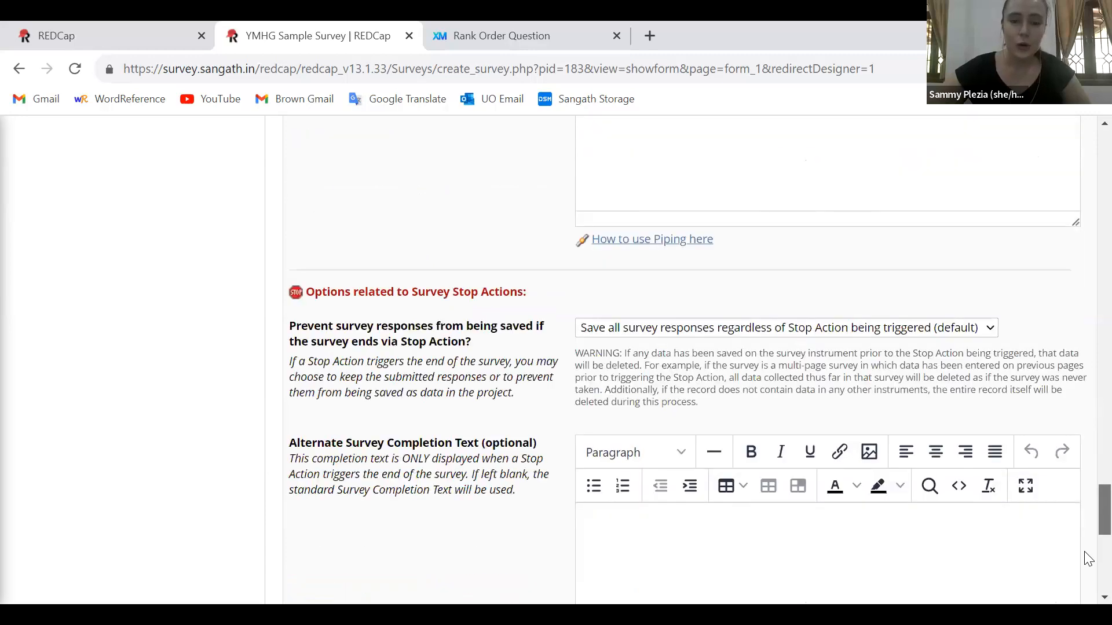
{"action": "scroll", "coordinate": [1089, 559], "scroll_direction": "down", "scroll_amount": 7}
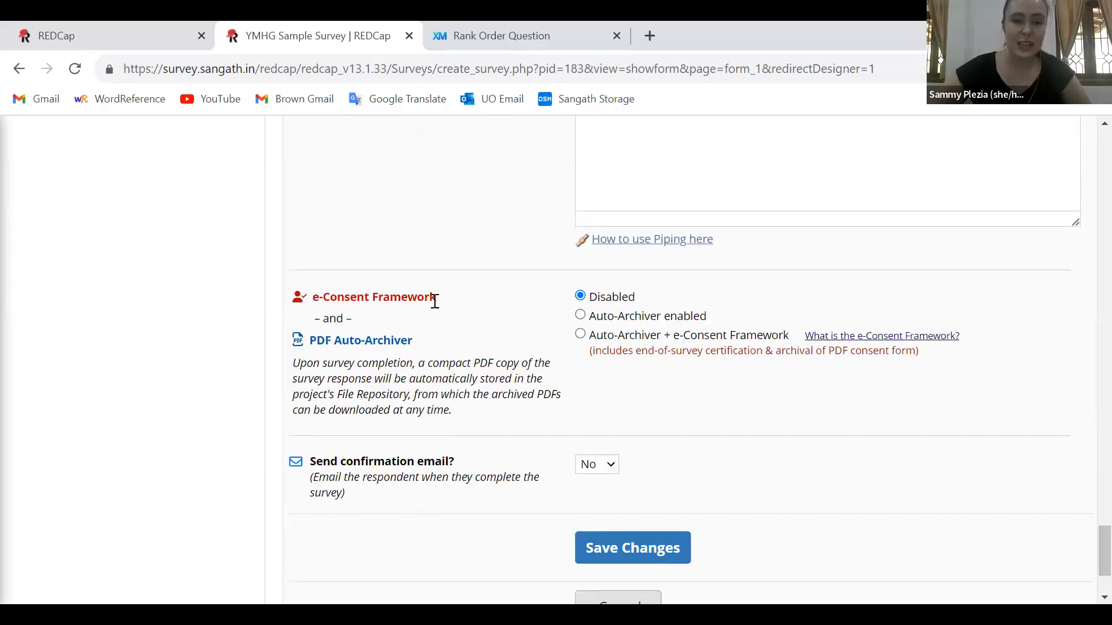
{"action": "left_click", "coordinate": [597, 473]}
{"action": "left_click", "coordinate": [612, 560]}
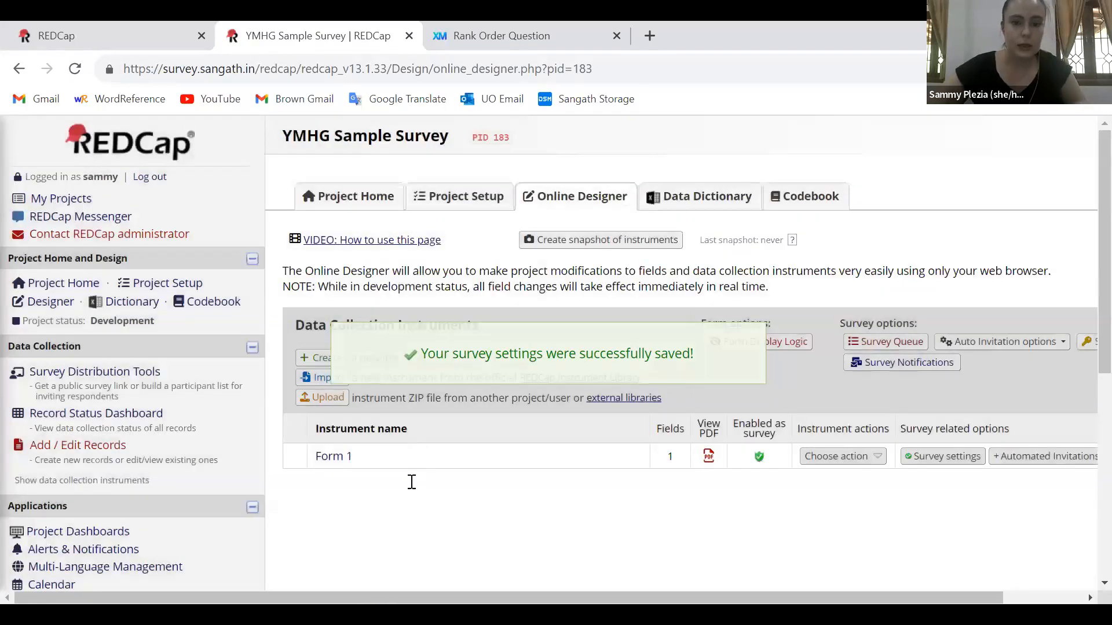
Create a new instrument from scratch named "Survey" below Form 1
{"action": "left_click", "coordinate": [477, 487]}
{"action": "type", "text": "Survey"}
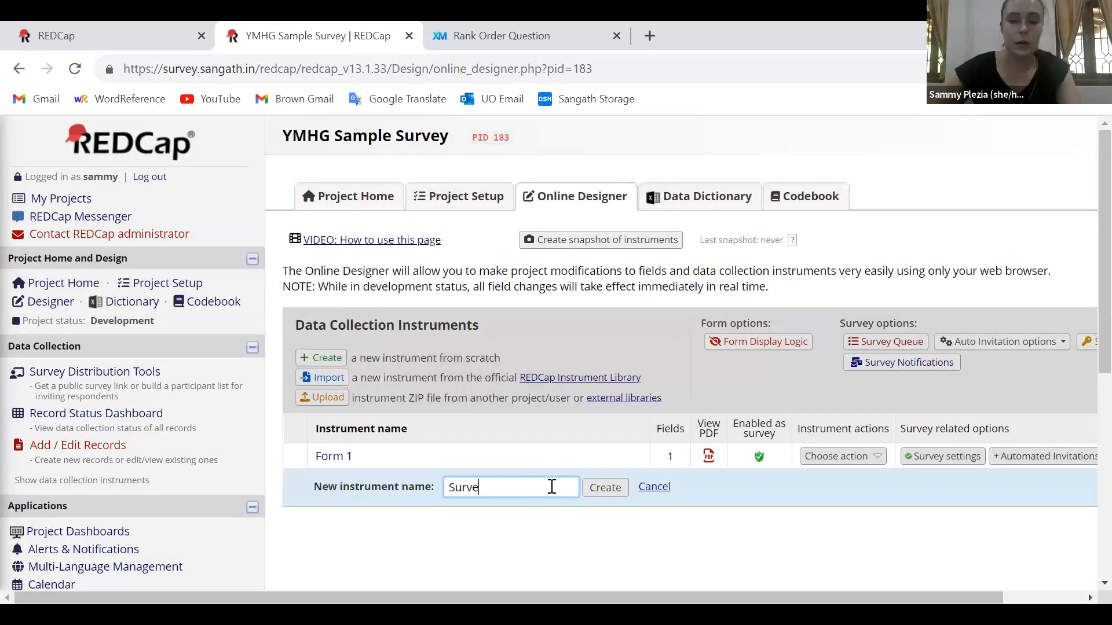
{"action": "left_click", "coordinate": [604, 492]}
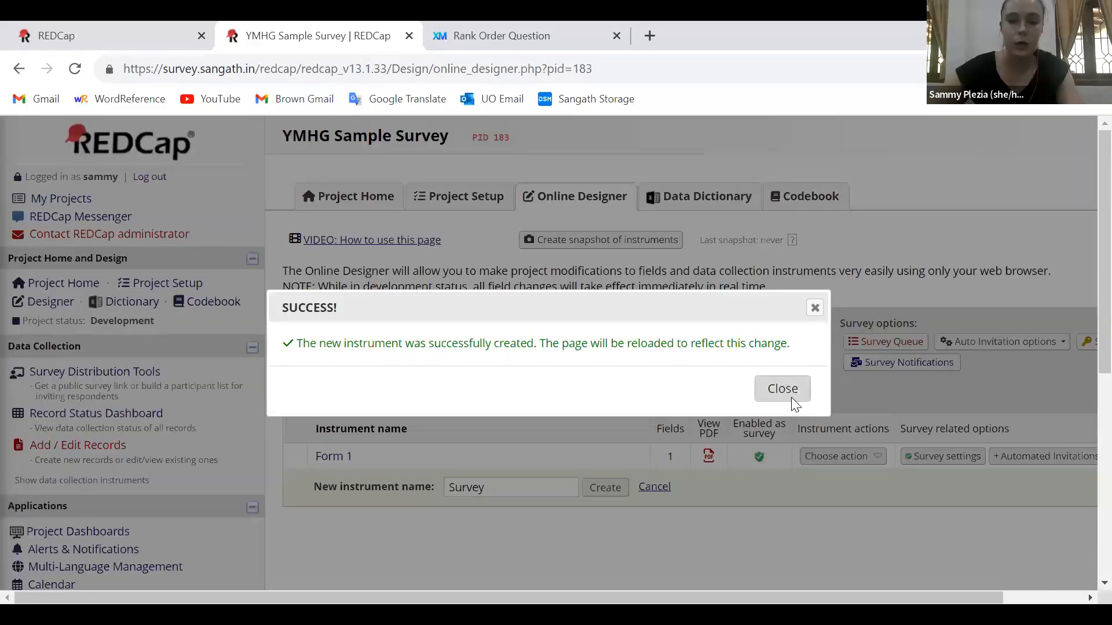
{"action": "left_click", "coordinate": [789, 396]}
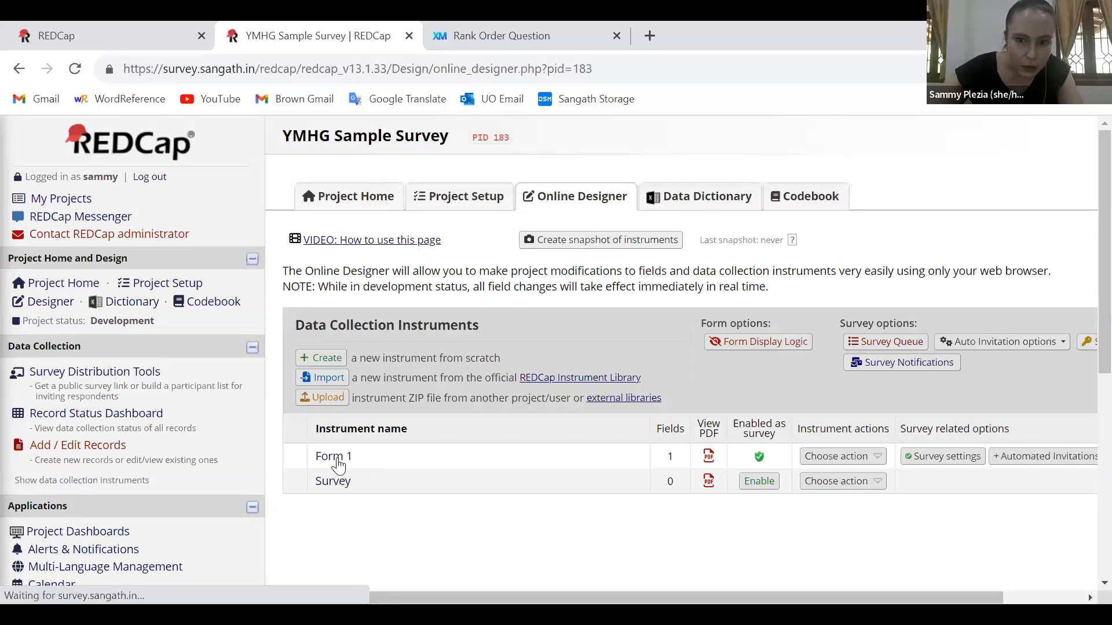
Rename the Form 1 instrument as "Screener" and dismiss the survey title notice
{"action": "left_click", "coordinate": [868, 456]}
{"action": "left_click", "coordinate": [838, 477]}
{"action": "double_click", "coordinate": [376, 460]}
{"action": "key", "text": "ctrl+a"}
{"action": "type", "text": "Screener"}
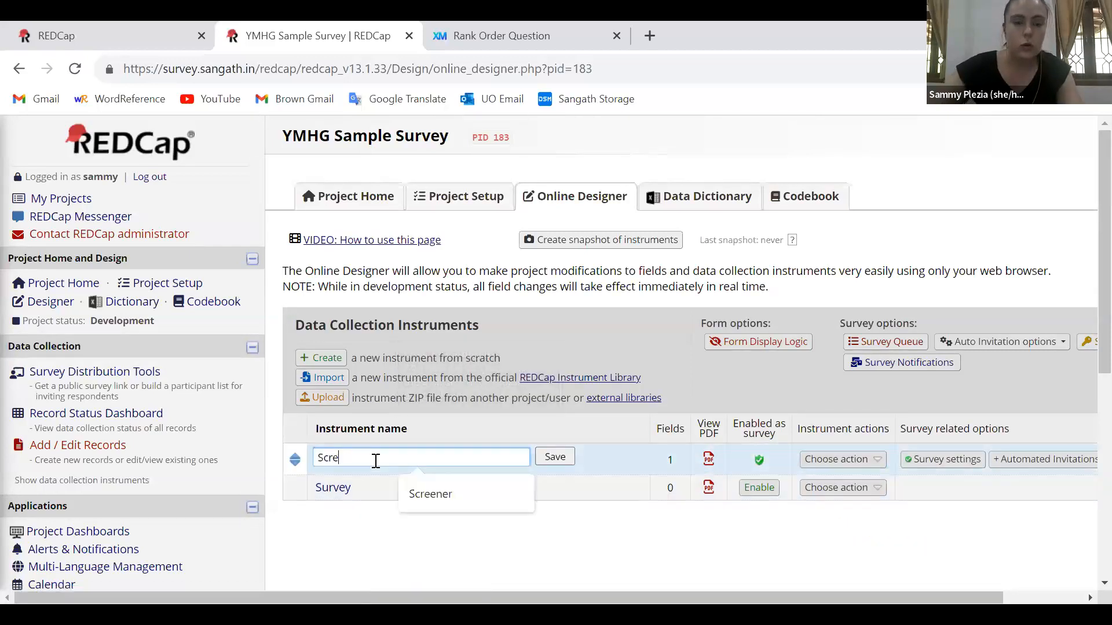
{"action": "left_click", "coordinate": [554, 458]}
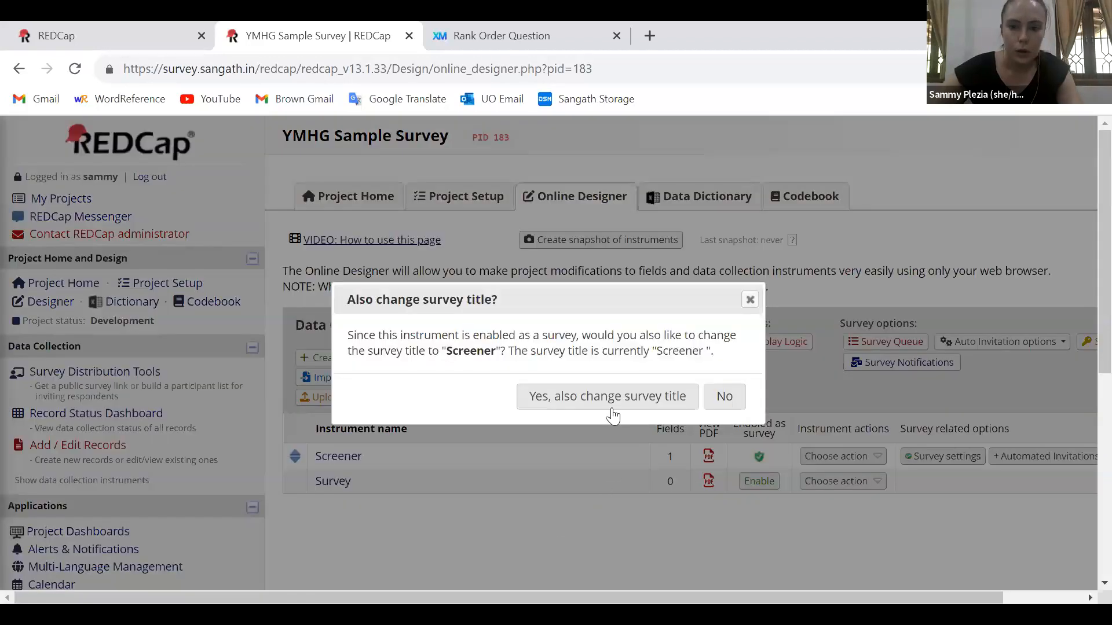
{"action": "left_click", "coordinate": [613, 415]}
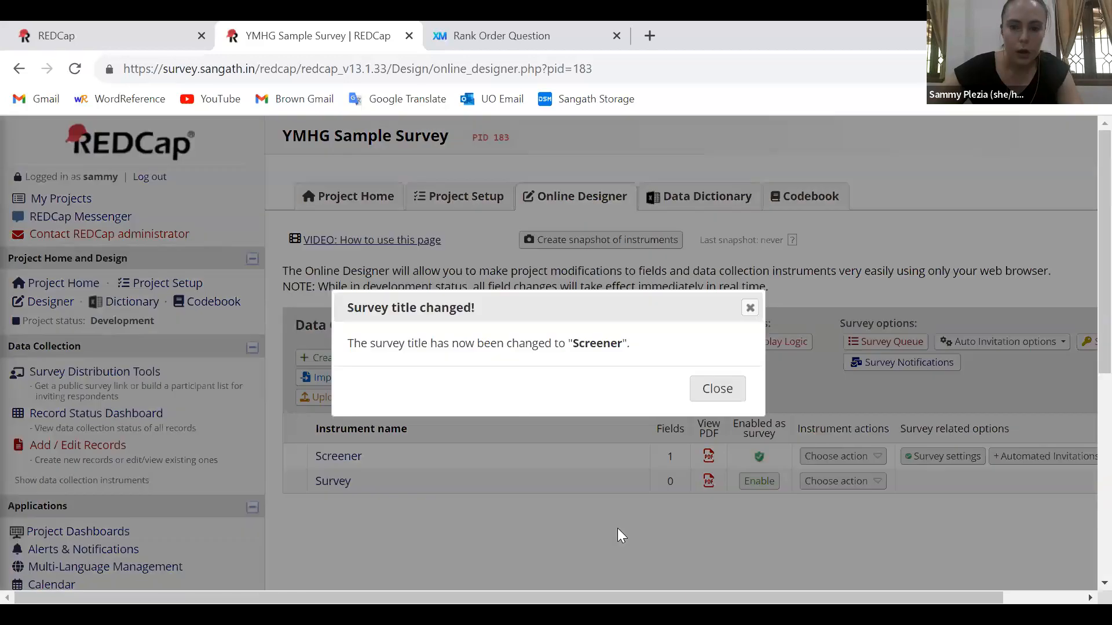
{"action": "left_click", "coordinate": [718, 389]}
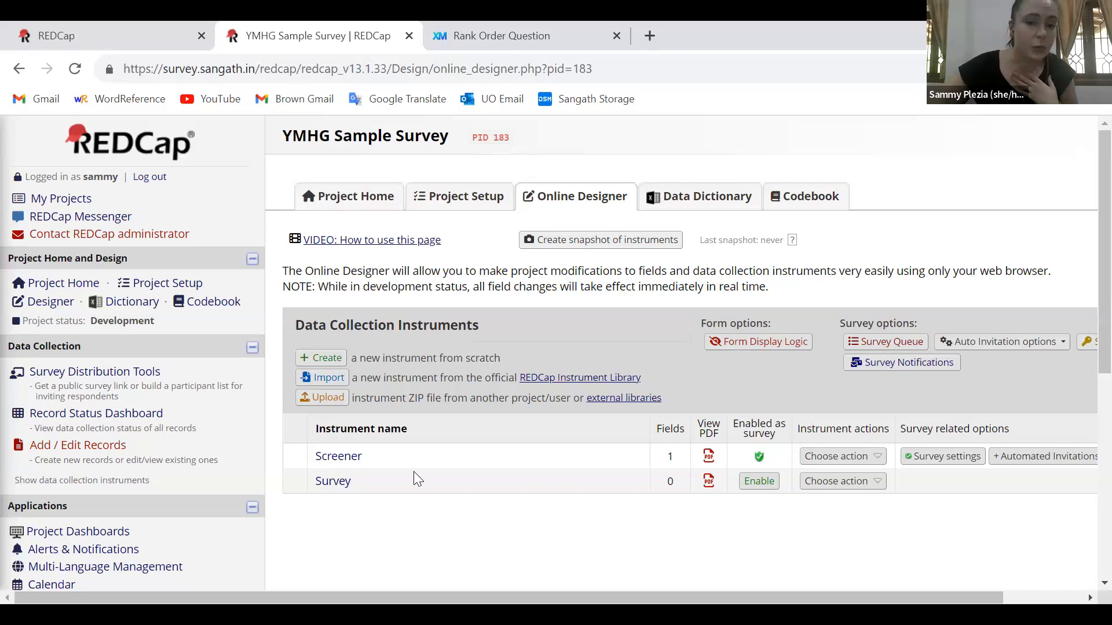
Review the instrument table's columns for instrument name, PDF view and survey enablement
{"action": "triple_click", "coordinate": [398, 432]}
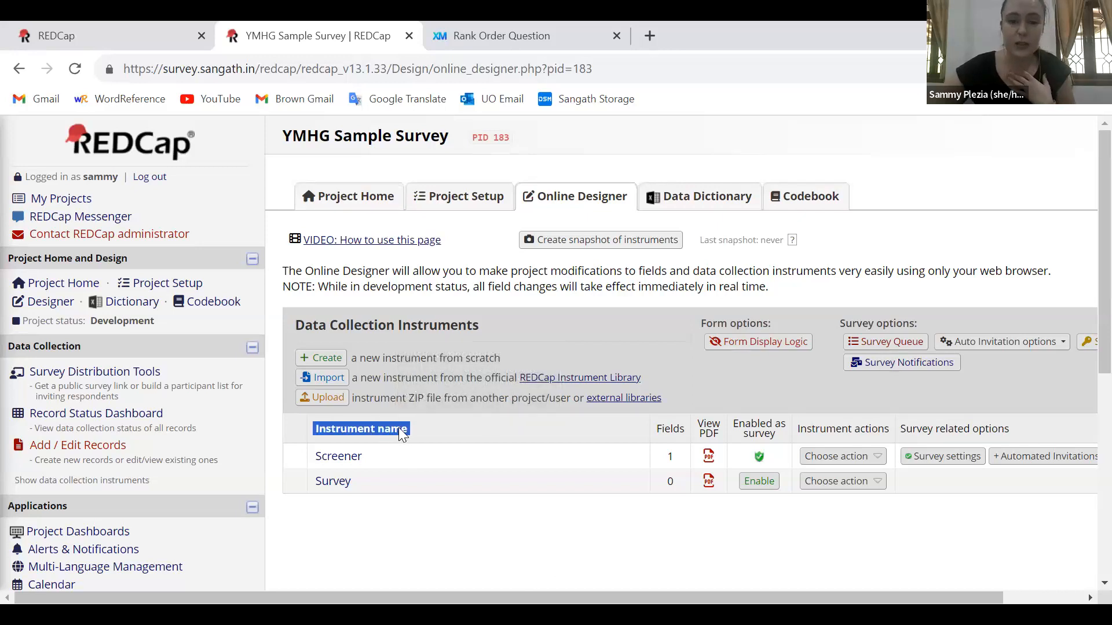
{"action": "left_click", "coordinate": [397, 431]}
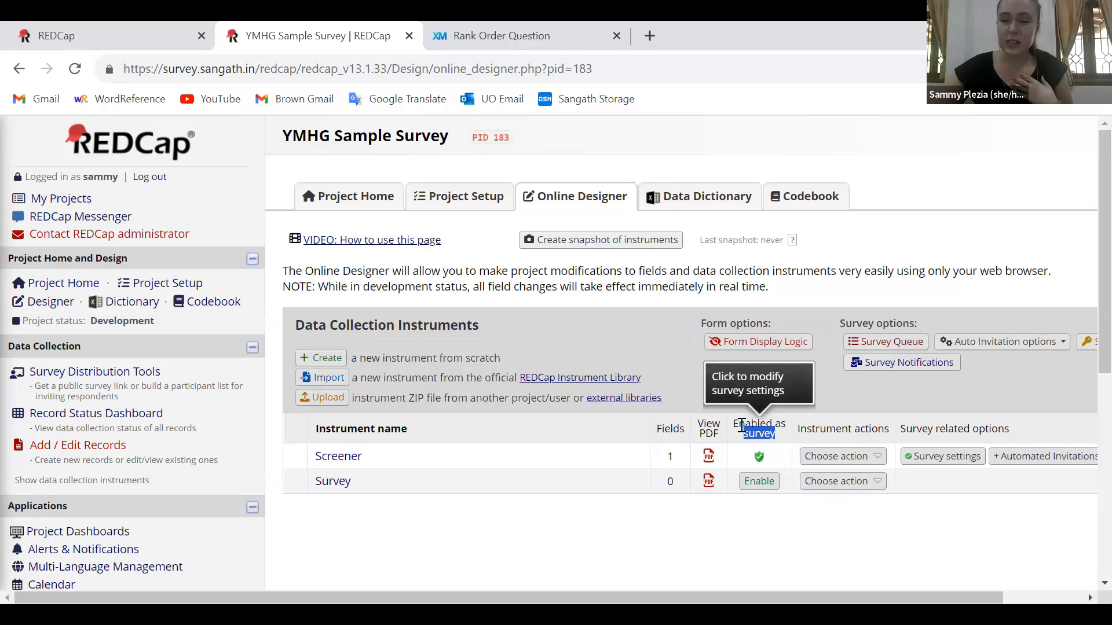
{"action": "mouse_move", "coordinate": [753, 427]}
{"action": "left_mouse_down"}
{"action": "mouse_move", "coordinate": [732, 424]}
{"action": "mouse_move", "coordinate": [742, 424]}
{"action": "left_mouse_up"}
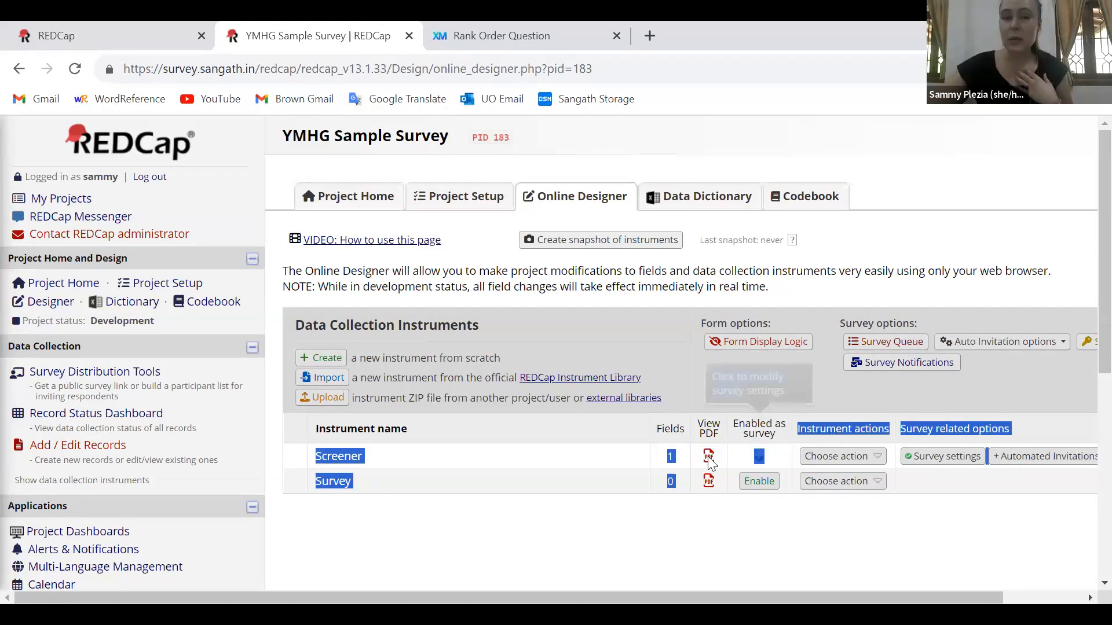
{"action": "left_click", "coordinate": [631, 533]}
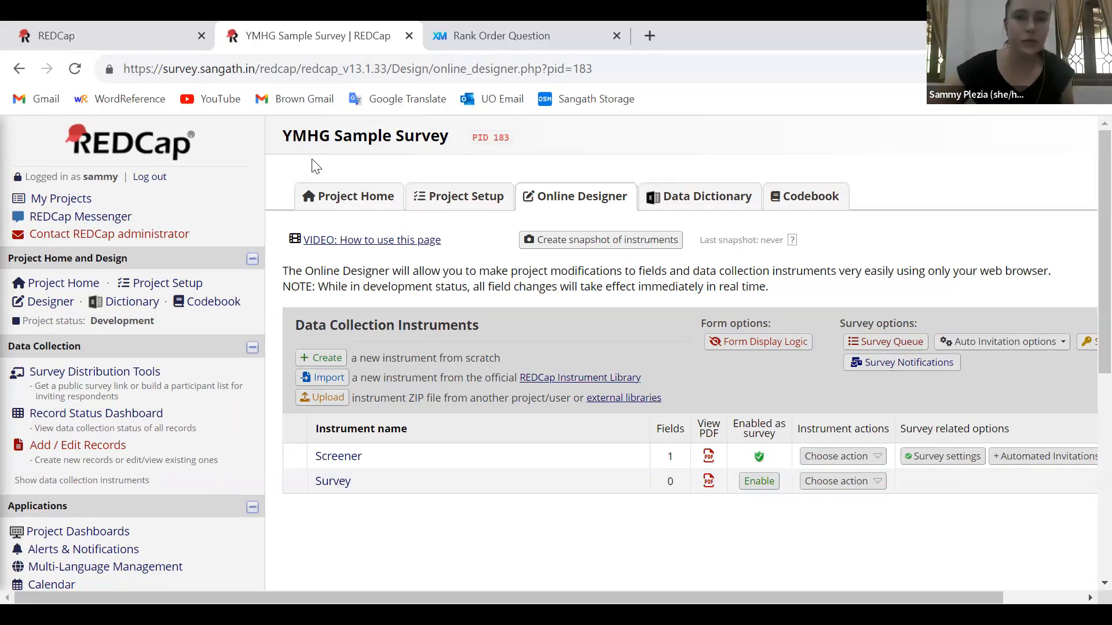
{"action": "left_click", "coordinate": [572, 377]}
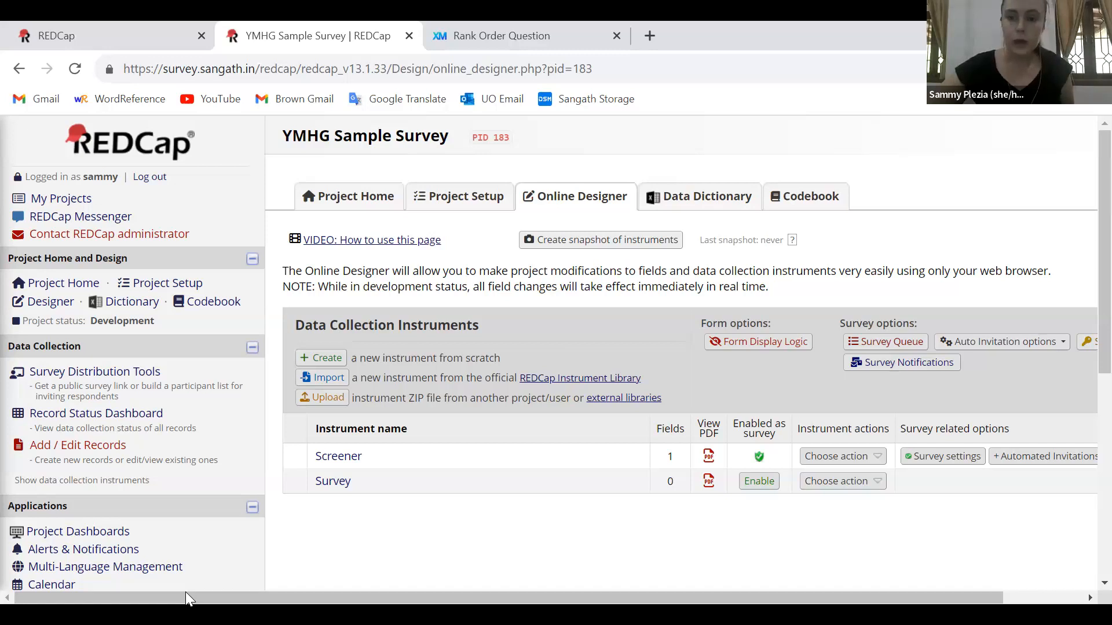
Open the survey setup for the "Survey" instrument and keep its status as Survey Active
{"action": "left_click", "coordinate": [760, 482]}
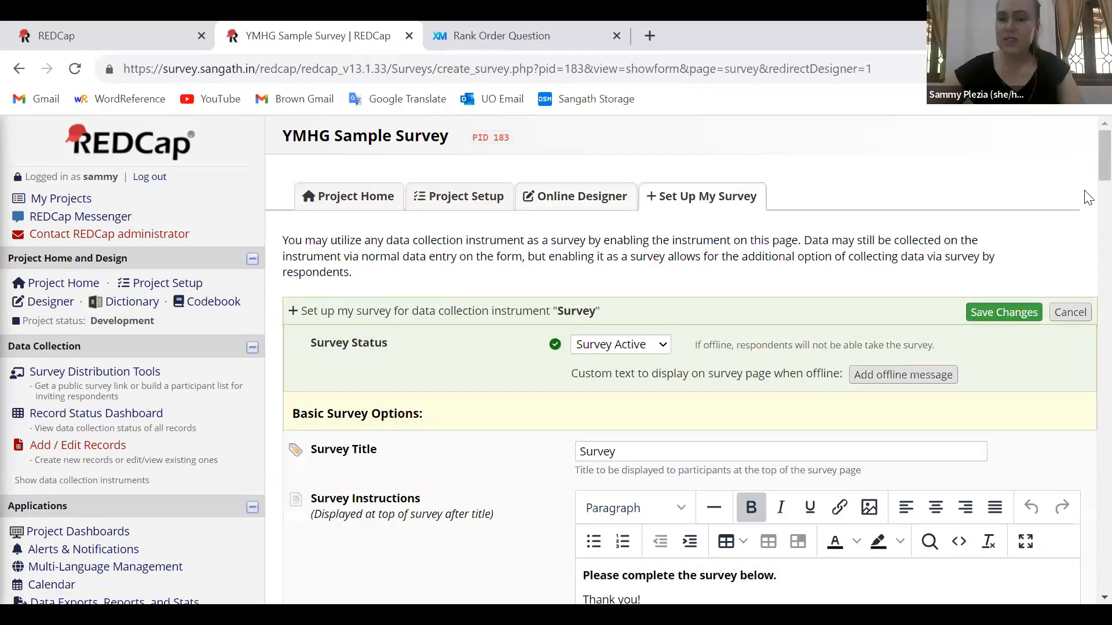
{"action": "left_click", "coordinate": [642, 347]}
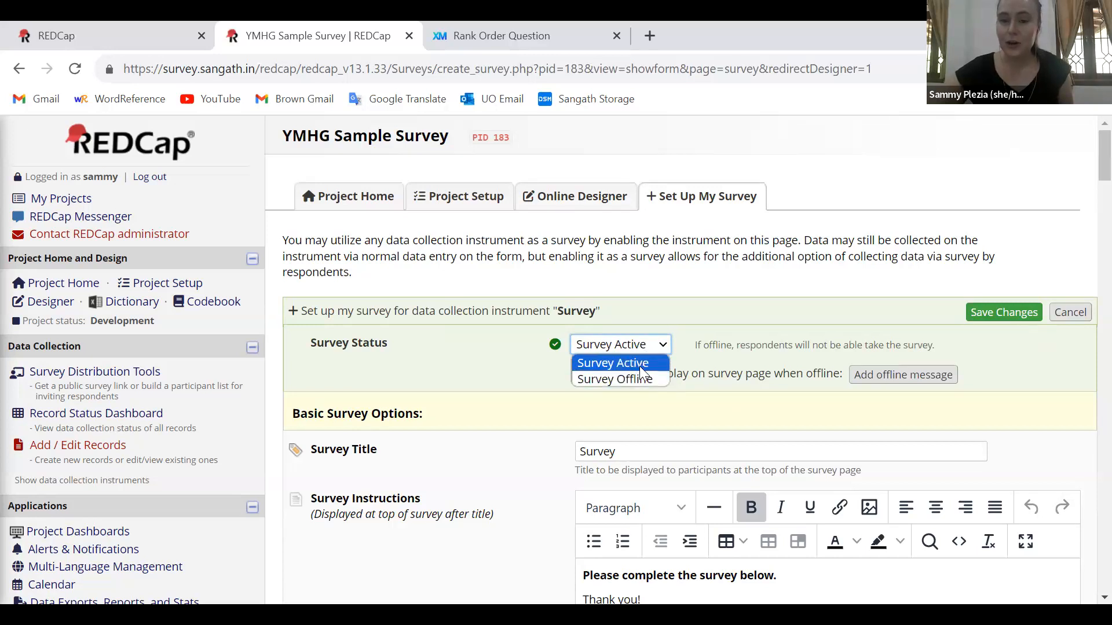
{"action": "left_click", "coordinate": [640, 363]}
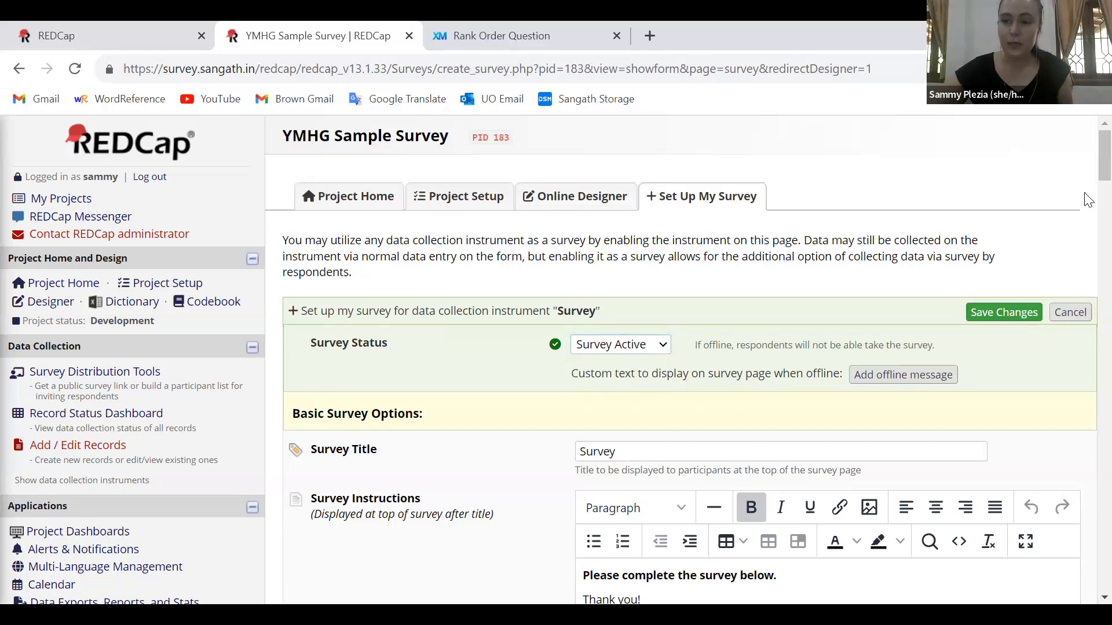
Look over the instructions and design options in the "Survey" instrument's survey setup
{"action": "scroll", "coordinate": [1087, 191], "scroll_direction": "down", "scroll_amount": 1}
{"action": "scroll", "coordinate": [1086, 237], "scroll_direction": "down", "scroll_amount": 12}
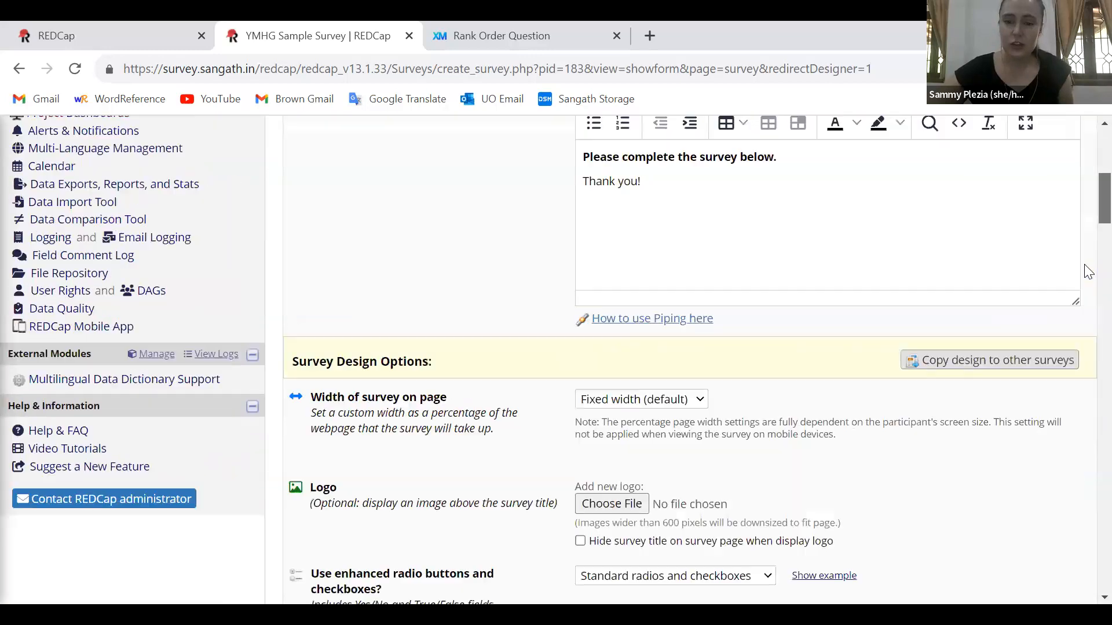
{"action": "scroll", "coordinate": [1087, 249], "scroll_direction": "up", "scroll_amount": 1}
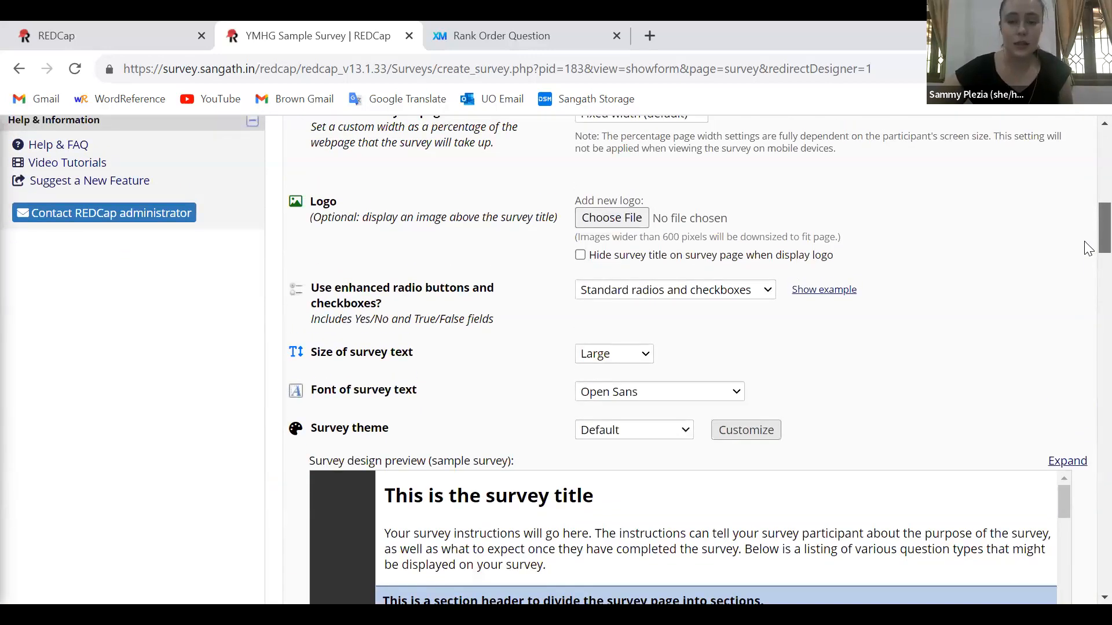
{"action": "scroll", "coordinate": [1087, 249], "scroll_direction": "up", "scroll_amount": 1}
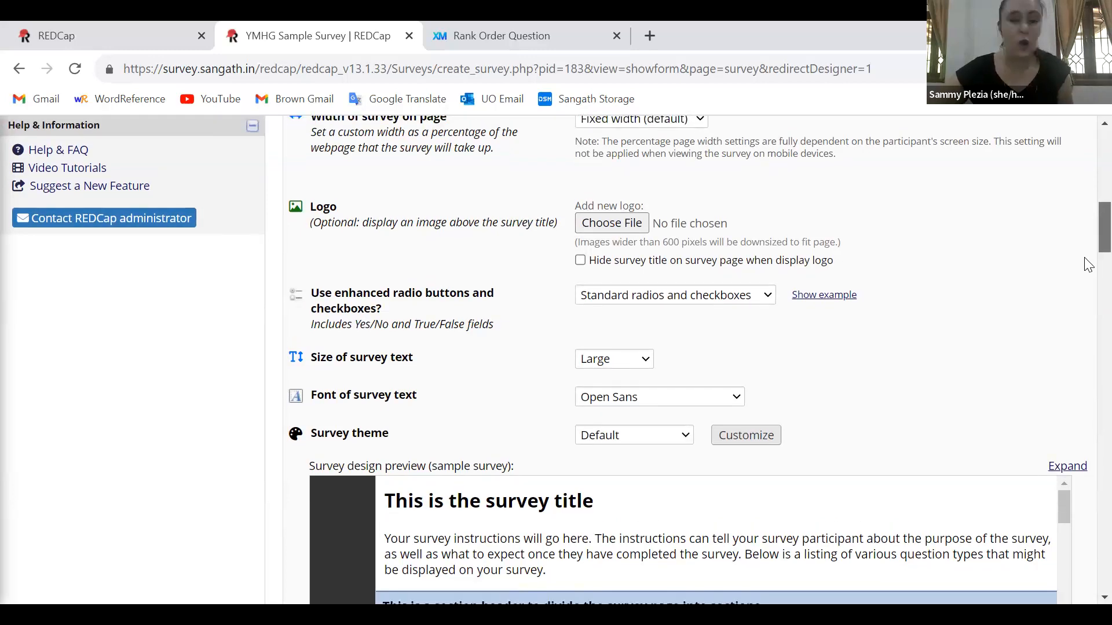
Examine the "Survey" instrument's PDF, email, submit button, response limit, time limit and survey expiration options
{"action": "scroll", "coordinate": [1088, 272], "scroll_direction": "down", "scroll_amount": 5}
{"action": "scroll", "coordinate": [1088, 299], "scroll_direction": "down", "scroll_amount": 8}
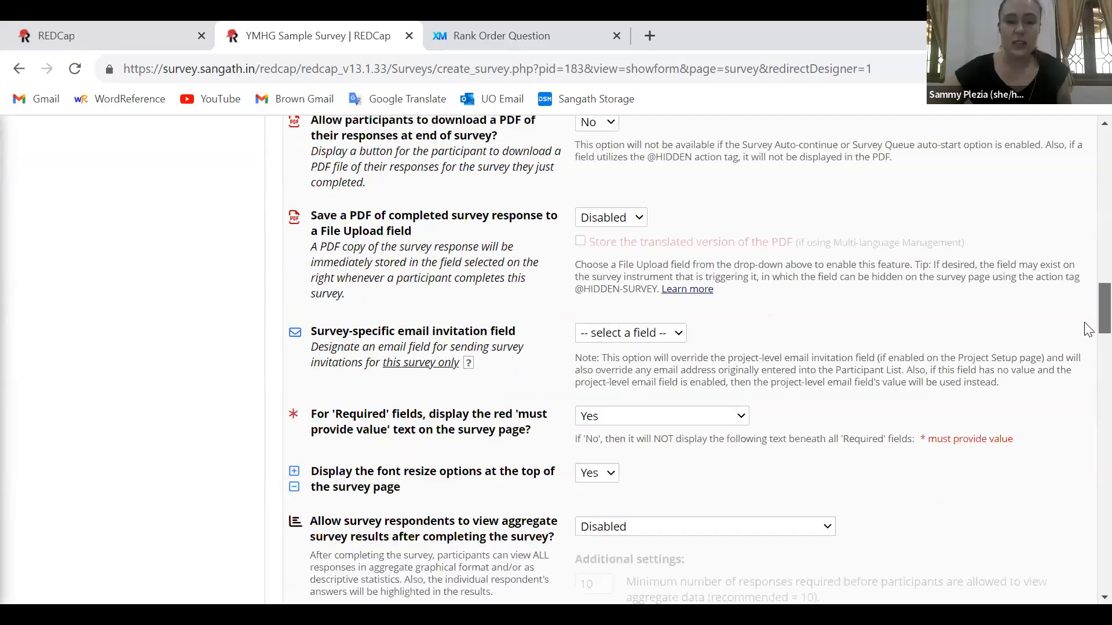
{"action": "scroll", "coordinate": [1087, 377], "scroll_direction": "down", "scroll_amount": 5}
{"action": "scroll", "coordinate": [1088, 382], "scroll_direction": "down", "scroll_amount": 7}
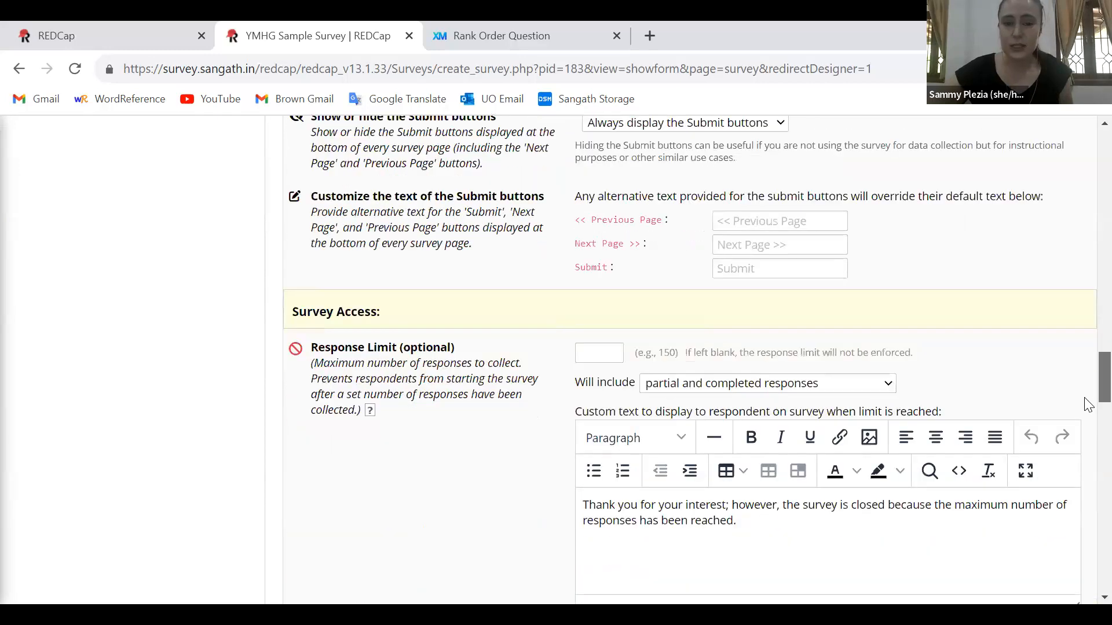
{"action": "scroll", "coordinate": [722, 344], "scroll_direction": "down", "scroll_amount": 1}
{"action": "triple_click", "coordinate": [431, 273]}
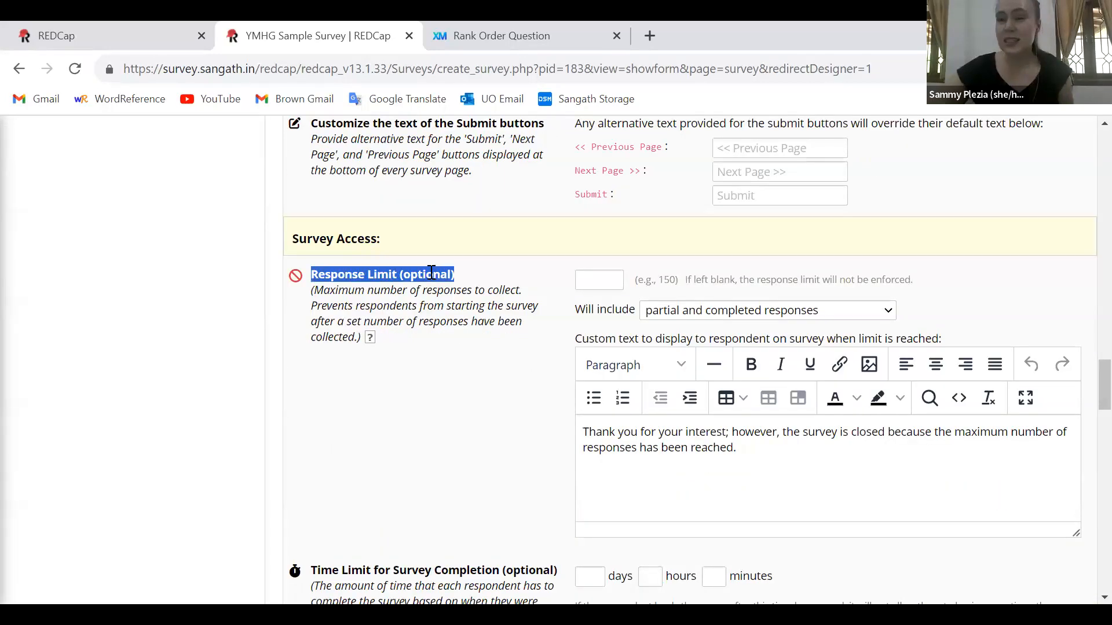
{"action": "left_click", "coordinate": [1087, 438]}
{"action": "scroll", "coordinate": [1087, 440], "scroll_direction": "down", "scroll_amount": 6}
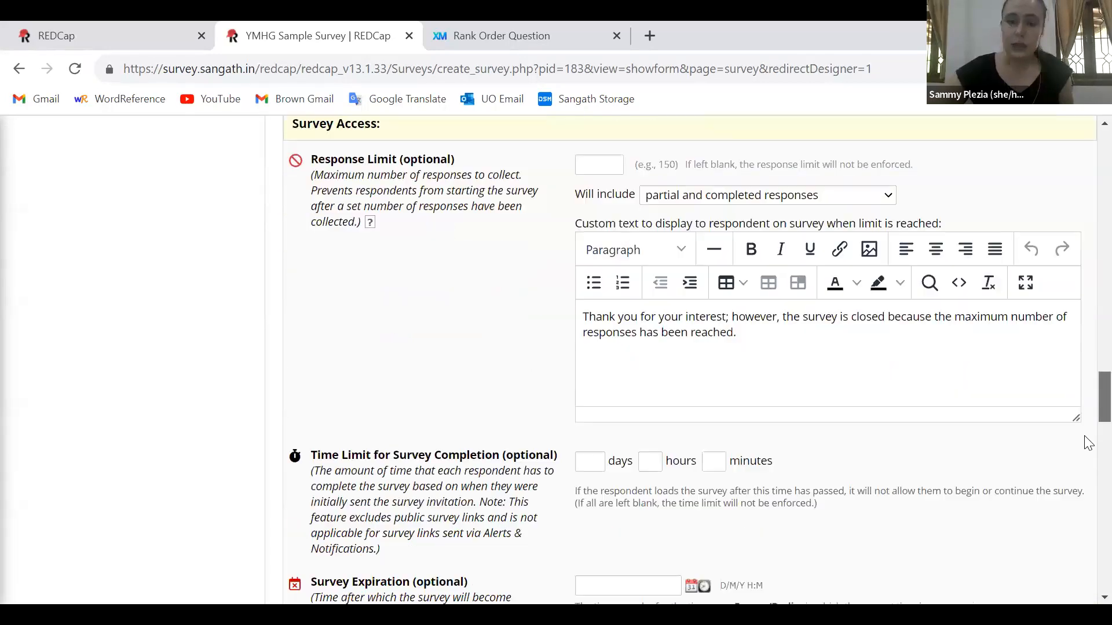
{"action": "scroll", "coordinate": [1046, 447], "scroll_direction": "down", "scroll_amount": 2}
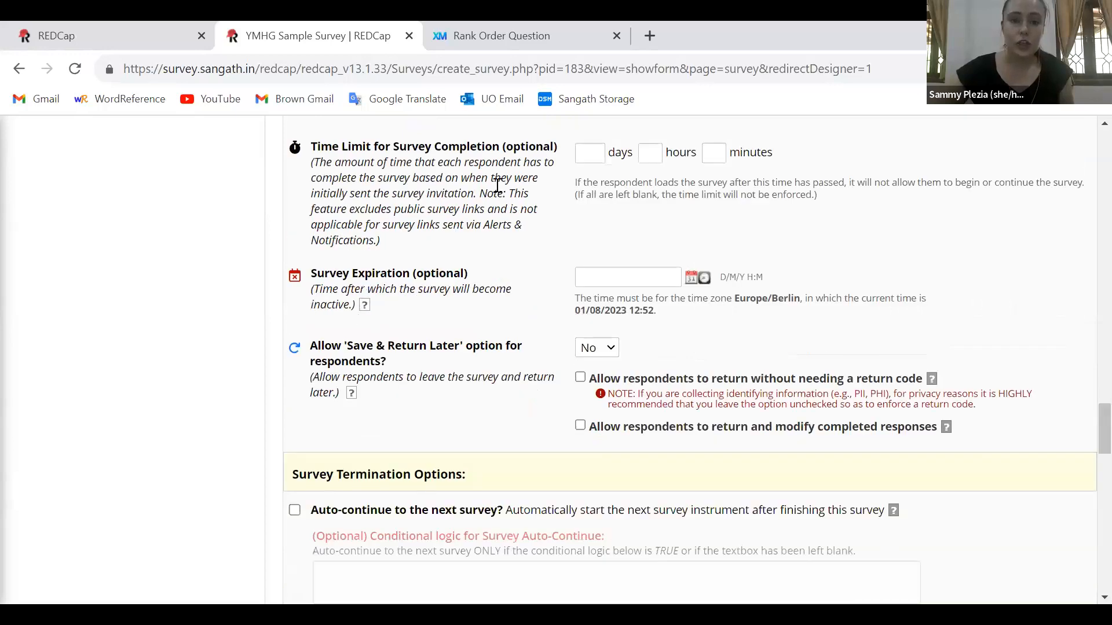
{"action": "triple_click", "coordinate": [419, 273]}
{"action": "scroll", "coordinate": [1088, 463], "scroll_direction": "down", "scroll_amount": 8}
{"action": "scroll", "coordinate": [1086, 492], "scroll_direction": "up", "scroll_amount": 1}
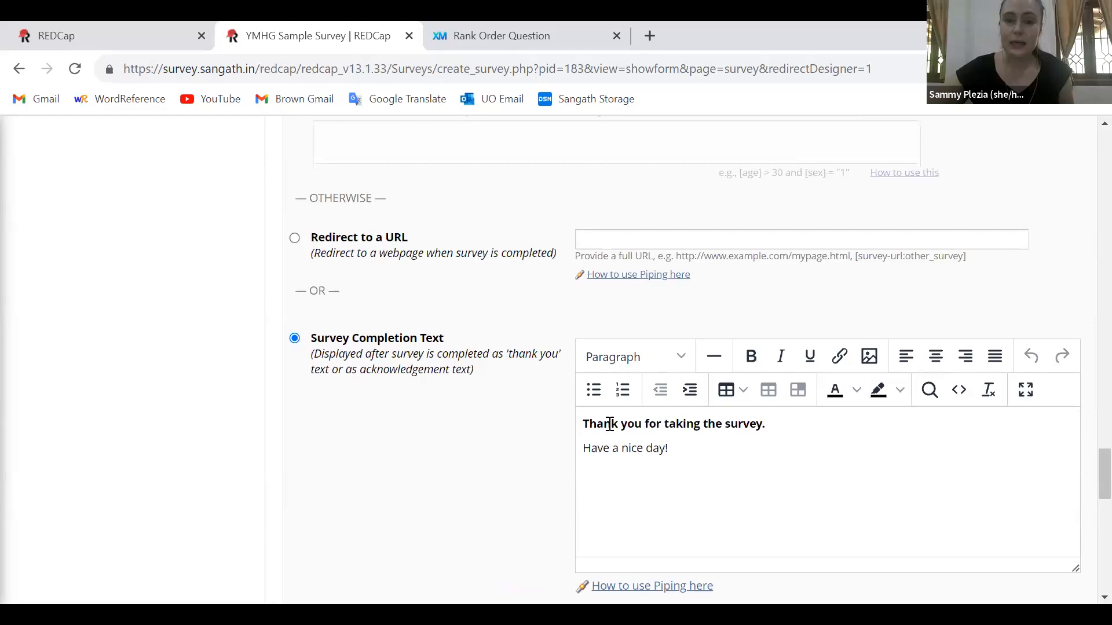
Review the survey completion text and termination options, and save the "Survey" instrument's survey settings
{"action": "left_click_drag", "start_coordinate": [581, 422], "coordinate": [737, 449]}
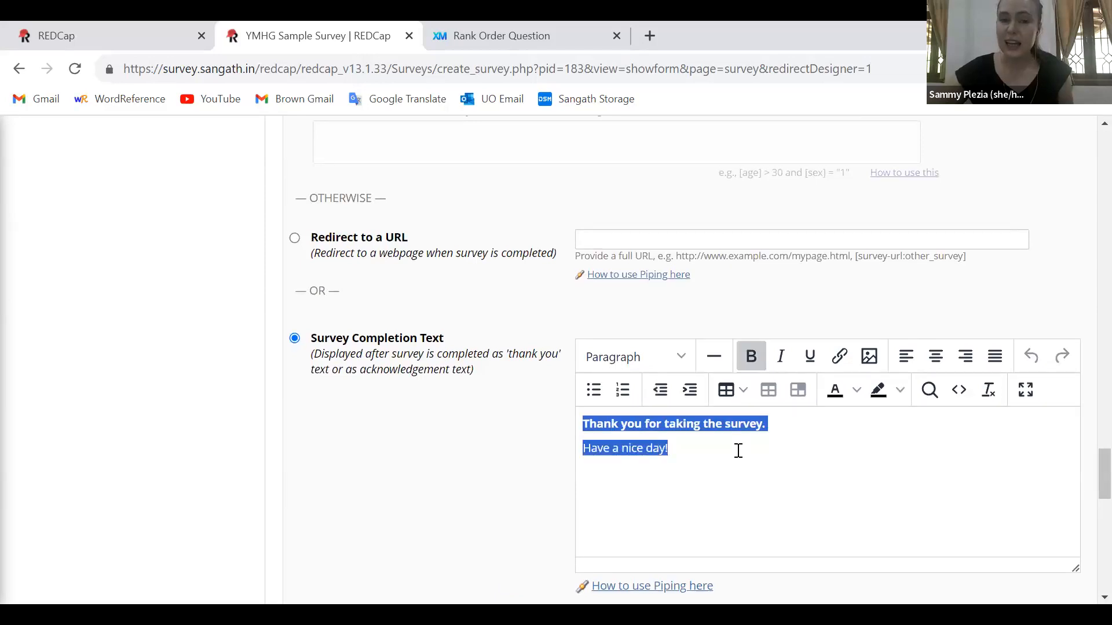
{"action": "left_click", "coordinate": [738, 450]}
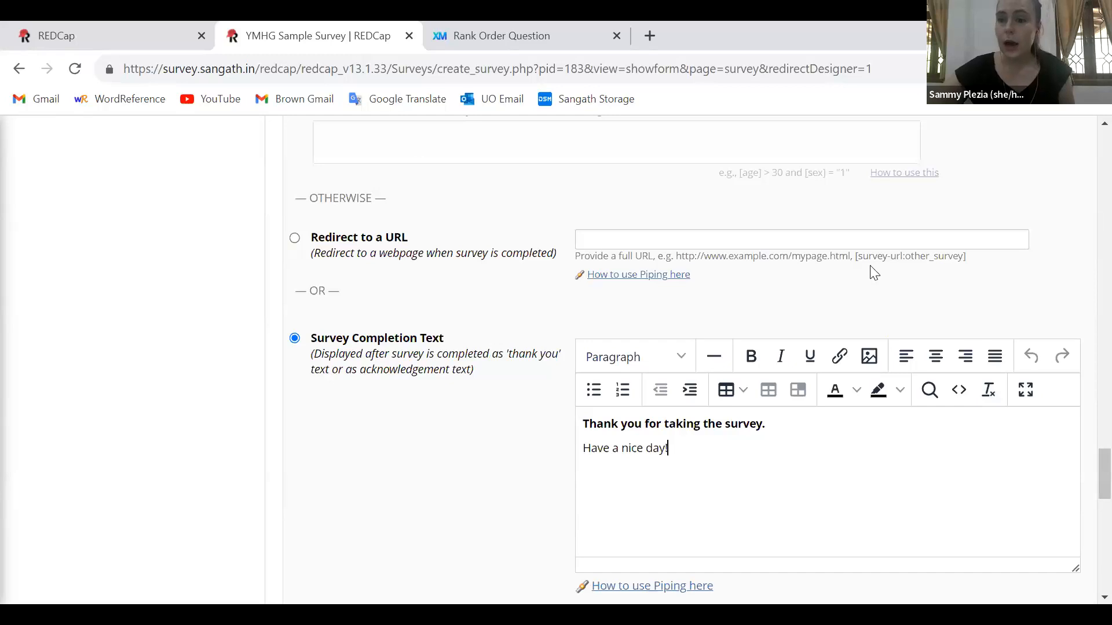
{"action": "scroll", "coordinate": [1086, 490], "scroll_direction": "down", "scroll_amount": 3}
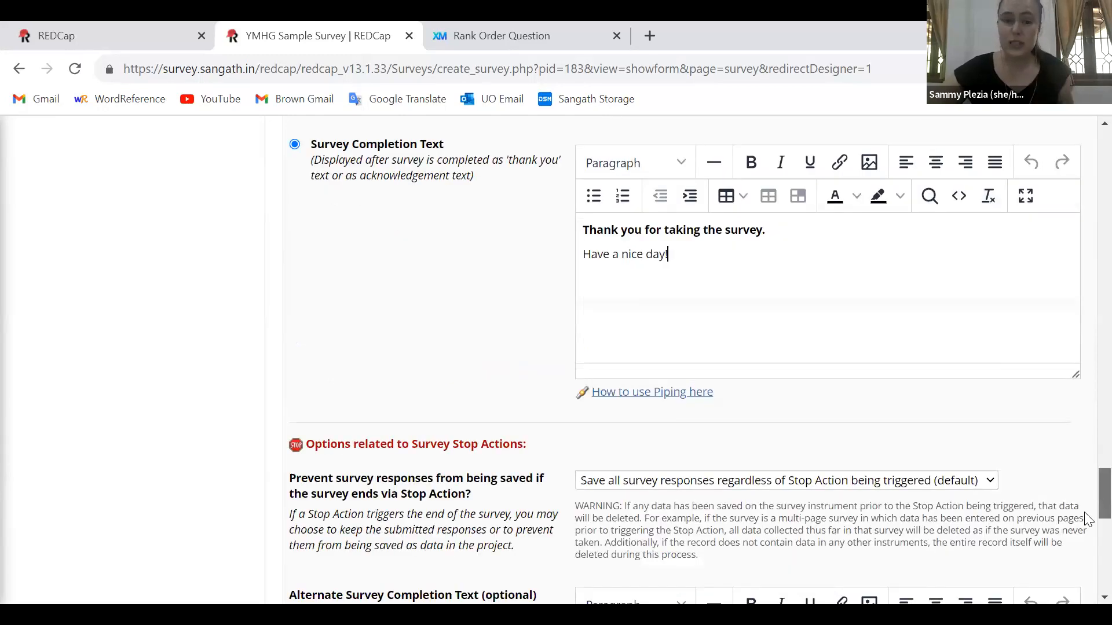
{"action": "scroll", "coordinate": [1086, 491], "scroll_direction": "down", "scroll_amount": 10}
{"action": "scroll", "coordinate": [1085, 186], "scroll_direction": "up", "scroll_amount": 20}
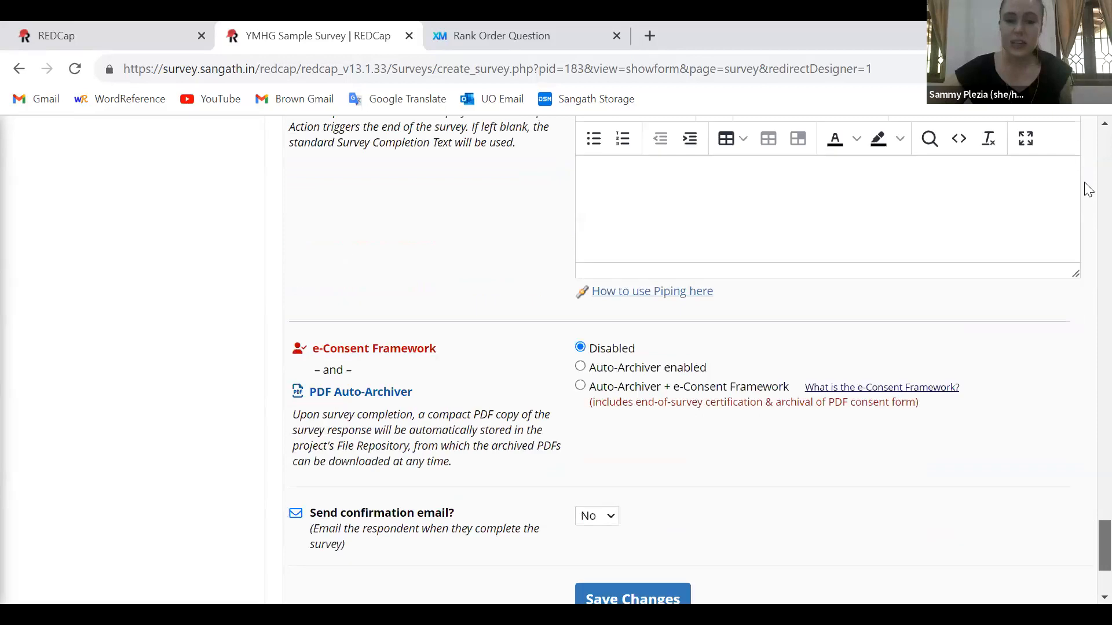
{"action": "left_click", "coordinate": [987, 311]}
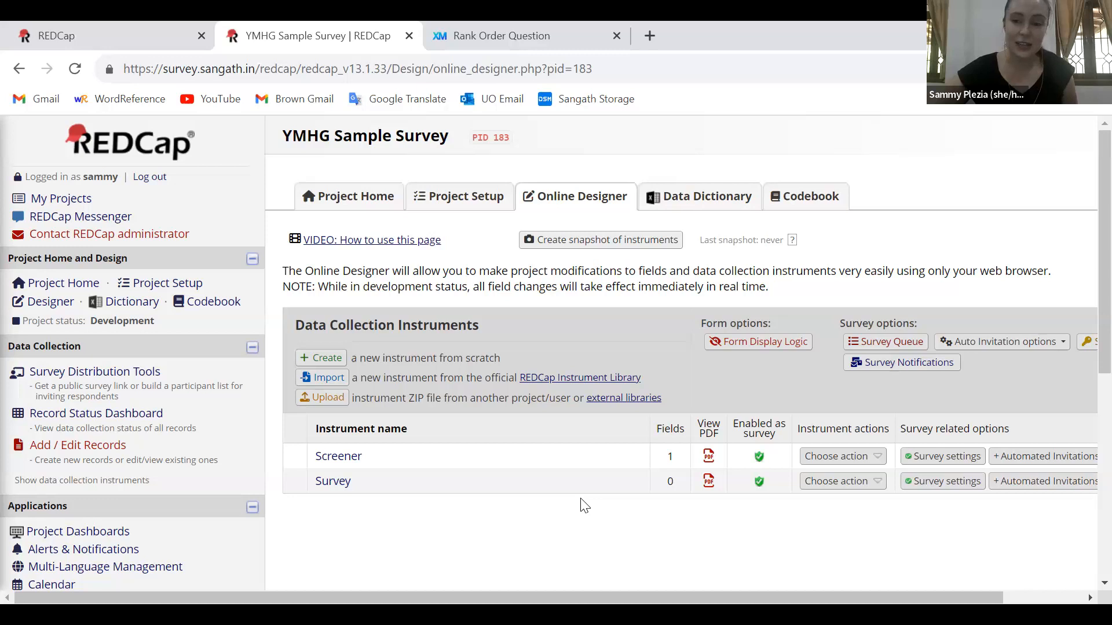
Open the "Screener" instrument for field editing
{"action": "scroll", "coordinate": [584, 506], "scroll_direction": "down", "scroll_amount": 1}
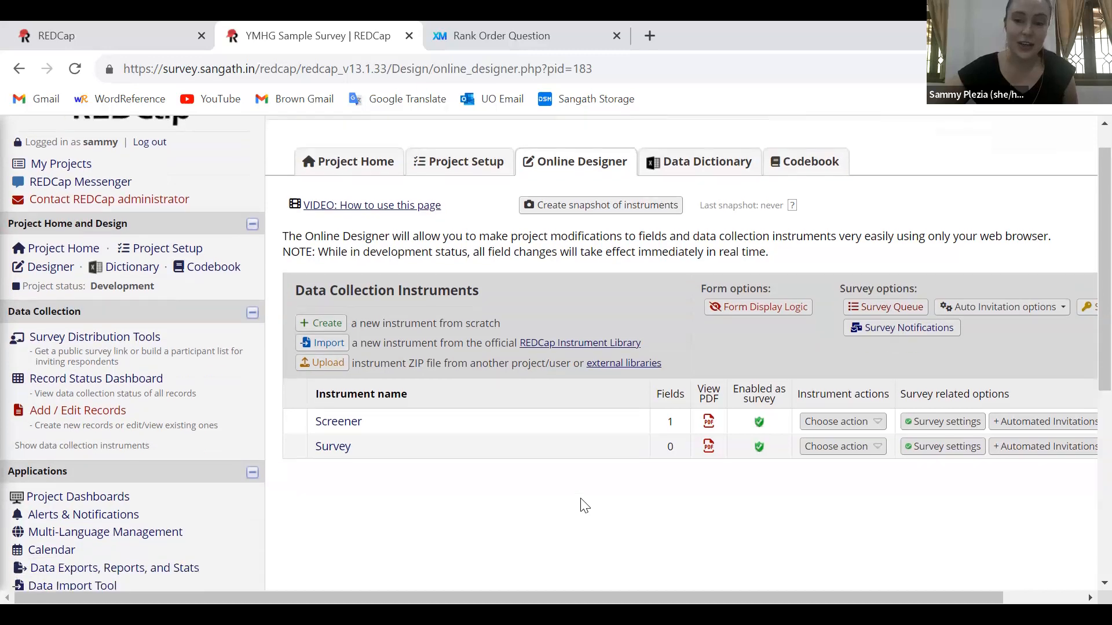
{"action": "left_click", "coordinate": [336, 426]}
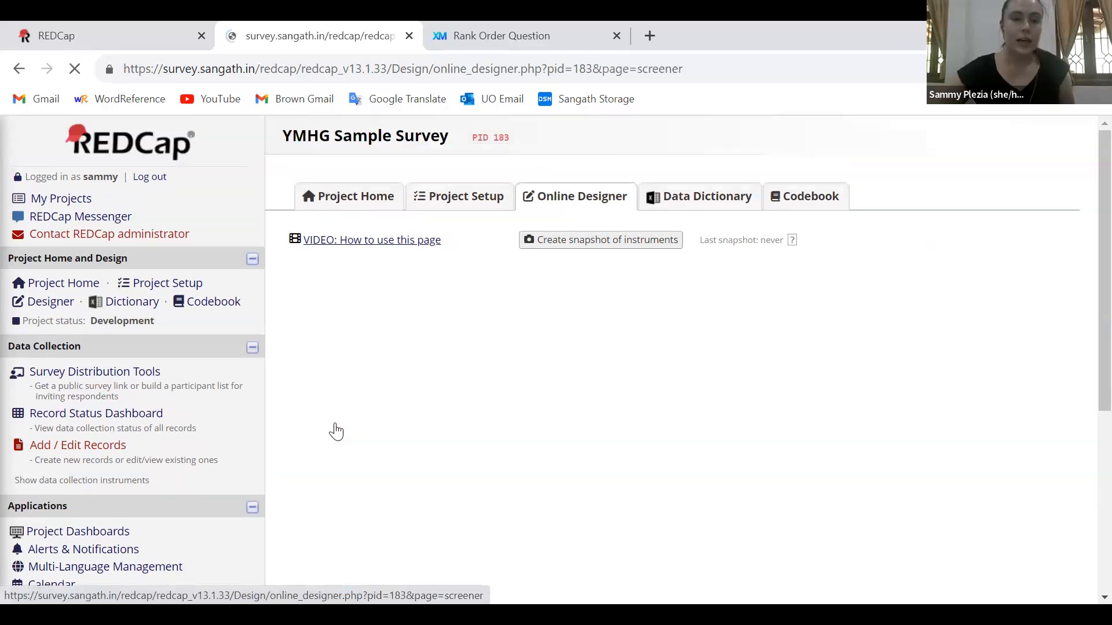
{"action": "scroll", "coordinate": [685, 373], "scroll_direction": "down", "scroll_amount": 2}
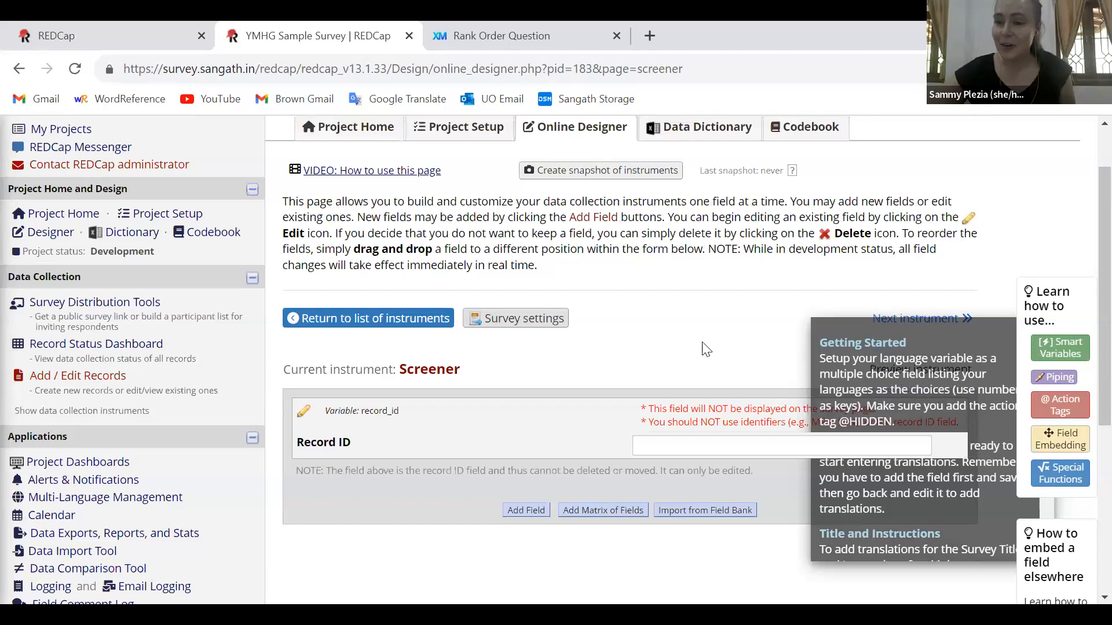
{"action": "scroll", "coordinate": [705, 350], "scroll_direction": "down", "scroll_amount": 1}
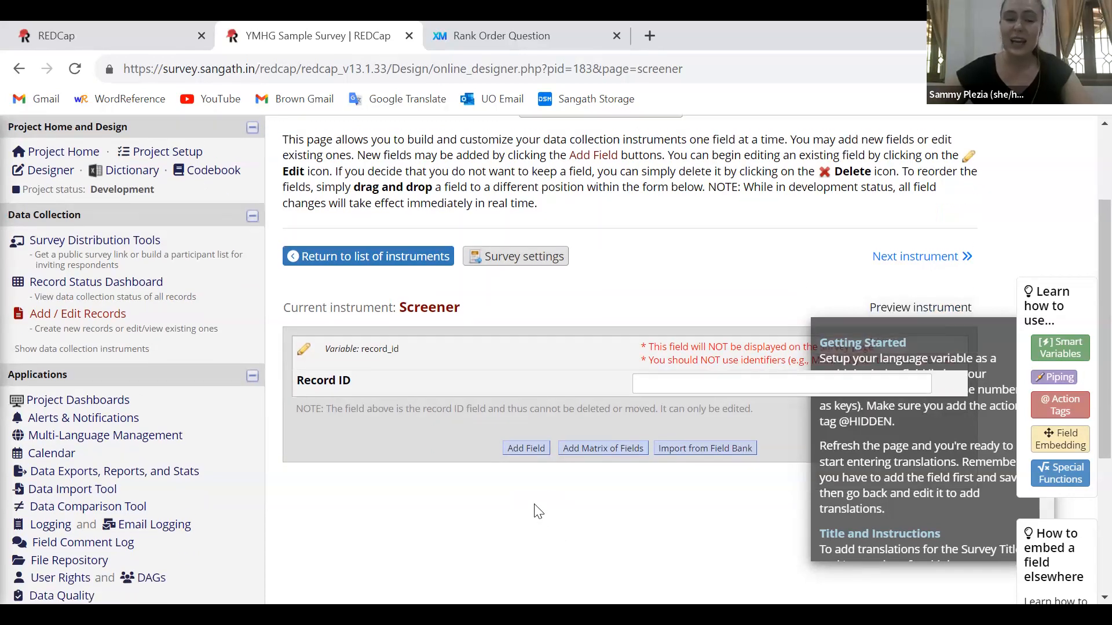
Start a new Text Box field below Record ID with the field label "What is your age?"
{"action": "scroll", "coordinate": [539, 512], "scroll_direction": "down", "scroll_amount": 1}
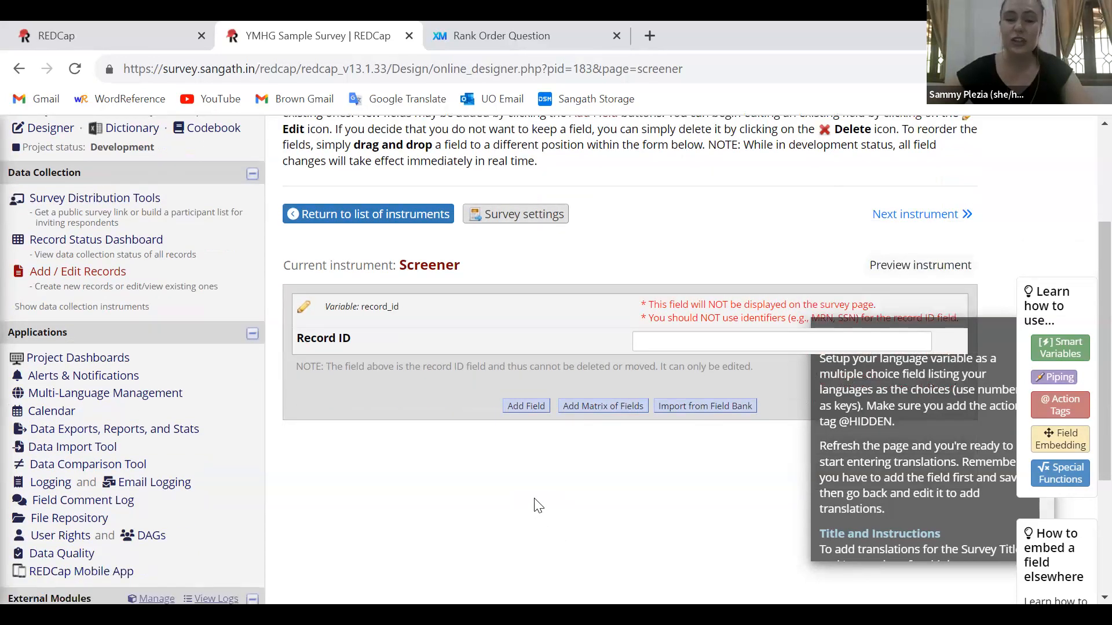
{"action": "left_click", "coordinate": [517, 406]}
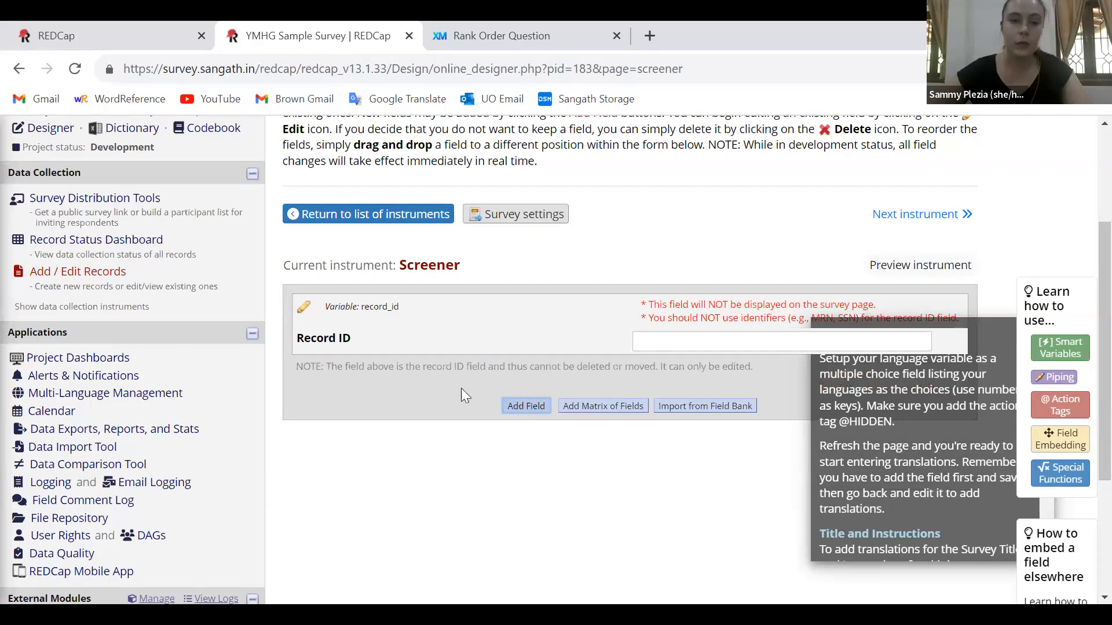
{"action": "left_click", "coordinate": [220, 243]}
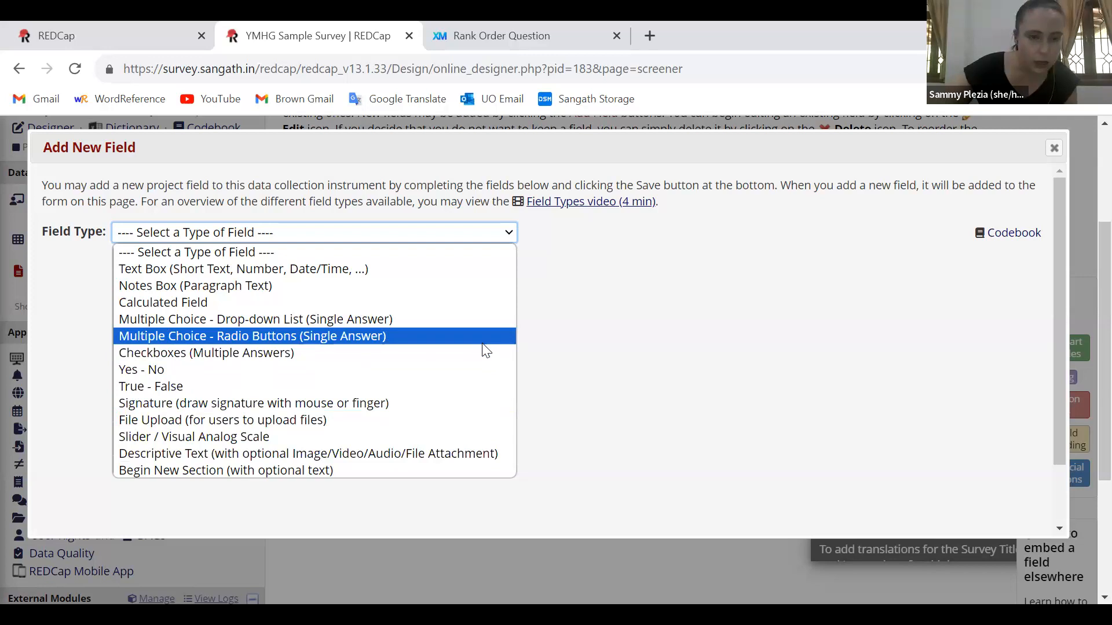
{"action": "left_click", "coordinate": [457, 269]}
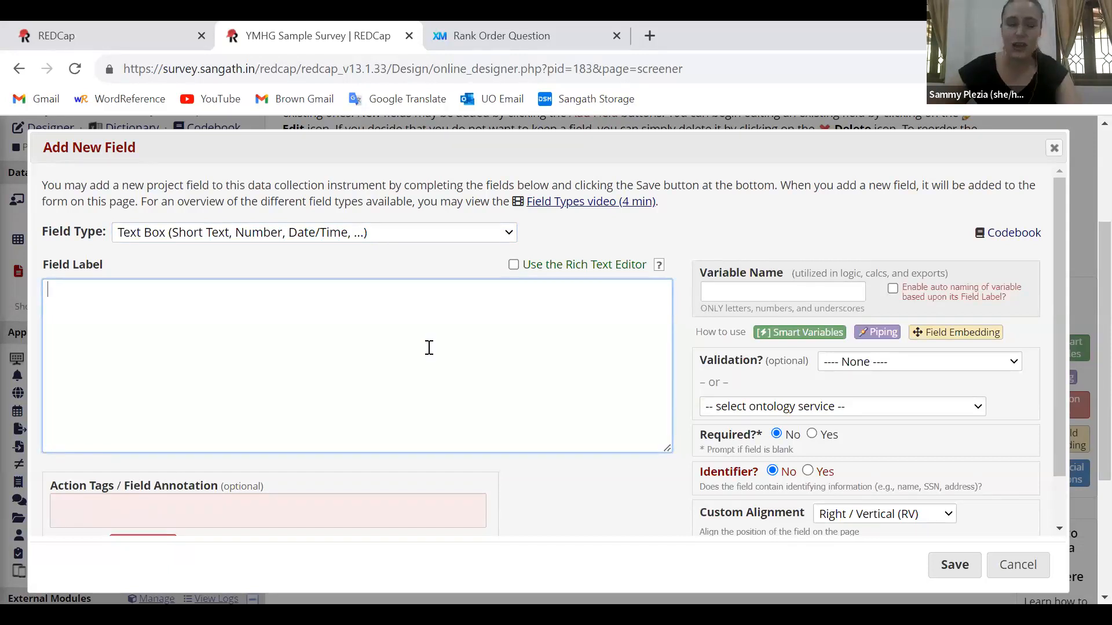
{"action": "type", "text": "What"}
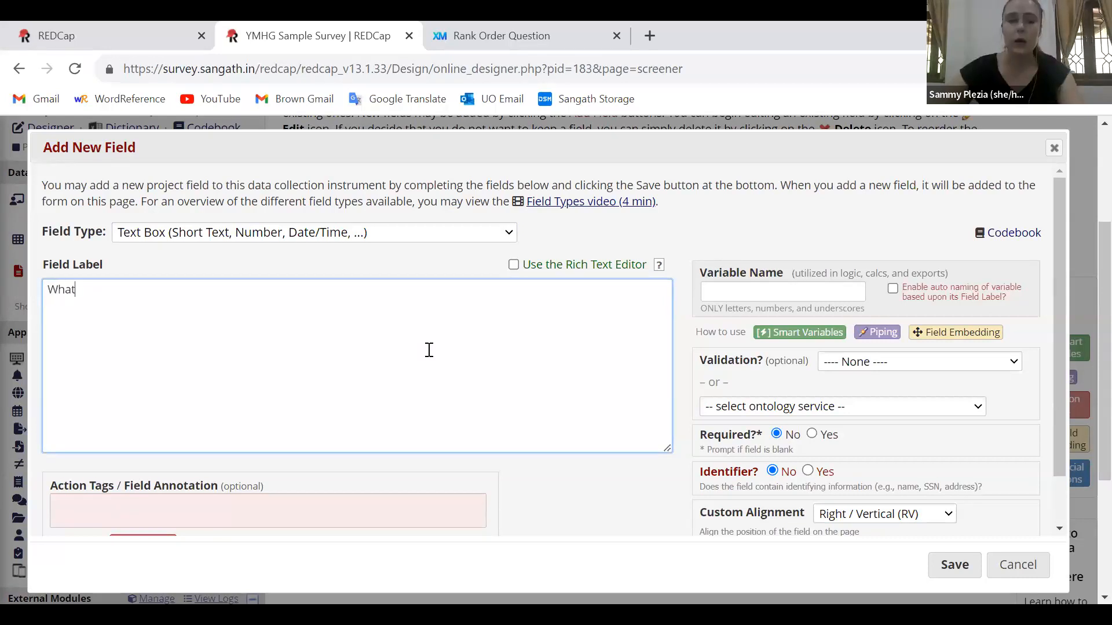
{"action": "type", "text": " is your age?"}
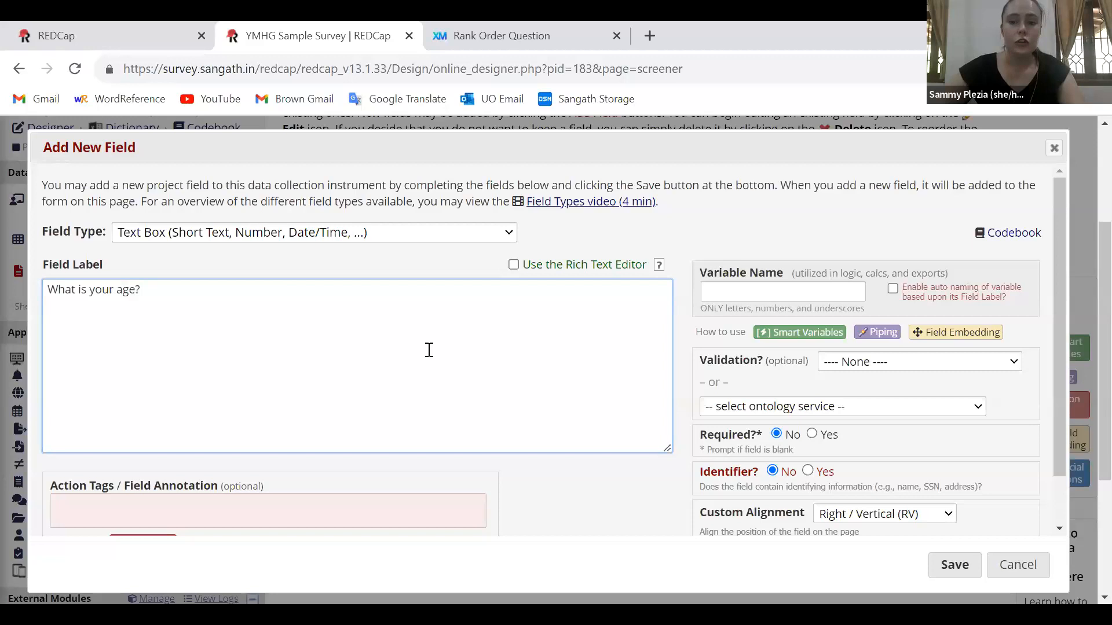
Set the age question's variable name to "age"
{"action": "left_click", "coordinate": [743, 288]}
{"action": "triple_click", "coordinate": [740, 273]}
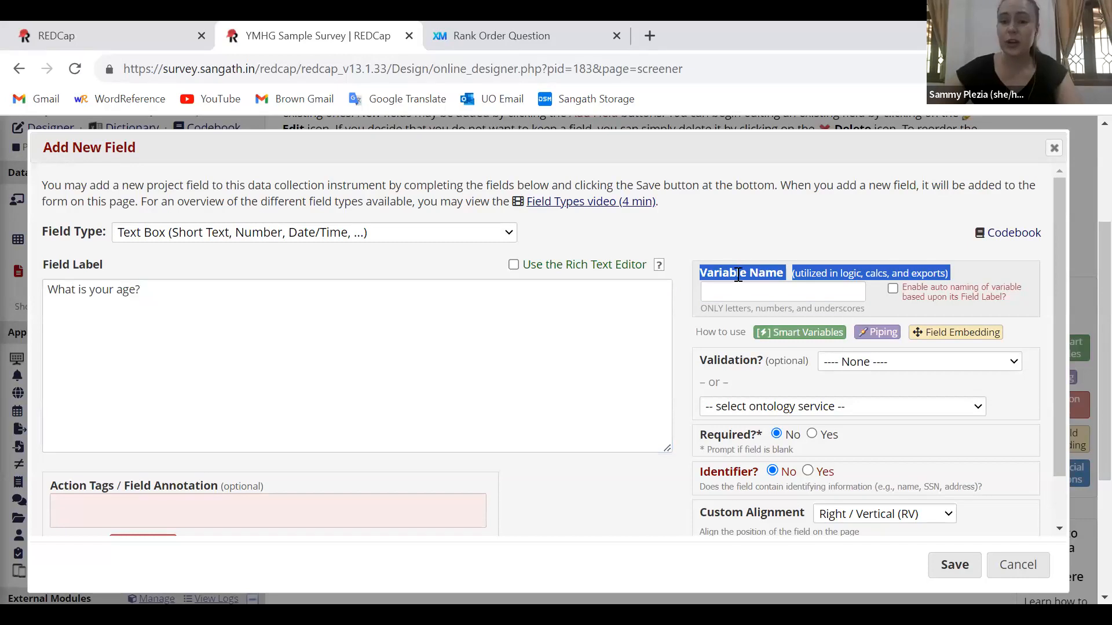
{"action": "left_click", "coordinate": [726, 289]}
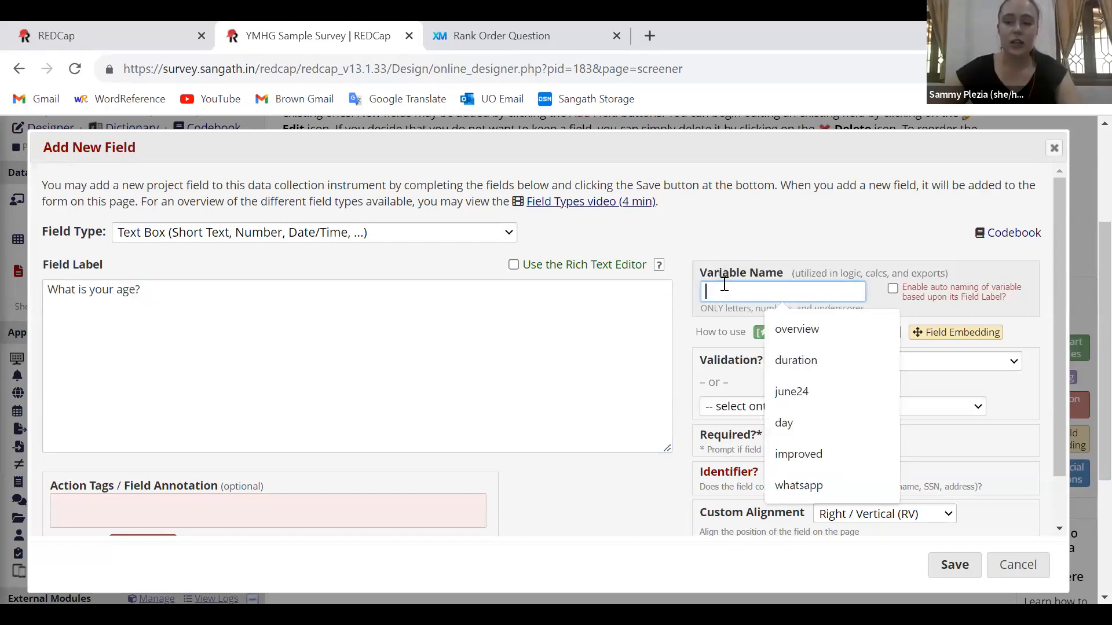
{"action": "type", "text": "18"}
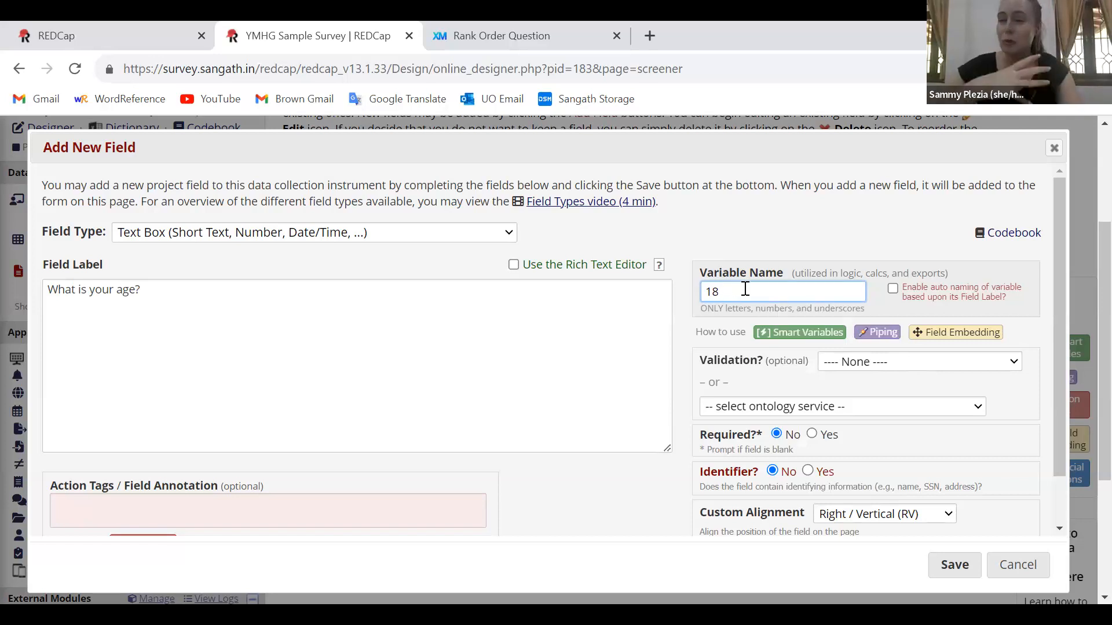
{"action": "key", "text": "BackSpace"}
{"action": "key", "text": "BackSpace"}
{"action": "type", "text": "age"}
{"action": "left_click", "coordinate": [714, 246]}
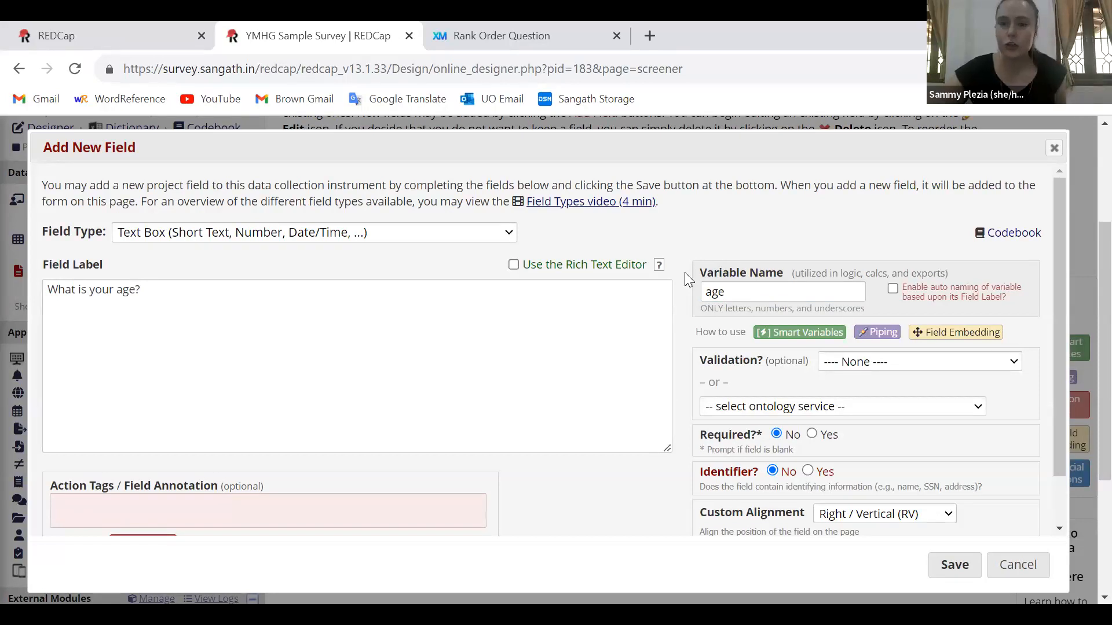
Try the Required setting of the age field at Yes and return it to No
{"action": "scroll", "coordinate": [685, 274], "scroll_direction": "down", "scroll_amount": 1}
{"action": "scroll", "coordinate": [693, 290], "scroll_direction": "up", "scroll_amount": 1}
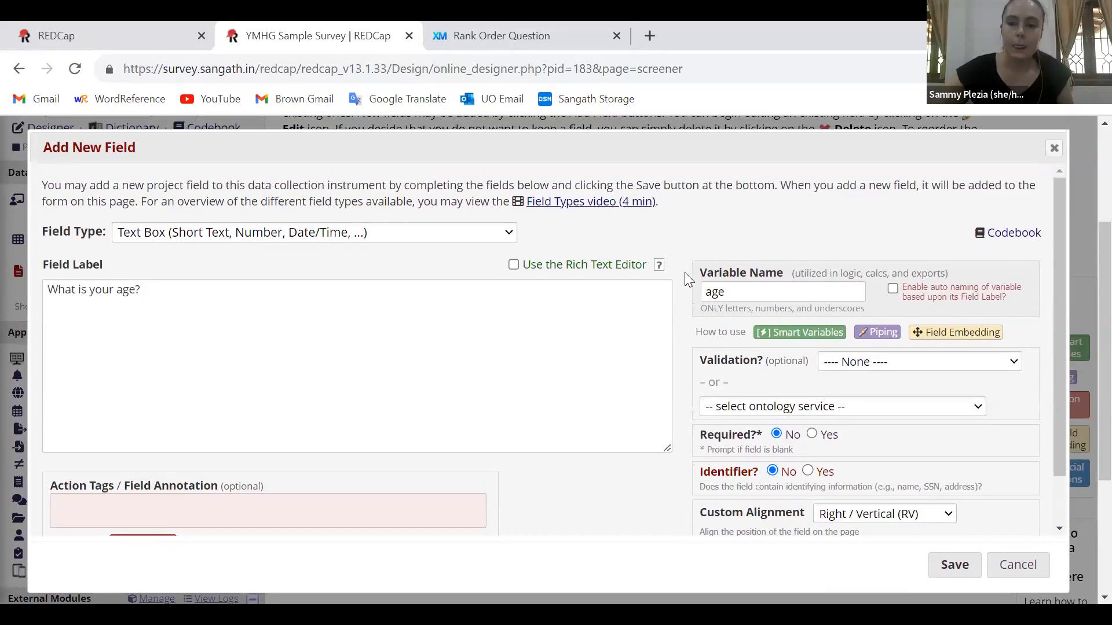
{"action": "left_click", "coordinate": [813, 434]}
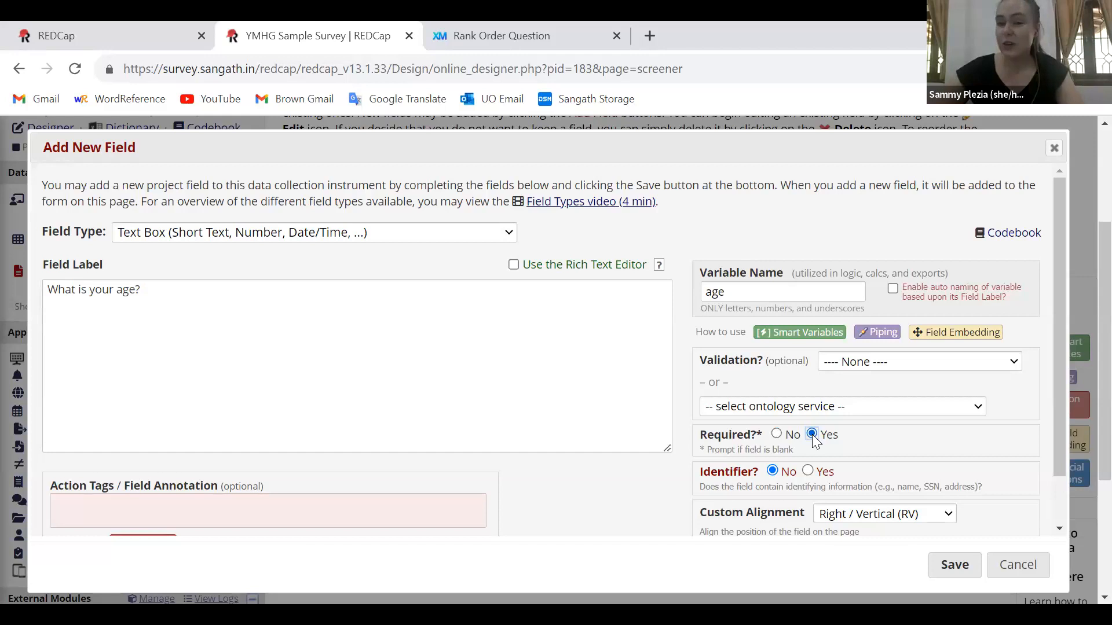
{"action": "left_click", "coordinate": [777, 435]}
{"action": "left_click", "coordinate": [812, 435]}
{"action": "left_click", "coordinate": [776, 435]}
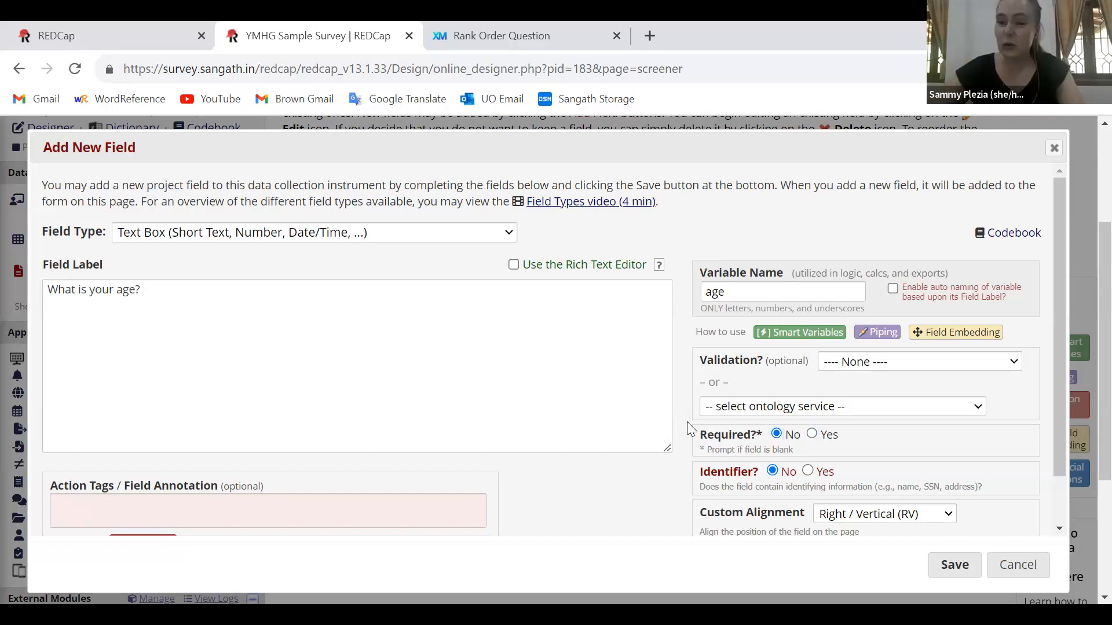
Review the Identifier option, set it to No for the age field, and save the field
{"action": "scroll", "coordinate": [687, 421], "scroll_direction": "down", "scroll_amount": 2}
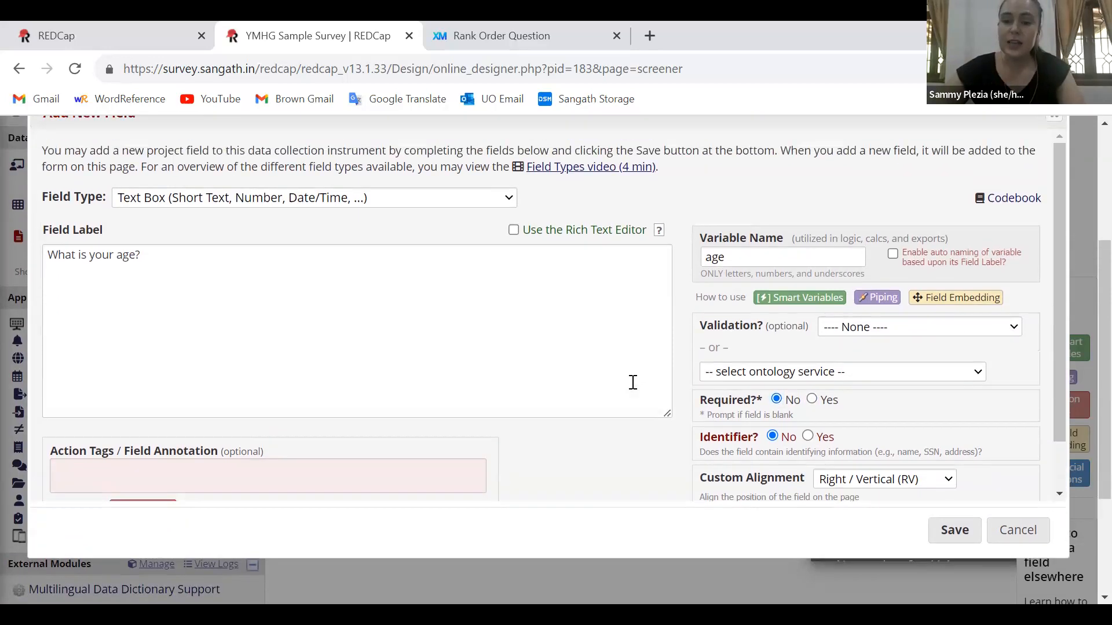
{"action": "scroll", "coordinate": [633, 382], "scroll_direction": "up", "scroll_amount": 1}
{"action": "left_click", "coordinate": [632, 383]}
{"action": "left_click_drag", "start_coordinate": [1057, 355], "coordinate": [1056, 402]}
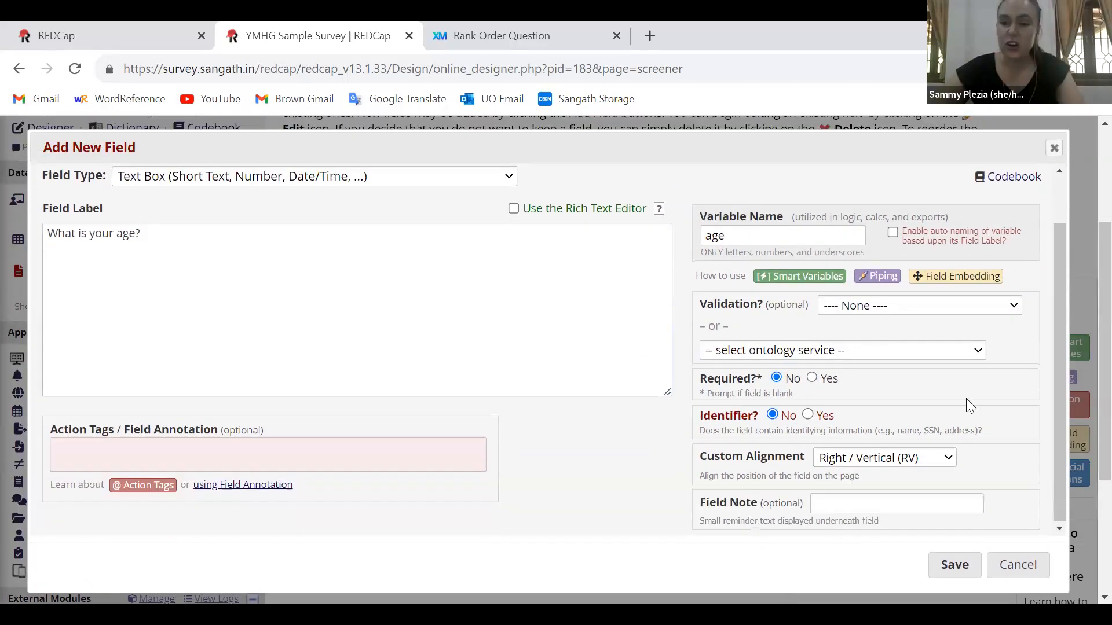
{"action": "double_click", "coordinate": [723, 421]}
{"action": "left_click", "coordinate": [721, 421]}
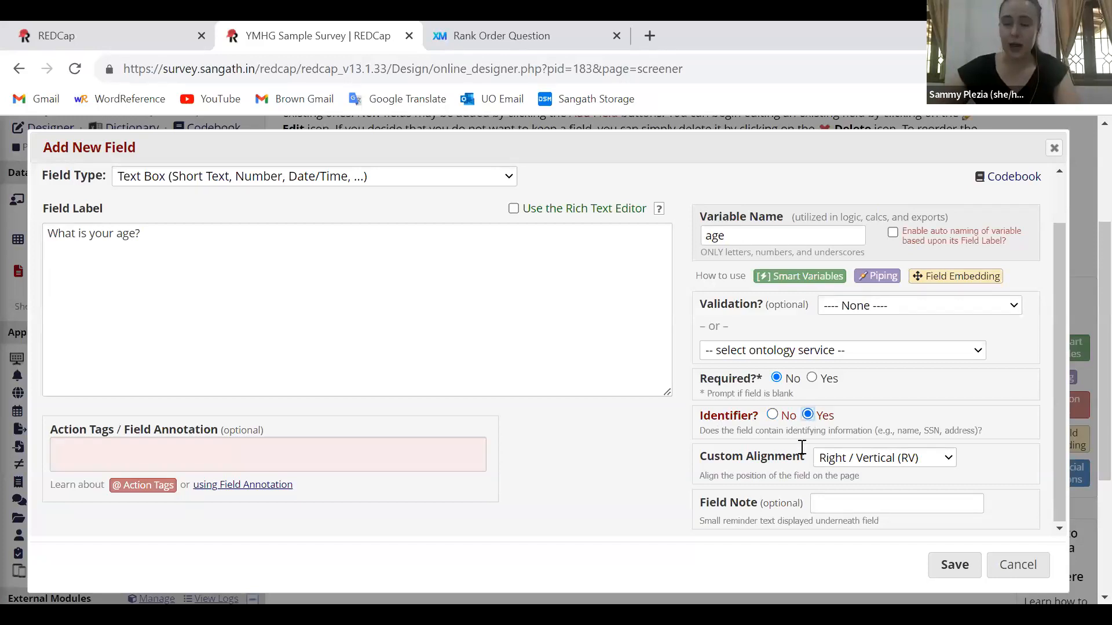
{"action": "left_click", "coordinate": [771, 416]}
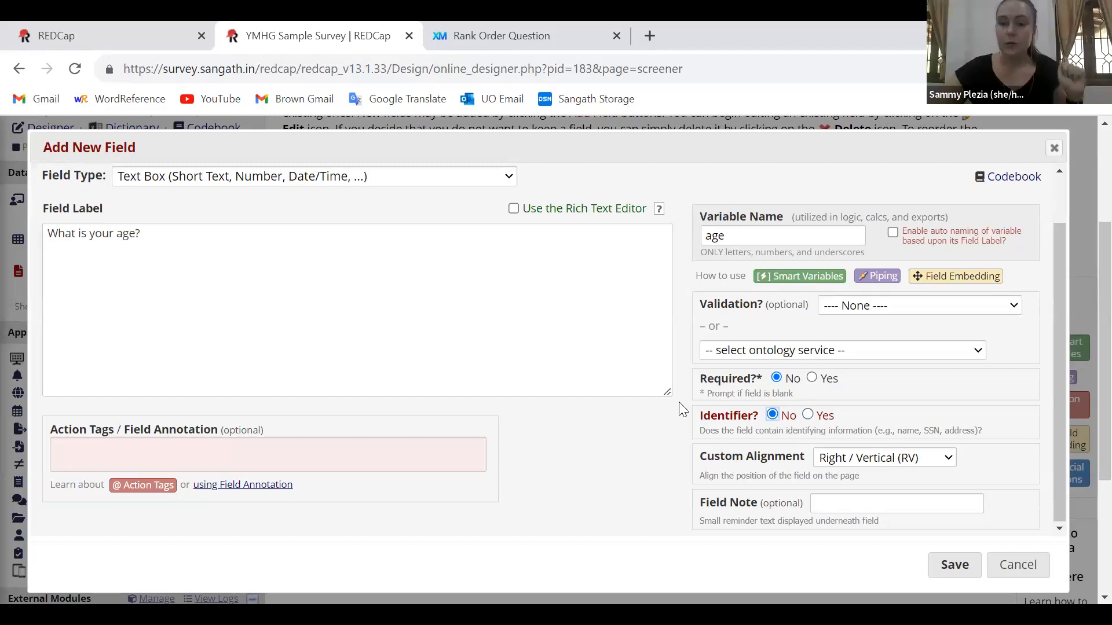
{"action": "left_click", "coordinate": [934, 563]}
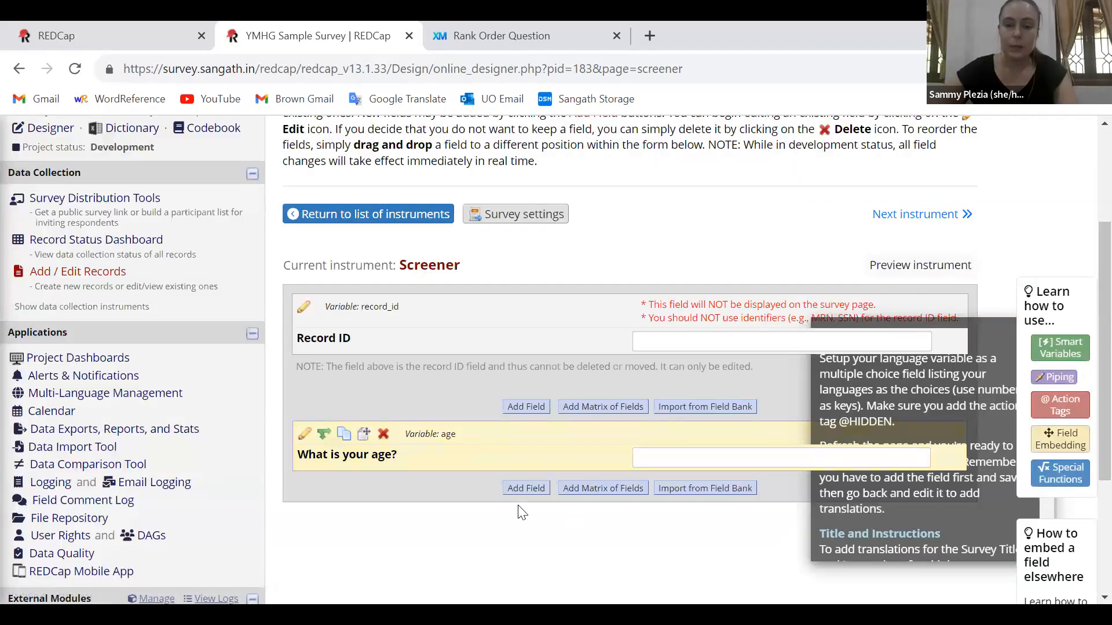
Start a new Yes - No field below the age question with the field label "Do you live in India?"
{"action": "scroll", "coordinate": [515, 528], "scroll_direction": "down", "scroll_amount": 1}
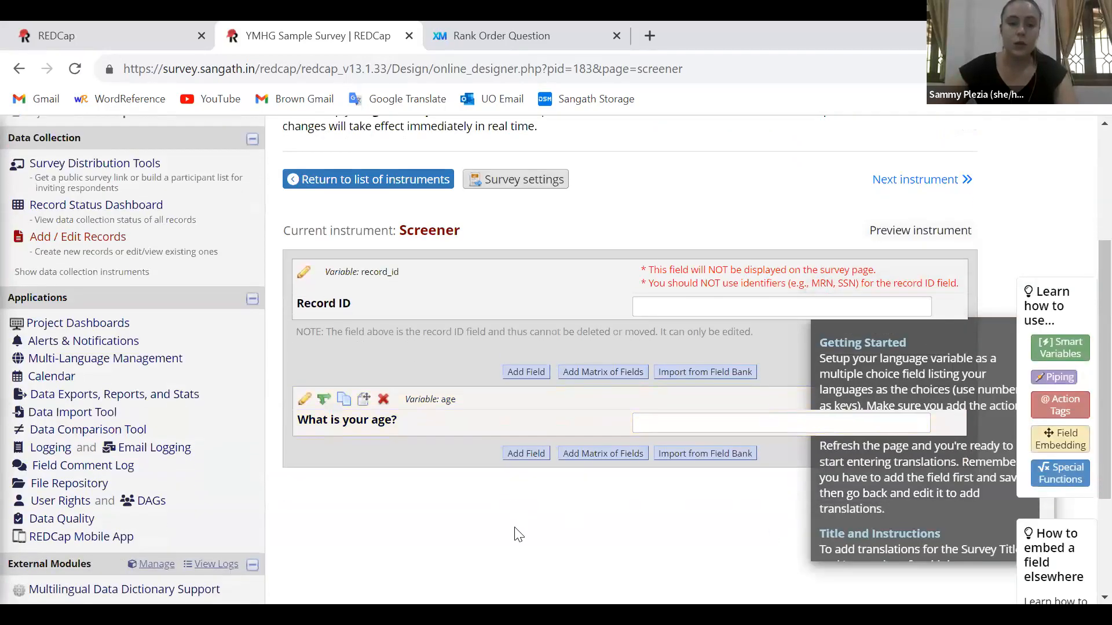
{"action": "left_click", "coordinate": [525, 454]}
{"action": "left_click", "coordinate": [343, 239]}
{"action": "left_click", "coordinate": [294, 370]}
{"action": "left_click", "coordinate": [294, 363]}
{"action": "type", "text": "Do you li"}
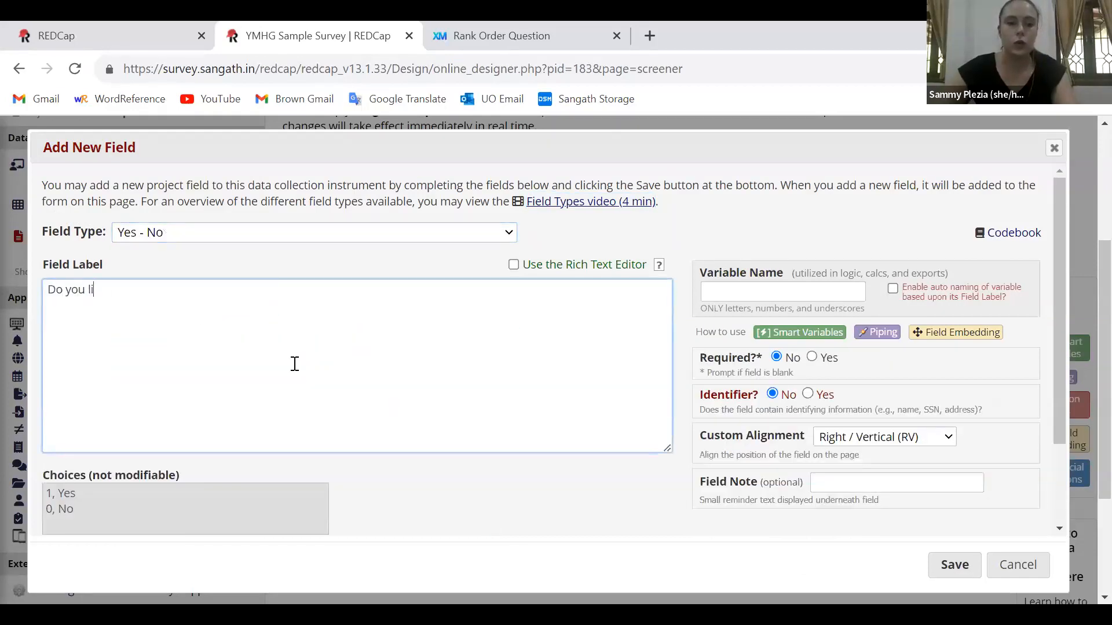
{"action": "type", "text": "ve in India?"}
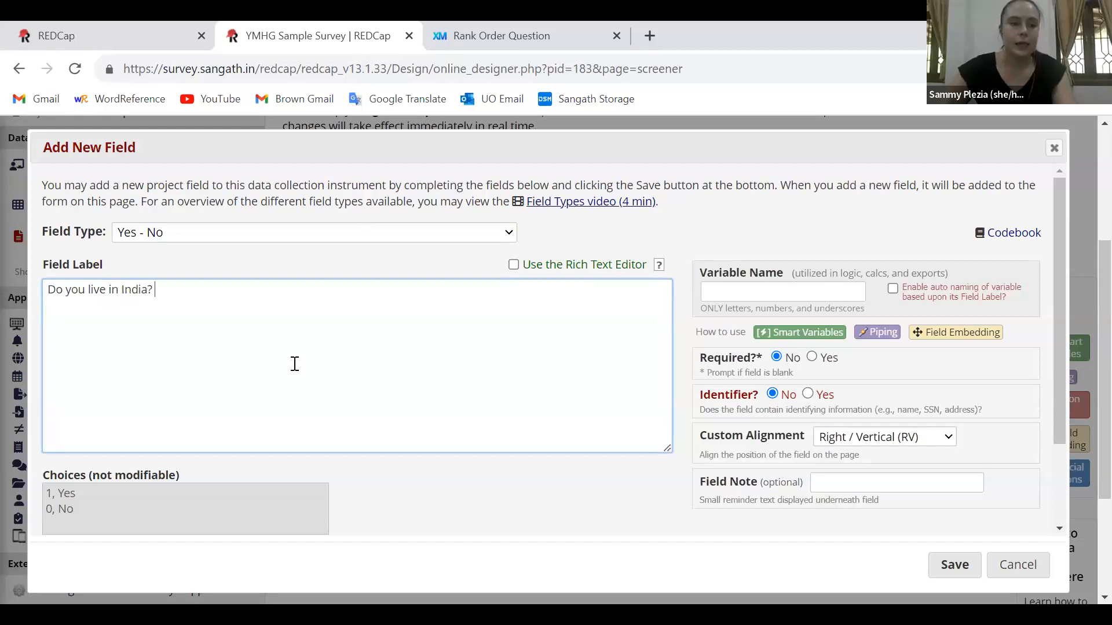
Set the India question's variable name to "india"
{"action": "left_click", "coordinate": [732, 293]}
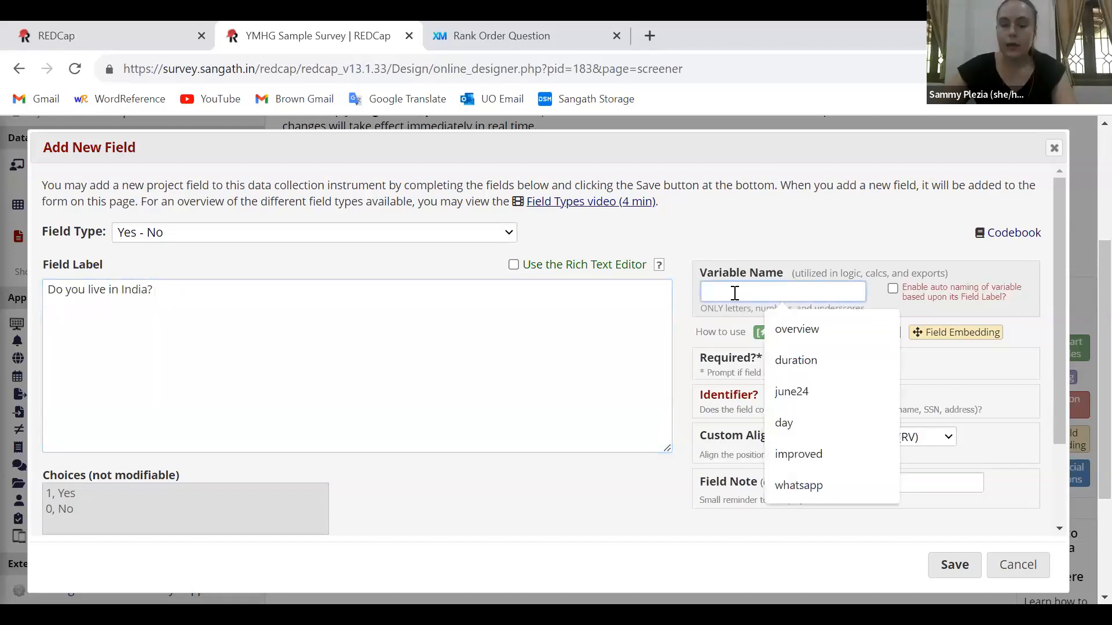
{"action": "type", "text": "india"}
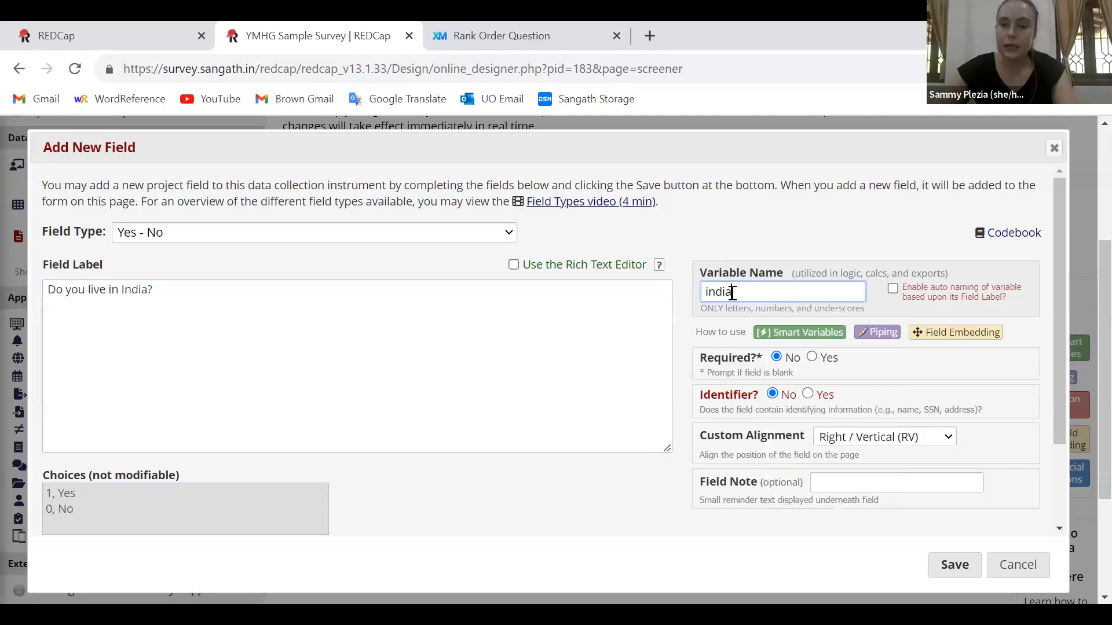
{"action": "left_click", "coordinate": [688, 323]}
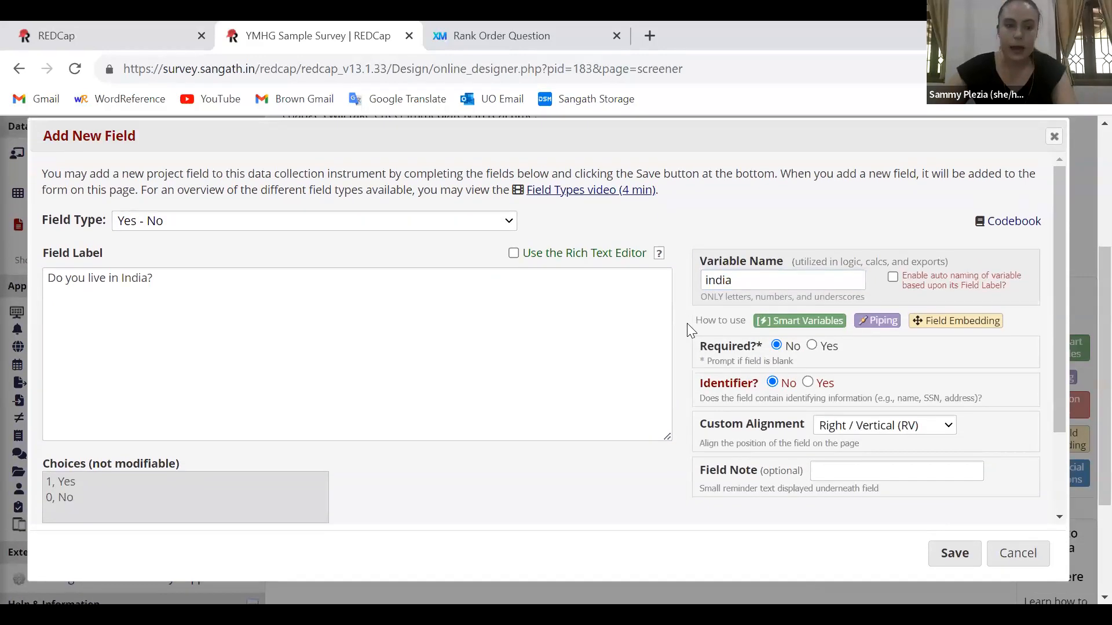
Review the available field types and the fixed Yes/No choices, keep Yes - No, and save the India question
{"action": "left_click", "coordinate": [175, 232]}
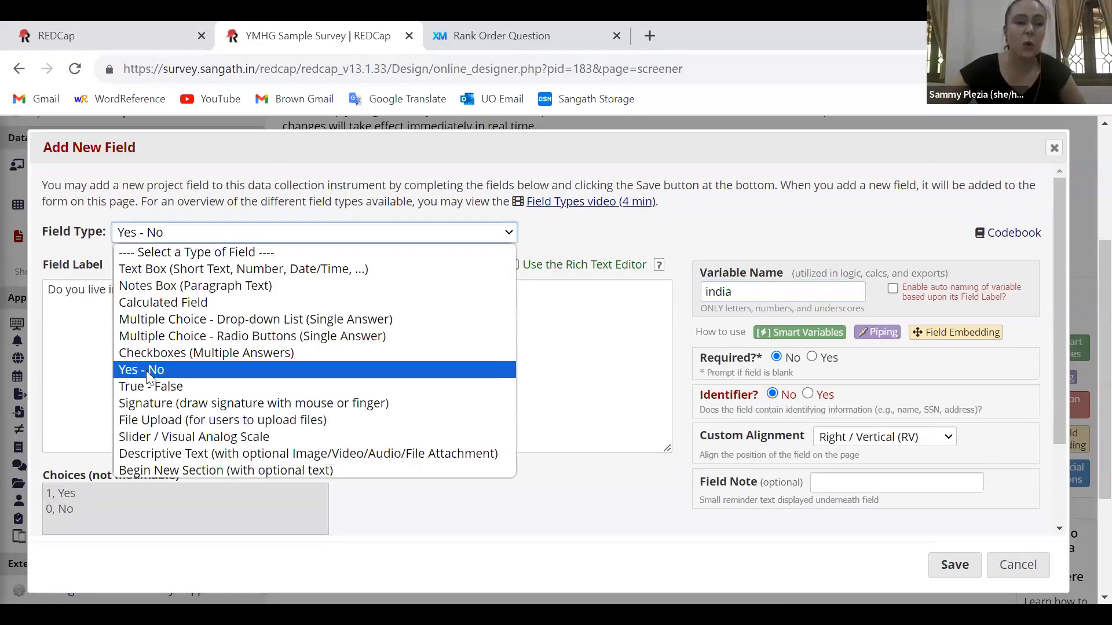
{"action": "left_click_drag", "start_coordinate": [44, 475], "coordinate": [208, 471]}
{"action": "left_click_drag", "start_coordinate": [46, 491], "coordinate": [347, 492]}
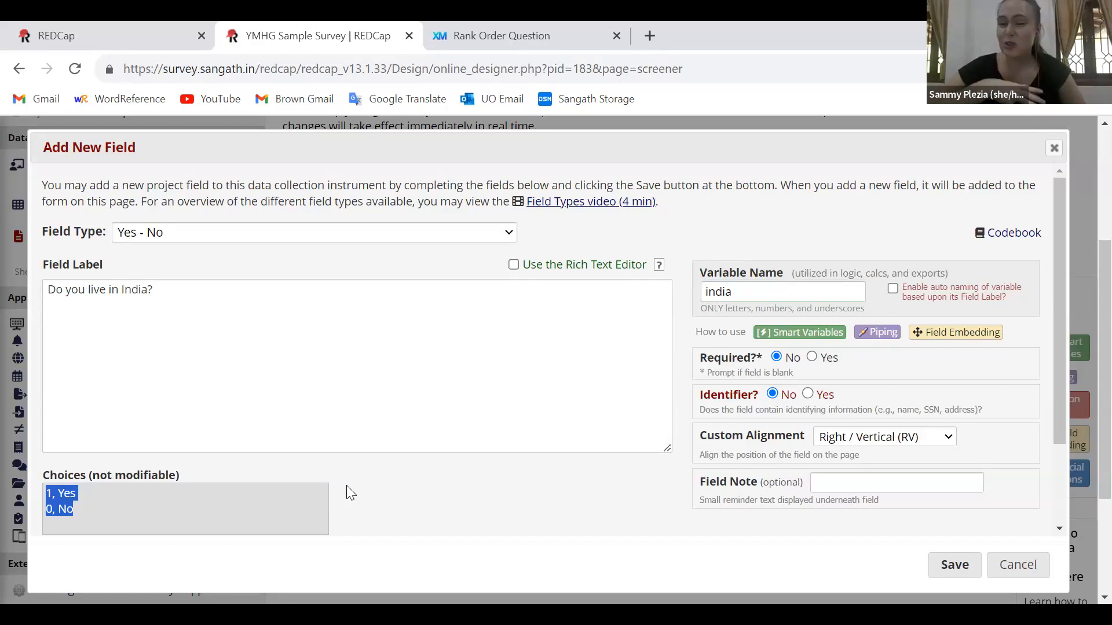
{"action": "left_click", "coordinate": [248, 232]}
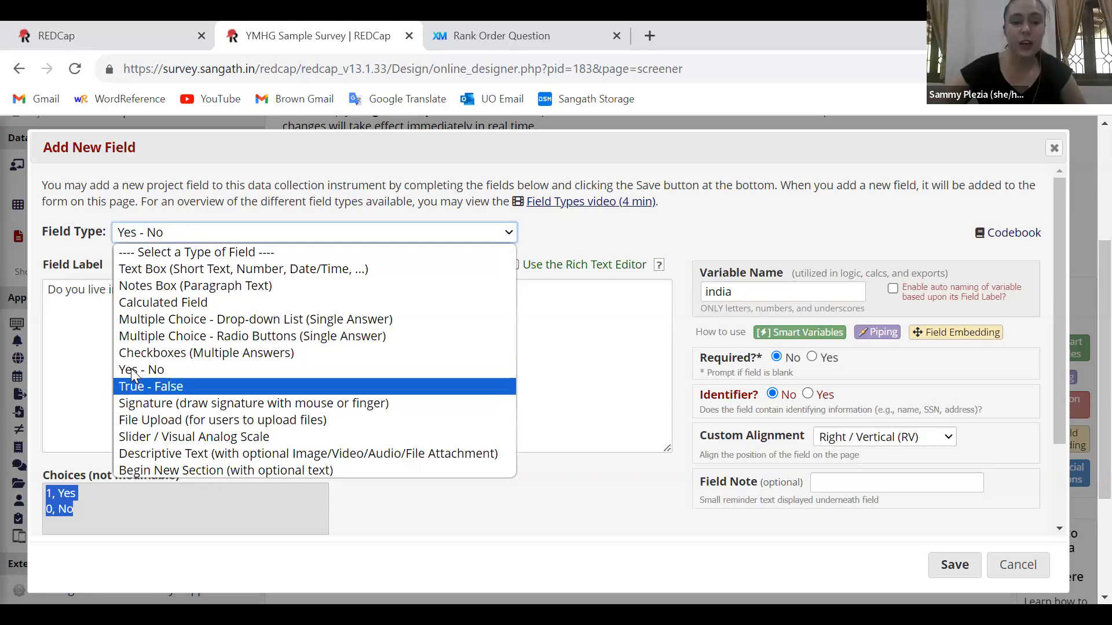
{"action": "left_click", "coordinate": [553, 507]}
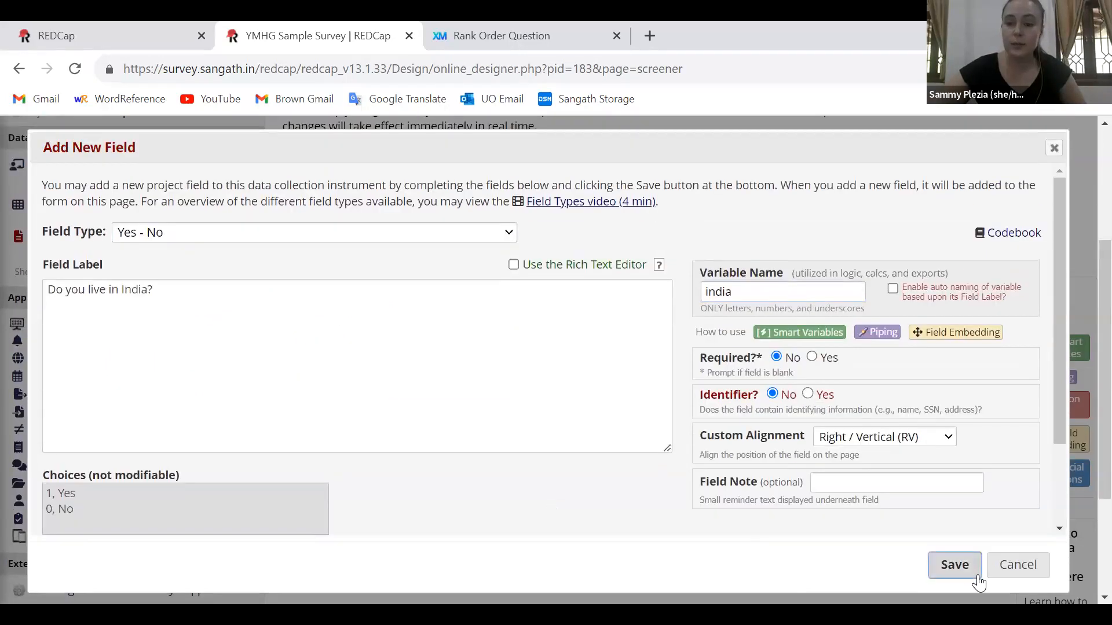
{"action": "left_click", "coordinate": [967, 568]}
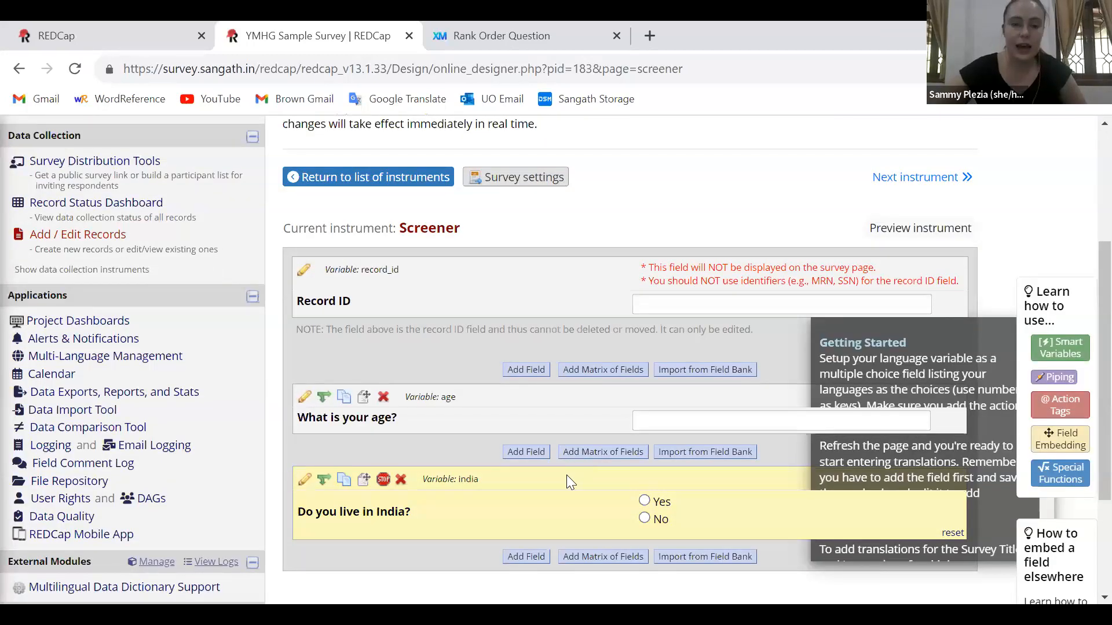
Start a Checkboxes (Multiple Answers) field below the India question, with "[age]" and "[india]" on separate lines of its field label
{"action": "scroll", "coordinate": [536, 468], "scroll_direction": "down", "scroll_amount": 2}
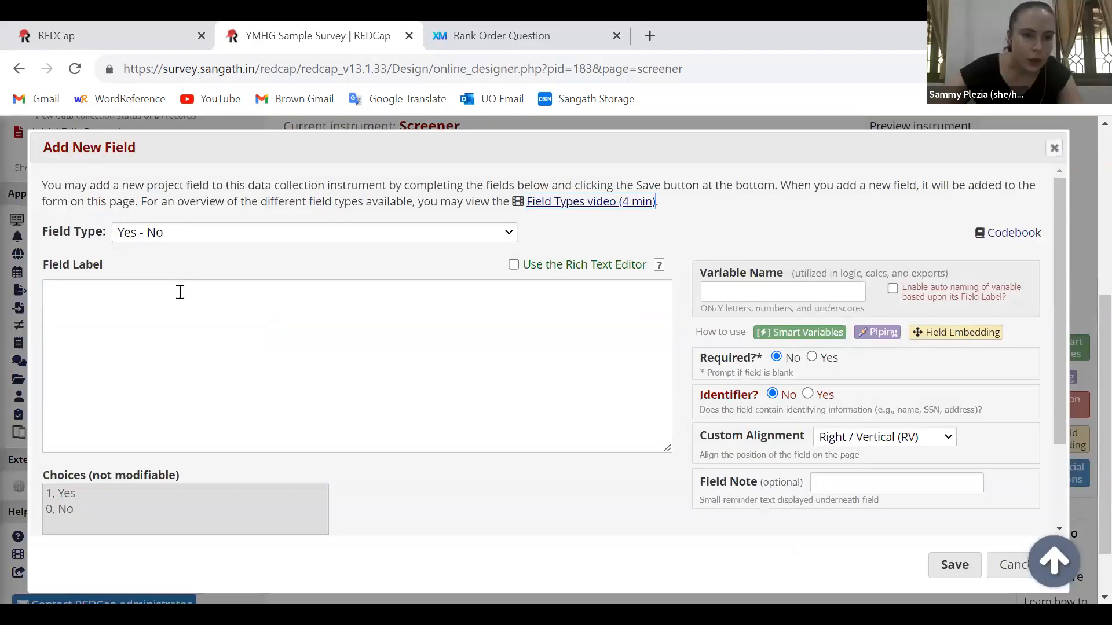
{"action": "left_click", "coordinate": [181, 233]}
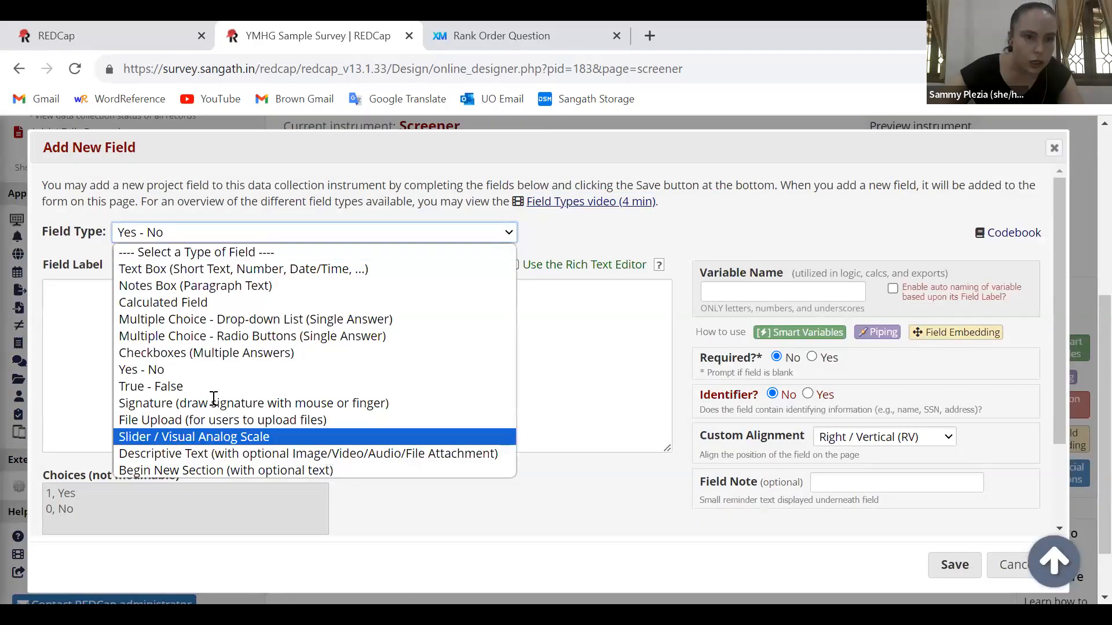
{"action": "left_click", "coordinate": [209, 352]}
{"action": "left_click", "coordinate": [179, 338]}
{"action": "type", "text": "[age] ["}
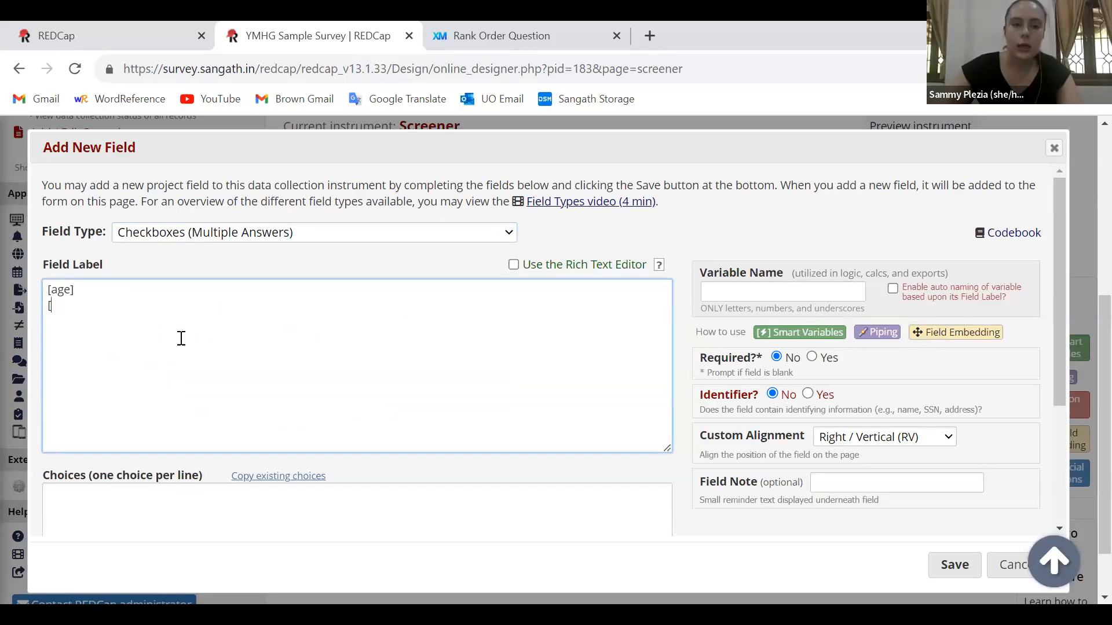
{"action": "type", "text": "india]"}
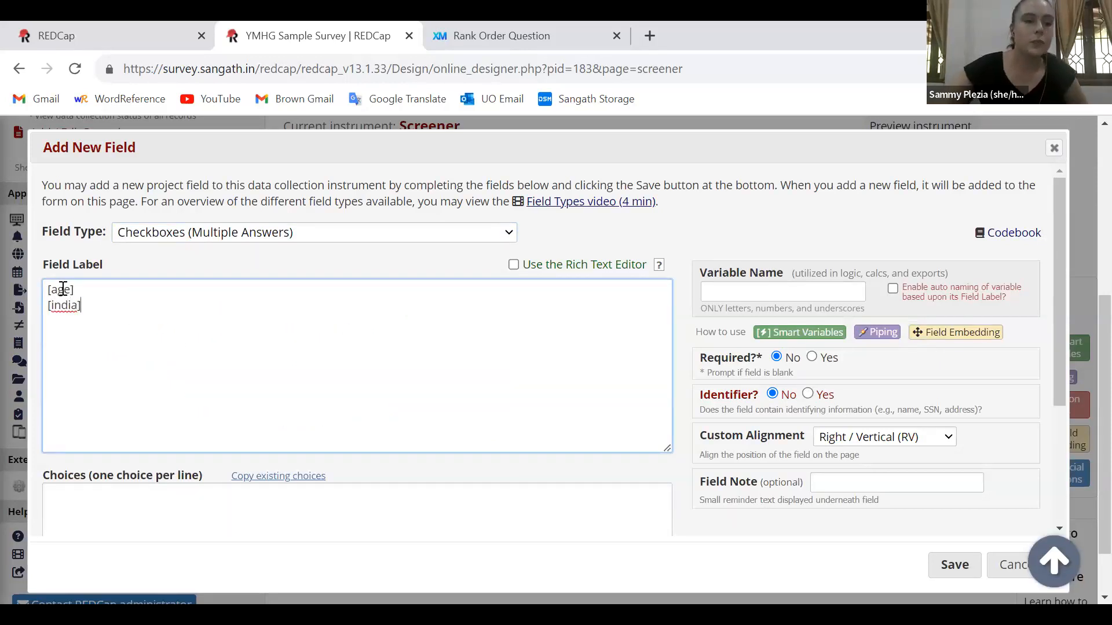
{"action": "triple_click", "coordinate": [63, 289]}
{"action": "double_click", "coordinate": [716, 274]}
{"action": "left_click", "coordinate": [76, 289]}
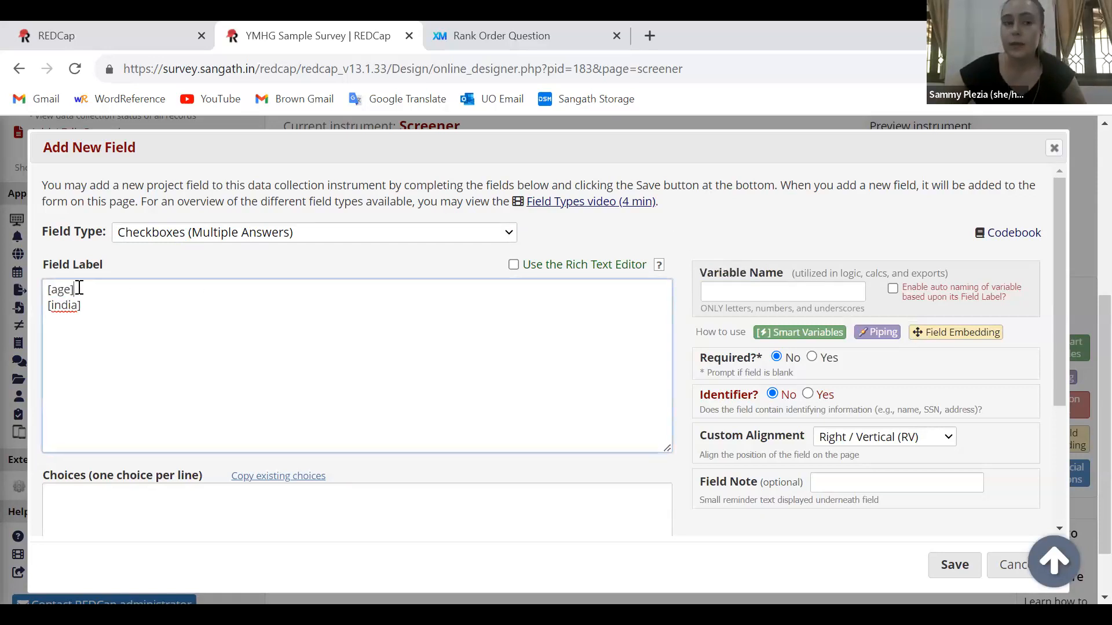
{"action": "triple_click", "coordinate": [62, 289]}
{"action": "triple_click", "coordinate": [69, 304]}
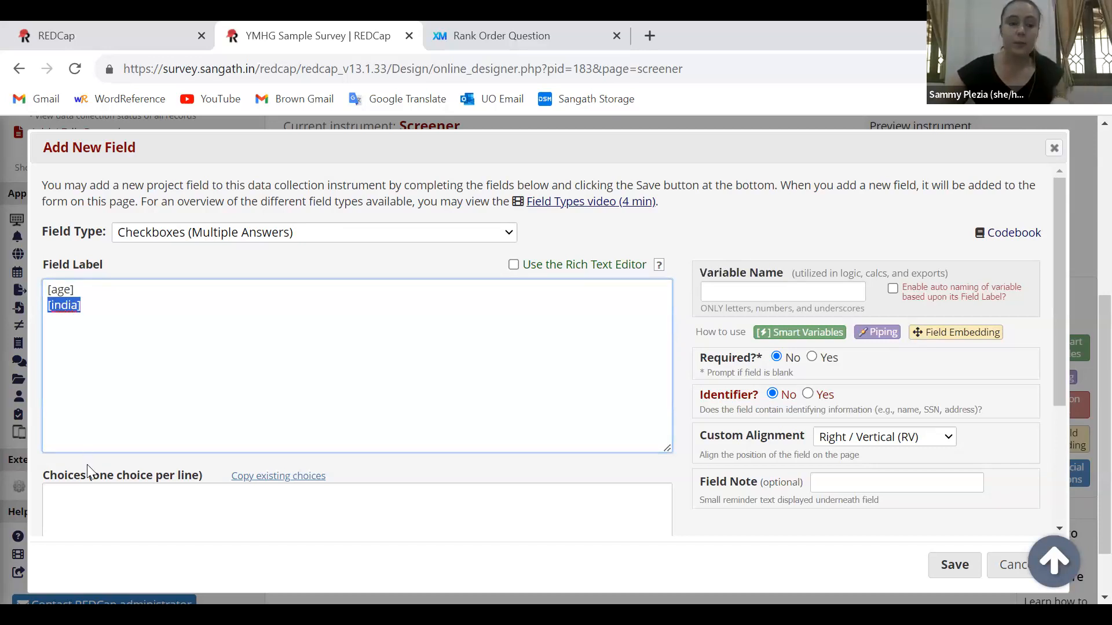
Enter the checkbox choices "1, 18-24 Years Old?" and "2, Living in India?" on separate lines
{"action": "left_click", "coordinate": [81, 516]}
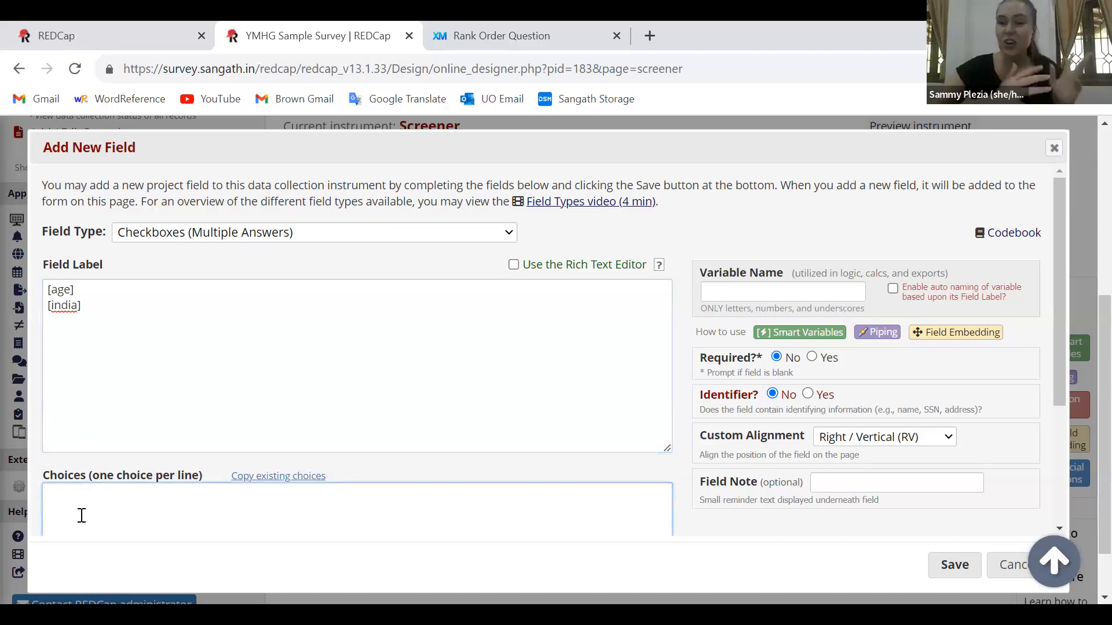
{"action": "type", "text": "1, "}
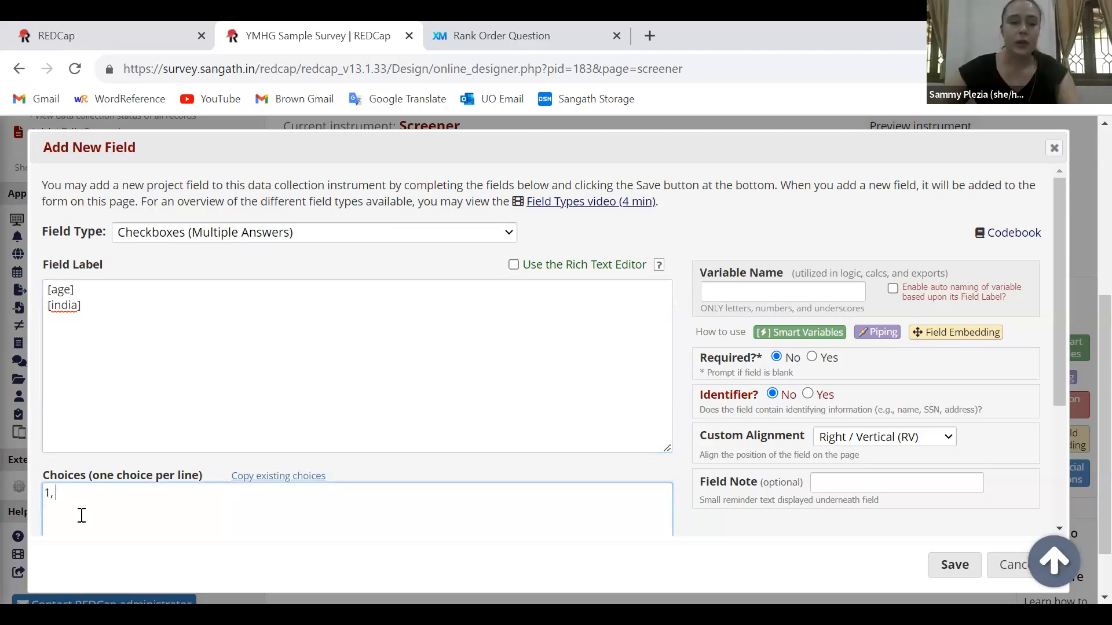
{"action": "type", "text": "18-2"}
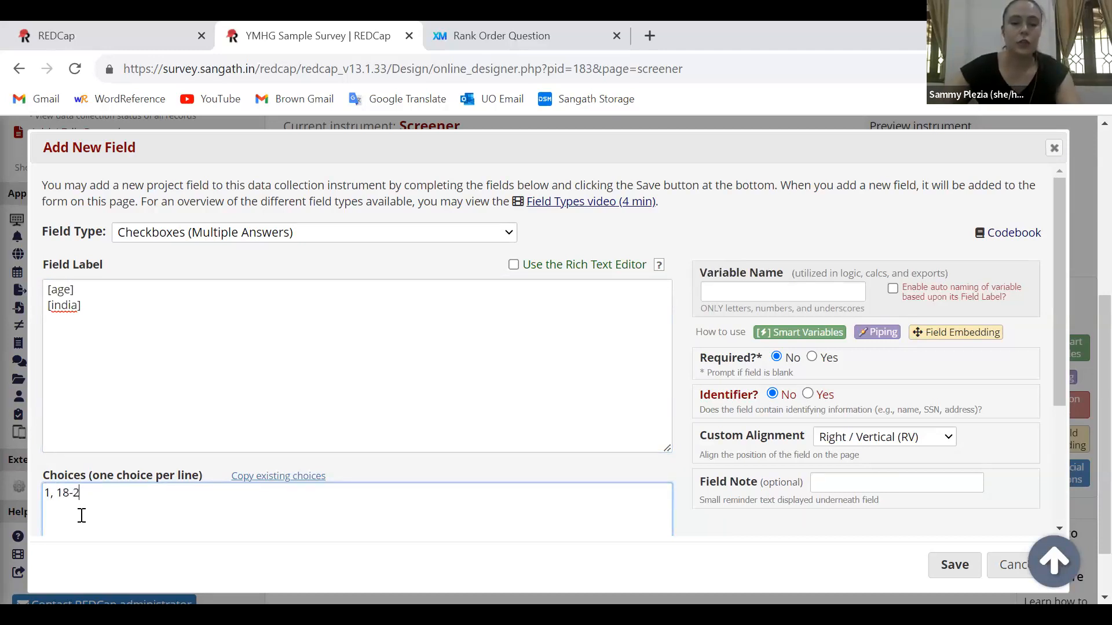
{"action": "type", "text": "4 Years Old?"}
{"action": "key", "text": "Return"}
{"action": "type", "text": "2, Living in India?"}
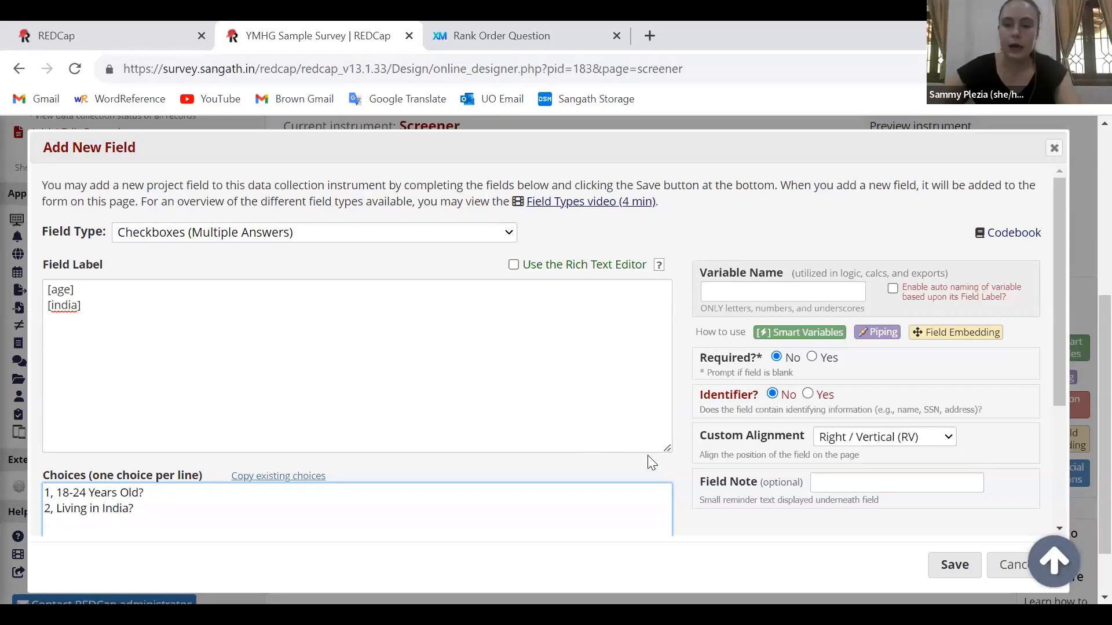
Set the checkbox field's variable name to "checklist_screener" and save the field
{"action": "triple_click", "coordinate": [724, 359]}
{"action": "left_click", "coordinate": [733, 289]}
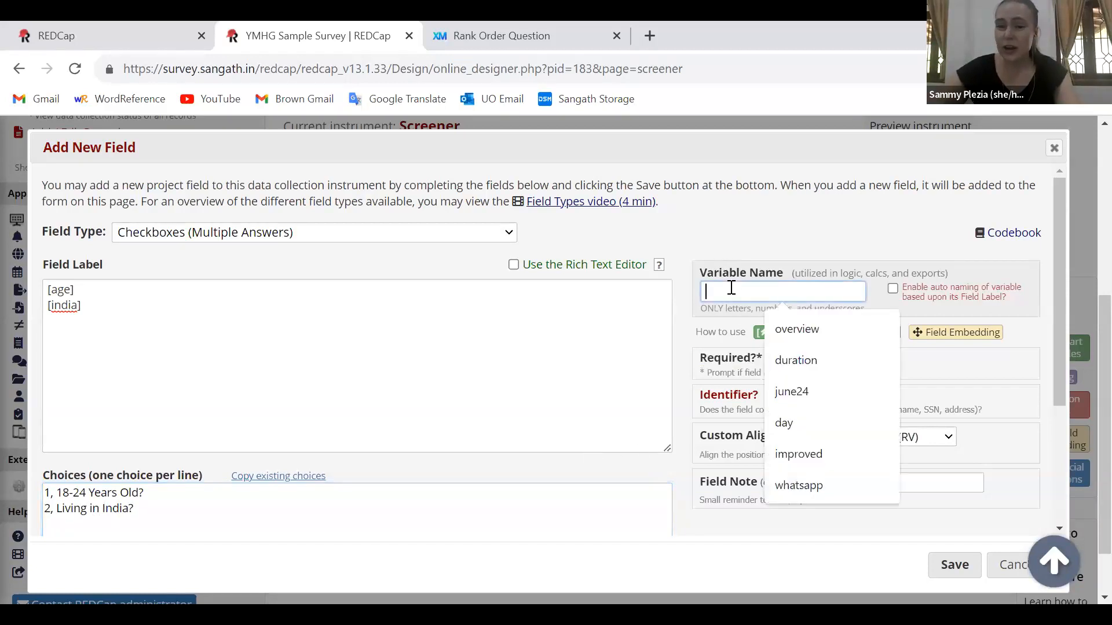
{"action": "type", "text": "checklist"}
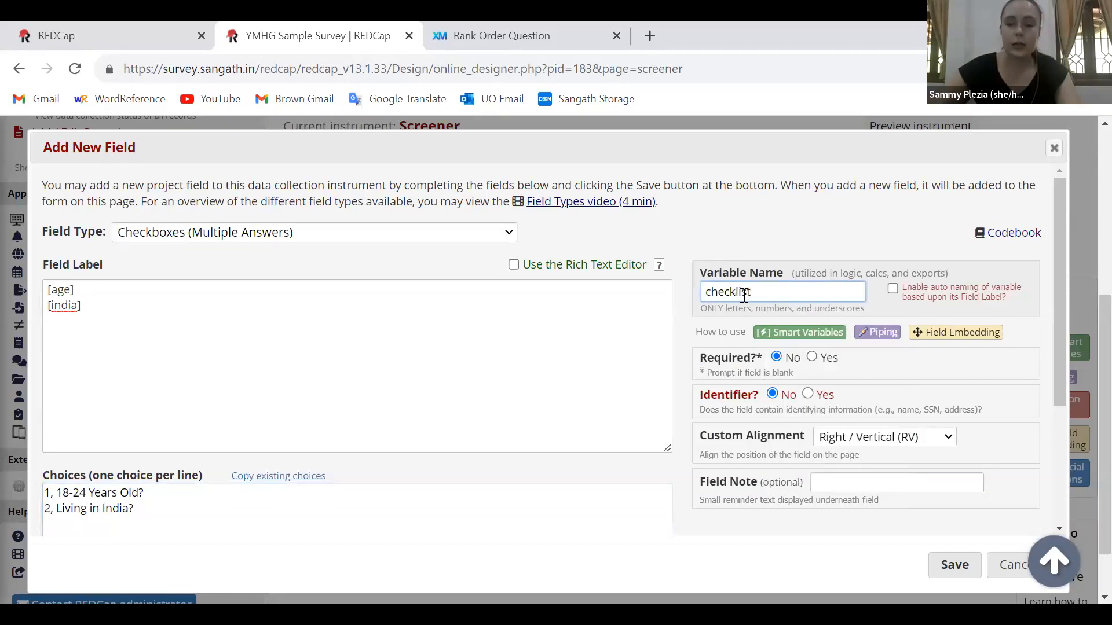
{"action": "type", "text": "_screener"}
{"action": "left_click", "coordinate": [685, 375]}
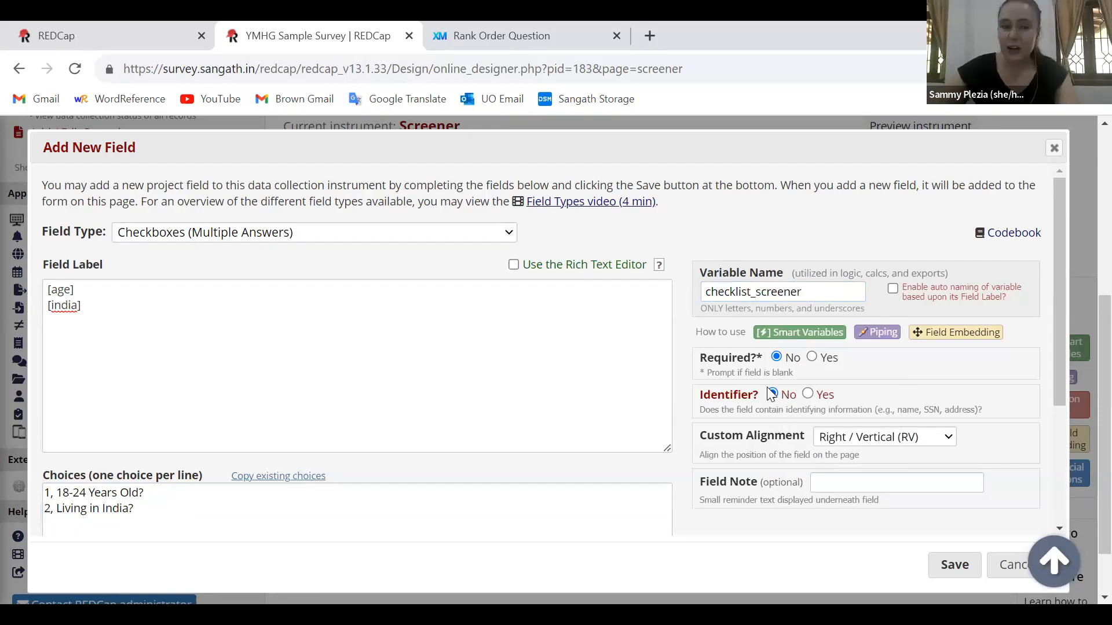
{"action": "left_click", "coordinate": [957, 564]}
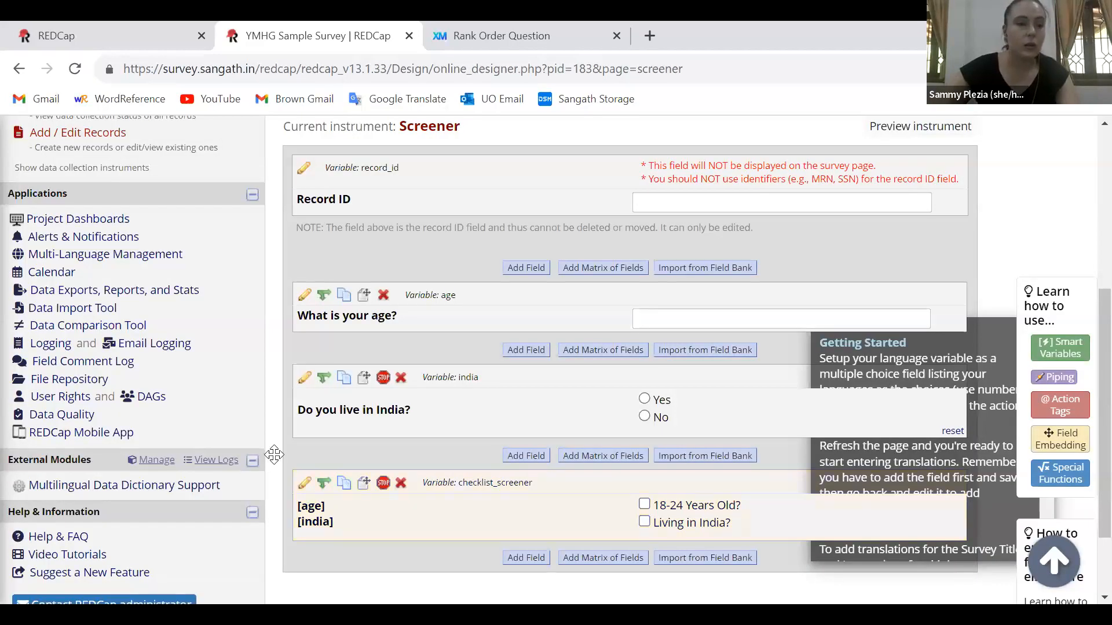
Open the project's public survey from its survey distribution options and review the Screener title and instruction text
{"action": "scroll", "coordinate": [274, 456], "scroll_direction": "up", "scroll_amount": 2}
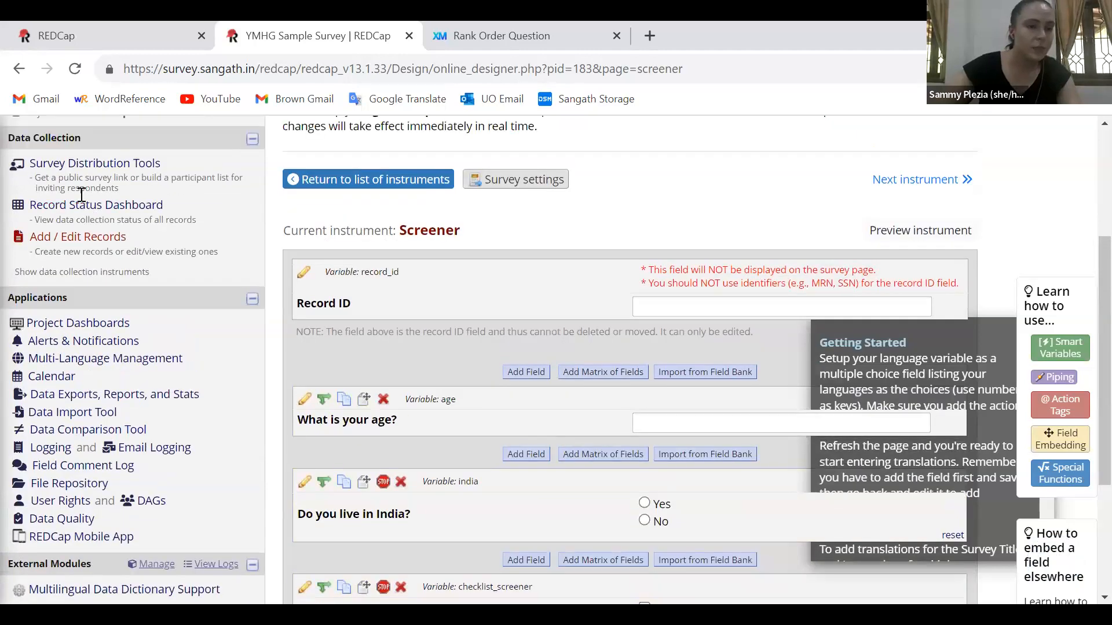
{"action": "scroll", "coordinate": [69, 171], "scroll_direction": "up", "scroll_amount": 1}
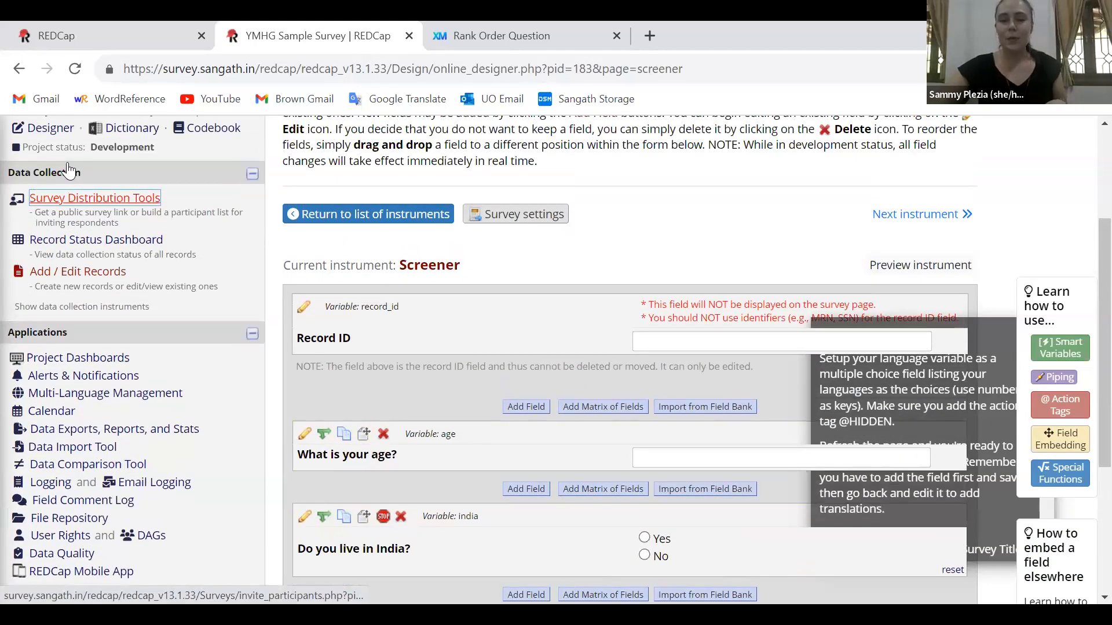
{"action": "scroll", "coordinate": [68, 171], "scroll_direction": "up", "scroll_amount": 2}
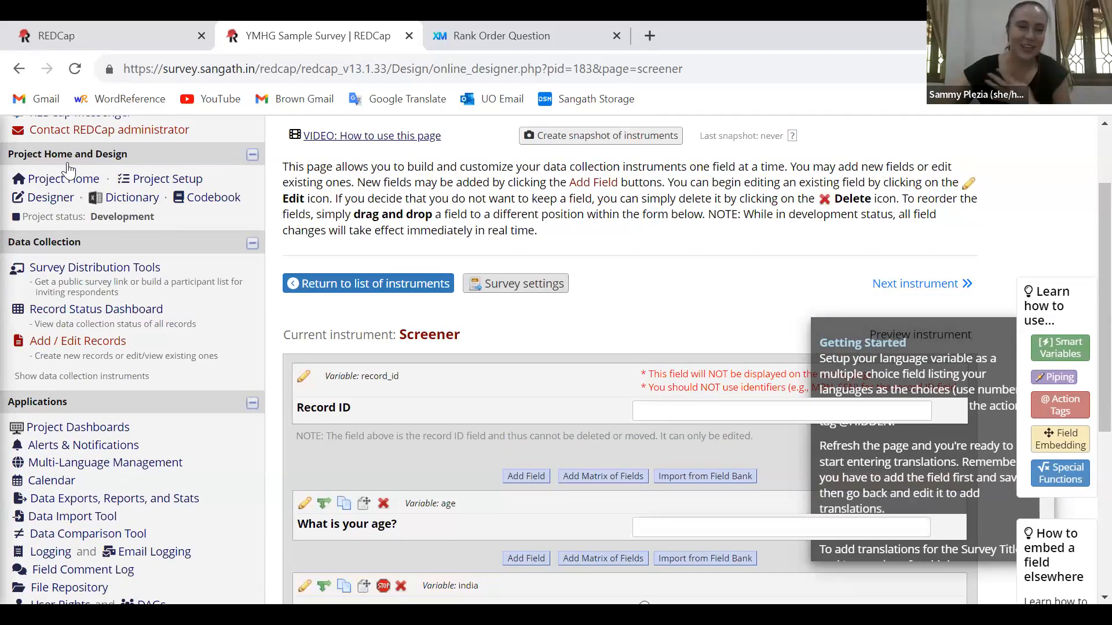
{"action": "left_click", "coordinate": [84, 272]}
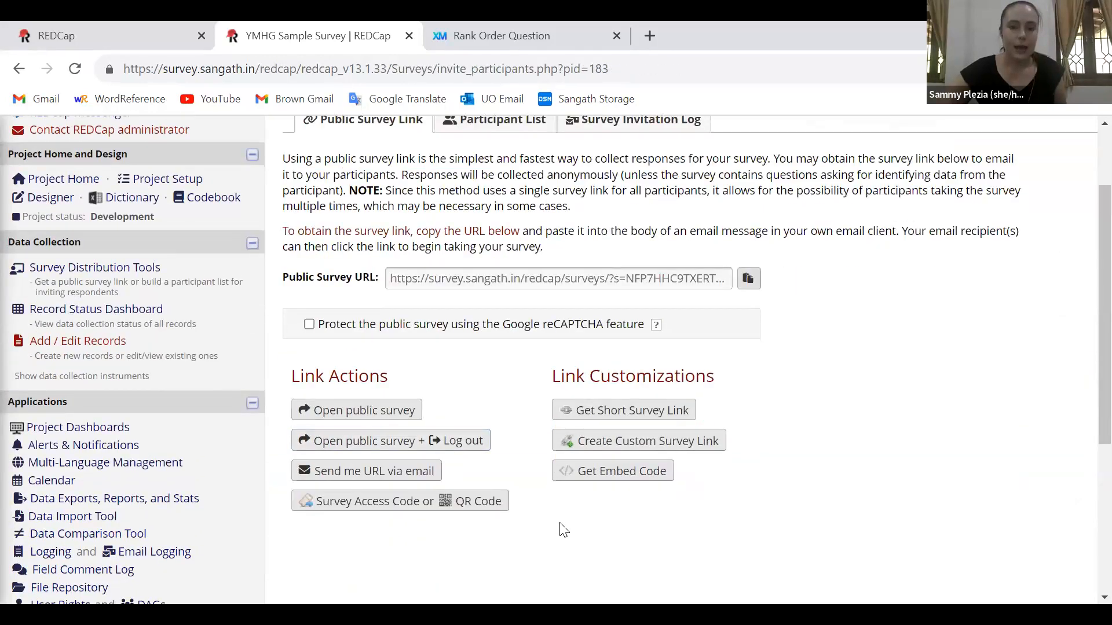
{"action": "left_click", "coordinate": [382, 415]}
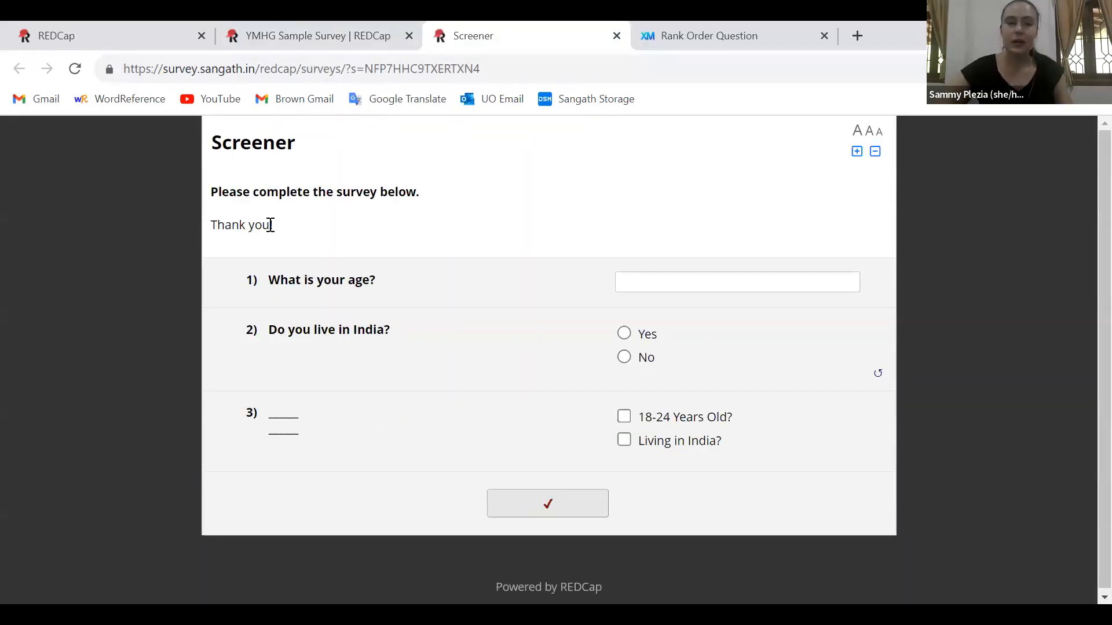
{"action": "left_click_drag", "start_coordinate": [272, 225], "coordinate": [205, 198]}
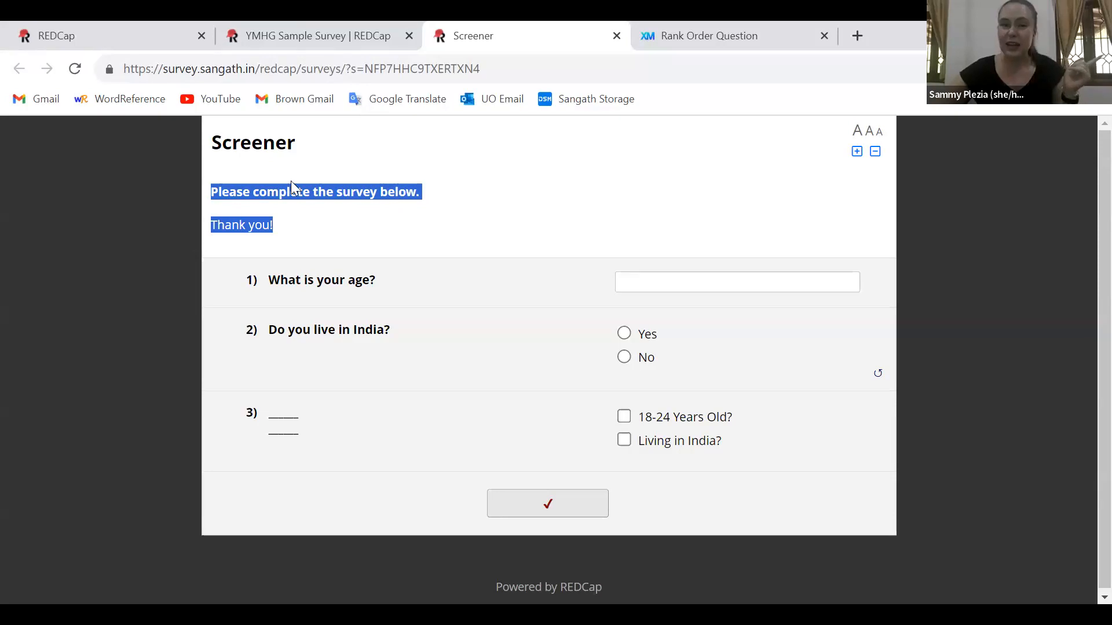
{"action": "left_click", "coordinate": [379, 178]}
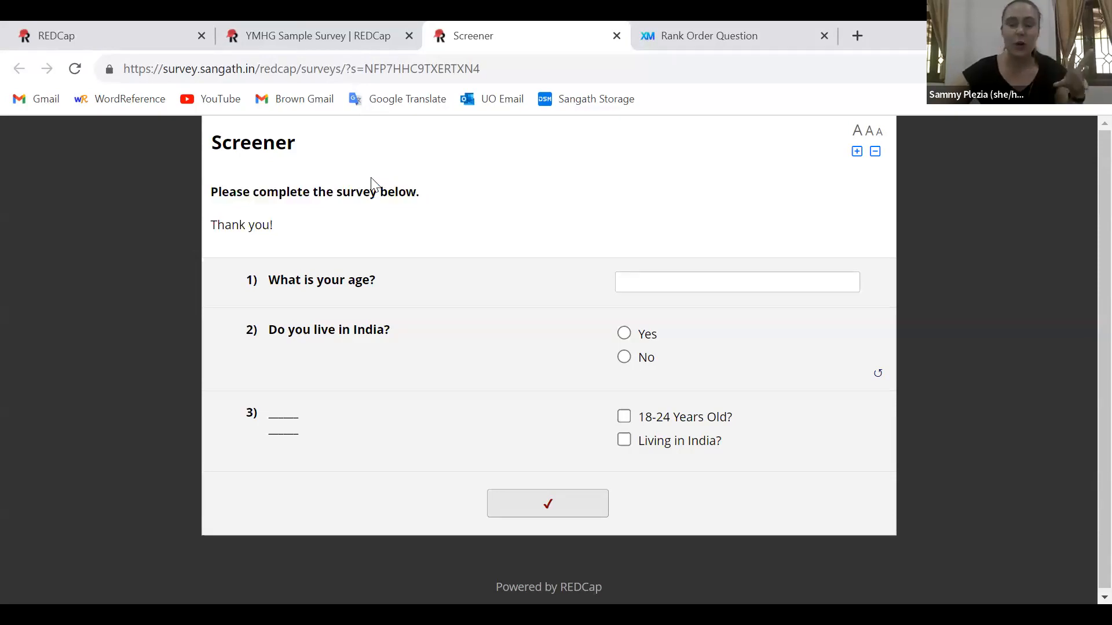
{"action": "left_click_drag", "start_coordinate": [293, 230], "coordinate": [217, 148]}
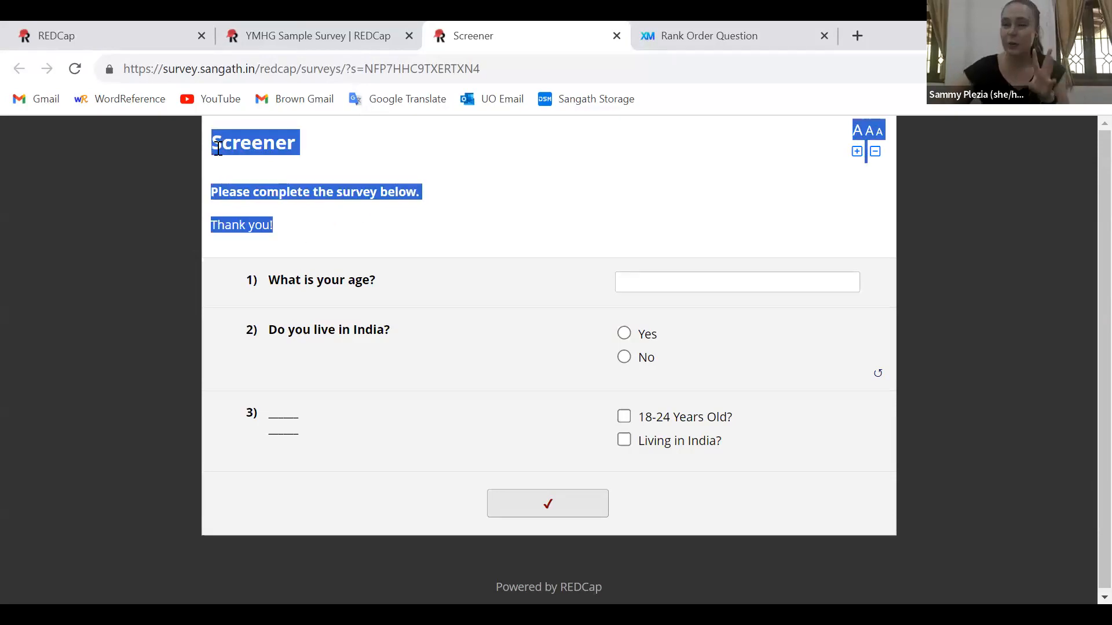
Answer the age question in the public Screener survey with 18
{"action": "left_click", "coordinate": [681, 284]}
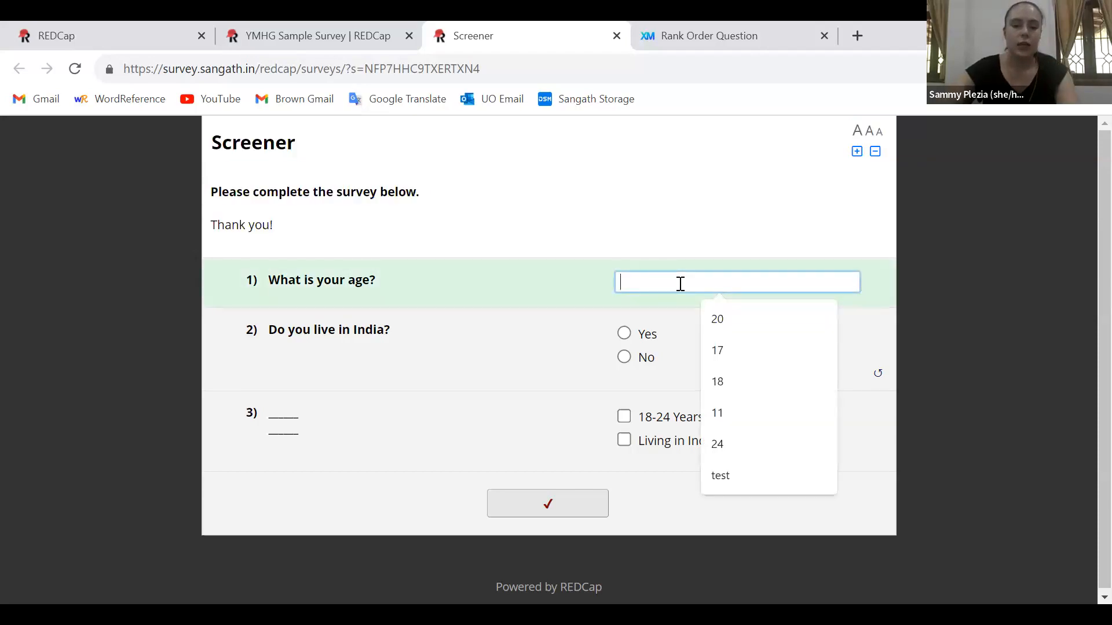
{"action": "type", "text": "18"}
{"action": "left_click", "coordinate": [1036, 311]}
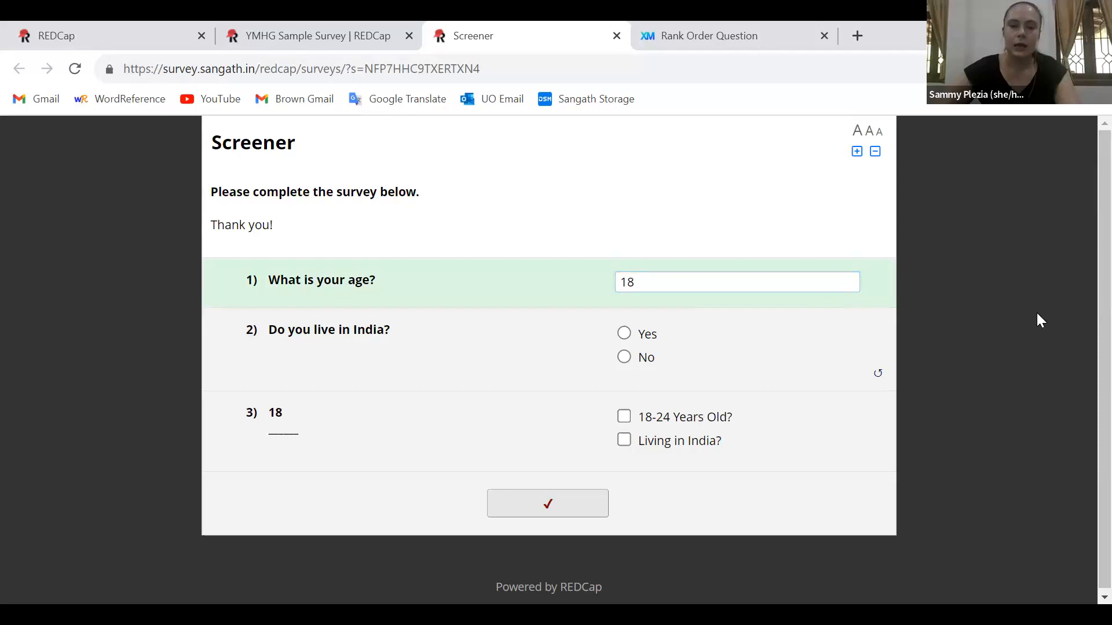
Answer the India residence question with Yes and with No, checking the piped age and residence text in question 3
{"action": "double_click", "coordinate": [270, 413]}
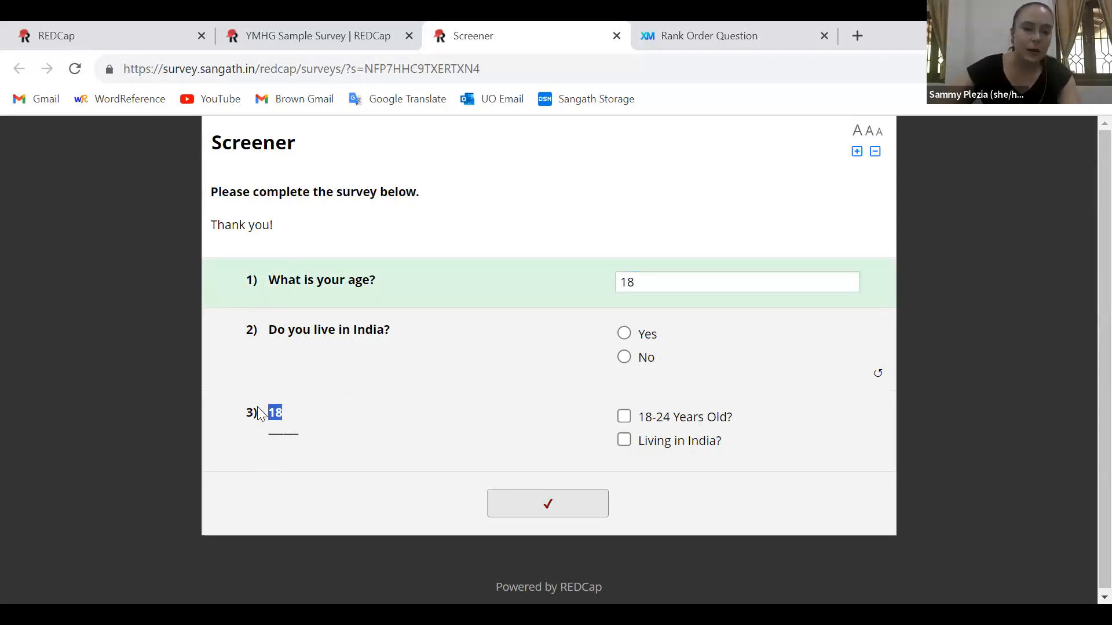
{"action": "left_click", "coordinate": [776, 287]}
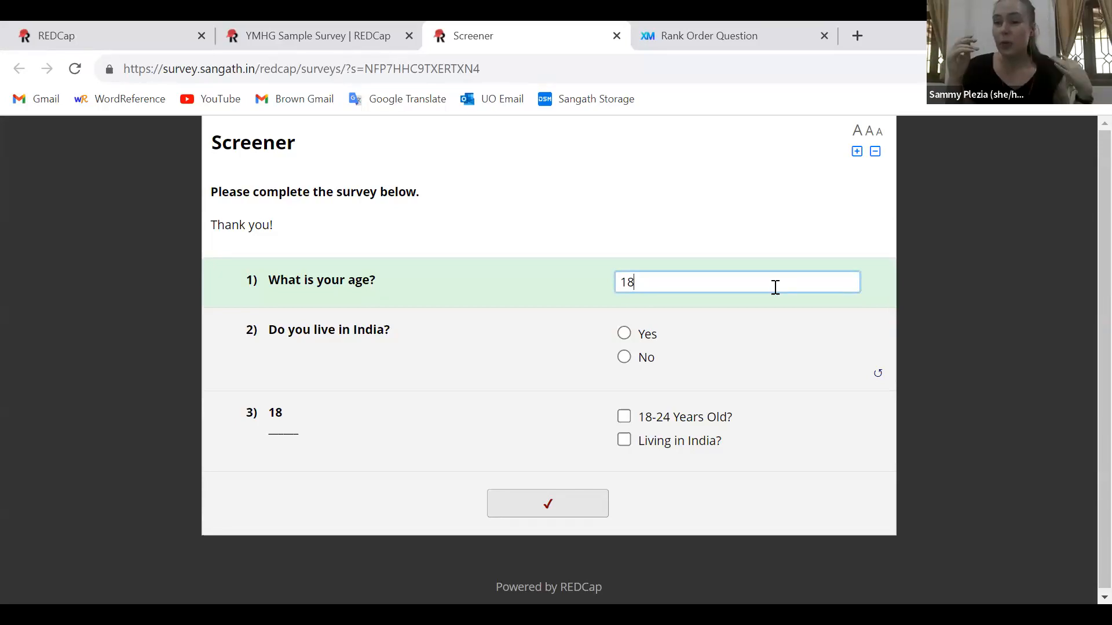
{"action": "left_click", "coordinate": [624, 335]}
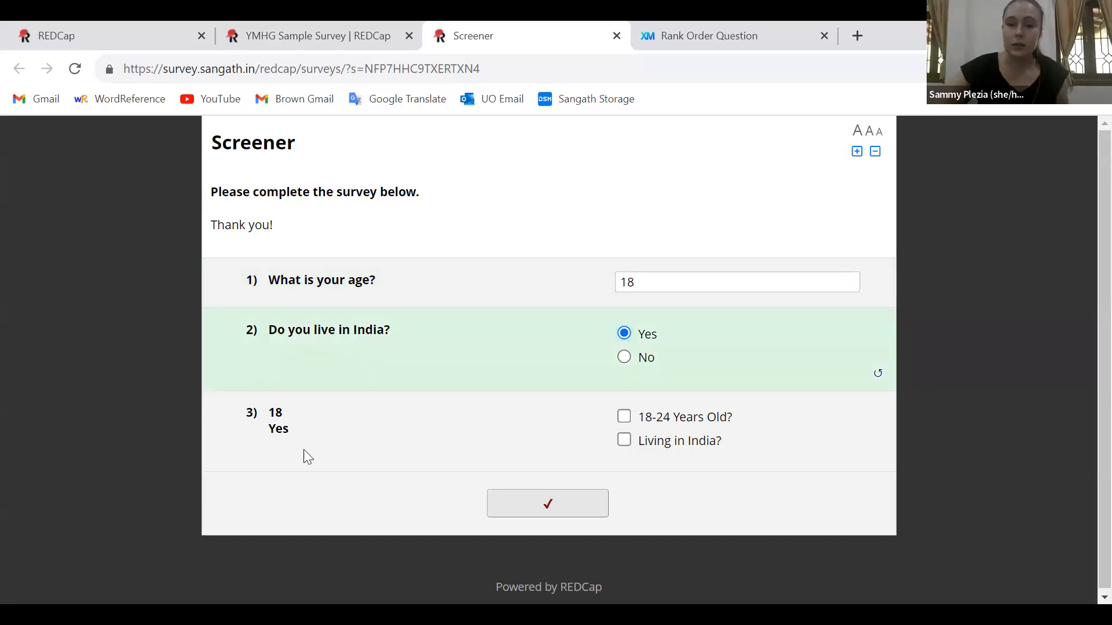
{"action": "double_click", "coordinate": [279, 429]}
{"action": "left_click", "coordinate": [641, 365]}
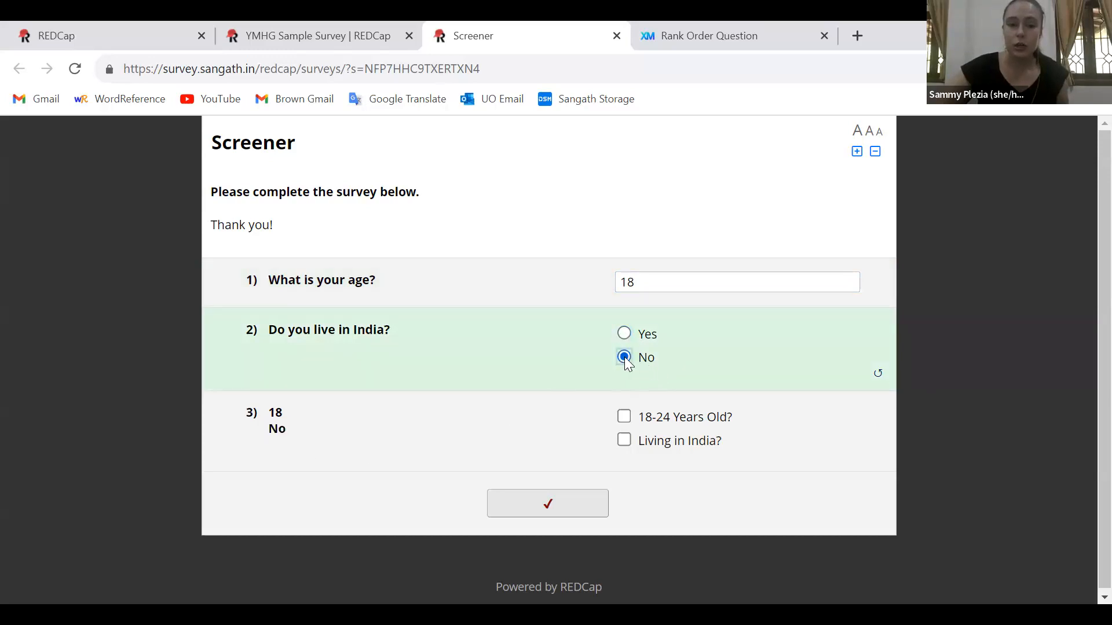
Change the age answer to 23 and check the piped answers in question 3
{"action": "left_click", "coordinate": [654, 280]}
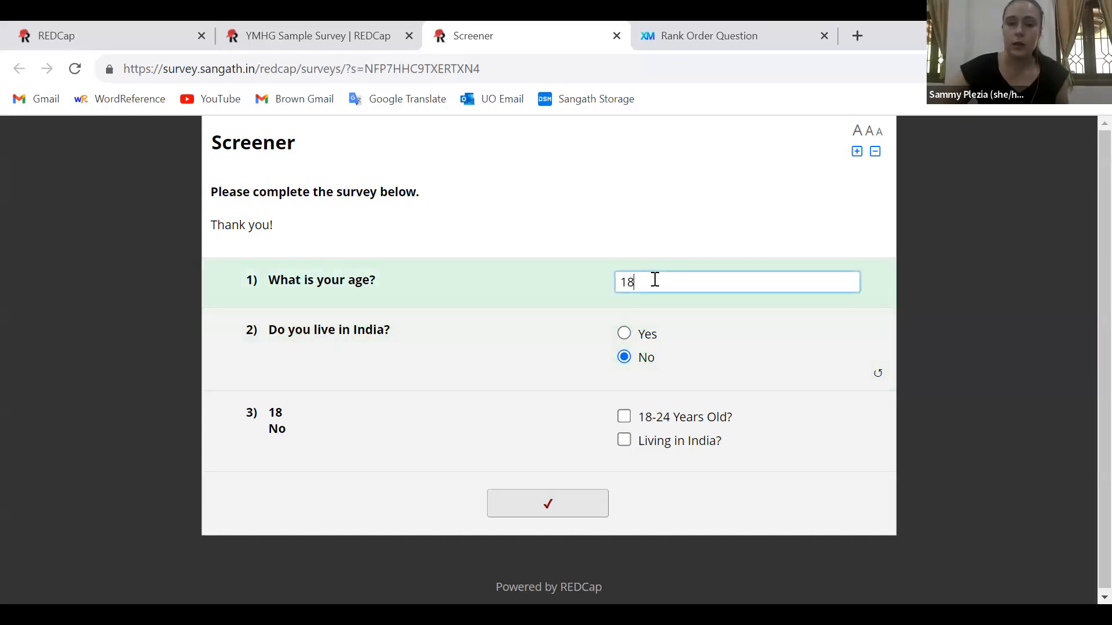
{"action": "key", "text": "BackSpace"}
{"action": "key", "text": "BackSpace"}
{"action": "type", "text": "23"}
{"action": "left_click", "coordinate": [937, 314]}
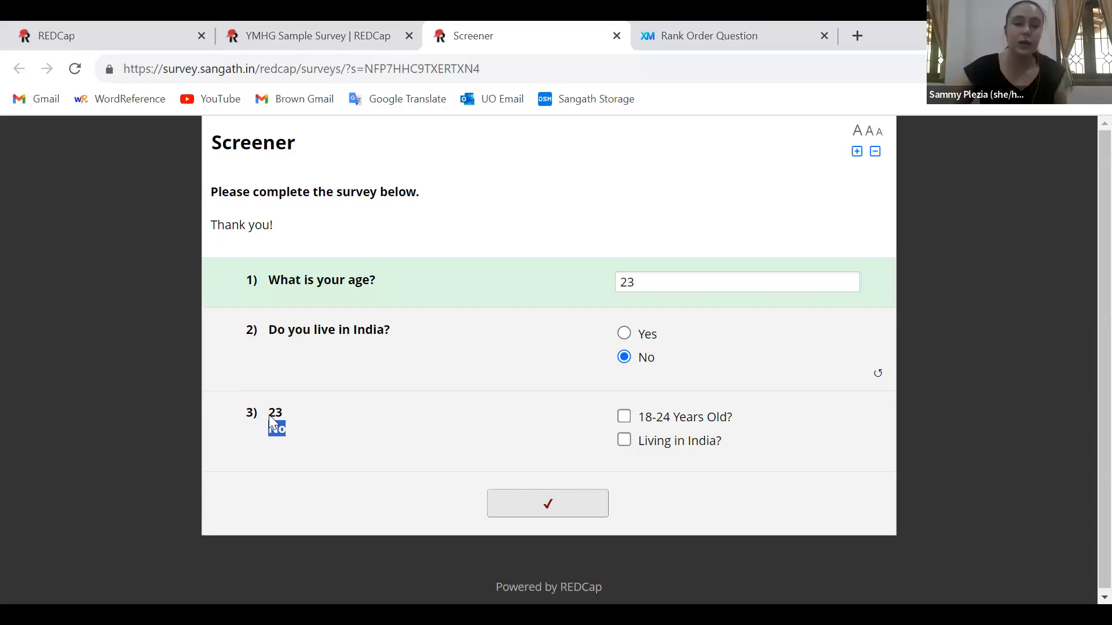
{"action": "left_click", "coordinate": [304, 444]}
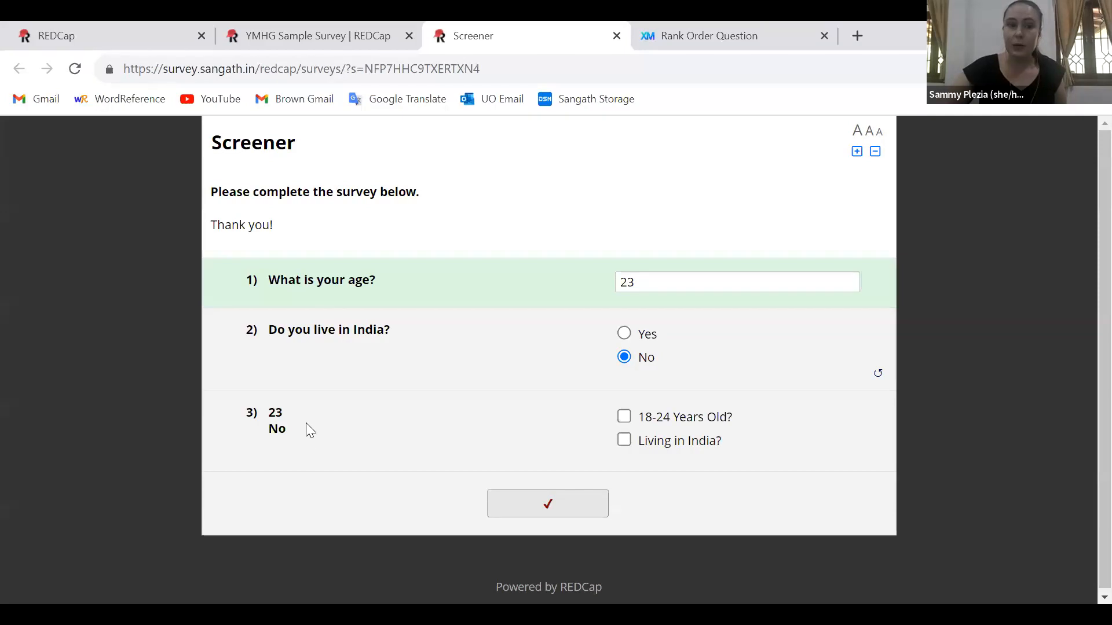
Open the Survey Queue setup from the project's Online Designer and review its settings for both surveys
{"action": "left_click", "coordinate": [279, 23]}
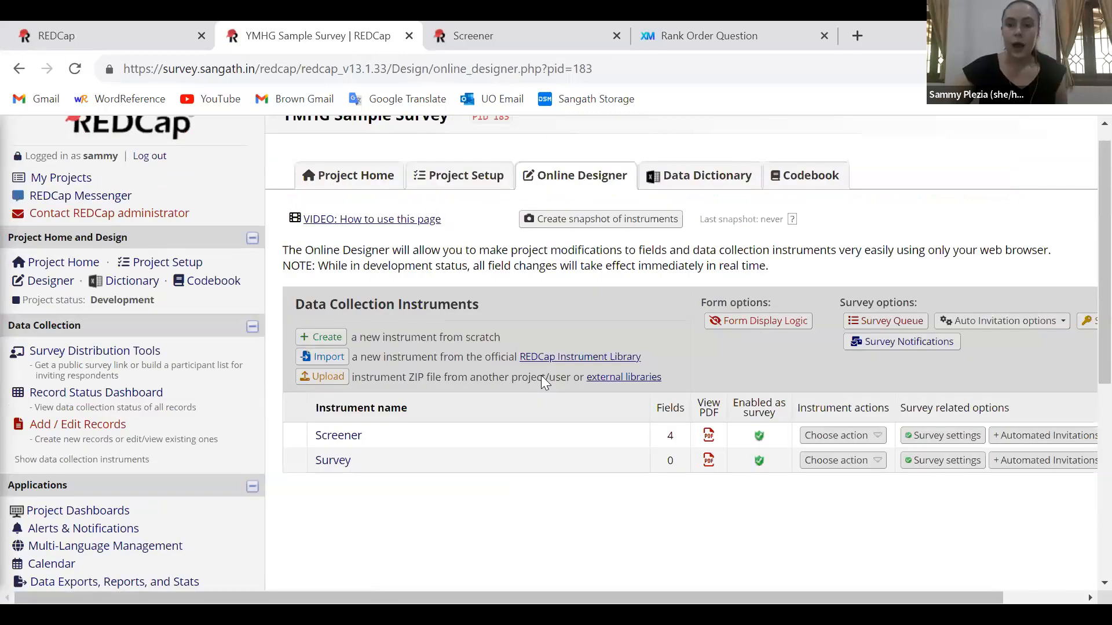
{"action": "scroll", "coordinate": [541, 375], "scroll_direction": "right", "scroll_amount": 3}
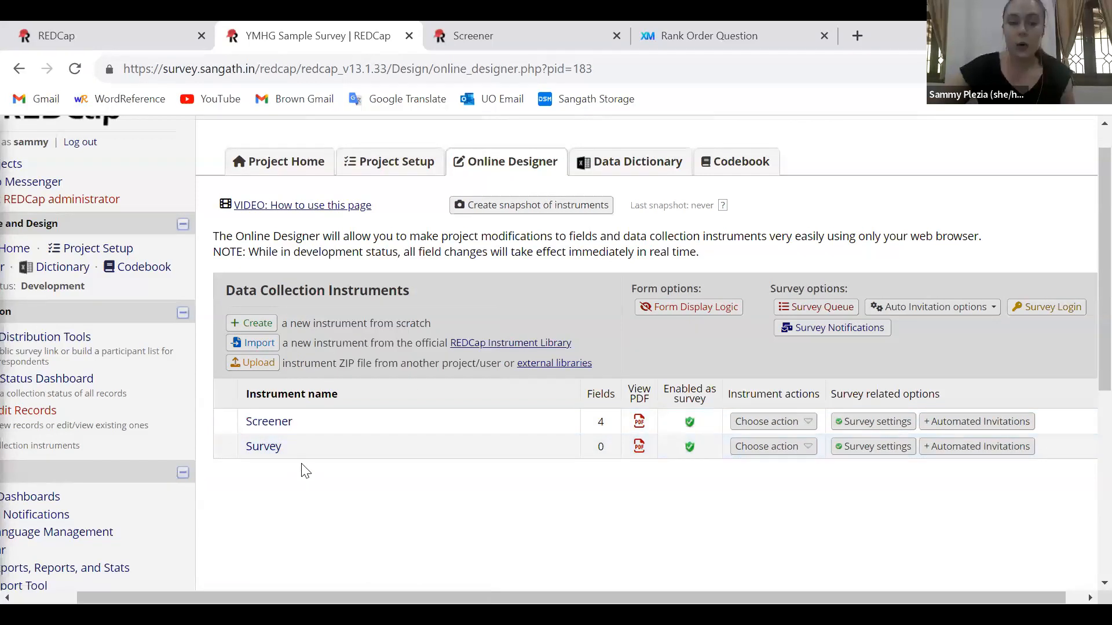
{"action": "left_click", "coordinate": [837, 312]}
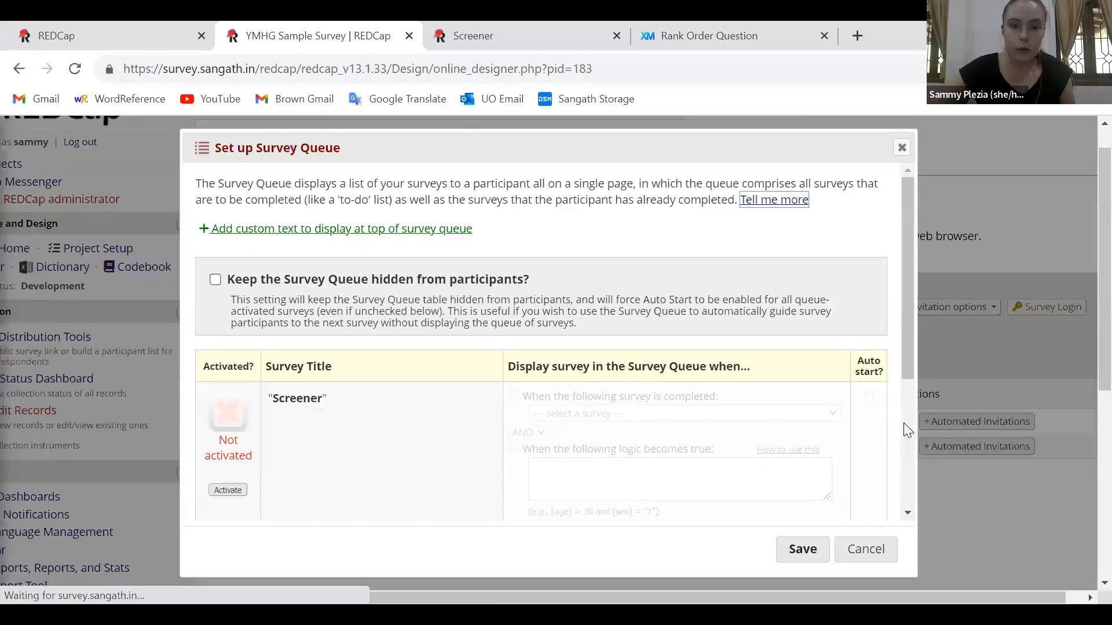
{"action": "scroll", "coordinate": [886, 260], "scroll_direction": "down", "scroll_amount": 3}
{"action": "scroll", "coordinate": [886, 246], "scroll_direction": "up", "scroll_amount": 3}
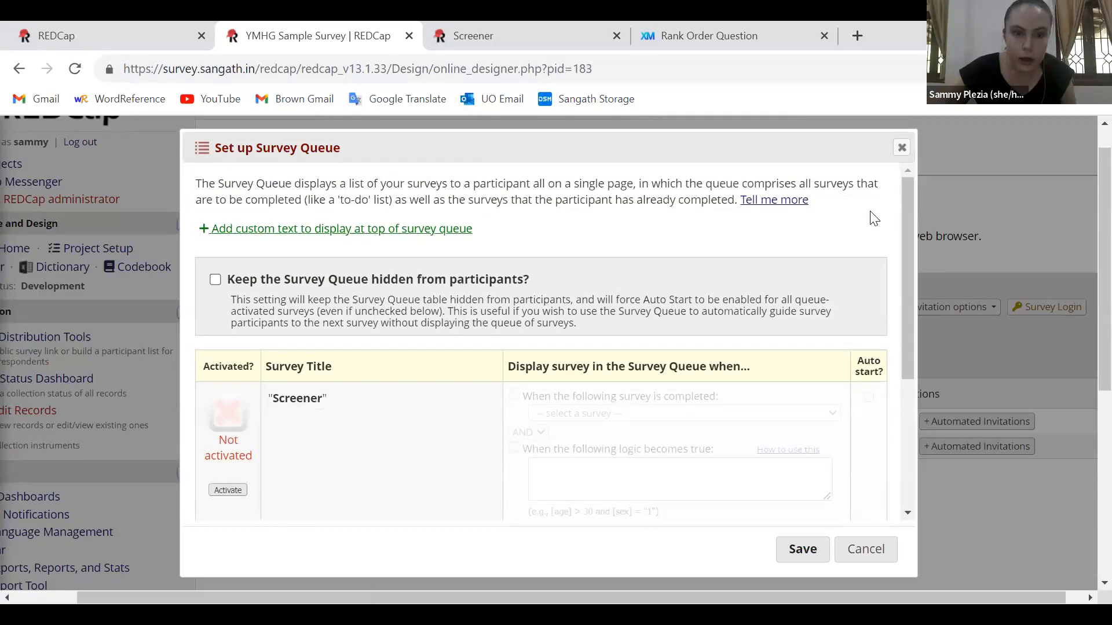
{"action": "scroll", "coordinate": [909, 464], "scroll_direction": "down", "scroll_amount": 4}
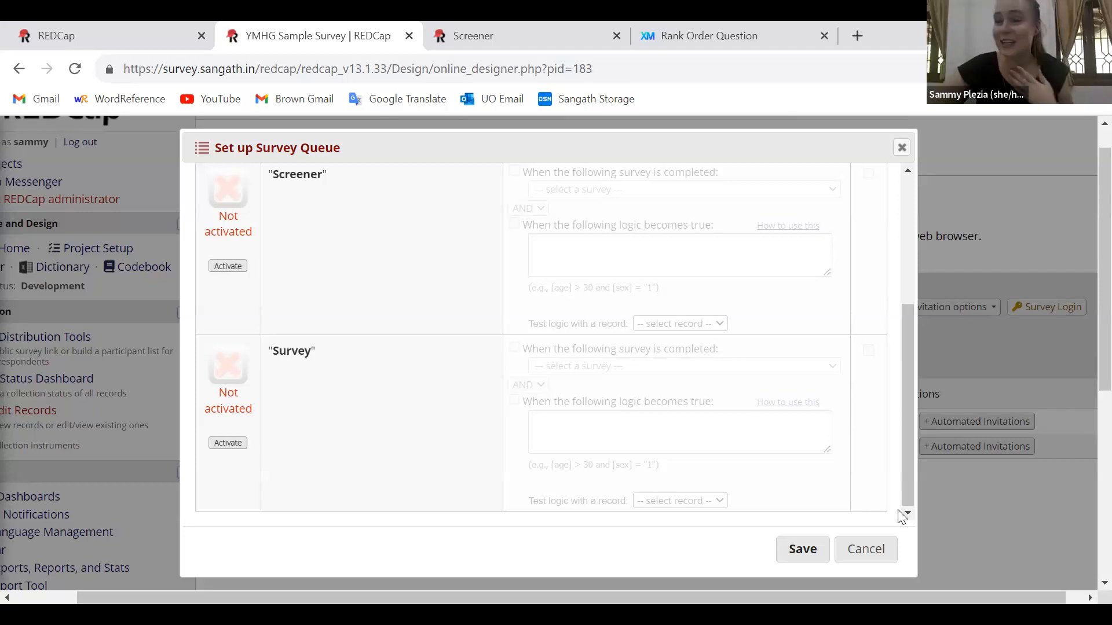
Activate "Survey" in the Survey Queue and make it display when "Screener" is completed
{"action": "left_click", "coordinate": [228, 443]}
{"action": "left_click", "coordinate": [514, 355]}
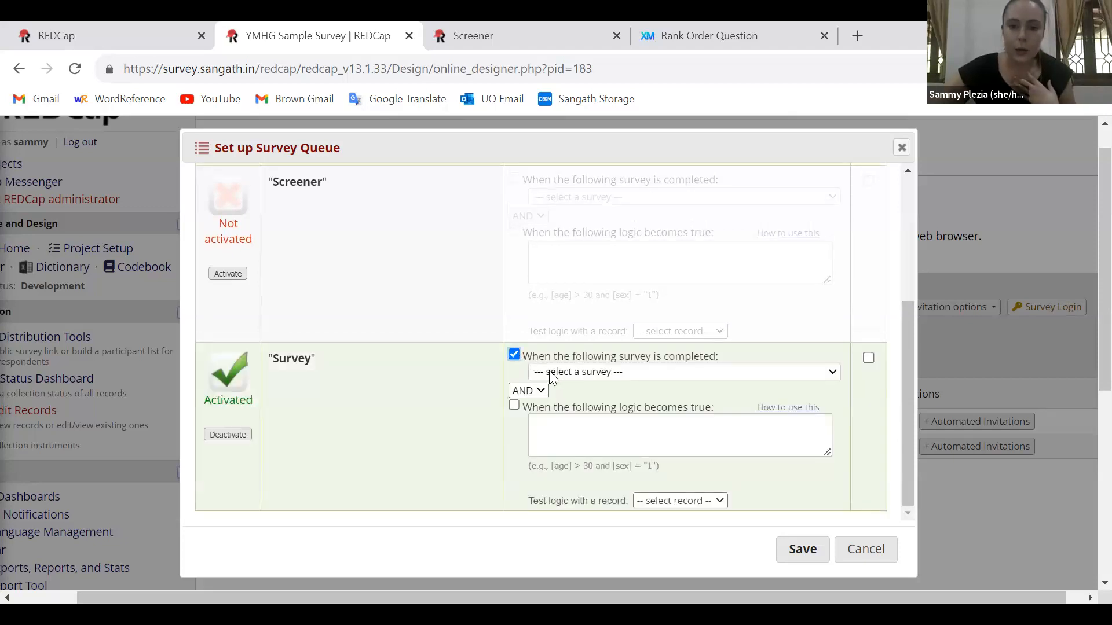
{"action": "left_click", "coordinate": [553, 371]}
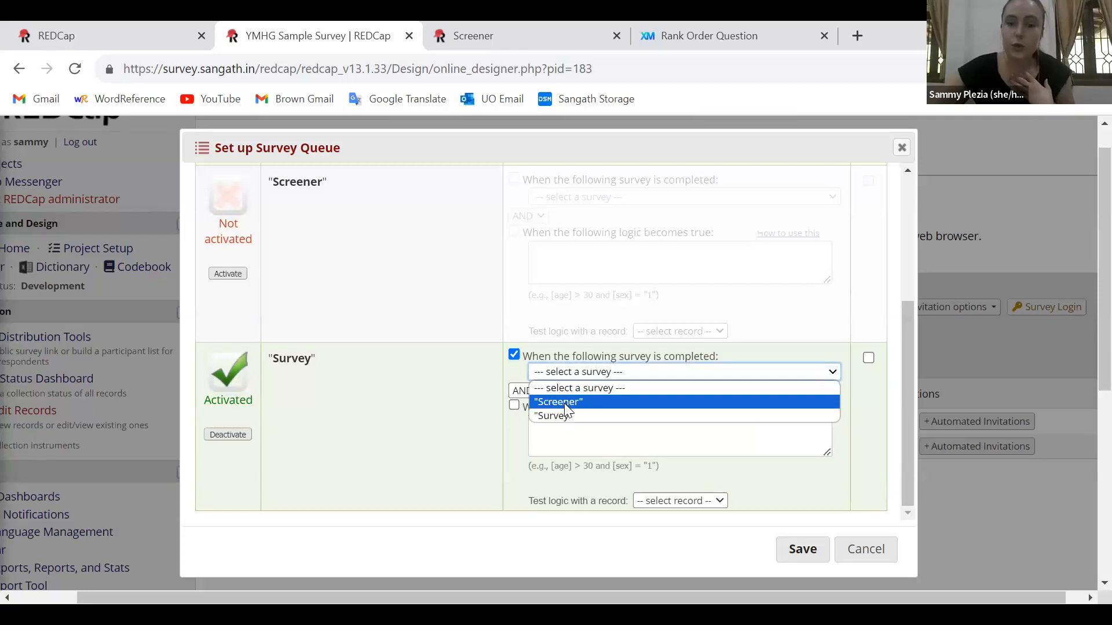
{"action": "left_click", "coordinate": [561, 402]}
Enable the logic condition for "Survey" and enter the age range [age] >='18' and [age] <='24'
{"action": "left_click", "coordinate": [514, 406]}
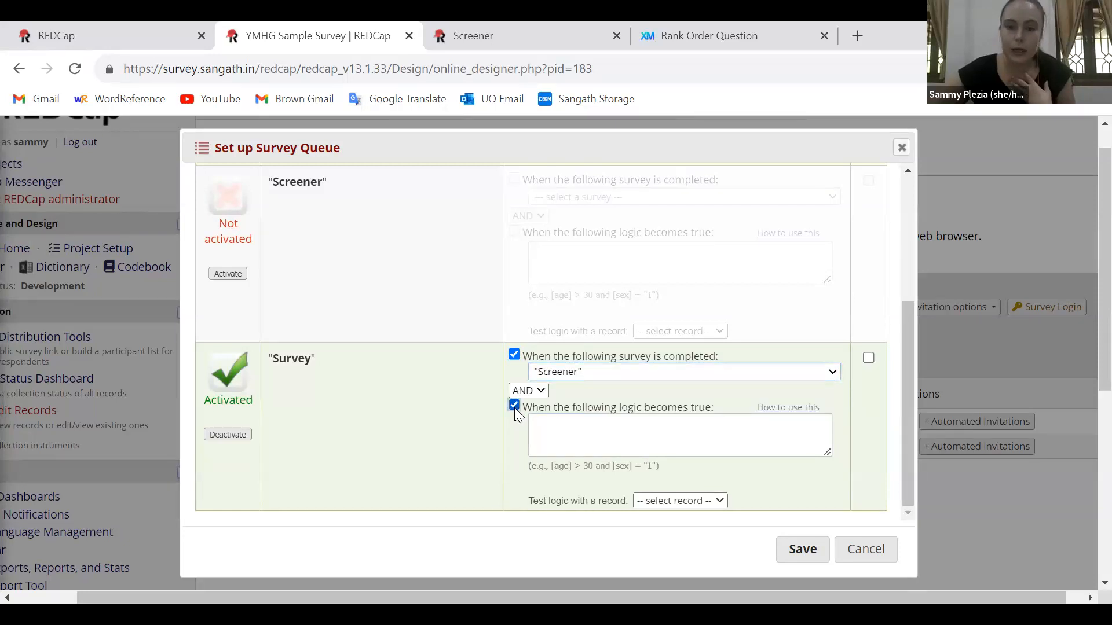
{"action": "left_click", "coordinate": [593, 439]}
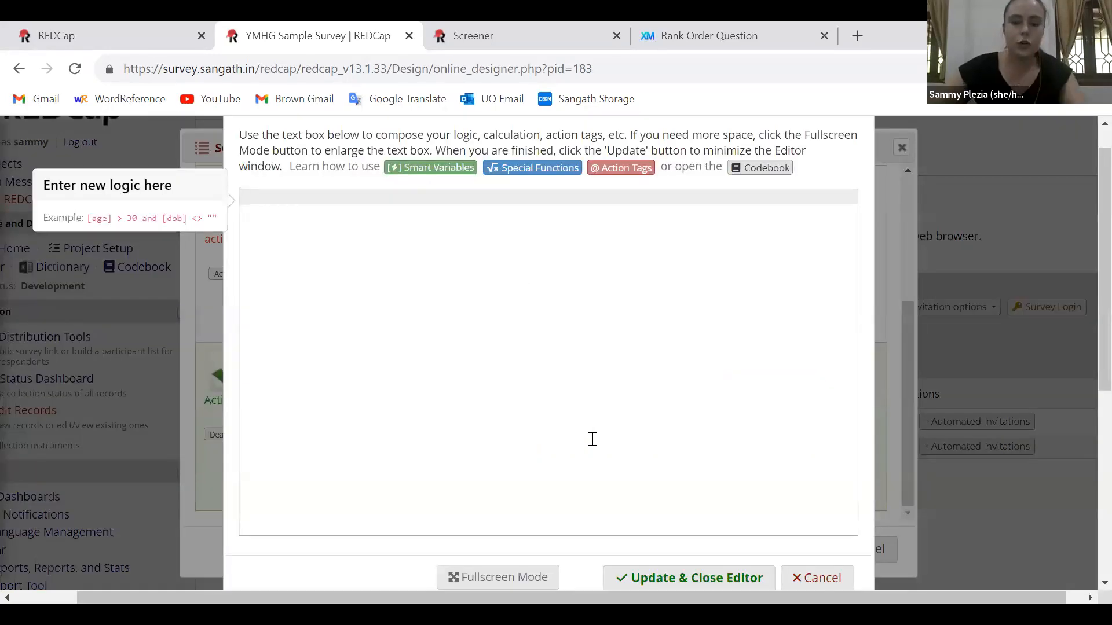
{"action": "type", "text": "[age]"}
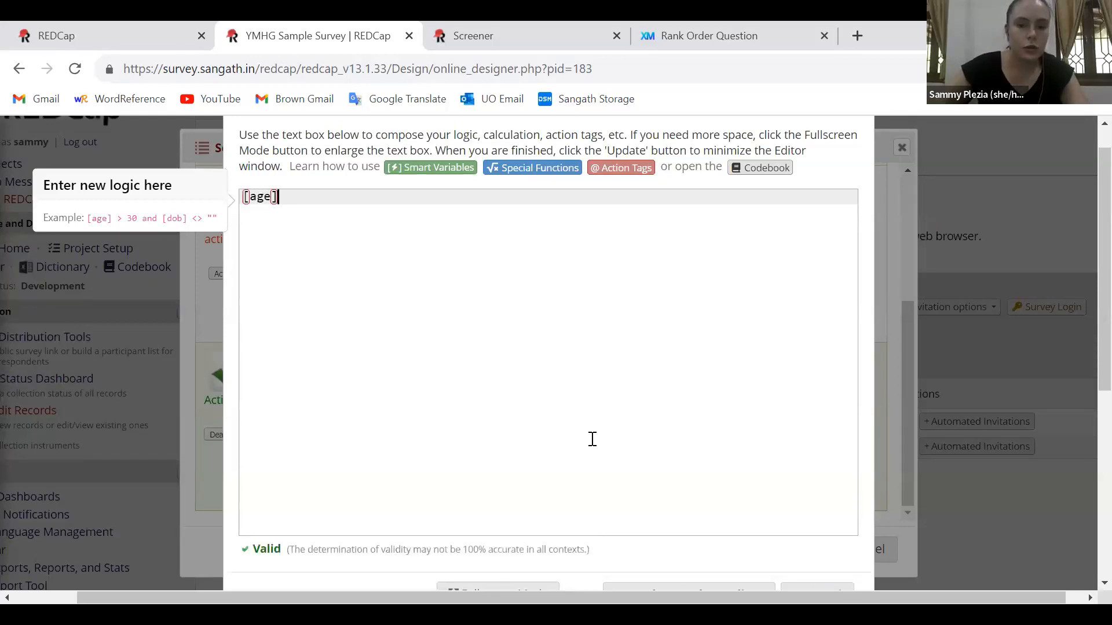
{"action": "type", "text": " >"}
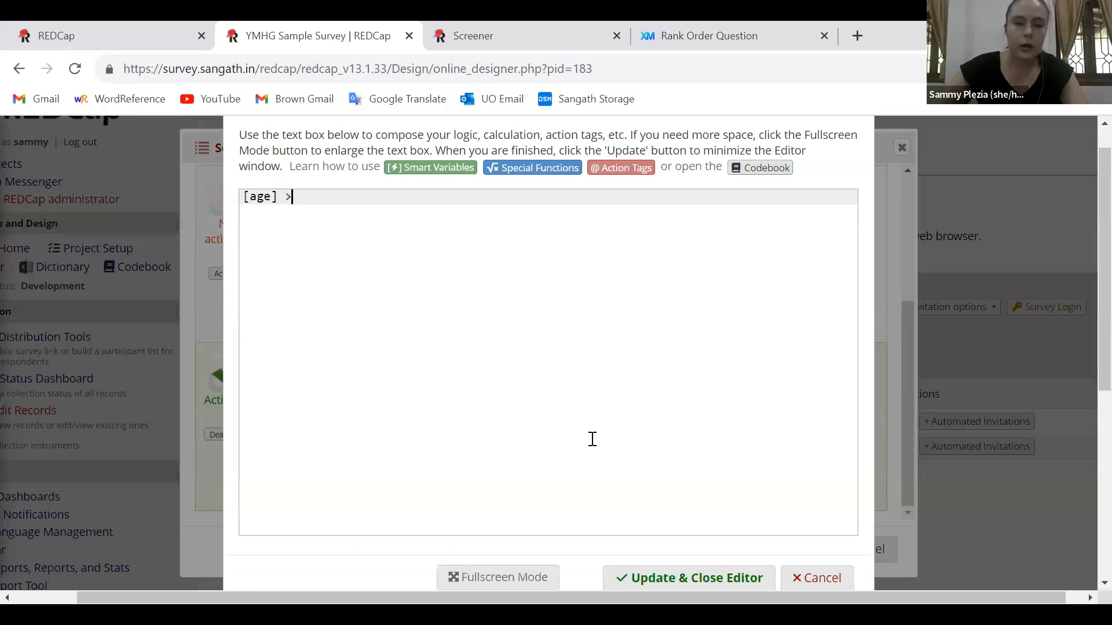
{"action": "type", "text": "='18' and "}
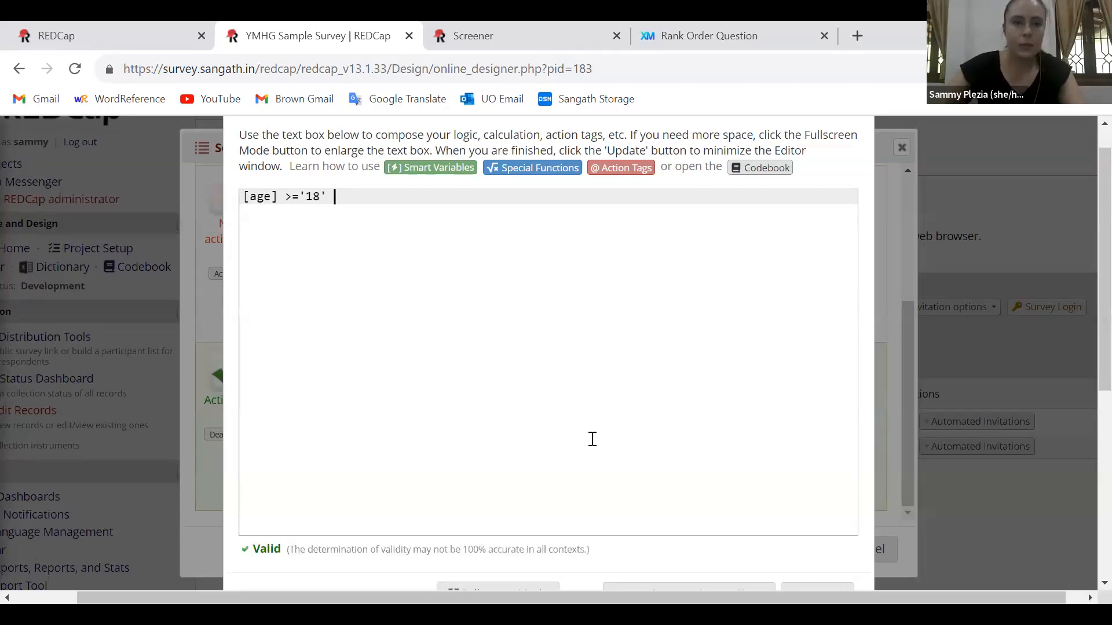
{"action": "type", "text": "[age"}
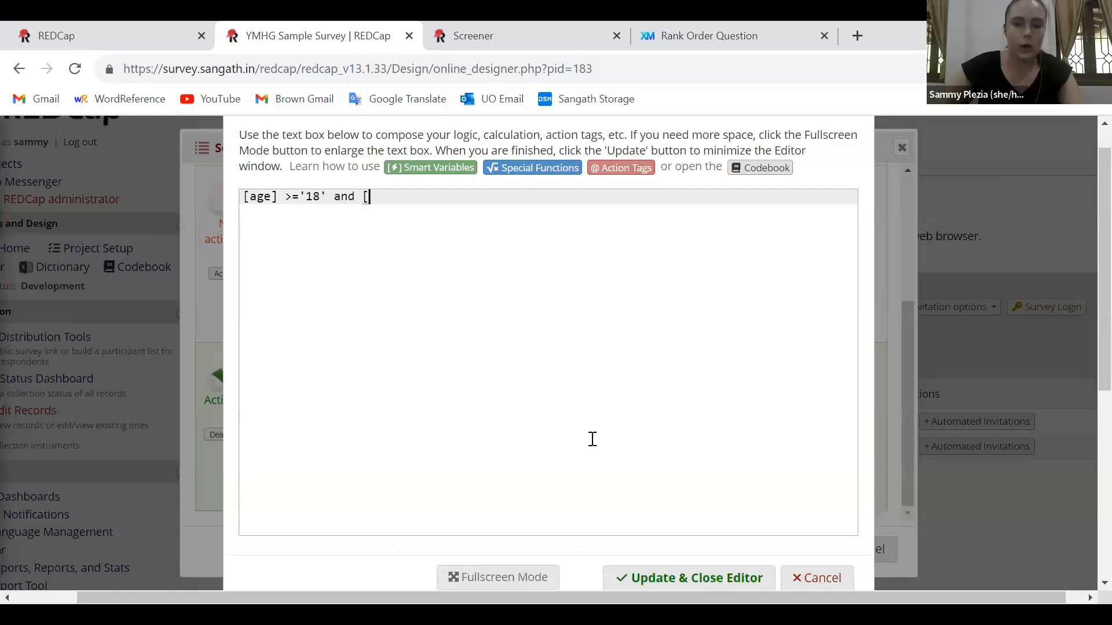
{"action": "type", "text": "]<"}
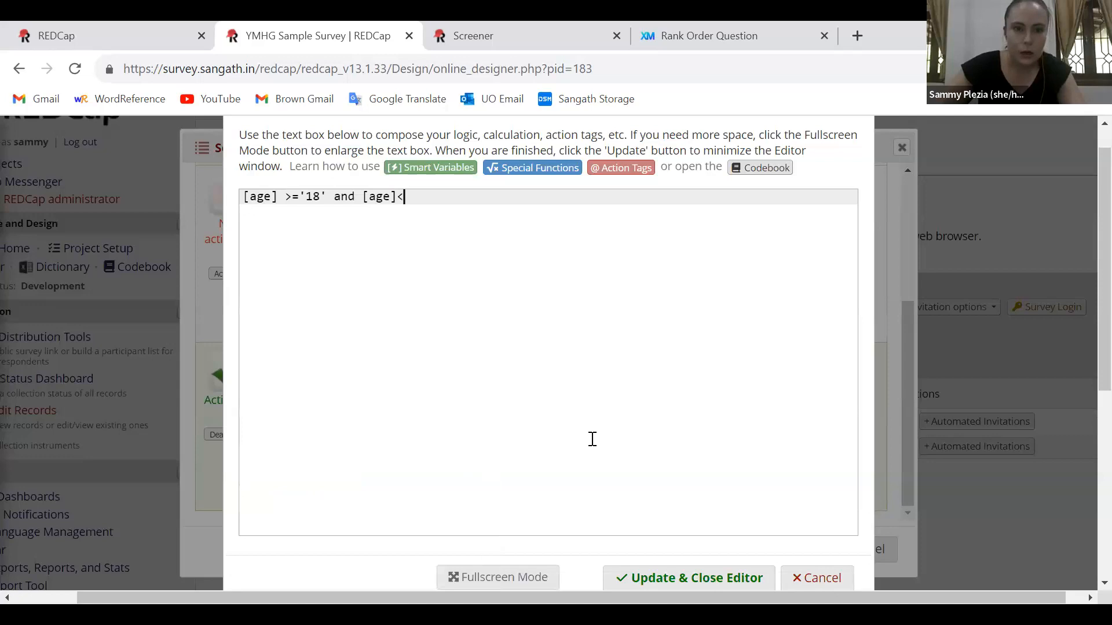
{"action": "type", "text": "<="}
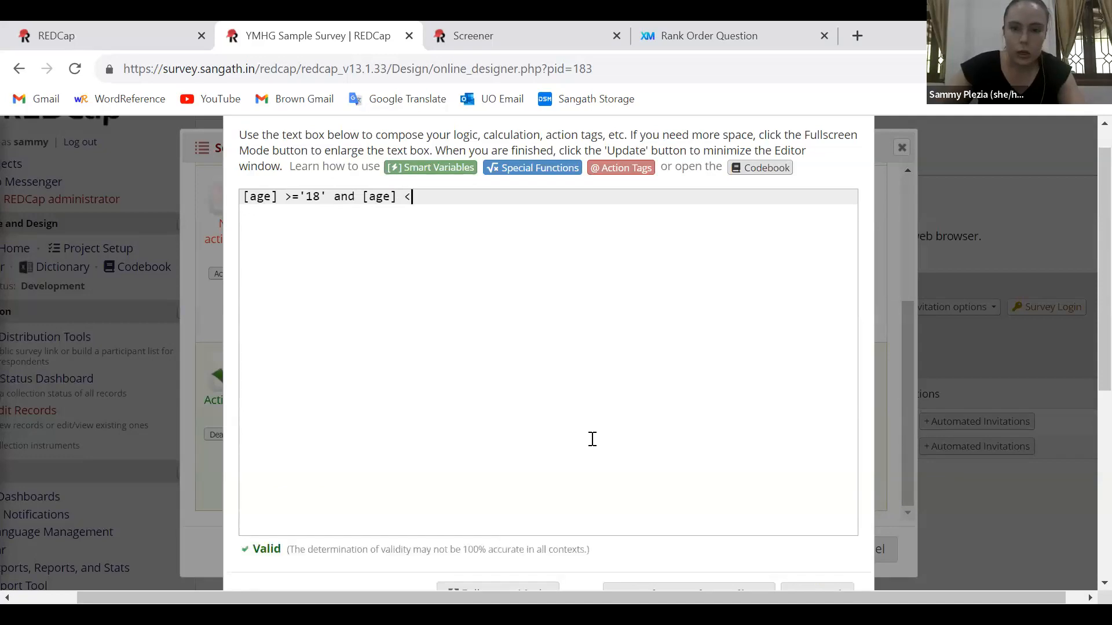
{"action": "type", "text": "'24"}
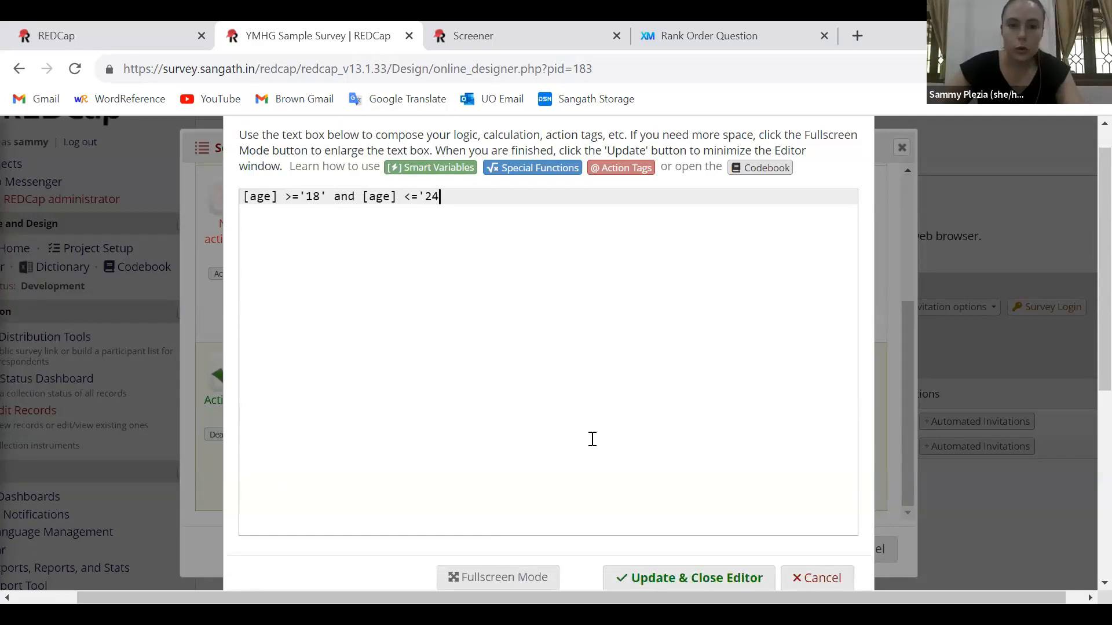
{"action": "type", "text": "' an"}
{"action": "type", "text": "d"}
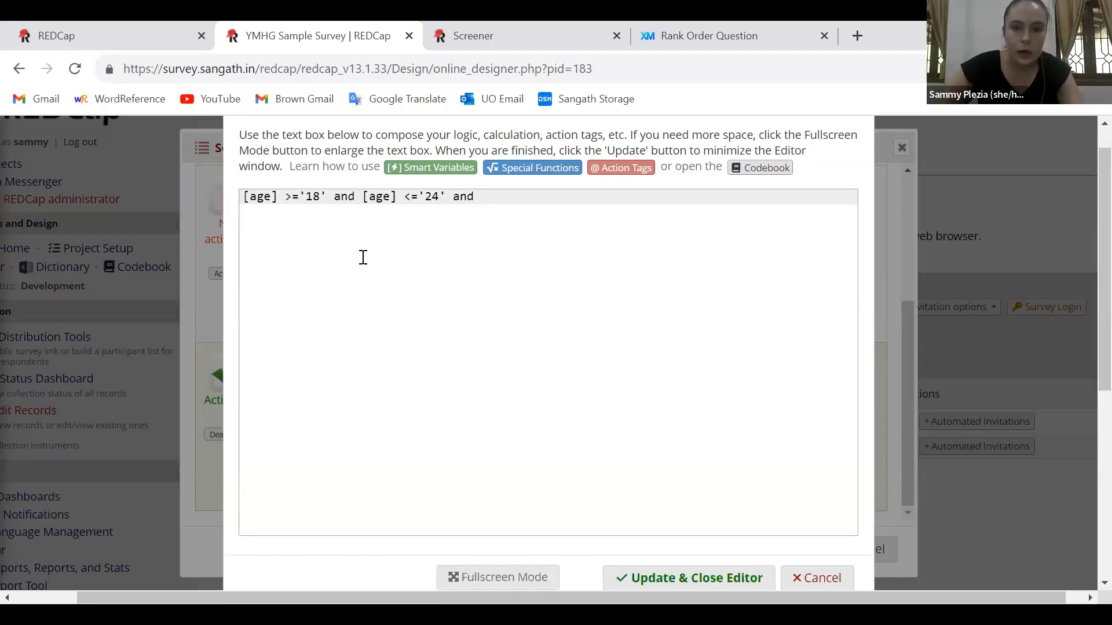
{"action": "type", "text": " [india"}
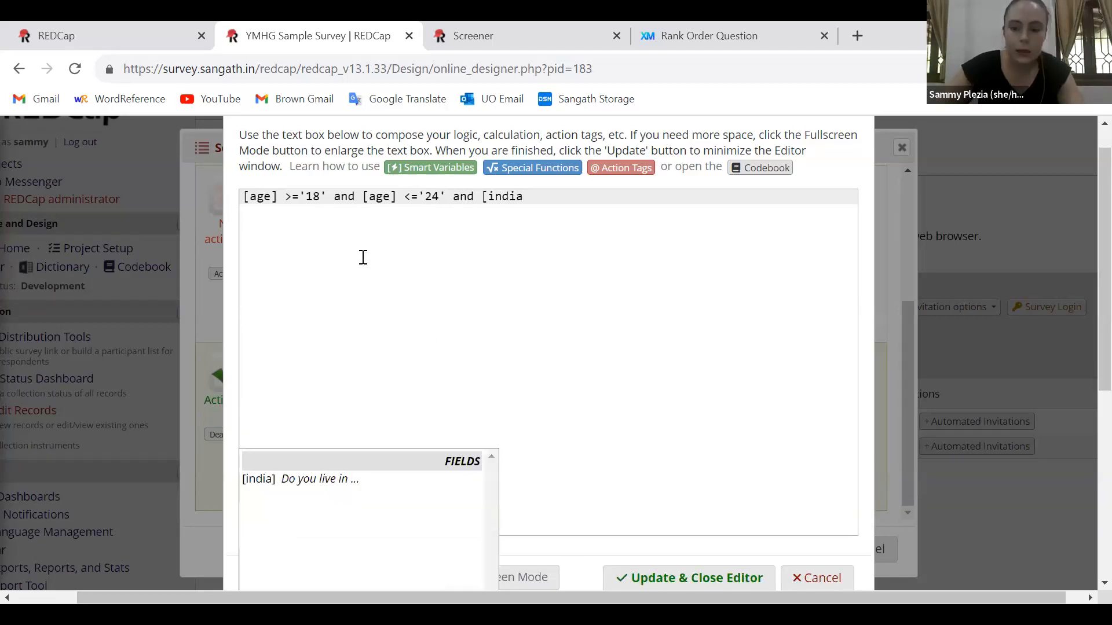
{"action": "type", "text": "]='1'"}
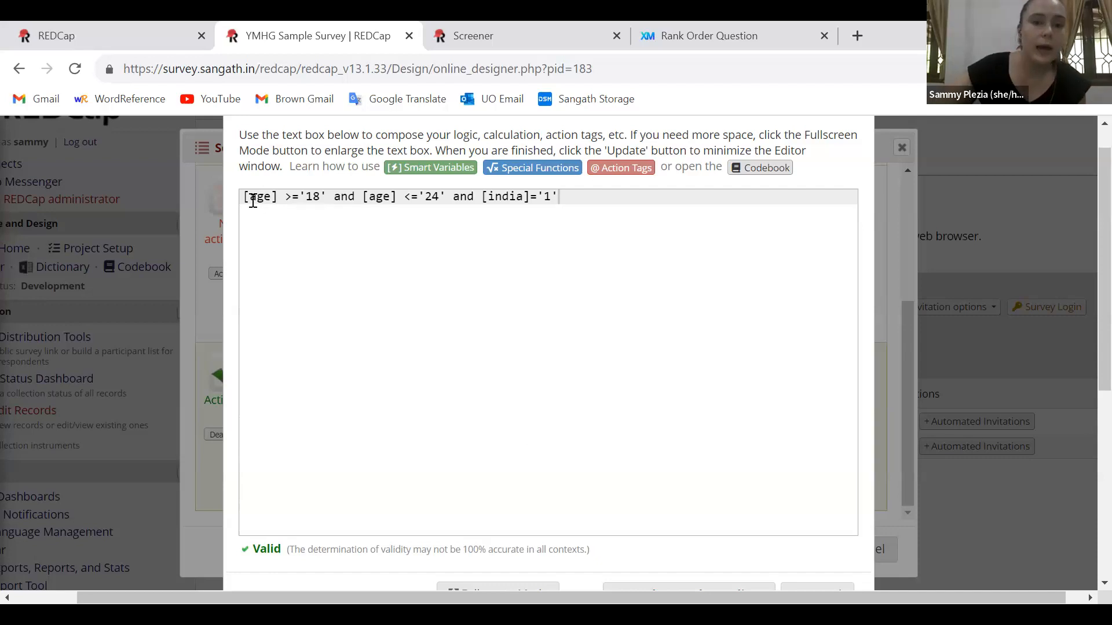
Examine the parts of the logic expression: the age variable, the lower and upper age limits, and the India value
{"action": "left_click_drag", "start_coordinate": [244, 199], "coordinate": [276, 204]}
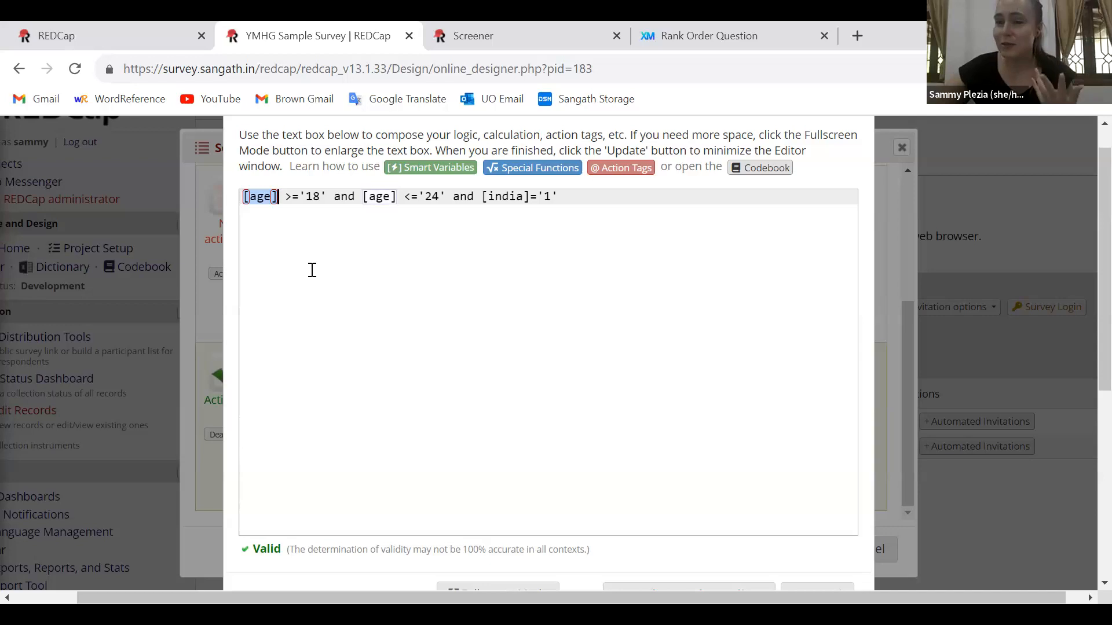
{"action": "left_click", "coordinate": [284, 199]}
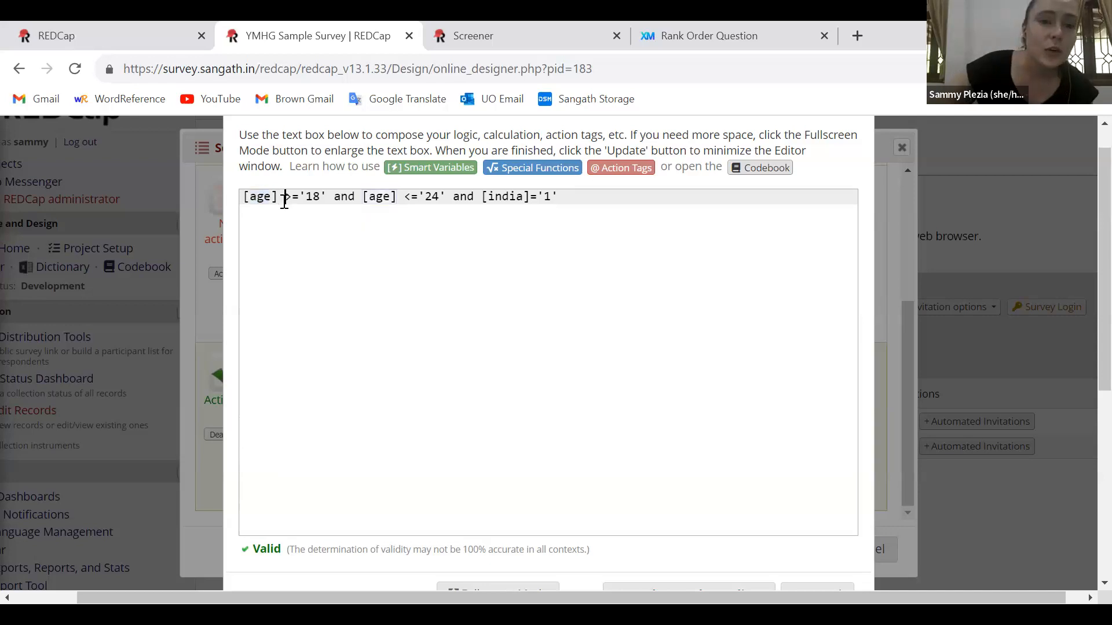
{"action": "left_click_drag", "start_coordinate": [290, 200], "coordinate": [328, 201]}
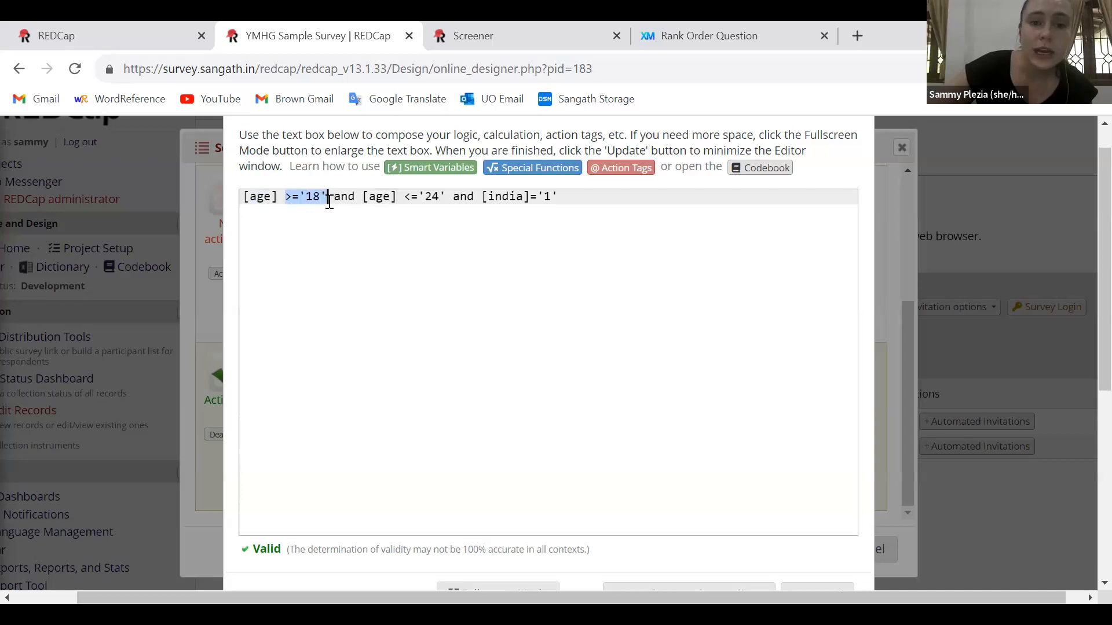
{"action": "left_click", "coordinate": [377, 236]}
{"action": "left_click_drag", "start_coordinate": [405, 198], "coordinate": [446, 200]}
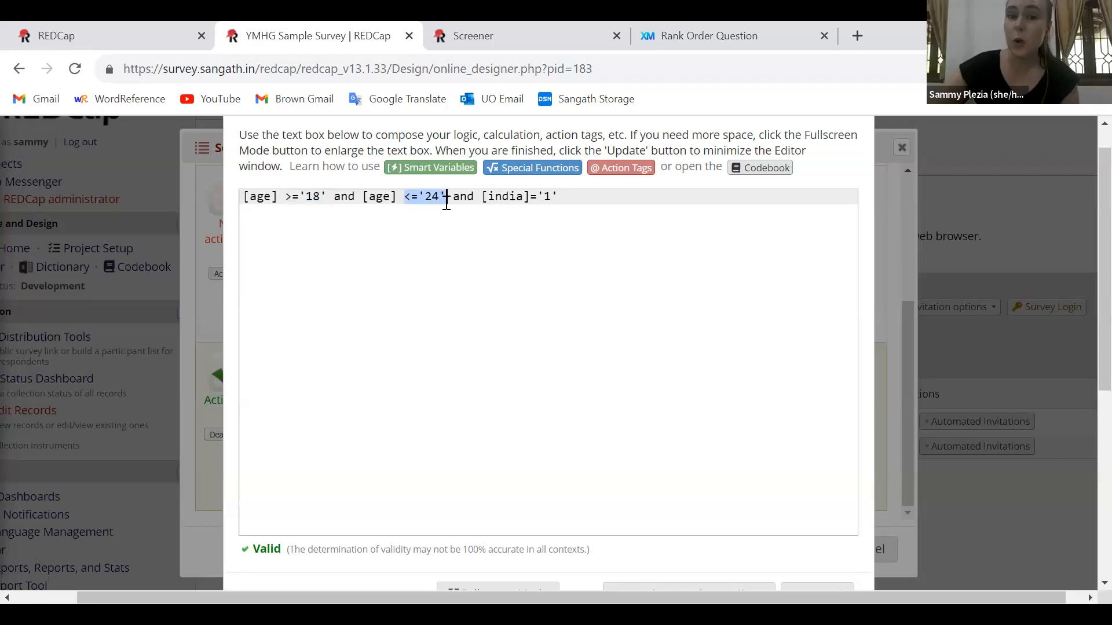
{"action": "left_click", "coordinate": [520, 273]}
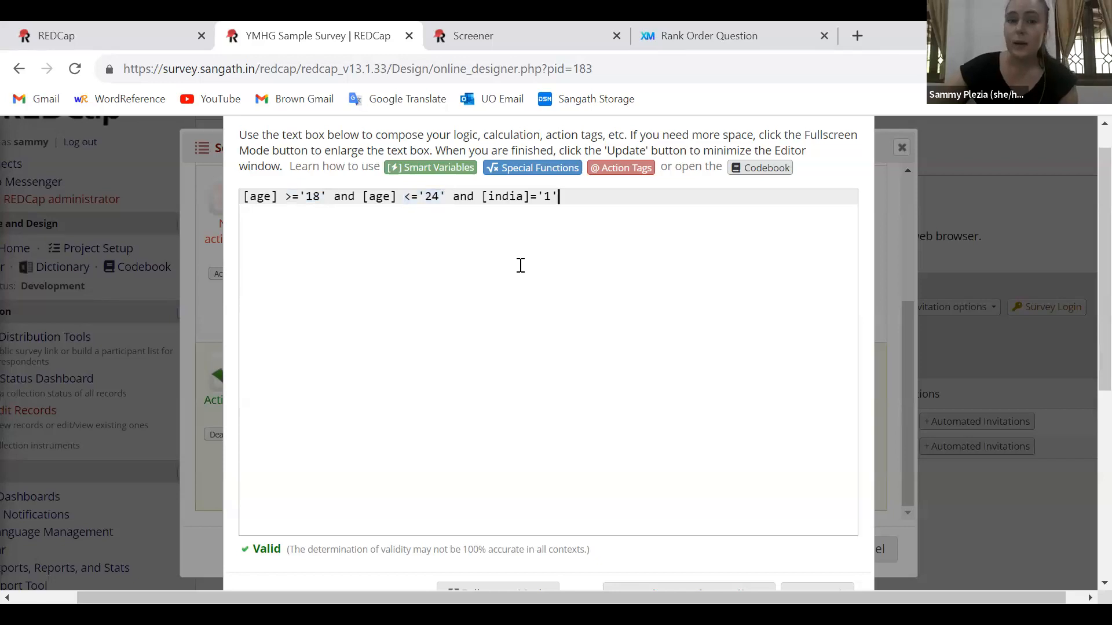
{"action": "double_click", "coordinate": [549, 196]}
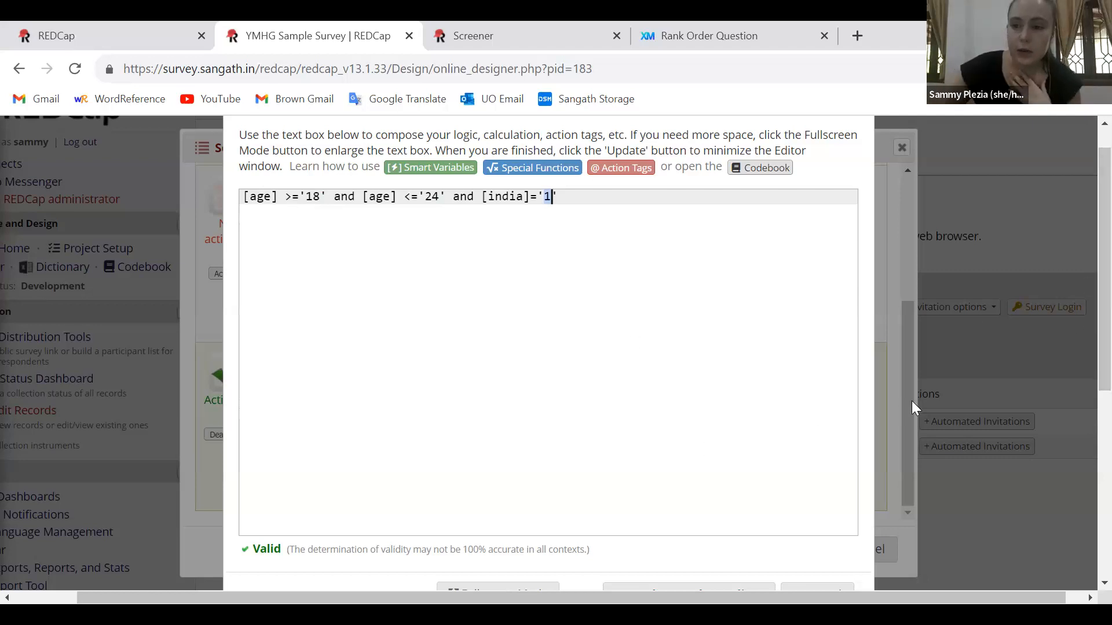
Test the logic validity check by replacing the closing apostrophe after the India value with a parenthesis, and restore the apostrophe
{"action": "scroll", "coordinate": [1084, 373], "scroll_direction": "down", "scroll_amount": 2}
{"action": "scroll", "coordinate": [1084, 367], "scroll_direction": "up", "scroll_amount": 1}
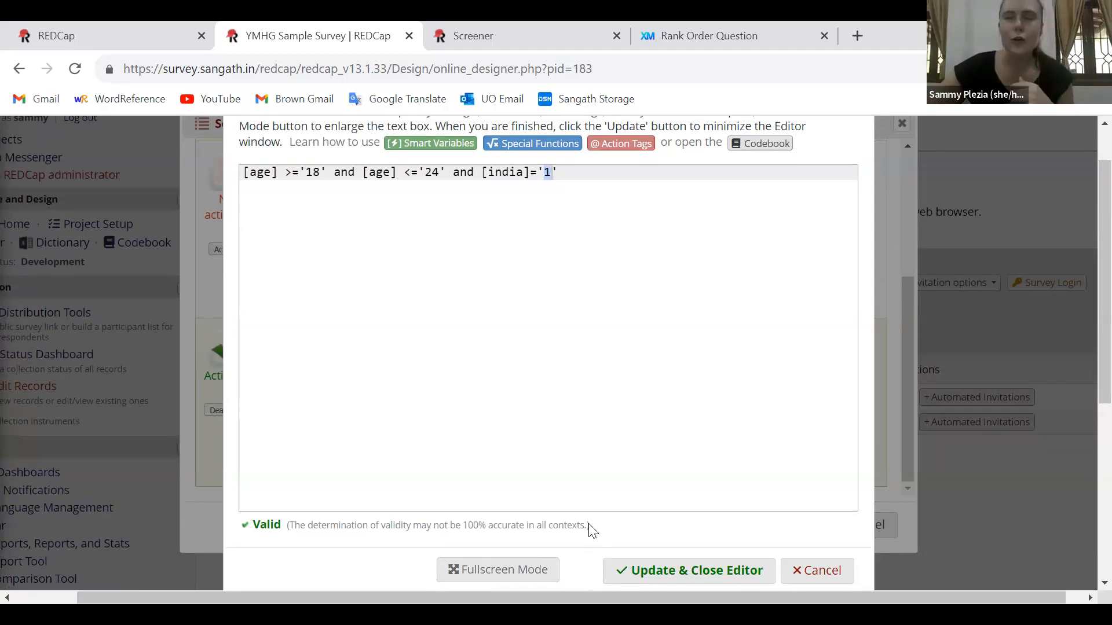
{"action": "triple_click", "coordinate": [311, 528]}
{"action": "left_click", "coordinate": [306, 528]}
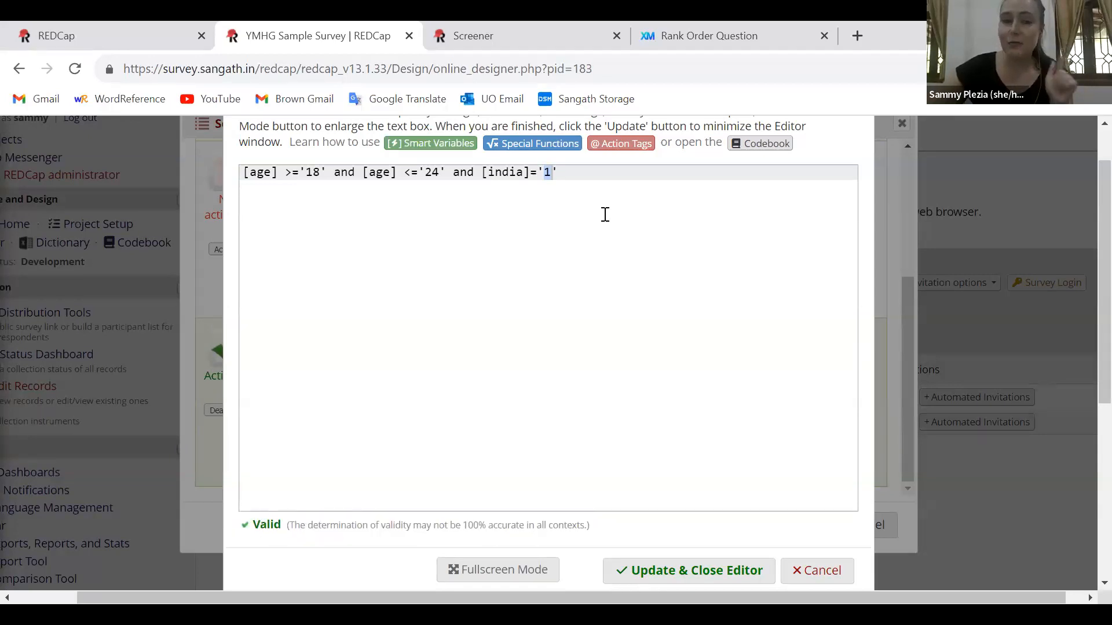
{"action": "left_click", "coordinate": [561, 173]}
{"action": "key", "text": "BackSpace"}
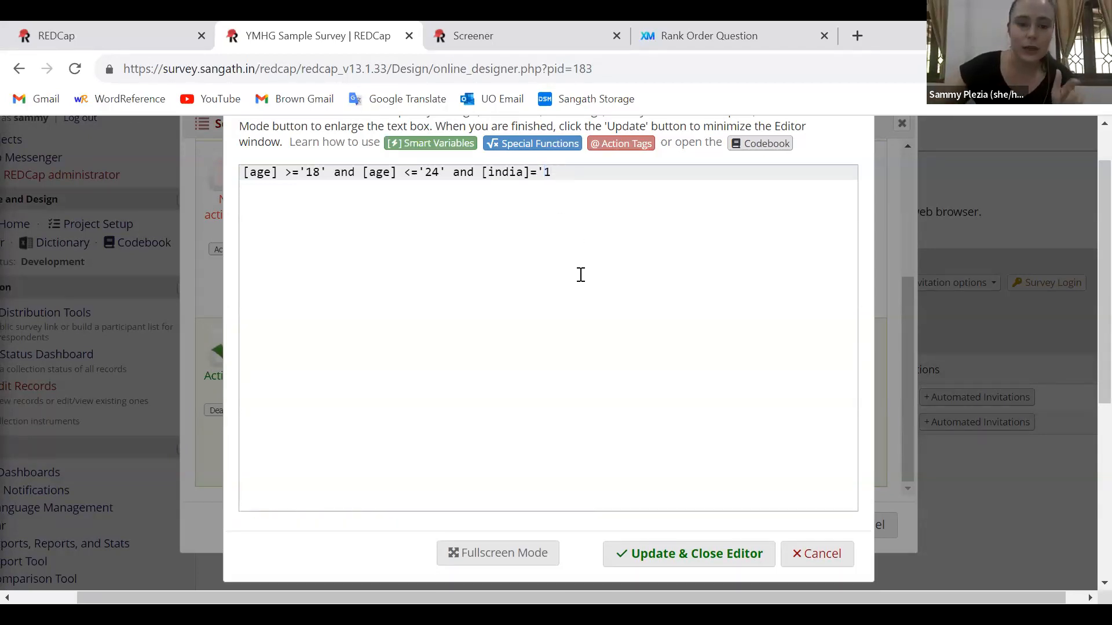
{"action": "left_click", "coordinate": [440, 173]}
{"action": "left_click", "coordinate": [603, 175]}
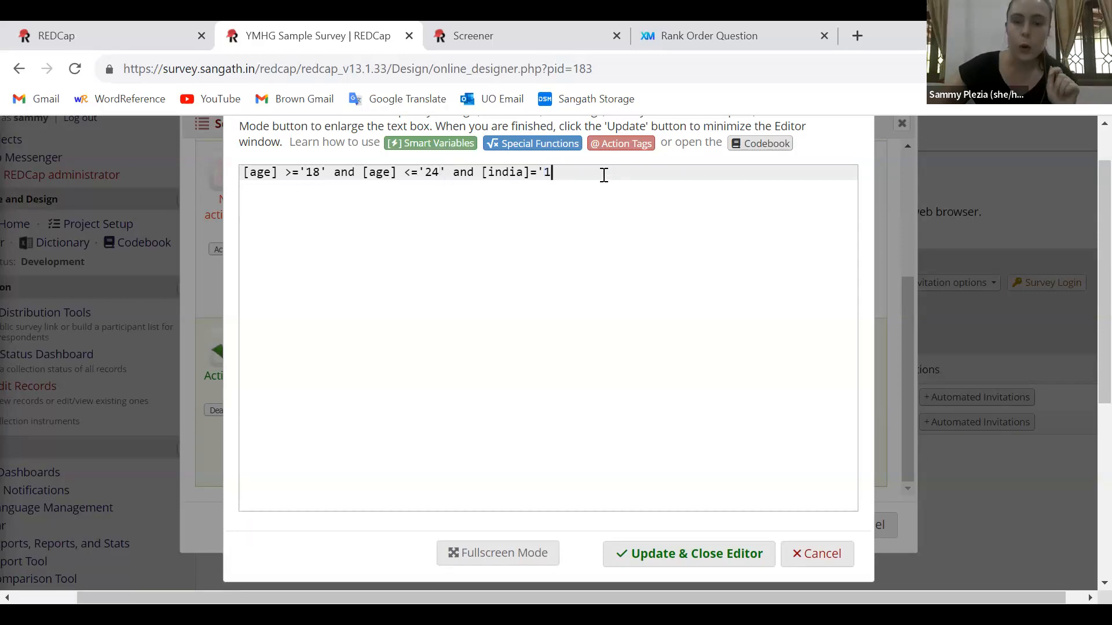
{"action": "type", "text": ")"}
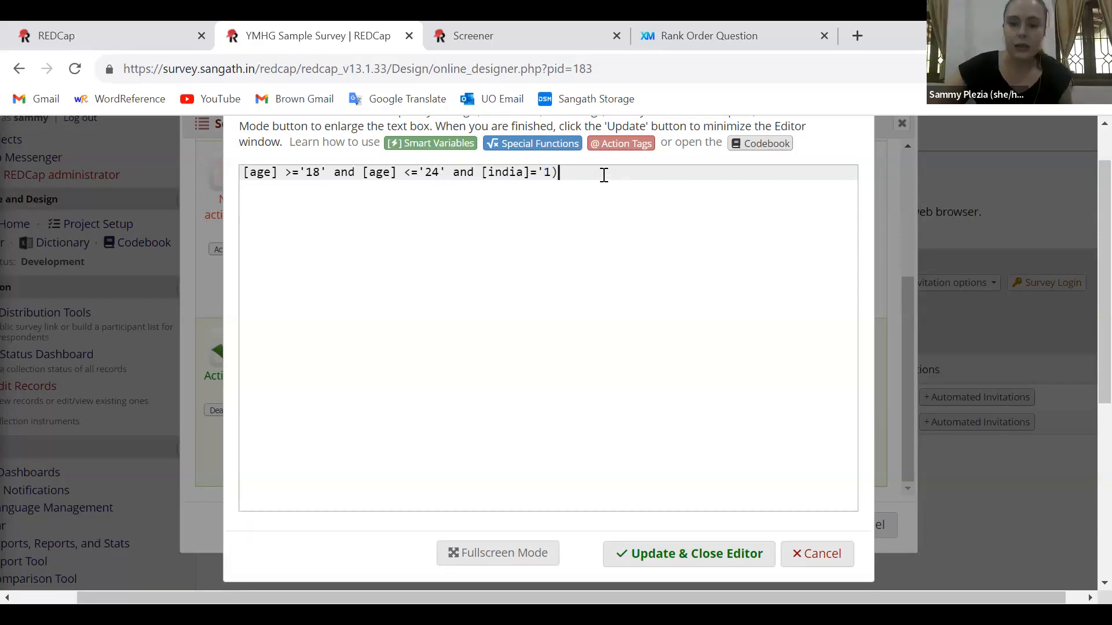
{"action": "key", "text": "BackSpace"}
{"action": "type", "text": "'"}
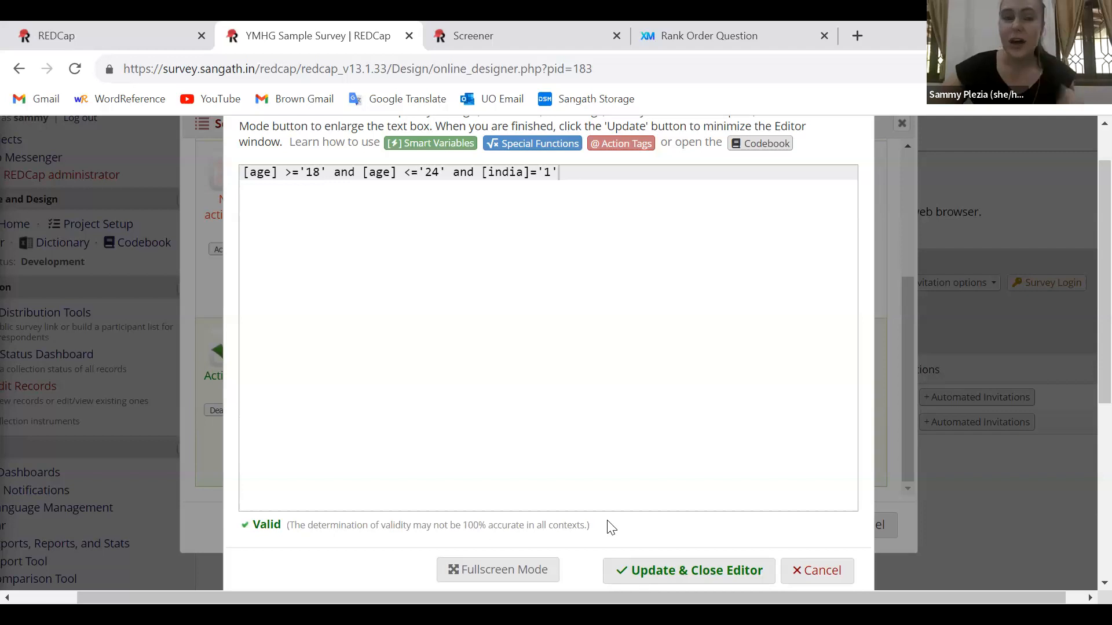
Enclose the two age conditions in parentheses, giving ([age] >='18' and [age] <='24') and [india]='1', and apply the logic
{"action": "left_click_drag", "start_coordinate": [280, 172], "coordinate": [242, 172]}
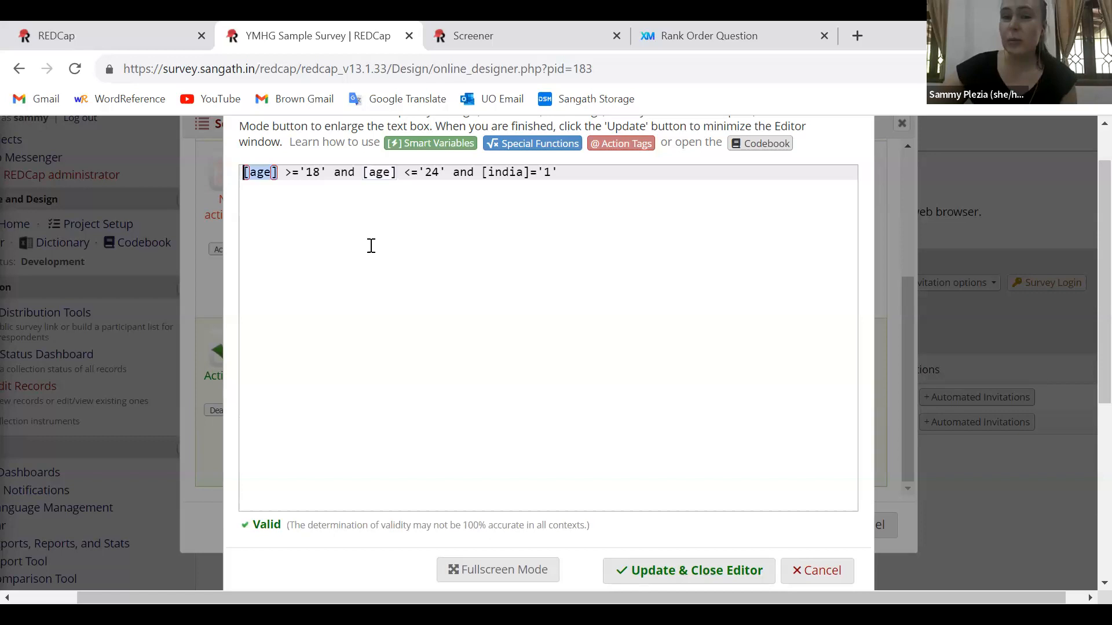
{"action": "left_click_drag", "start_coordinate": [286, 172], "coordinate": [447, 175]}
{"action": "left_click", "coordinate": [446, 176]}
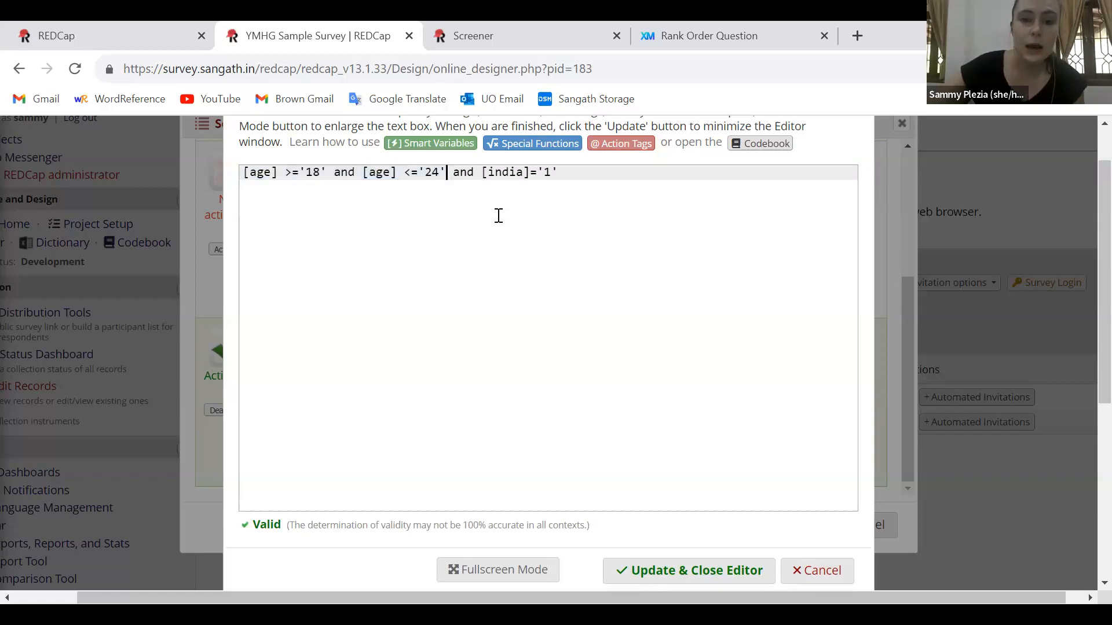
{"action": "type", "text": ")"}
{"action": "key", "text": "Left"}
{"action": "key", "text": "Left"}
{"action": "key", "text": "Left"}
{"action": "key", "text": "Left"}
{"action": "key", "text": "Left"}
{"action": "key", "text": "Left"}
{"action": "key", "text": "Left"}
{"action": "key", "text": "Left"}
{"action": "key", "text": "Left"}
{"action": "key", "text": "Left"}
{"action": "key", "text": "Left"}
{"action": "key", "text": "Left"}
{"action": "key", "text": "Left"}
{"action": "key", "text": "Left"}
{"action": "key", "text": "Left"}
{"action": "key", "text": "Left"}
{"action": "key", "text": "Left"}
{"action": "key", "text": "Left"}
{"action": "key", "text": "Left"}
{"action": "key", "text": "Left"}
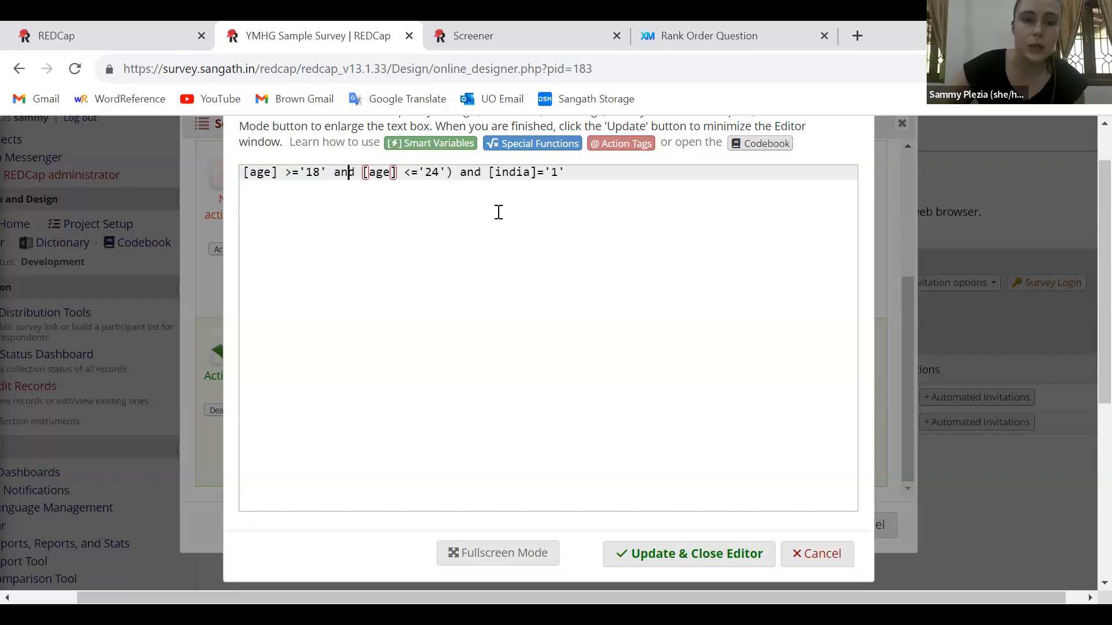
{"action": "type", "text": "("}
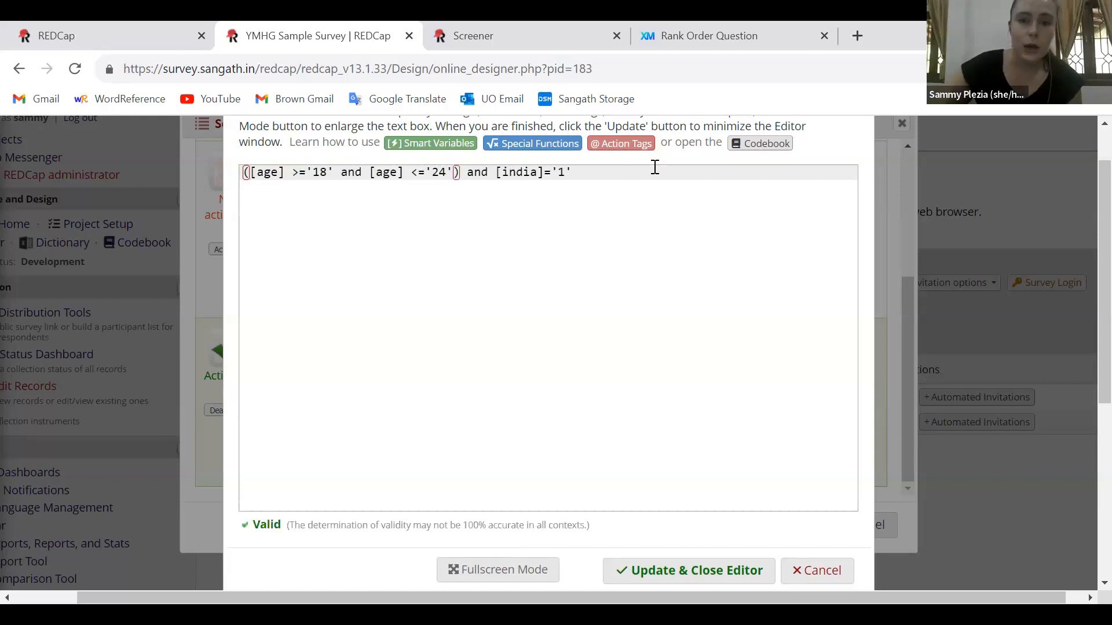
{"action": "left_click", "coordinate": [683, 569]}
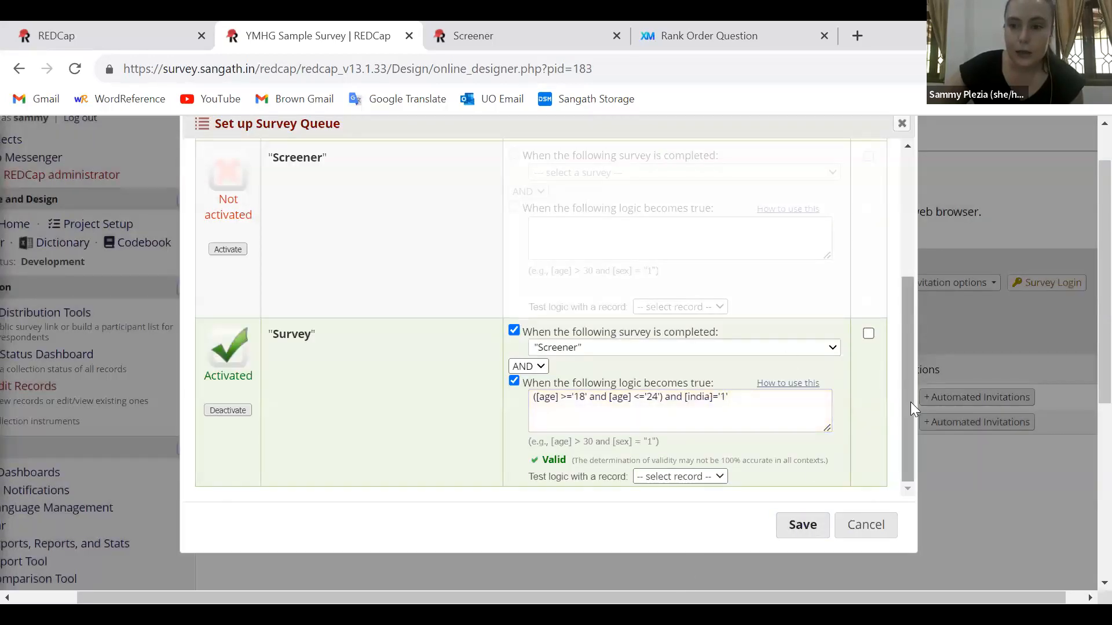
Enable auto start for "Survey" in the Survey Queue and save the queue settings
{"action": "scroll", "coordinate": [896, 371], "scroll_direction": "up", "scroll_amount": 1}
{"action": "scroll", "coordinate": [892, 359], "scroll_direction": "up", "scroll_amount": 2}
{"action": "scroll", "coordinate": [889, 362], "scroll_direction": "down", "scroll_amount": 1}
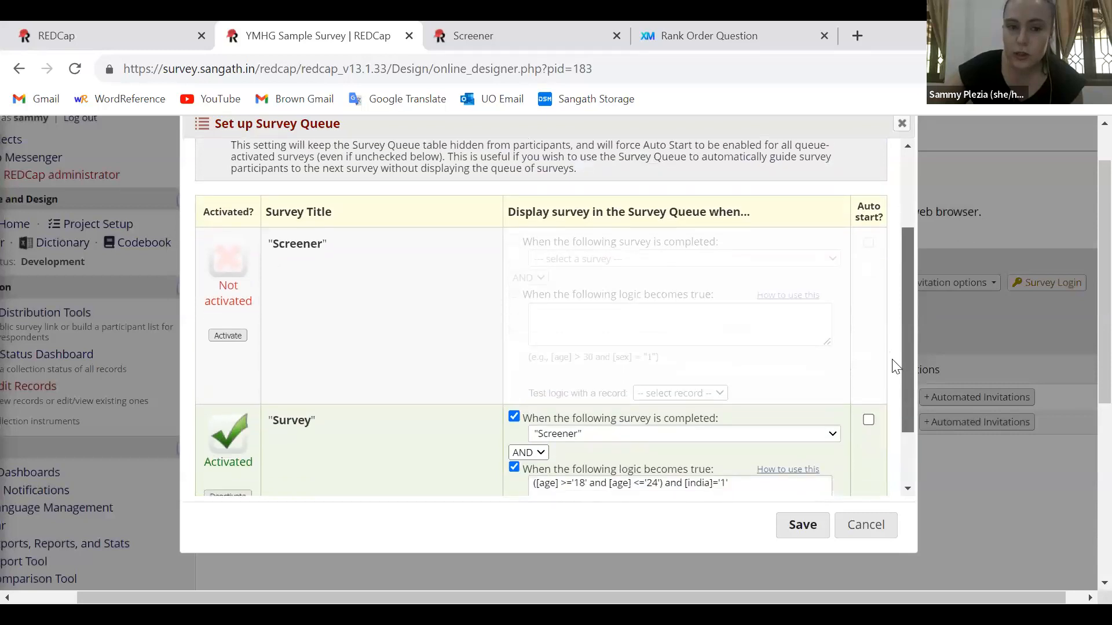
{"action": "left_click", "coordinate": [868, 408]}
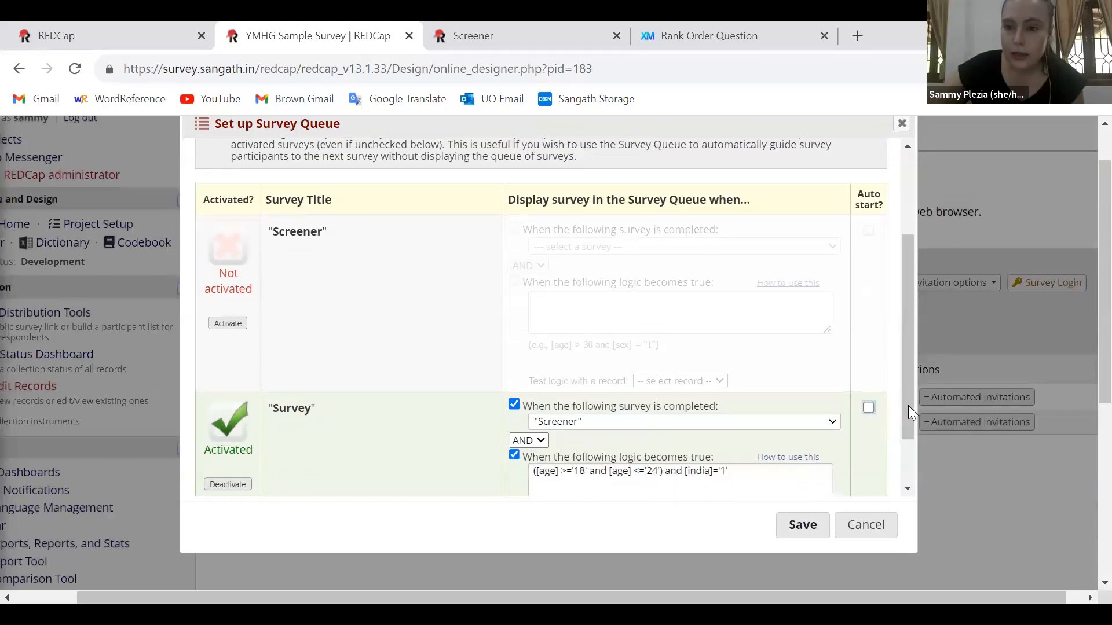
{"action": "left_click_drag", "start_coordinate": [910, 407], "coordinate": [911, 464]}
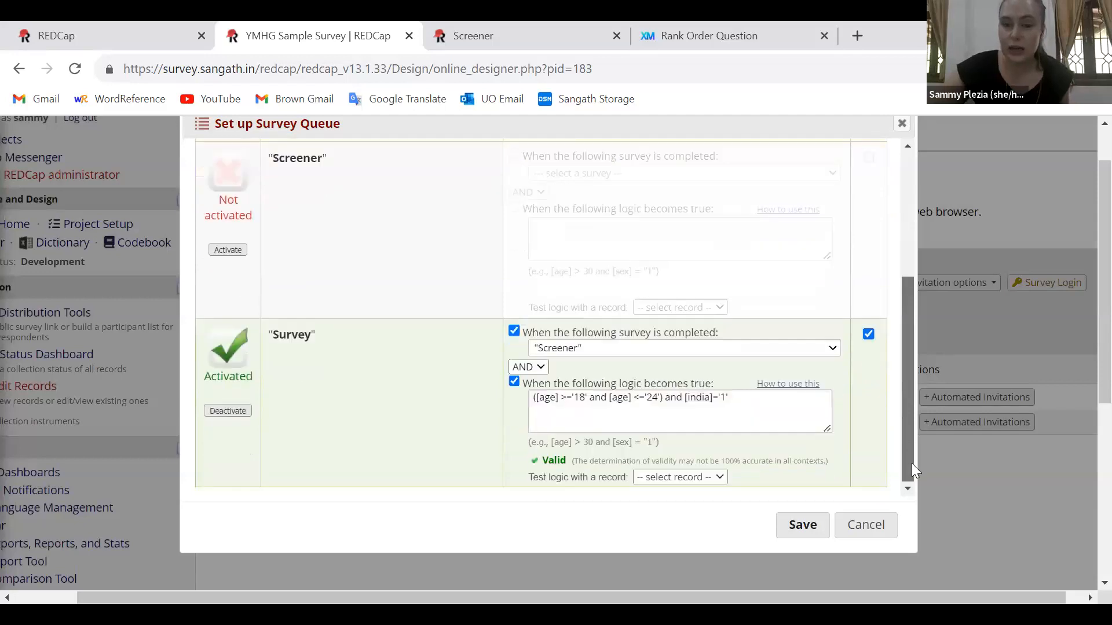
{"action": "left_click", "coordinate": [808, 522]}
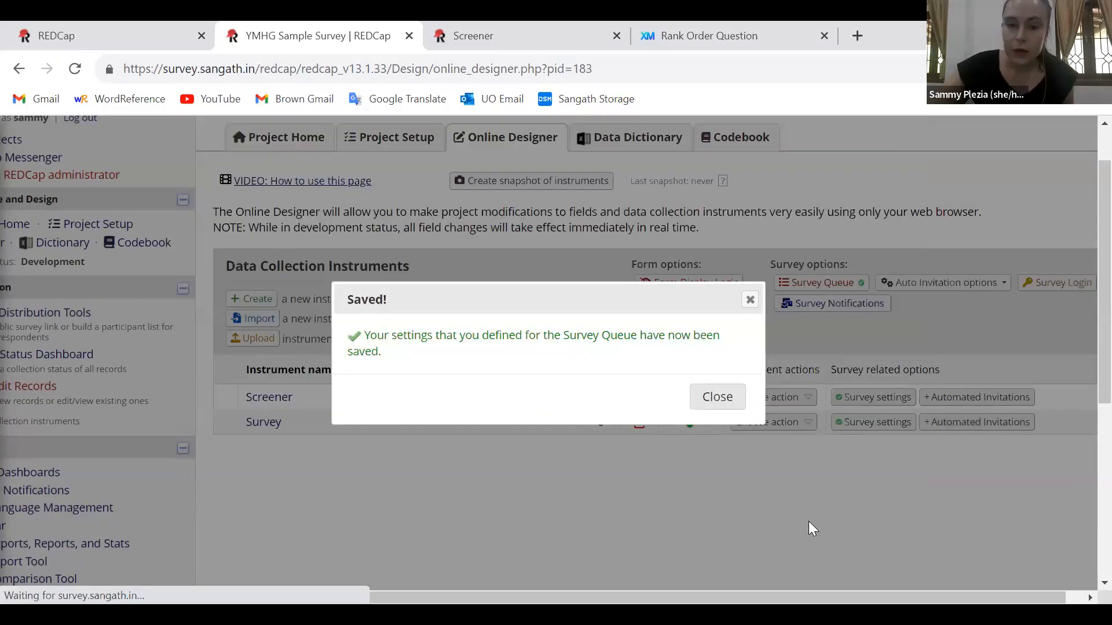
{"action": "left_click", "coordinate": [717, 397]}
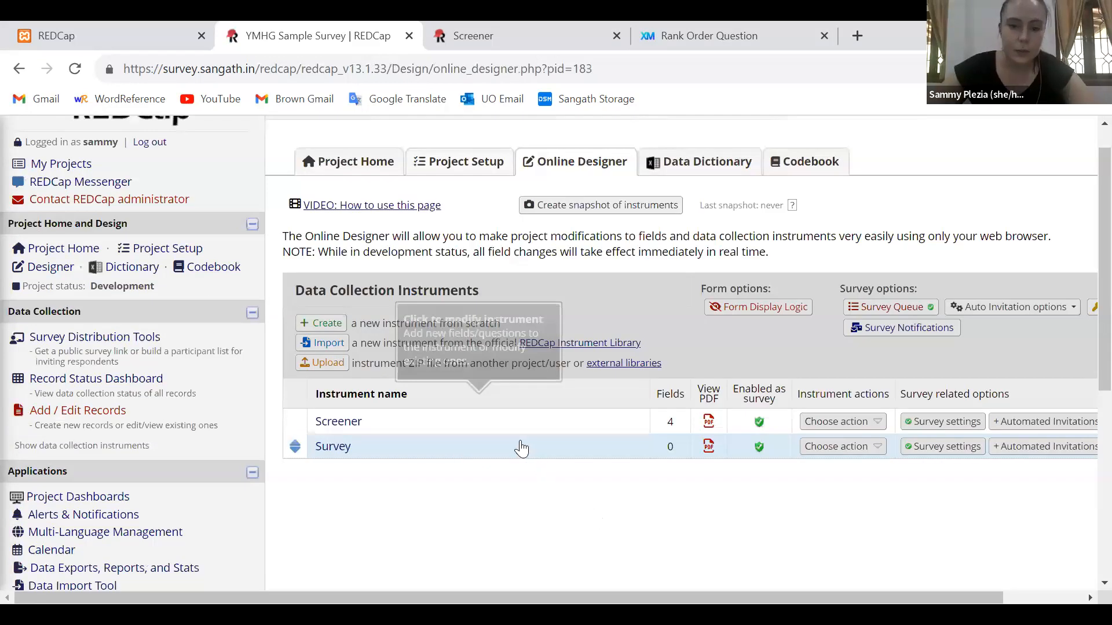
Add a Text Box field to the Survey instrument with the label "What is today's date and time?"
{"action": "left_click", "coordinate": [519, 448]}
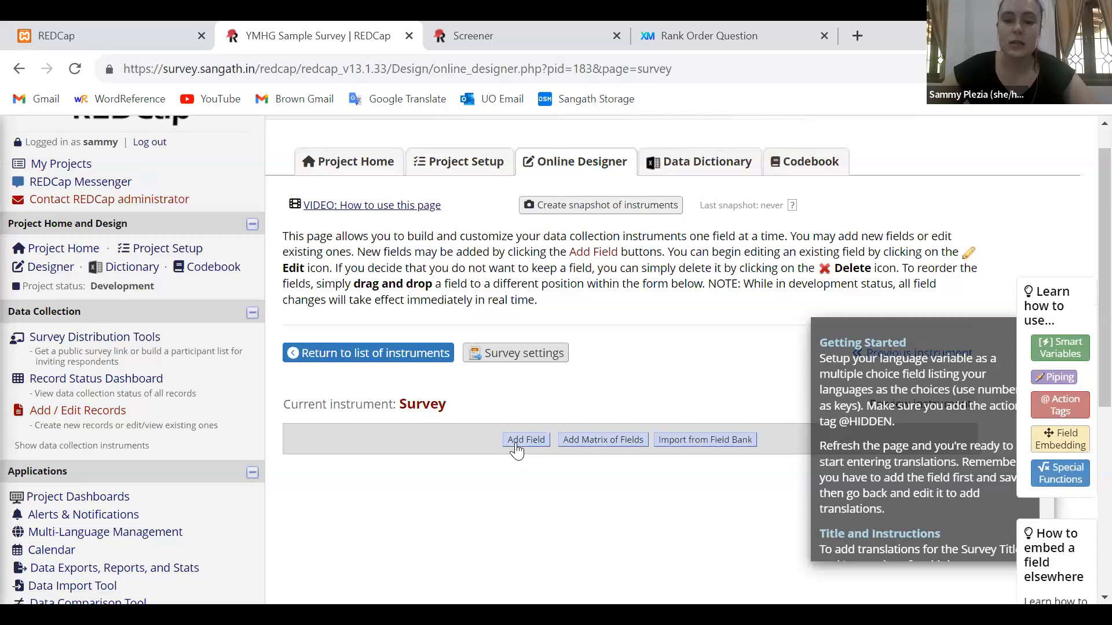
{"action": "left_click", "coordinate": [529, 440]}
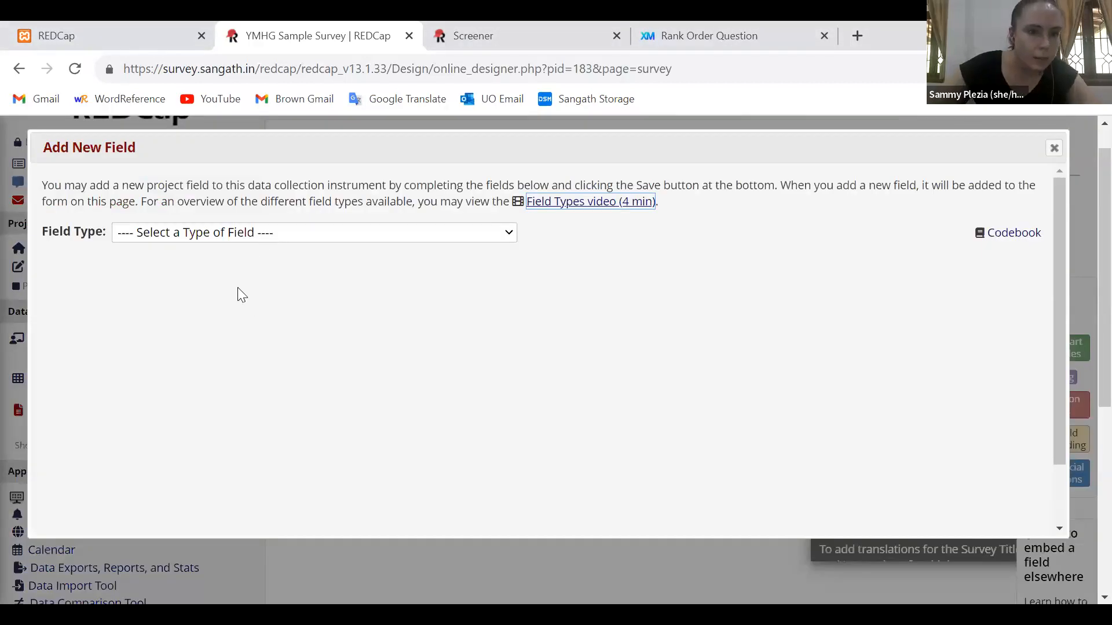
{"action": "left_click", "coordinate": [197, 233]}
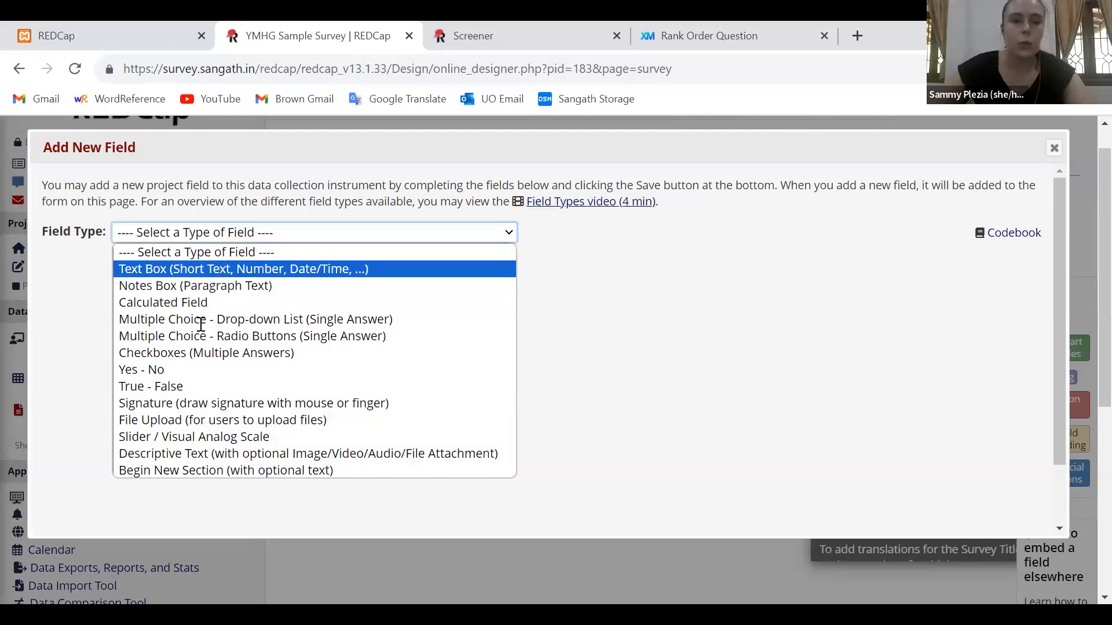
{"action": "key", "text": "Return"}
{"action": "type", "text": "What is today's date a"}
{"action": "type", "text": "nd time?"}
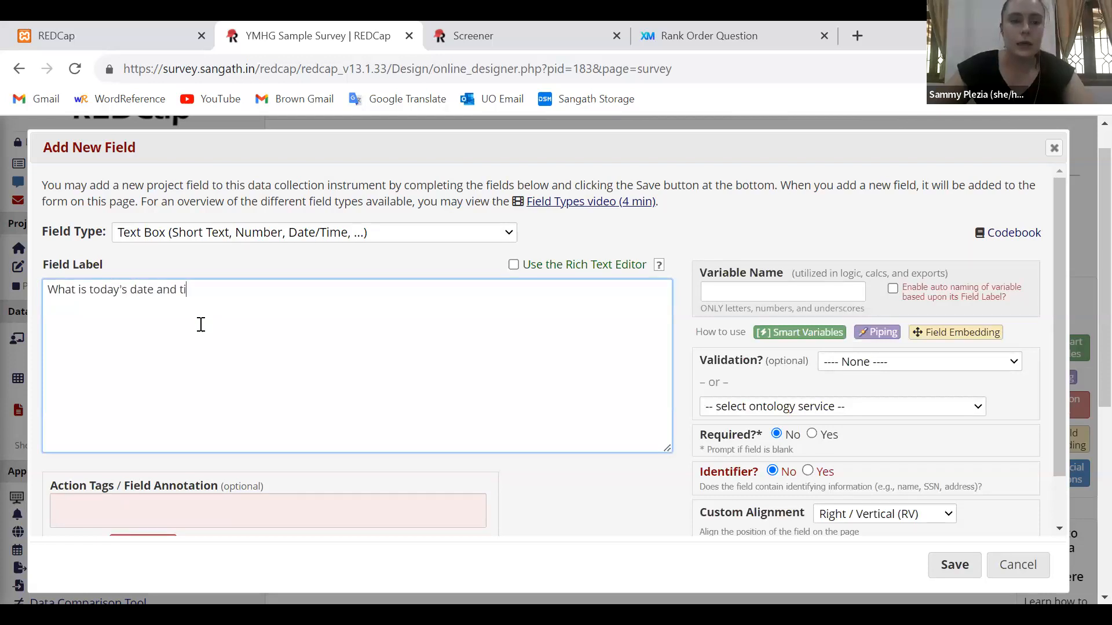
Set the new field's variable name to date_time
{"action": "left_click", "coordinate": [714, 298]}
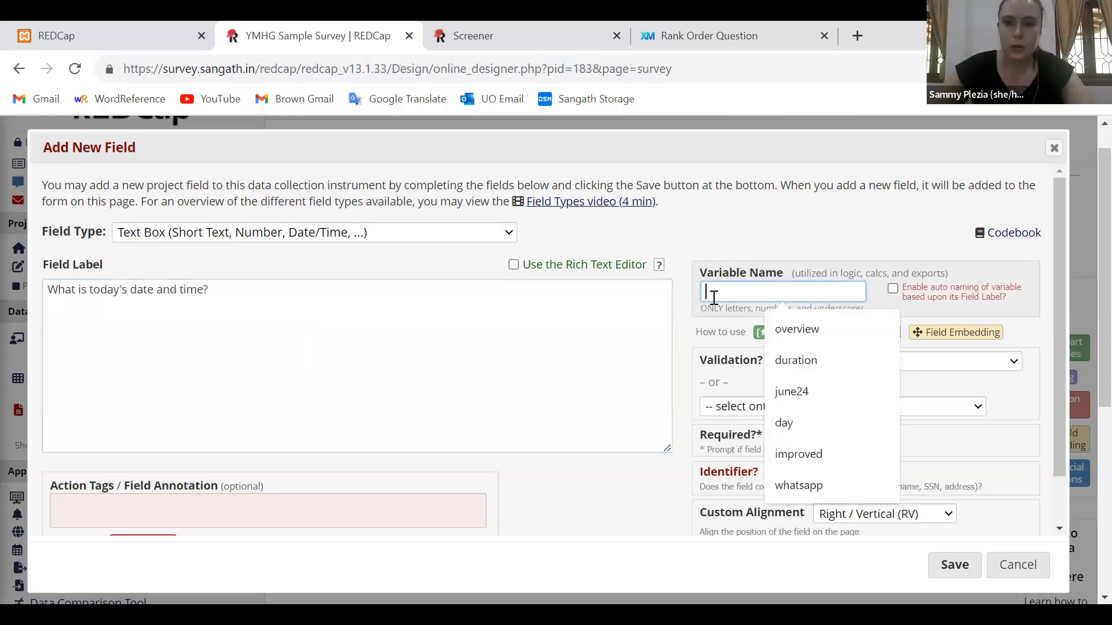
{"action": "type", "text": "date"}
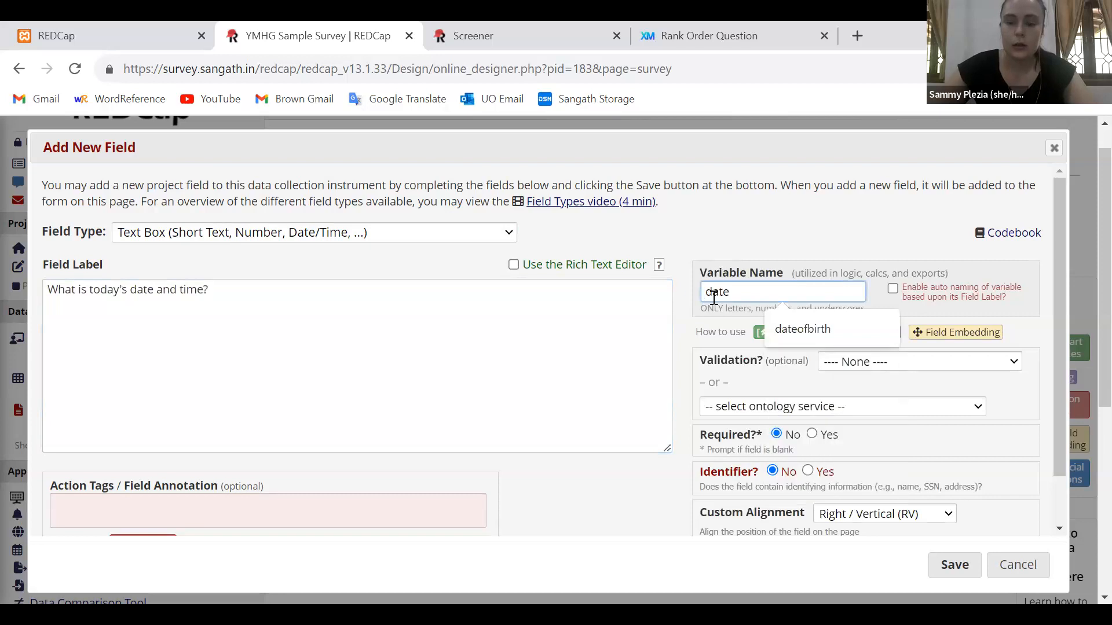
{"action": "type", "text": "_time"}
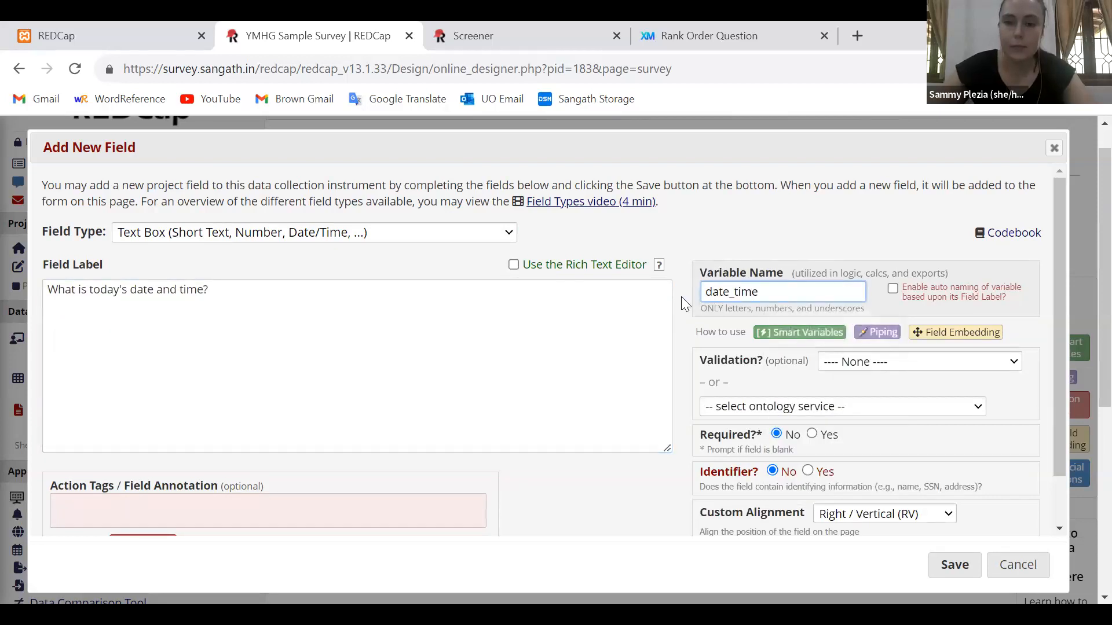
{"action": "left_click", "coordinate": [681, 297]}
Set the date_time field's validation to Datetime (M-D-Y H:M)
{"action": "scroll", "coordinate": [681, 297], "scroll_direction": "down", "scroll_amount": 1}
{"action": "scroll", "coordinate": [681, 296], "scroll_direction": "down", "scroll_amount": 2}
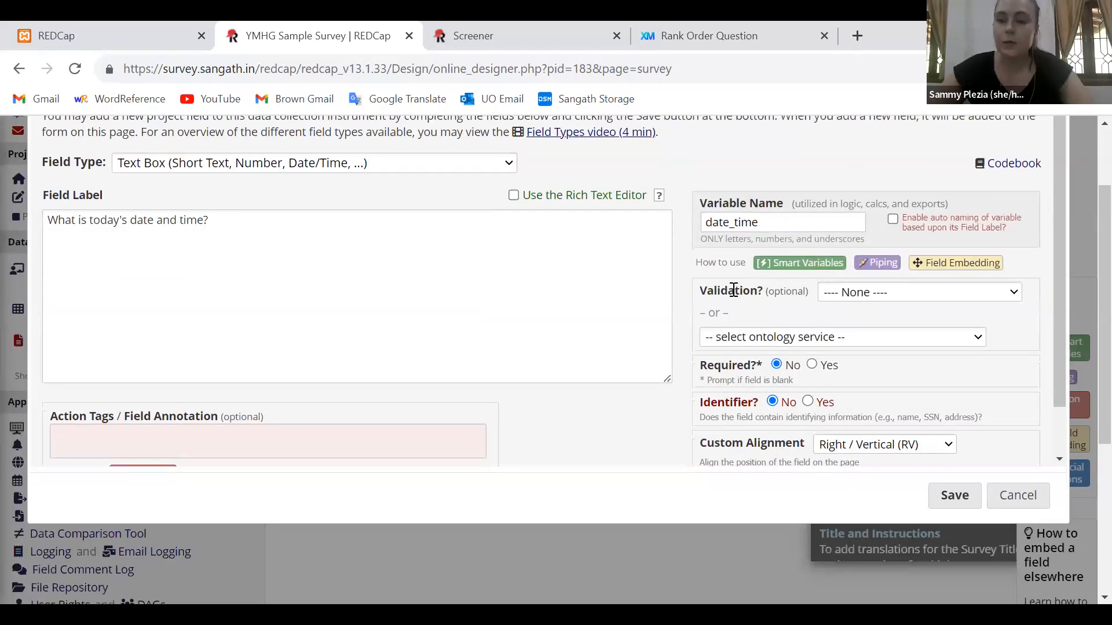
{"action": "double_click", "coordinate": [734, 290]}
{"action": "left_click", "coordinate": [733, 289]}
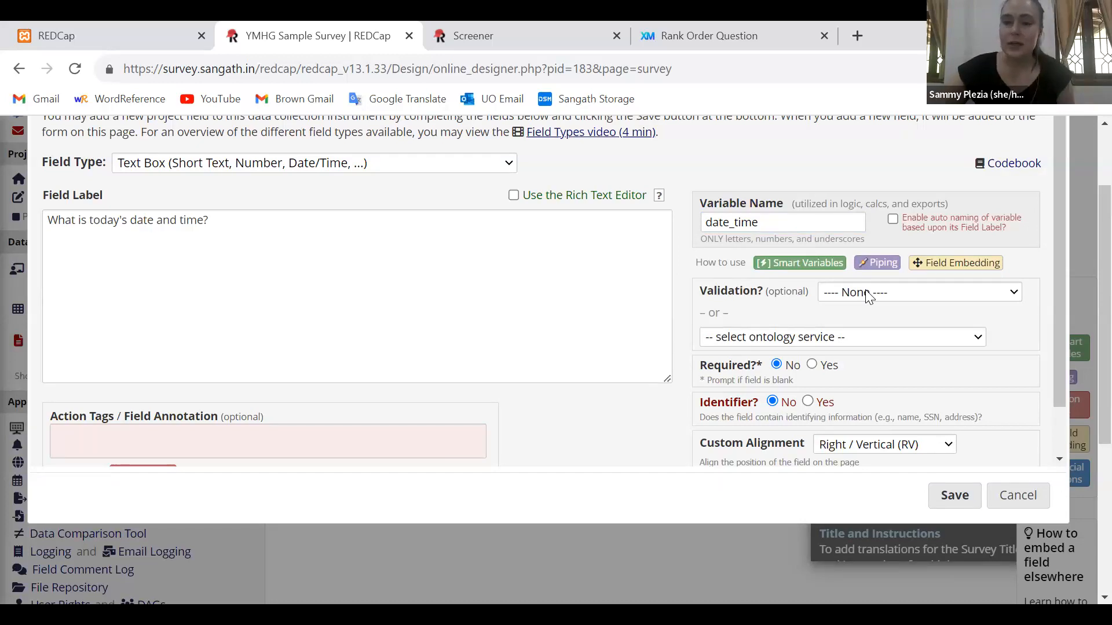
{"action": "left_click", "coordinate": [868, 292]}
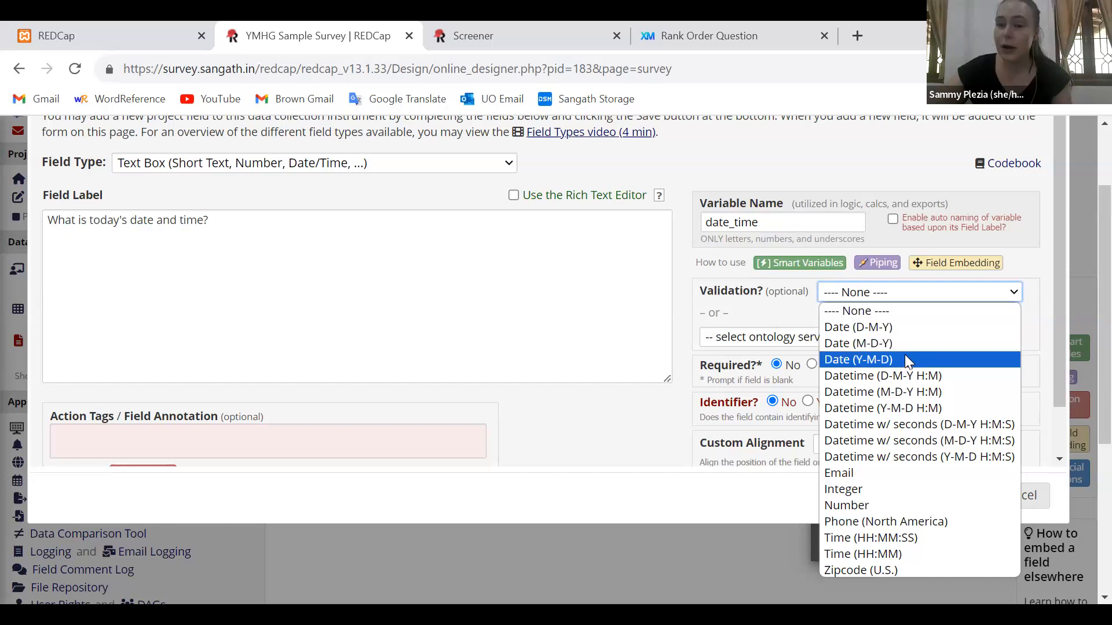
{"action": "left_click", "coordinate": [961, 391]}
{"action": "scroll", "coordinate": [683, 401], "scroll_direction": "down", "scroll_amount": 1}
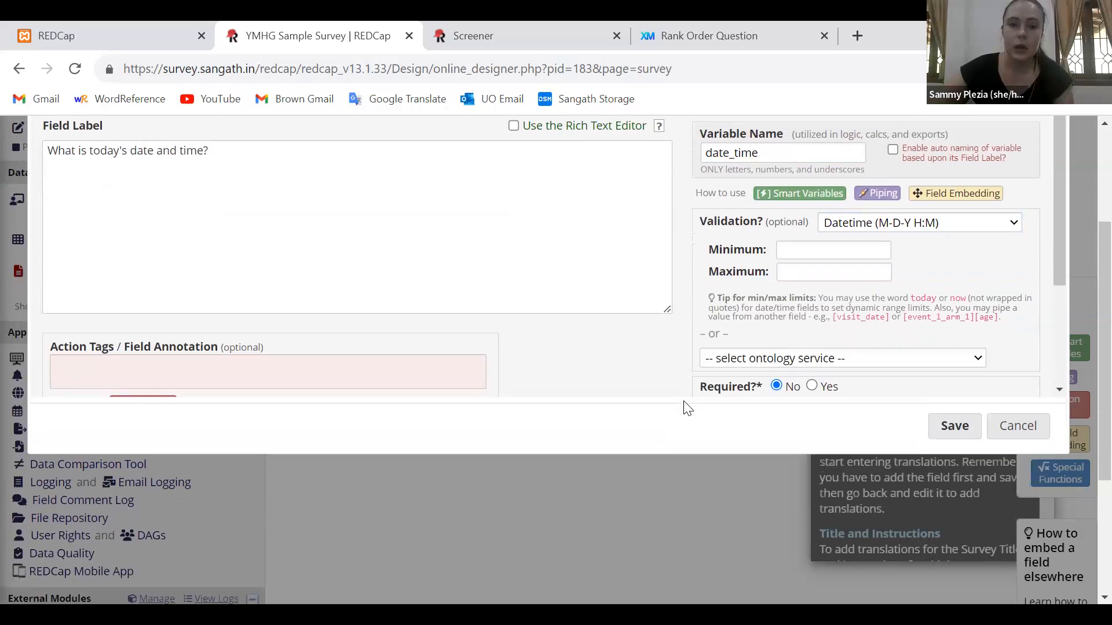
{"action": "scroll", "coordinate": [363, 422], "scroll_direction": "up", "scroll_amount": 1}
{"action": "left_click", "coordinate": [272, 440]}
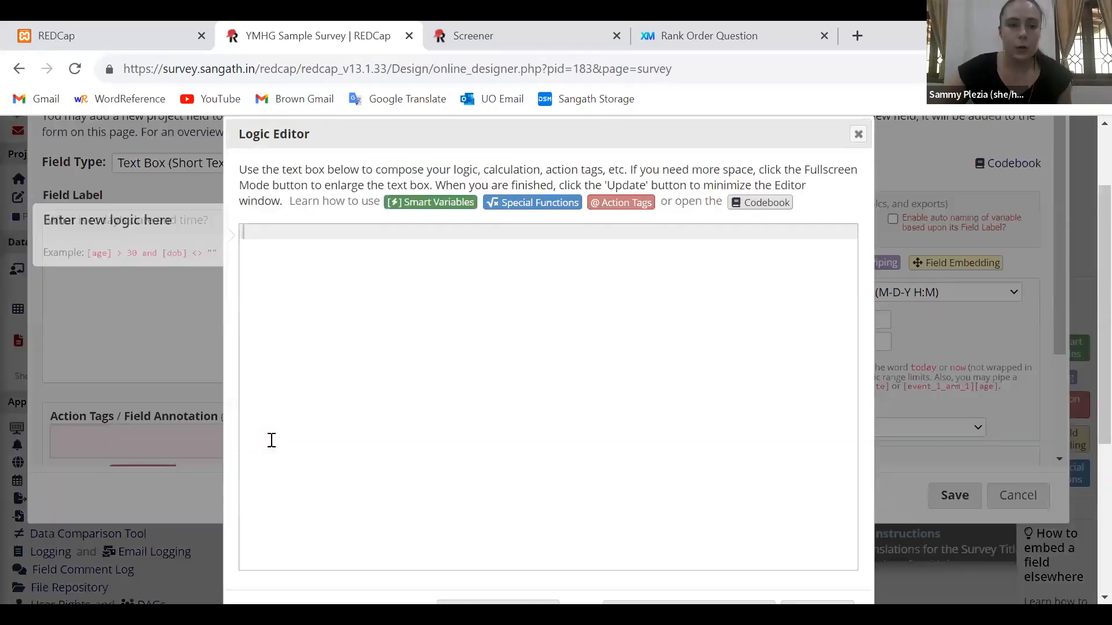
{"action": "left_click", "coordinate": [858, 133]}
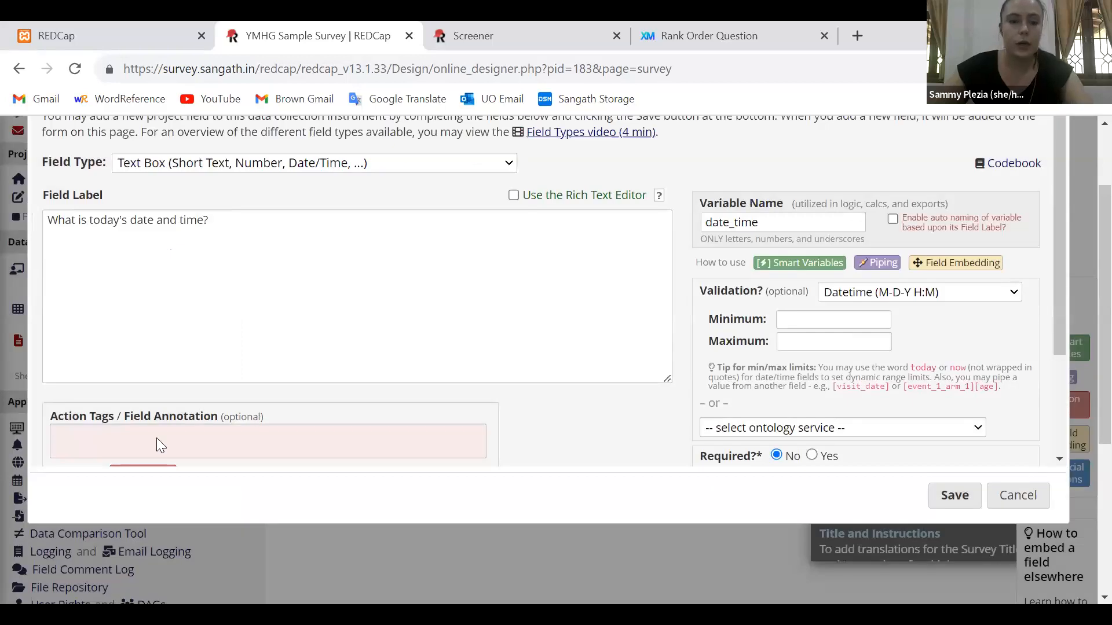
{"action": "left_click", "coordinate": [157, 437]}
{"action": "type", "text": "@Tod"}
{"action": "key", "text": "BackSpace"}
{"action": "key", "text": "BackSpace"}
{"action": "key", "text": "BackSpace"}
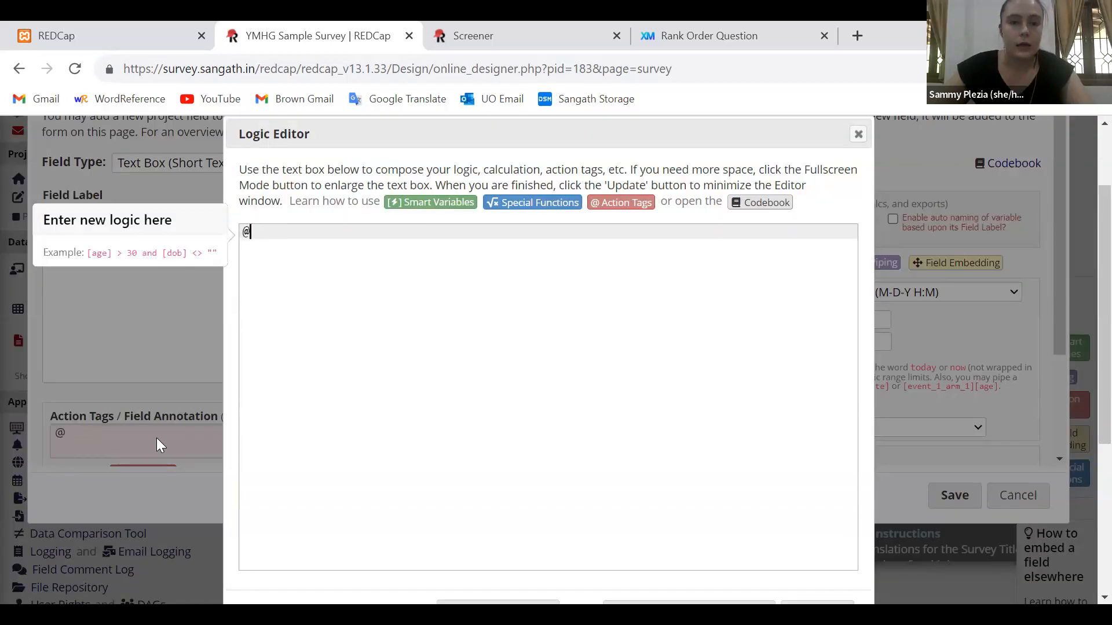
{"action": "type", "text": "TODAY"}
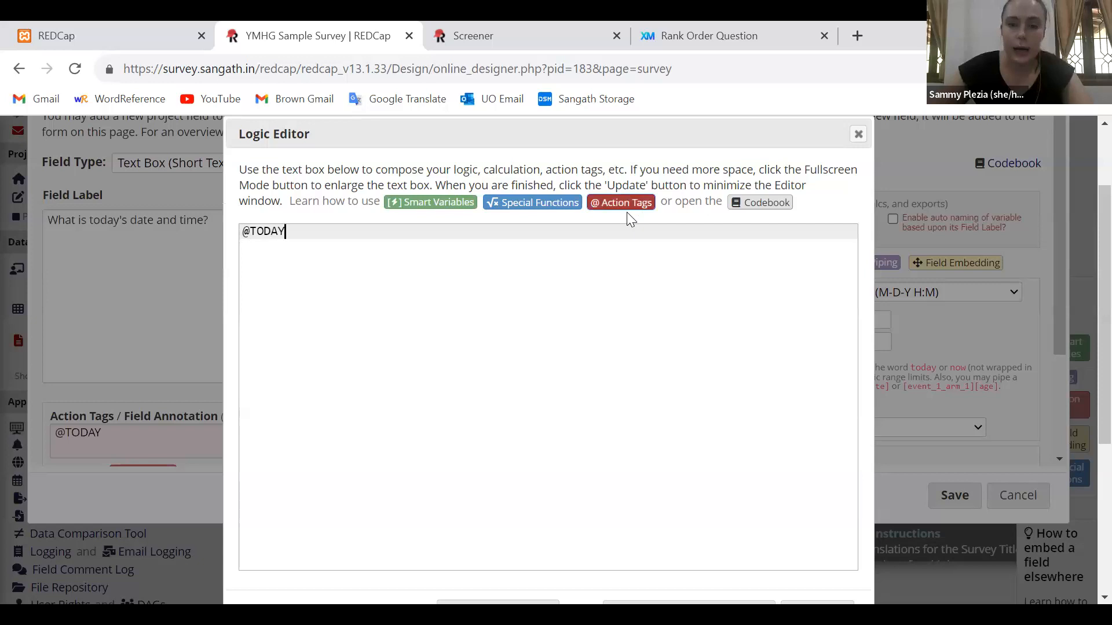
{"action": "right_click", "coordinate": [626, 211]}
{"action": "key", "text": "Escape"}
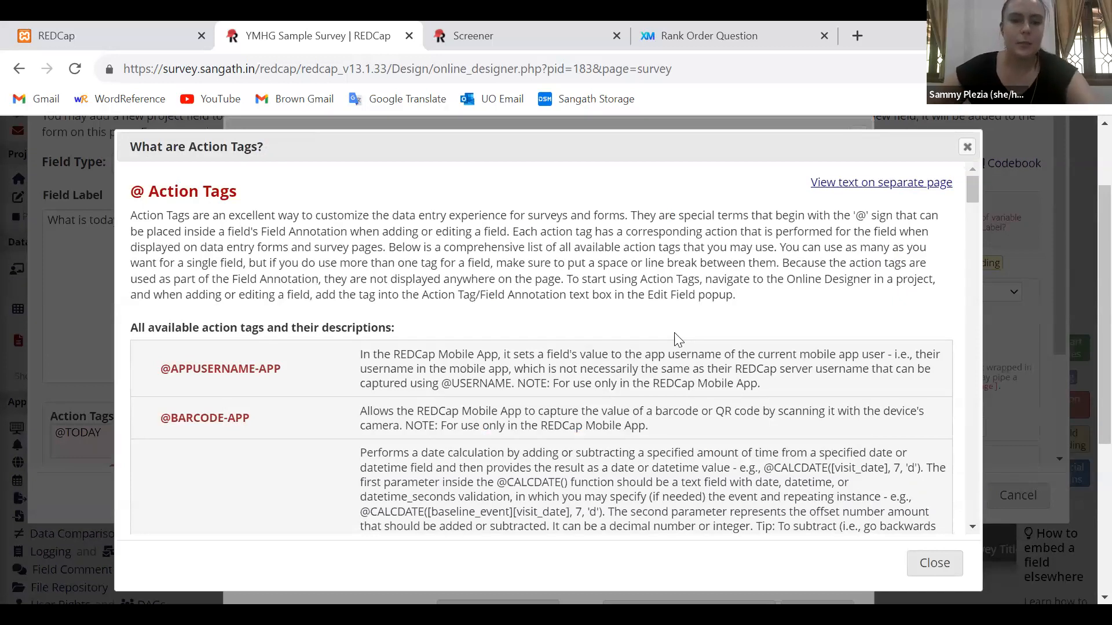
{"action": "scroll", "coordinate": [677, 339], "scroll_direction": "down", "scroll_amount": 6}
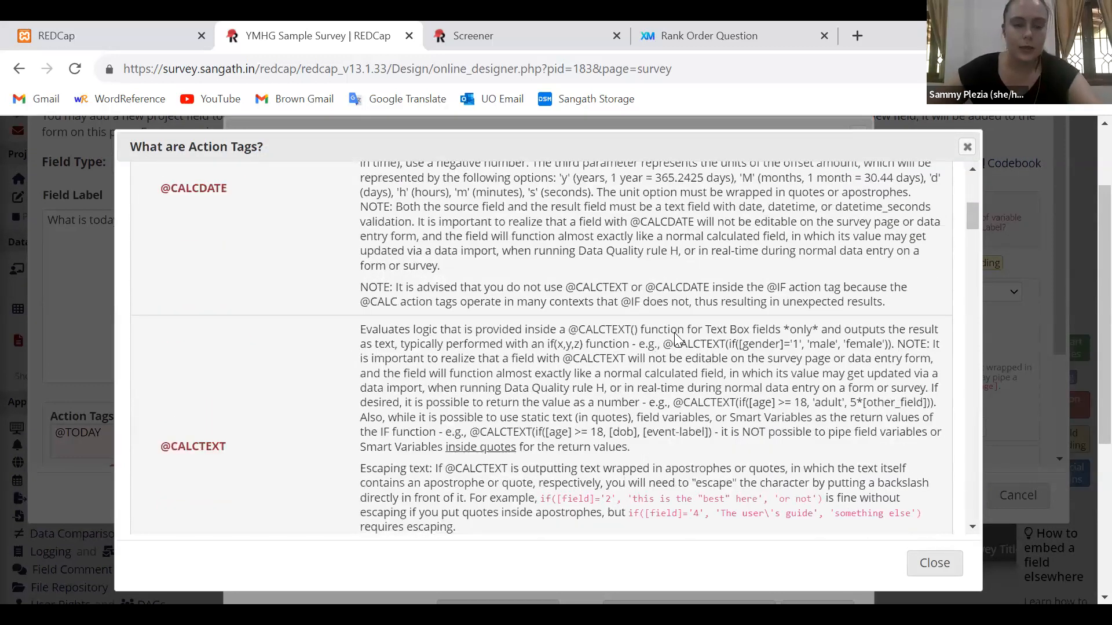
{"action": "scroll", "coordinate": [674, 335], "scroll_direction": "down", "scroll_amount": 3}
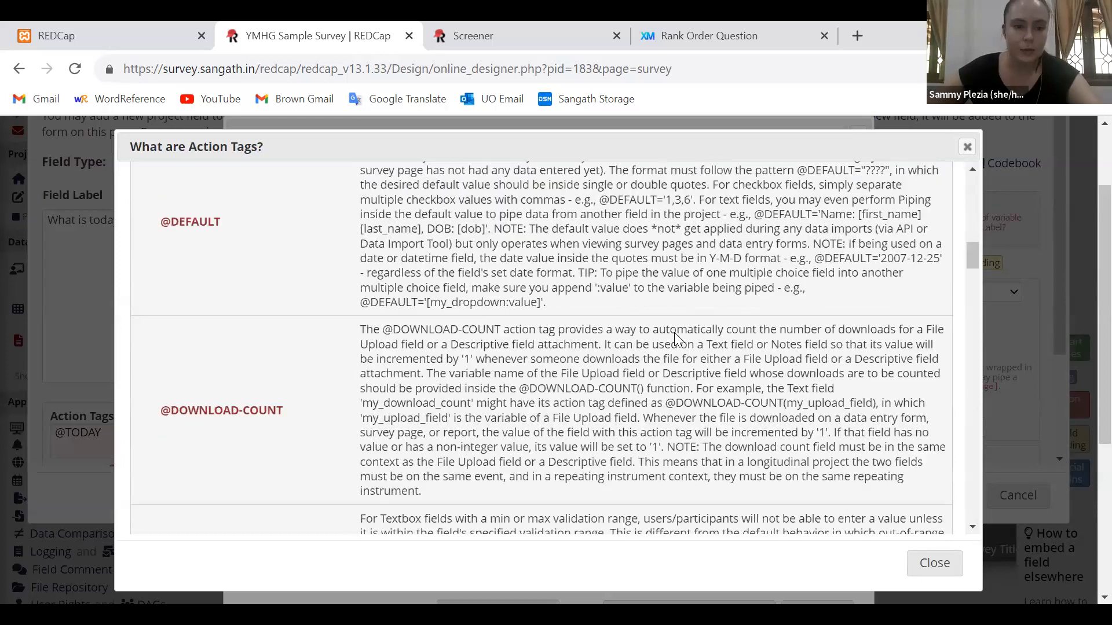
{"action": "scroll", "coordinate": [674, 335], "scroll_direction": "down", "scroll_amount": 5}
{"action": "scroll", "coordinate": [674, 333], "scroll_direction": "down", "scroll_amount": 20}
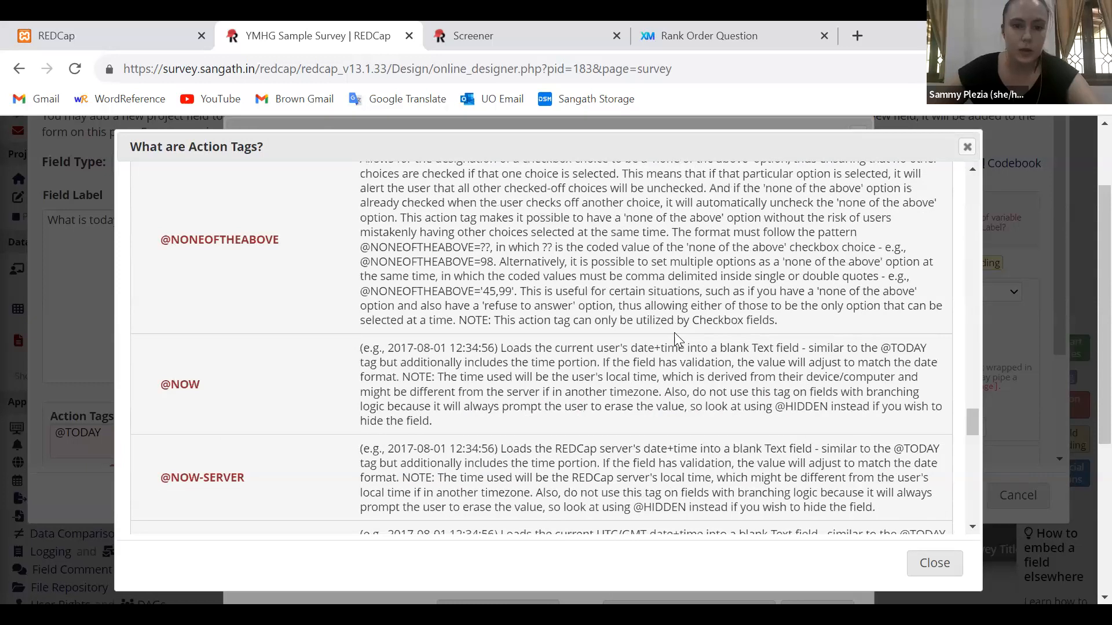
{"action": "scroll", "coordinate": [674, 332], "scroll_direction": "down", "scroll_amount": 6}
{"action": "scroll", "coordinate": [205, 320], "scroll_direction": "up", "scroll_amount": 6}
{"action": "double_click", "coordinate": [184, 318]}
{"action": "triple_click", "coordinate": [184, 318]}
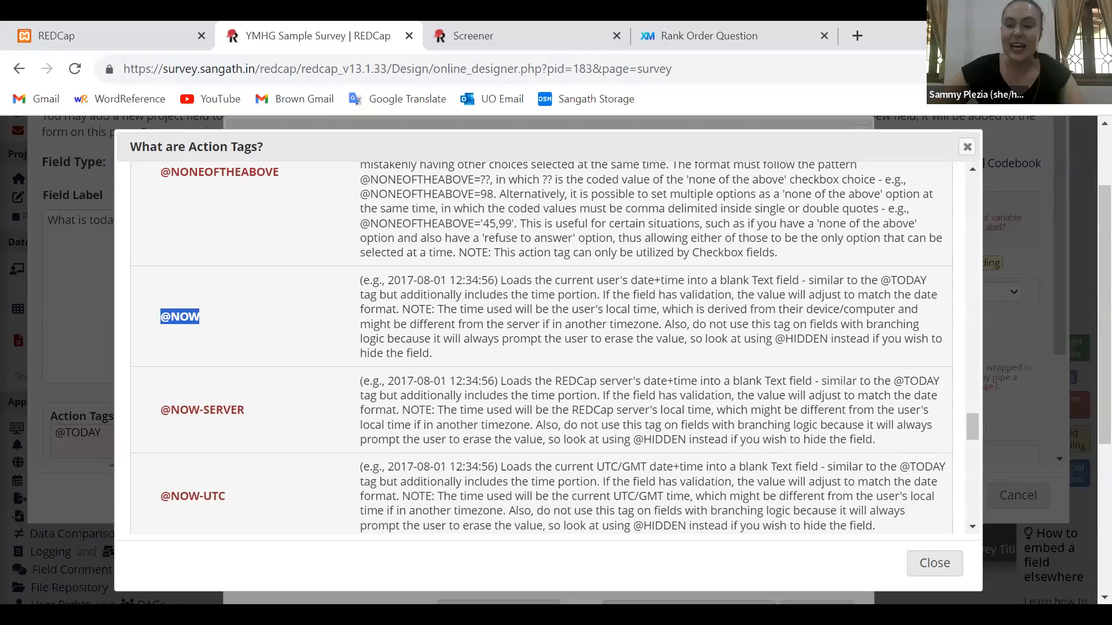
{"action": "left_click", "coordinate": [930, 564]}
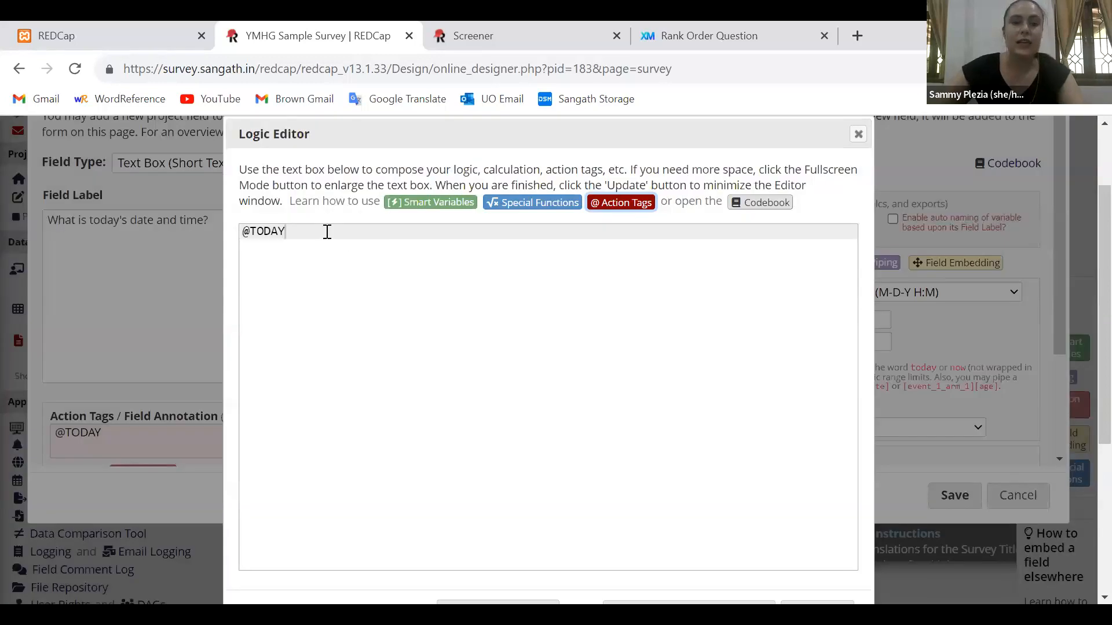
{"action": "key", "text": "BackSpace"}
{"action": "key", "text": "BackSpace"}
{"action": "key", "text": "BackSpace"}
{"action": "key", "text": "BackSpace"}
{"action": "key", "text": "BackSpace"}
{"action": "type", "text": "NOQ"}
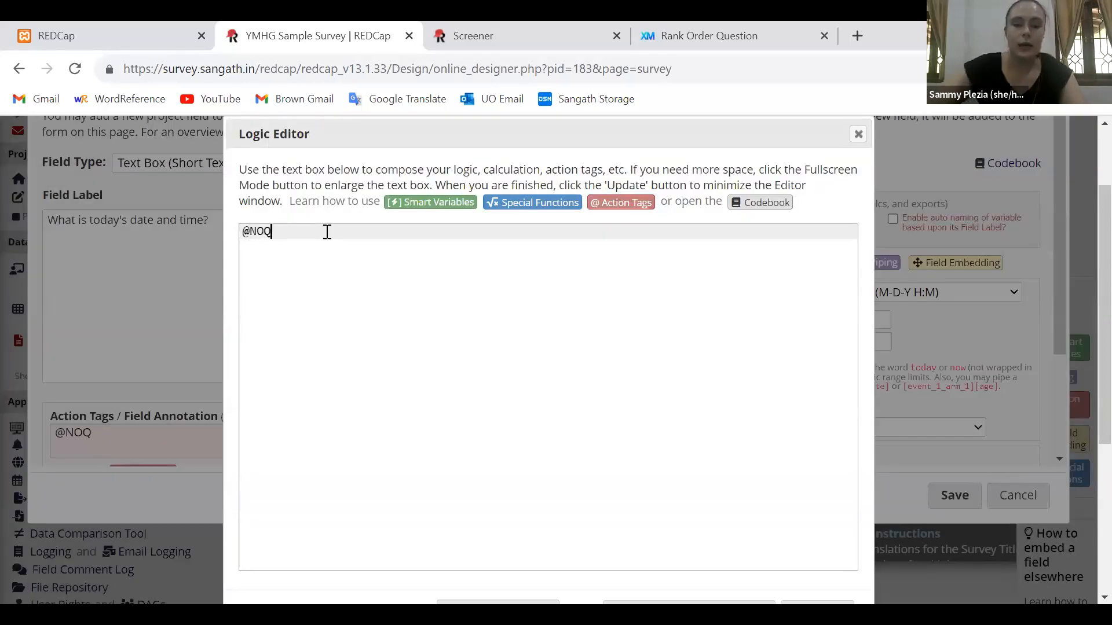
{"action": "key", "text": "BackSpace"}
{"action": "type", "text": "W"}
{"action": "scroll", "coordinate": [327, 232], "scroll_direction": "down", "scroll_amount": 3}
{"action": "key", "text": "Escape"}
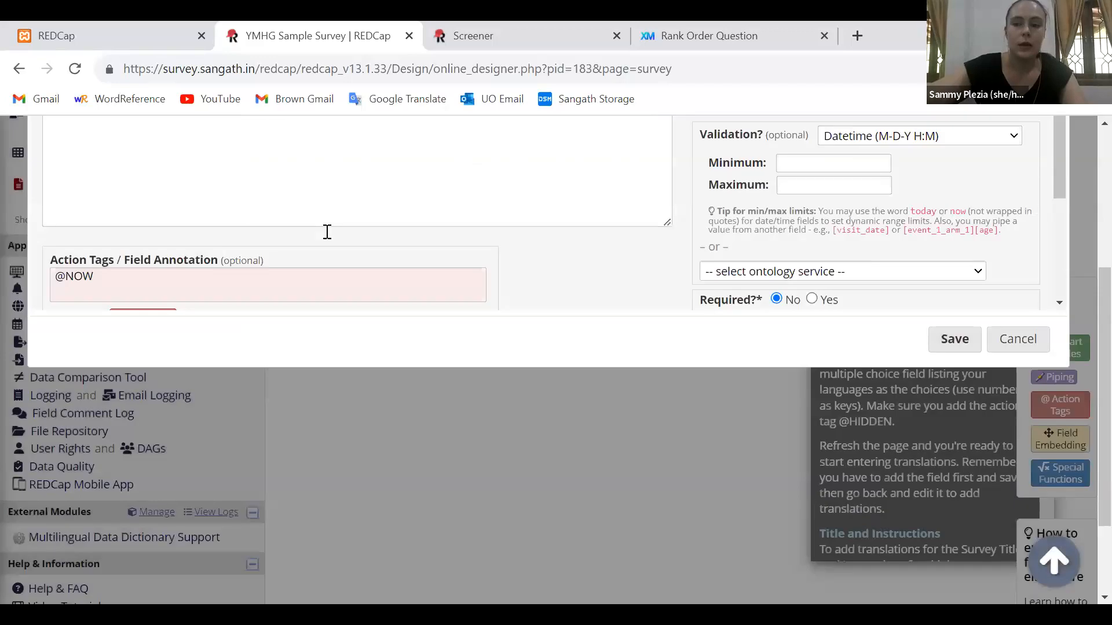
{"action": "scroll", "coordinate": [327, 232], "scroll_direction": "up", "scroll_amount": 2}
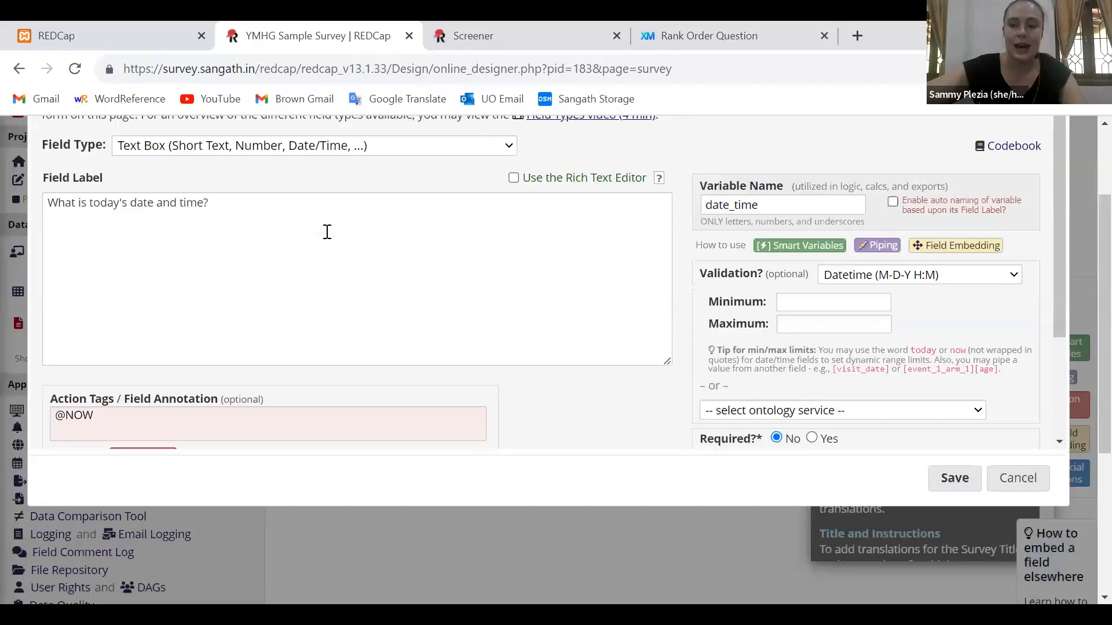
{"action": "key", "text": "Return"}
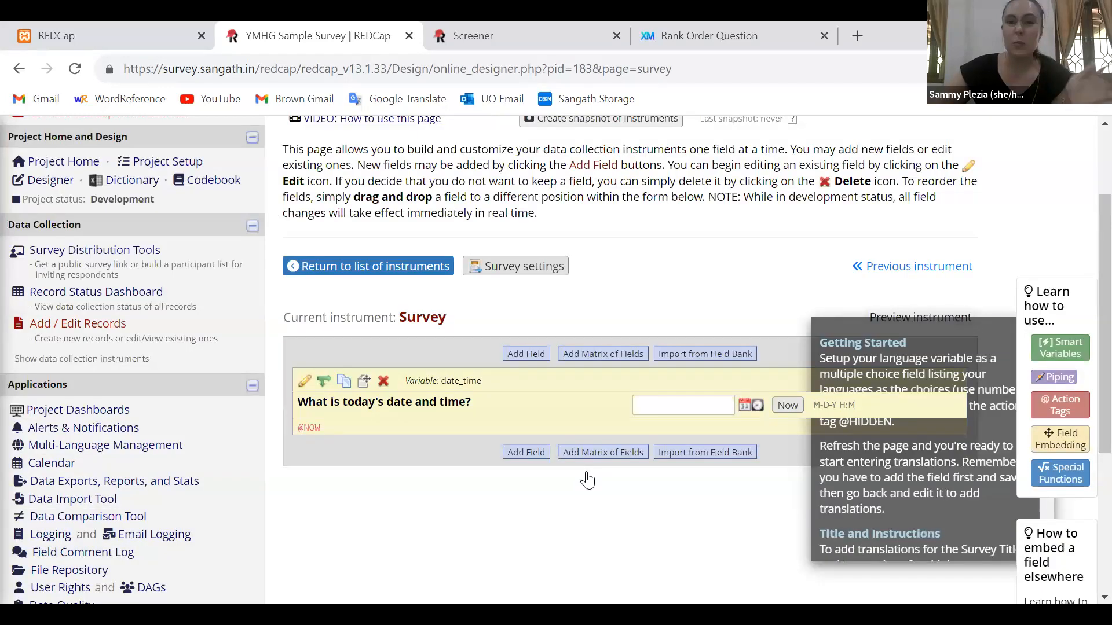
Open the project's public survey from the Survey Distribution Tools
{"action": "scroll", "coordinate": [573, 155], "scroll_direction": "up", "scroll_amount": 1}
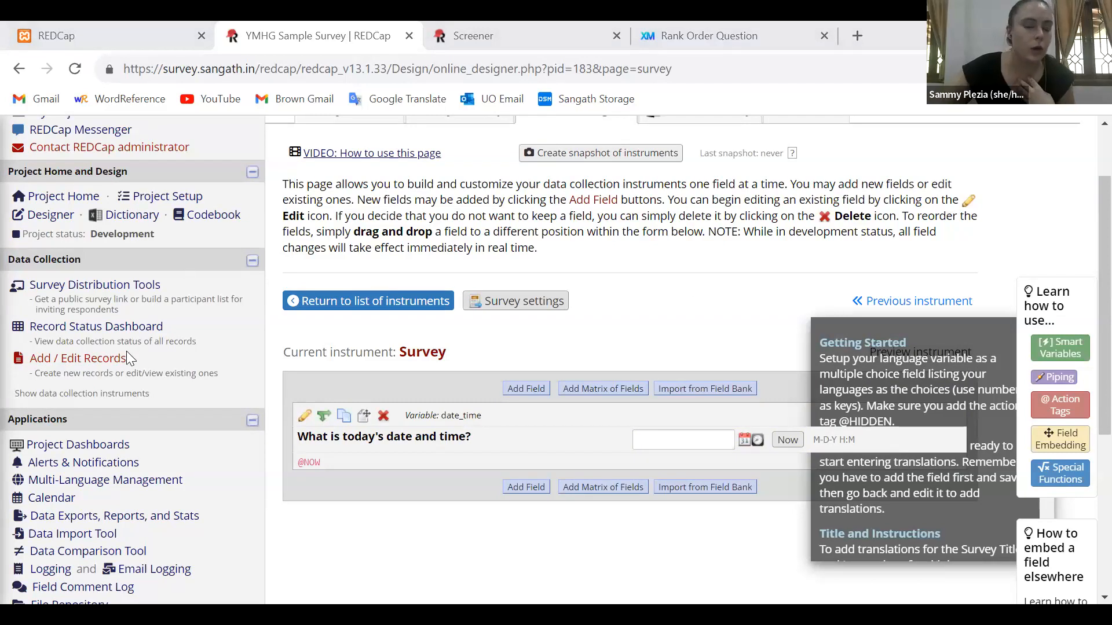
{"action": "scroll", "coordinate": [119, 362], "scroll_direction": "up", "scroll_amount": 1}
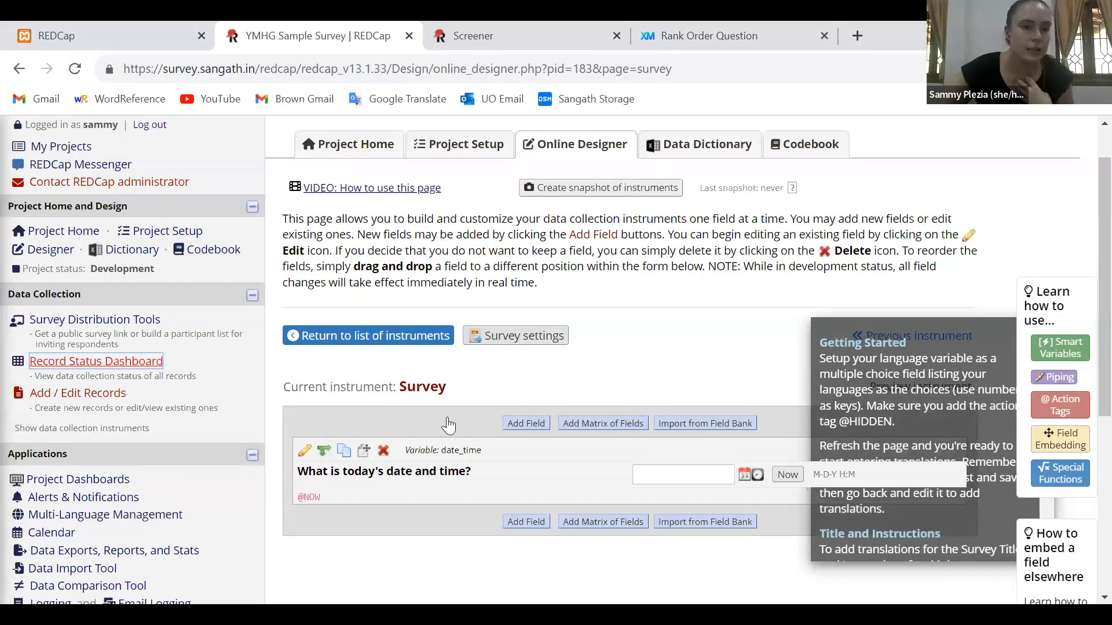
{"action": "left_click", "coordinate": [104, 321]}
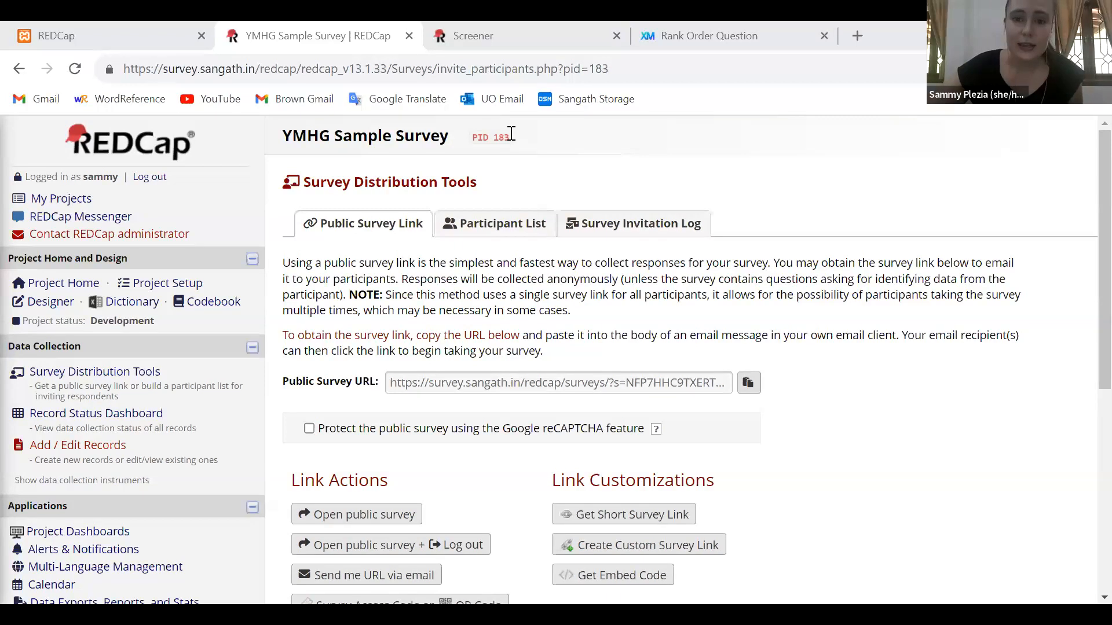
{"action": "left_click", "coordinate": [382, 520]}
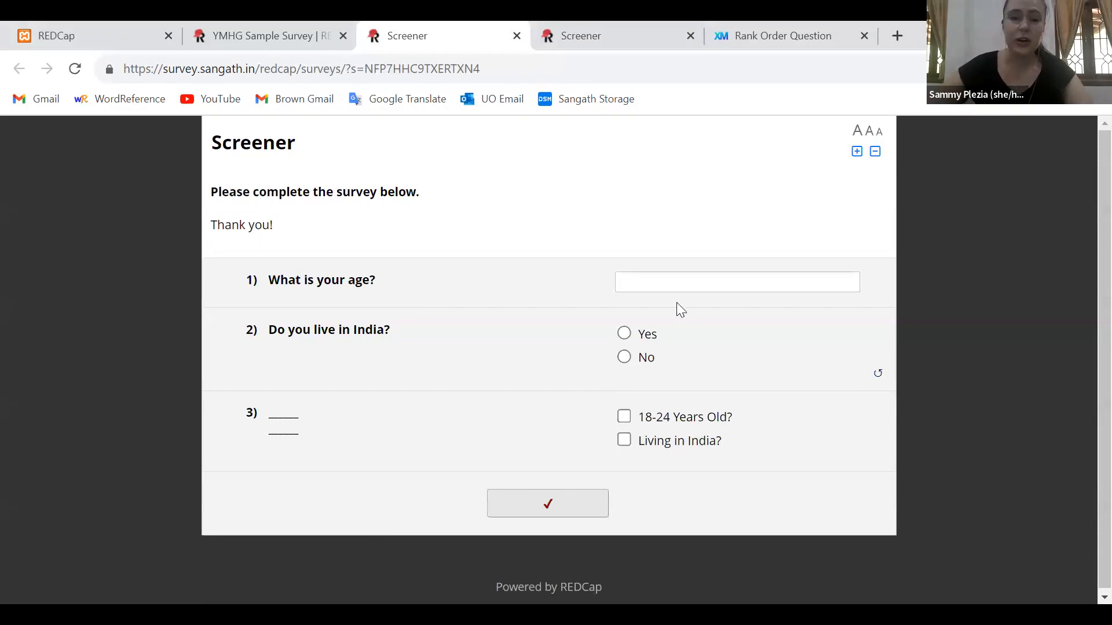
Submit the Screener with age 20, living in India Yes and both eligibility boxes ticked, and set the Survey's date and time to now
{"action": "left_click", "coordinate": [674, 288]}
{"action": "type", "text": "20"}
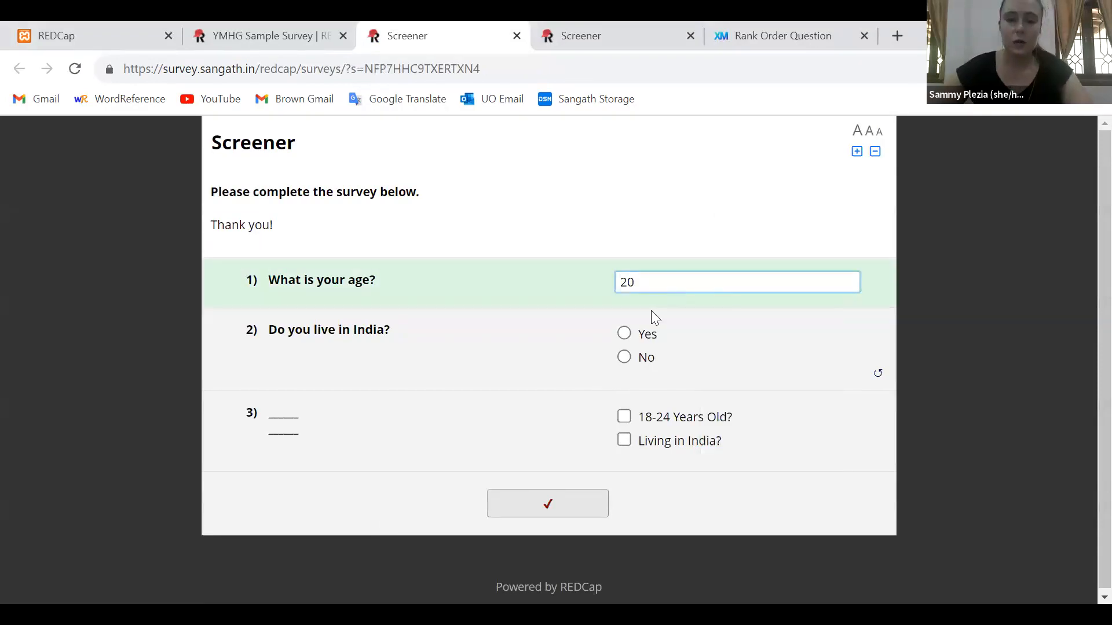
{"action": "left_click", "coordinate": [617, 332]}
{"action": "left_click", "coordinate": [619, 334]}
{"action": "left_click", "coordinate": [625, 418]}
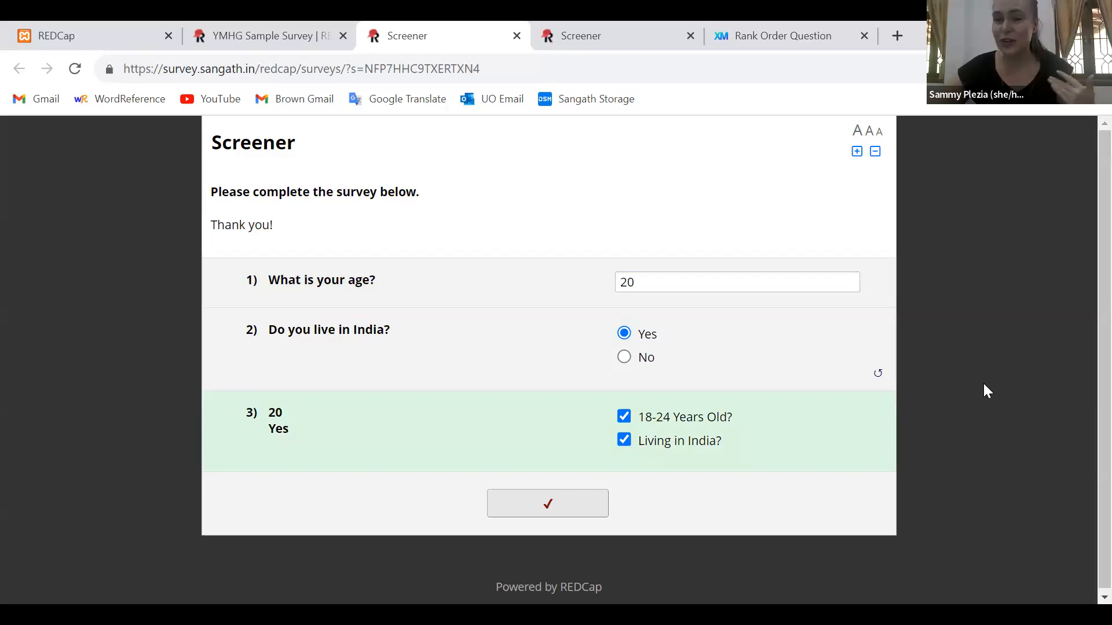
{"action": "double_click", "coordinate": [274, 414]}
{"action": "double_click", "coordinate": [274, 429]}
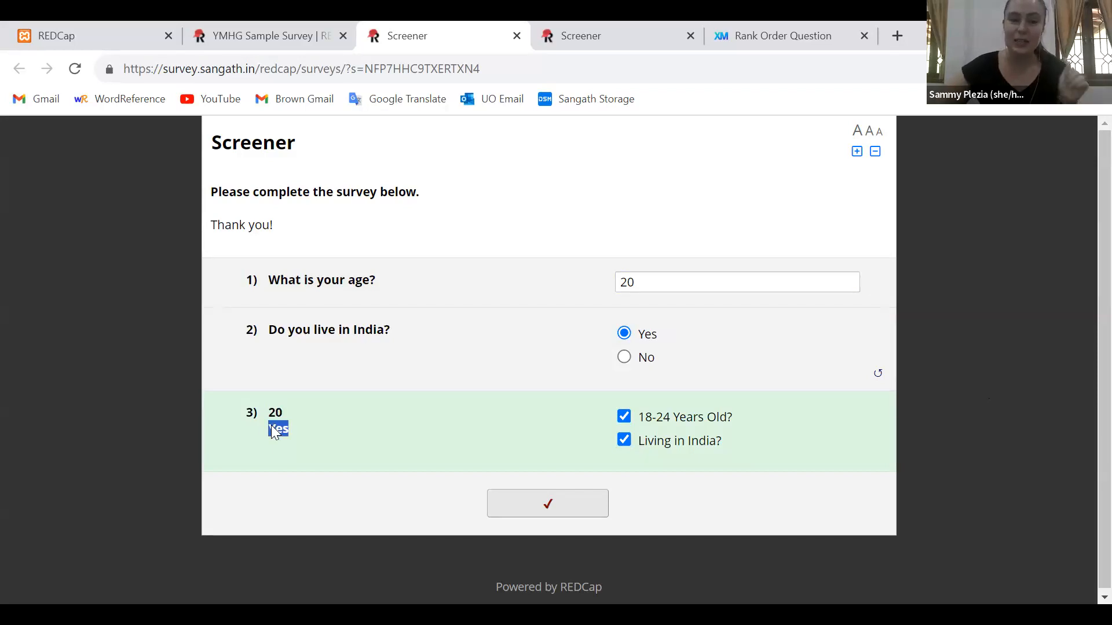
{"action": "left_click", "coordinate": [587, 507]}
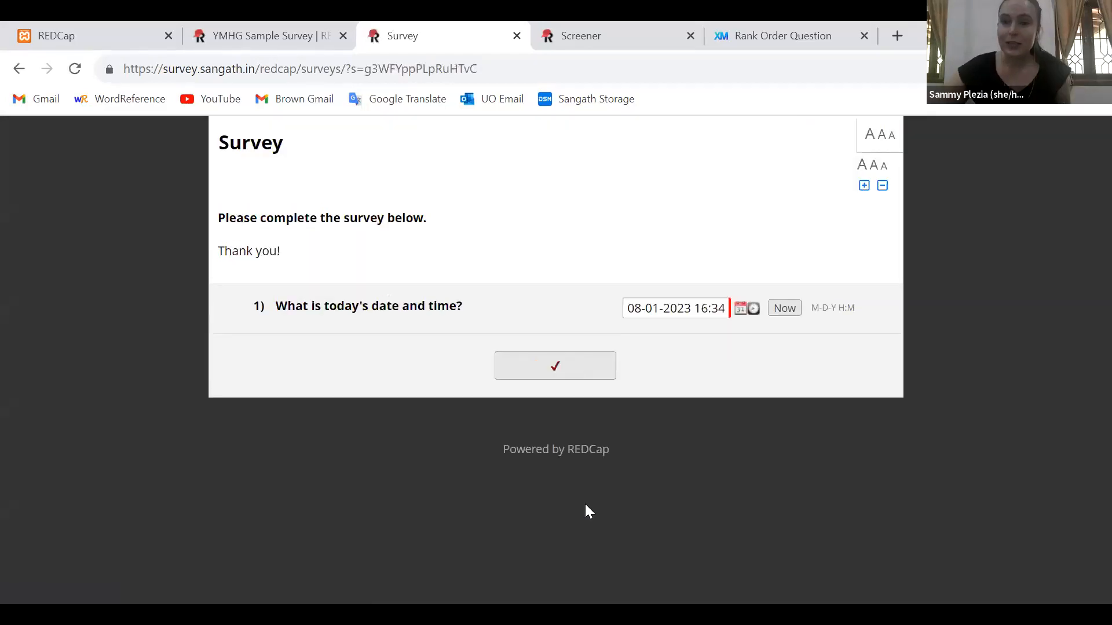
{"action": "left_click", "coordinate": [785, 310]}
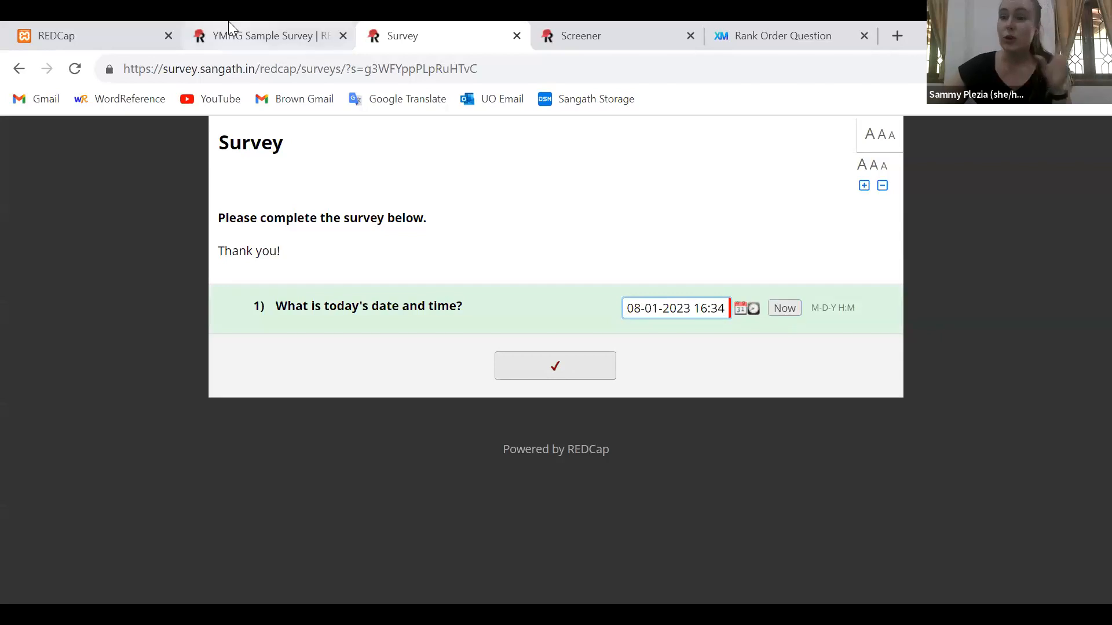
Reopen the public survey and submit the Screener with age 17 and living in India Yes
{"action": "left_click", "coordinate": [368, 523]}
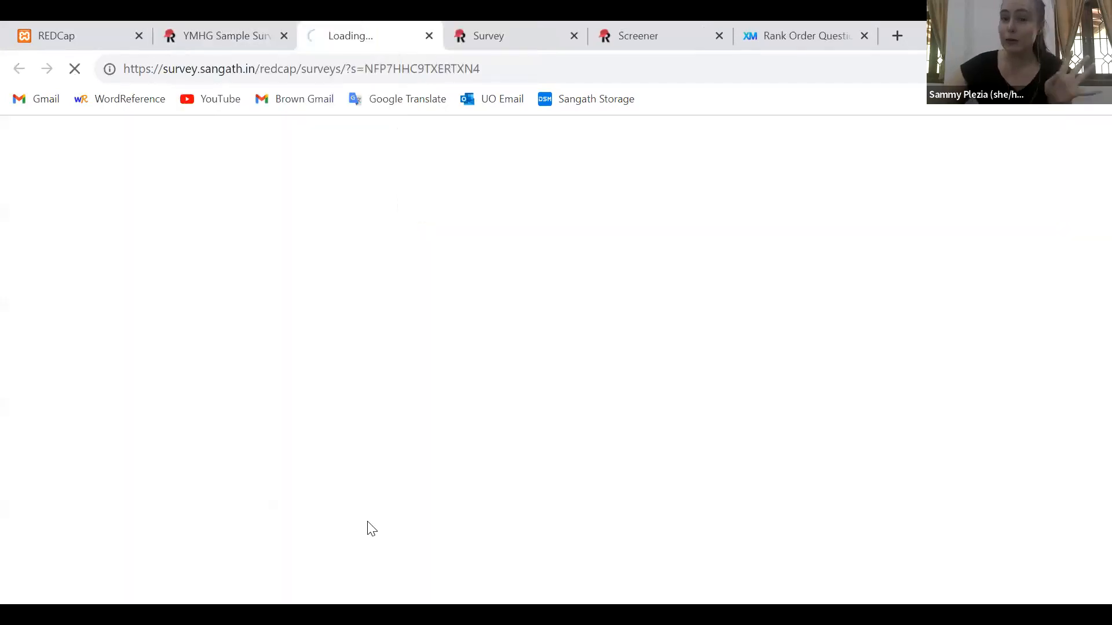
{"action": "left_click", "coordinate": [692, 284]}
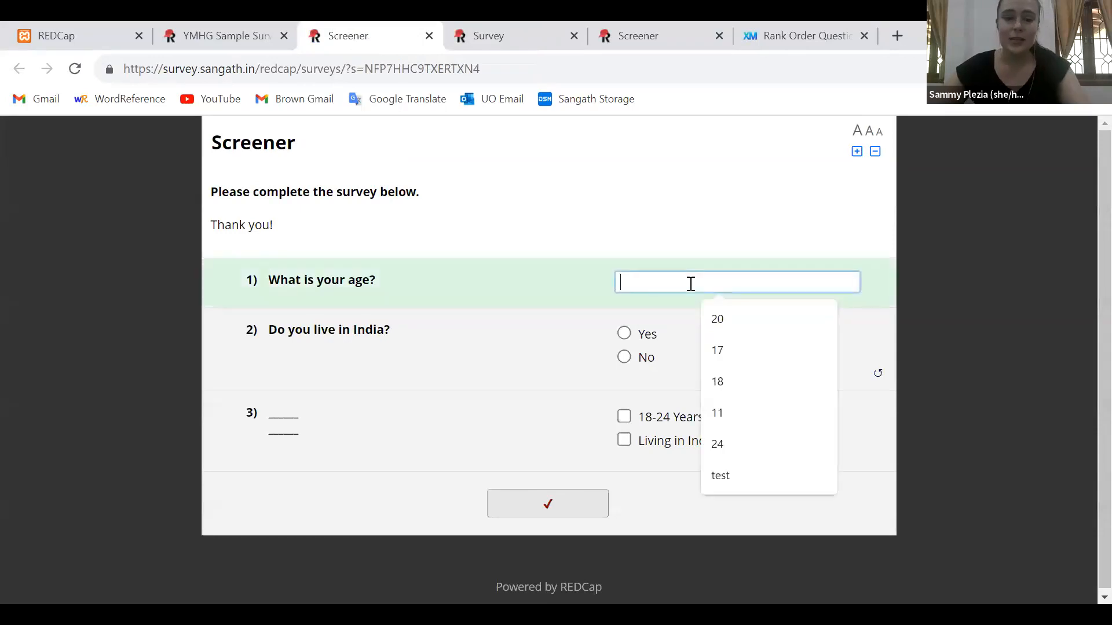
{"action": "type", "text": "17"}
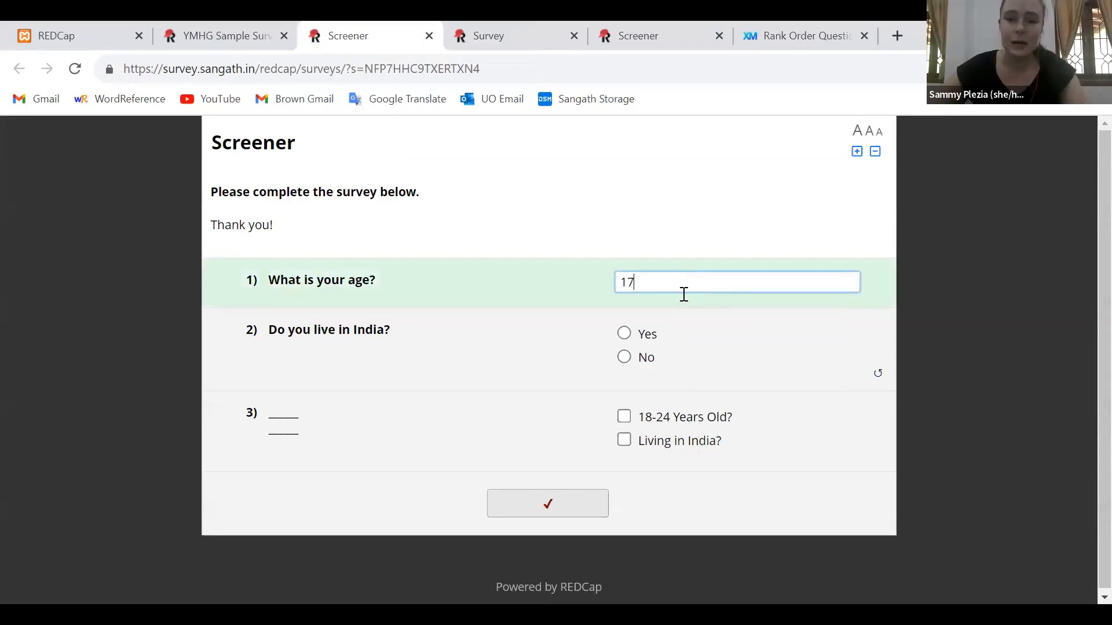
{"action": "left_click", "coordinate": [627, 338]}
{"action": "left_click", "coordinate": [622, 456]}
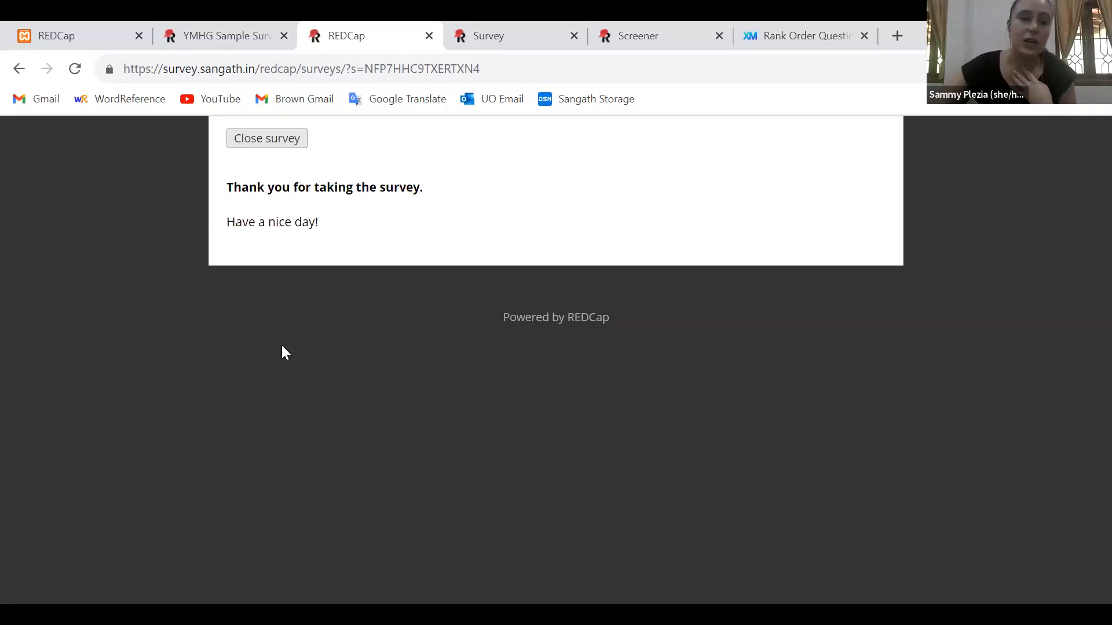
{"action": "left_click_drag", "start_coordinate": [284, 351], "coordinate": [225, 186]}
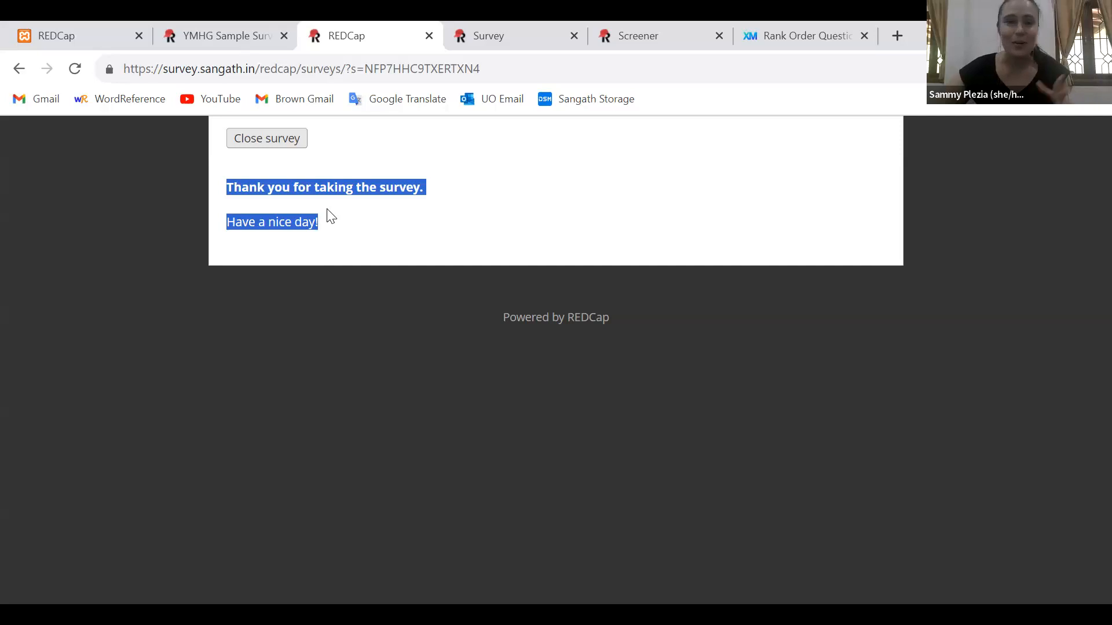
Return to the YMHG Sample Survey project and open the Survey instrument in the Online Designer
{"action": "left_click", "coordinate": [195, 26]}
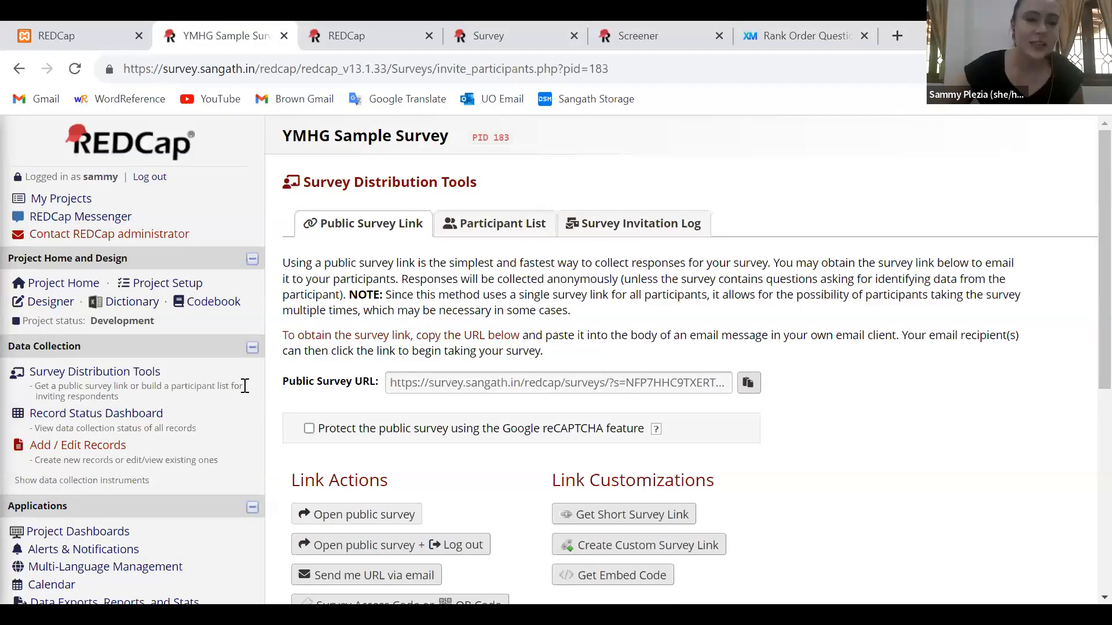
{"action": "scroll", "coordinate": [53, 270], "scroll_direction": "down", "scroll_amount": 1}
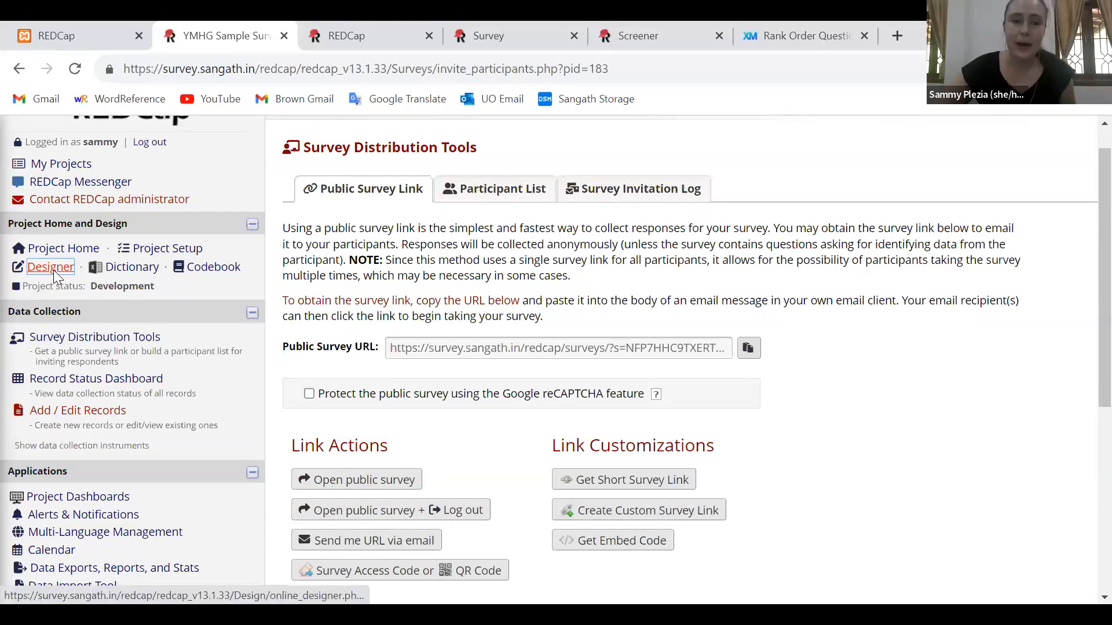
{"action": "scroll", "coordinate": [53, 270], "scroll_direction": "up", "scroll_amount": 1}
{"action": "left_click", "coordinate": [55, 305]}
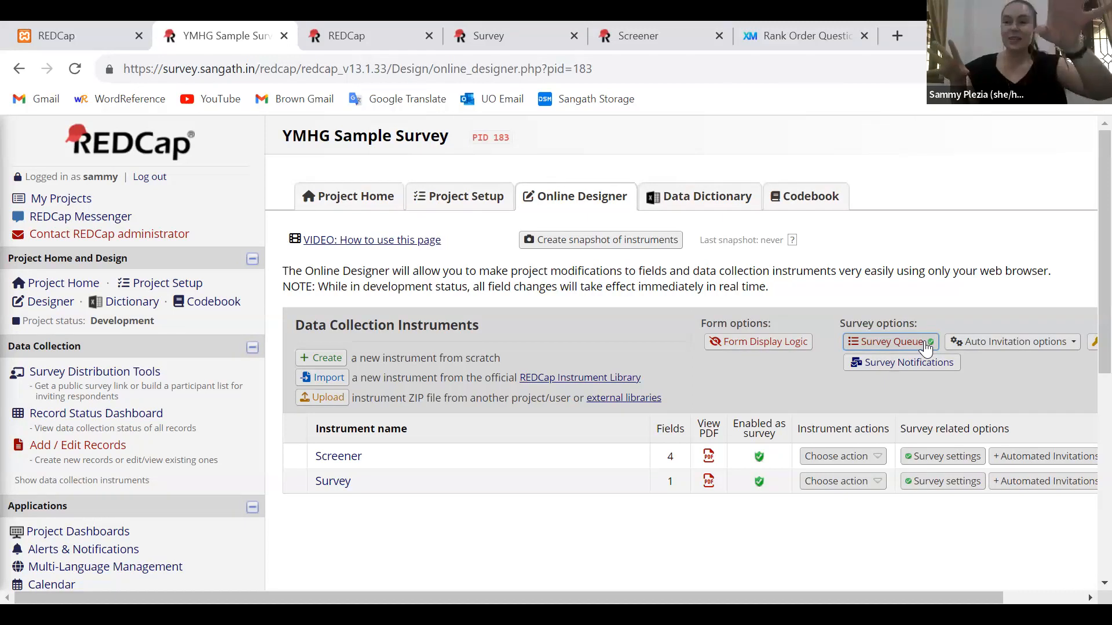
{"action": "left_click", "coordinate": [342, 482]}
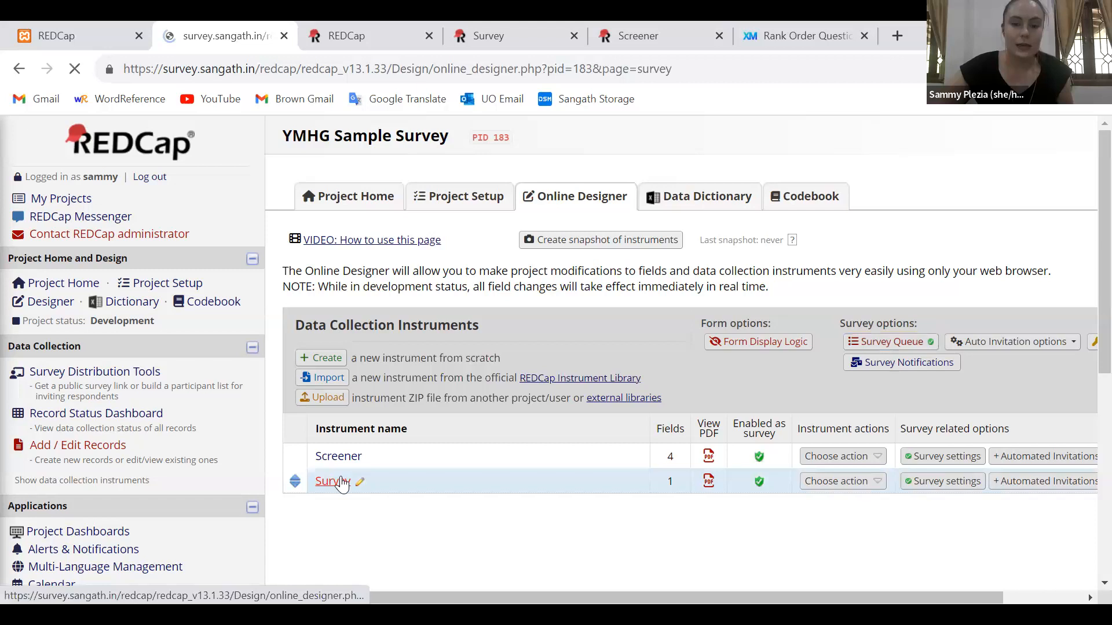
{"action": "scroll", "coordinate": [520, 496], "scroll_direction": "down", "scroll_amount": 1}
{"action": "scroll", "coordinate": [520, 496], "scroll_direction": "down", "scroll_amount": 1}
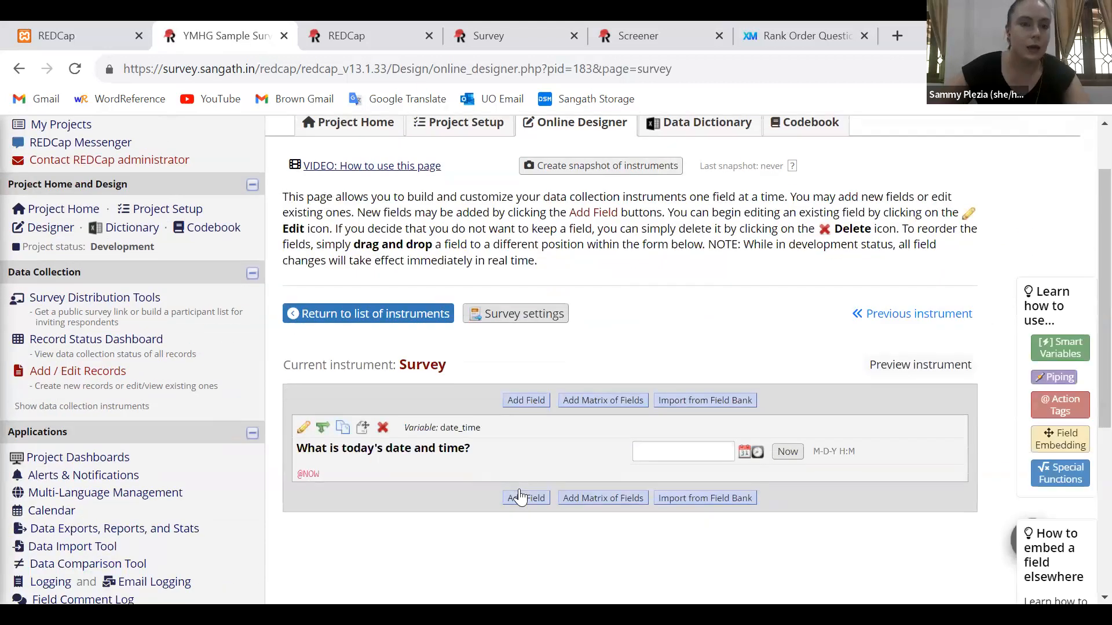
Add a Multiple Choice - Radio Buttons (Single Answer) field below the date and time question, labelled "What is your gender identity?"
{"action": "left_click", "coordinate": [520, 497]}
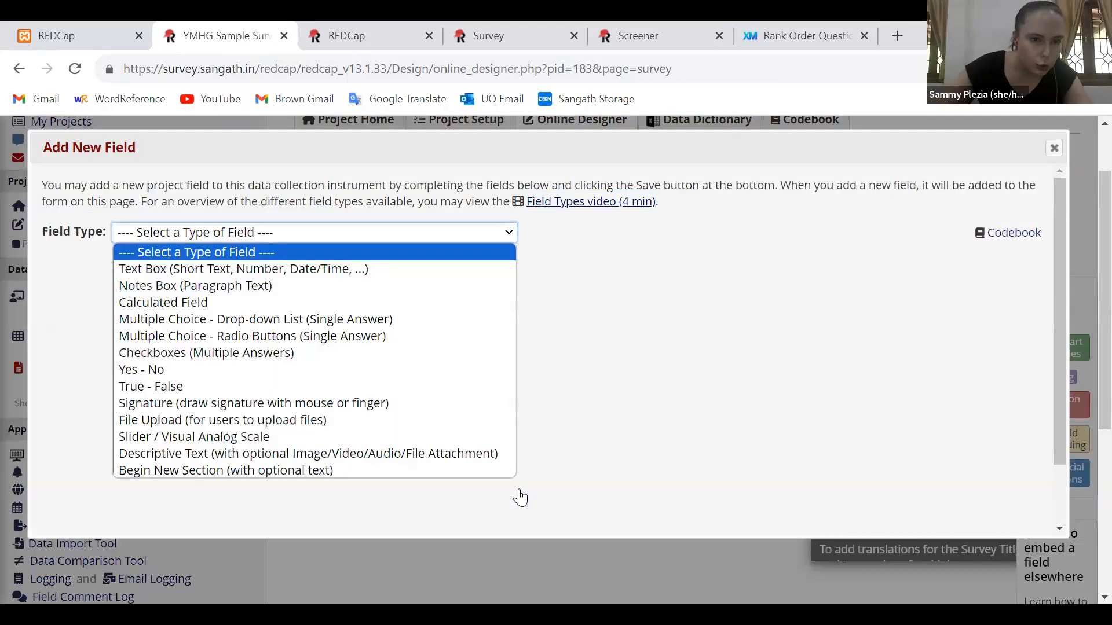
{"action": "left_click", "coordinate": [250, 342]}
{"action": "type", "text": "wHAT"}
{"action": "key", "text": "BackSpace"}
{"action": "key", "text": "BackSpace"}
{"action": "key", "text": "BackSpace"}
{"action": "key", "text": "BackSpace"}
{"action": "type", "text": "What "}
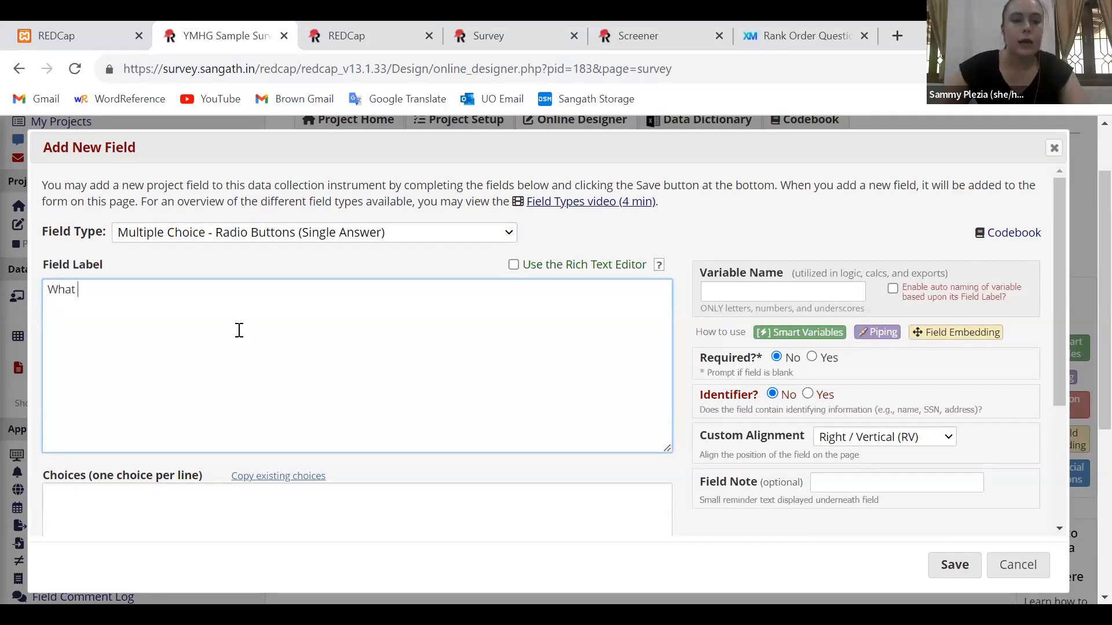
{"action": "type", "text": "is your gender identity?"}
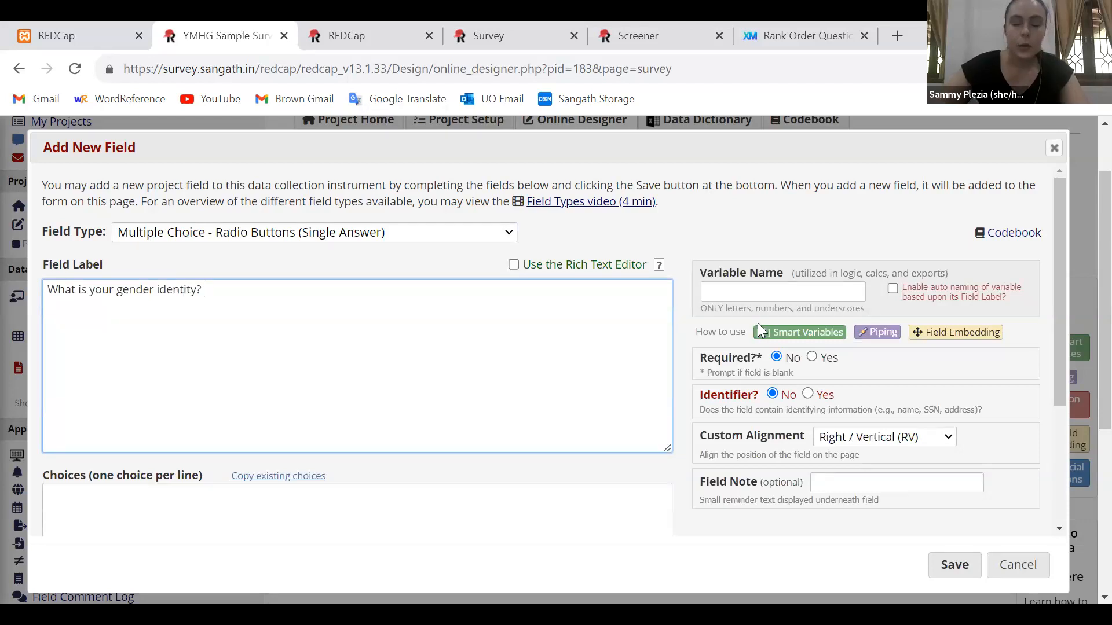
Set the gender identity field's variable name to gender
{"action": "left_click", "coordinate": [747, 300]}
{"action": "type", "text": "gender"}
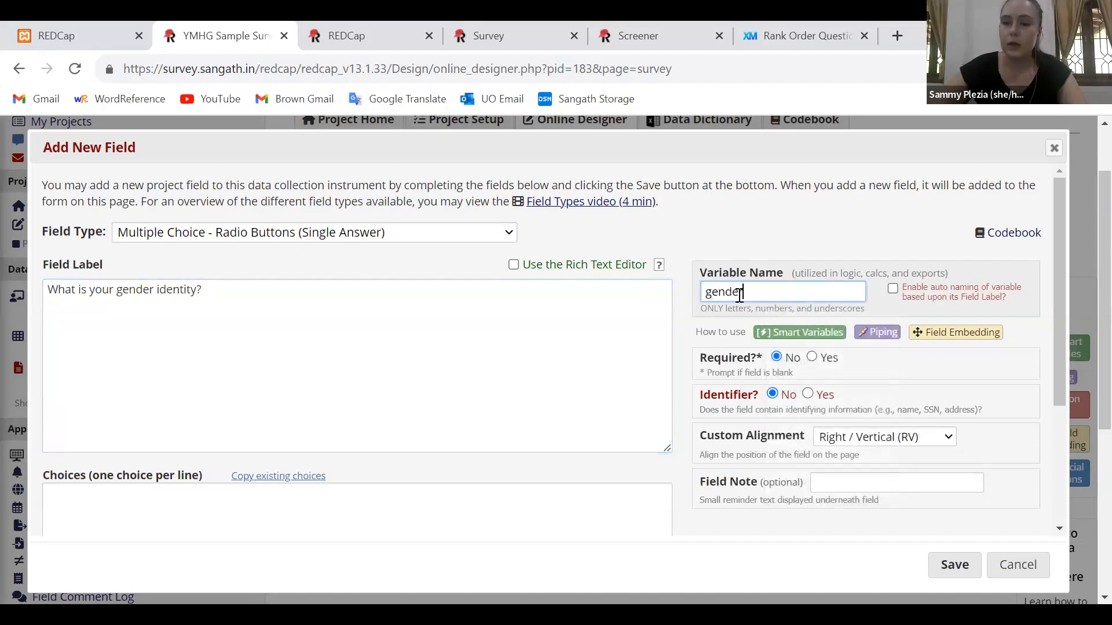
{"action": "left_click", "coordinate": [726, 355]}
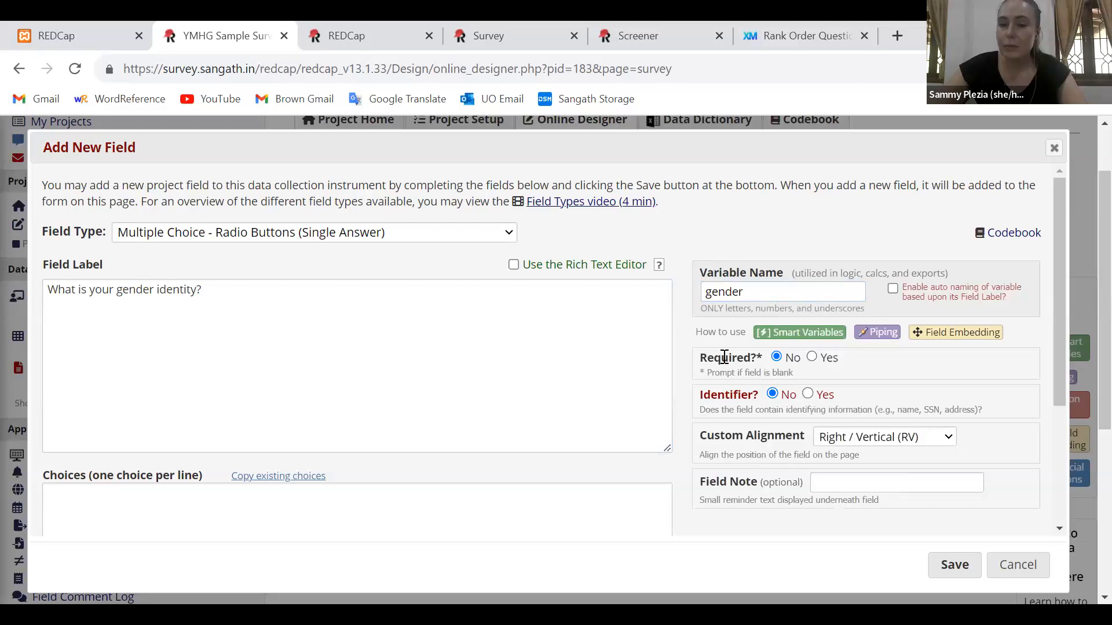
{"action": "triple_click", "coordinate": [724, 357]}
{"action": "left_click", "coordinate": [717, 360]}
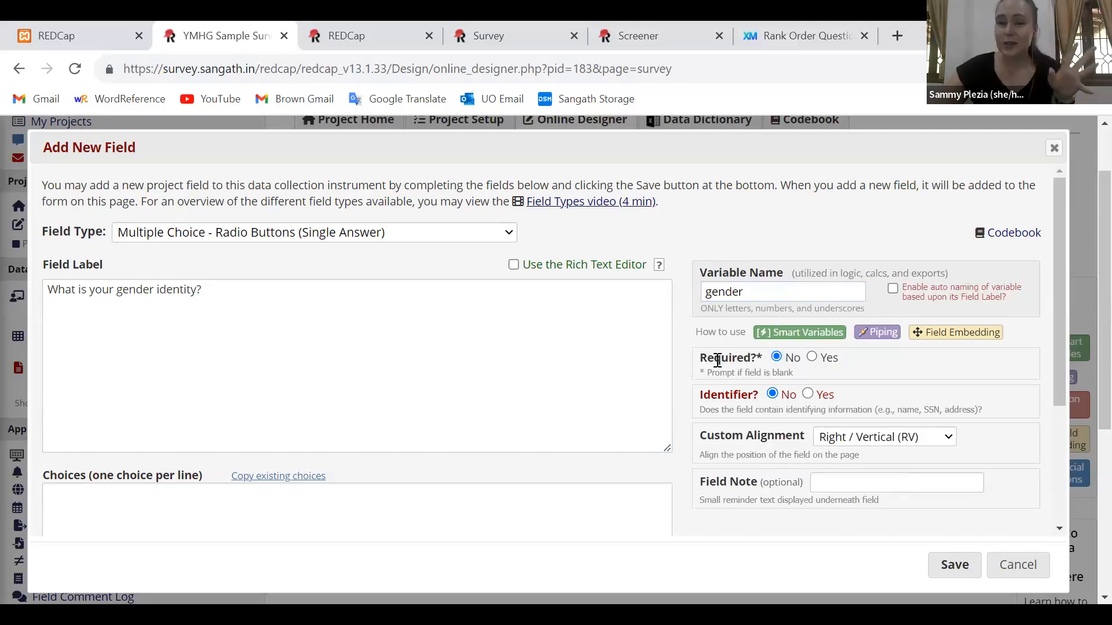
{"action": "triple_click", "coordinate": [718, 360]}
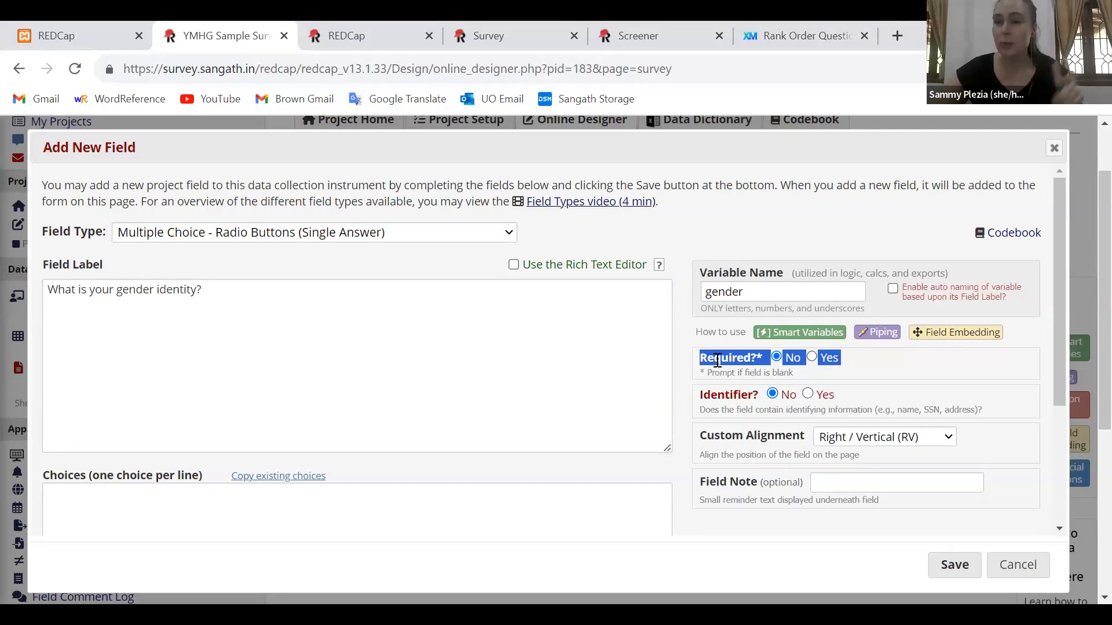
{"action": "double_click", "coordinate": [718, 360]}
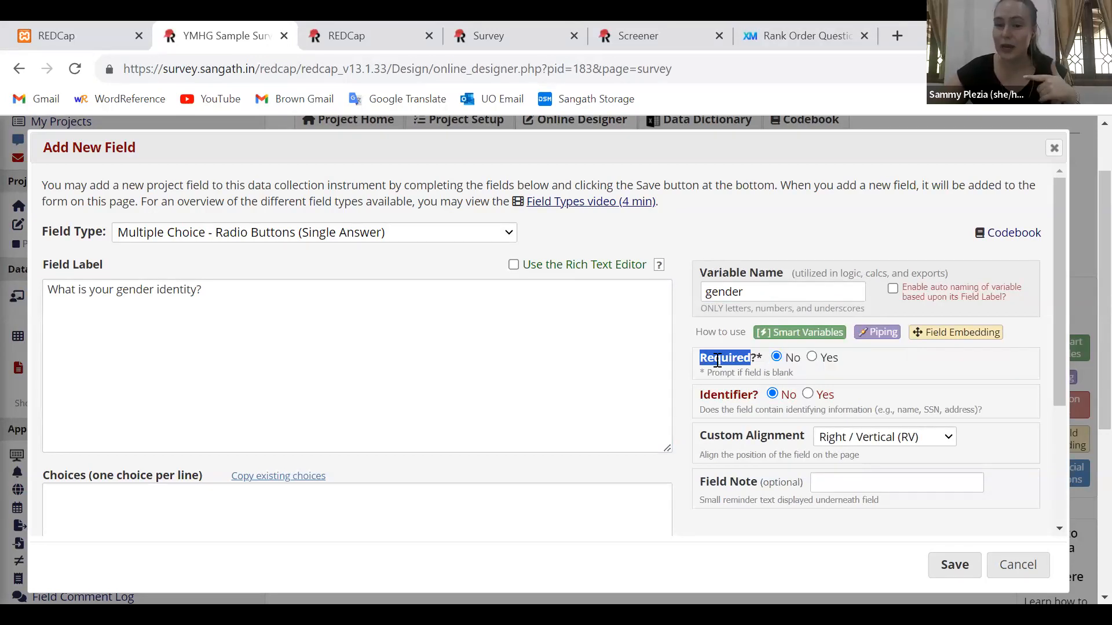
{"action": "triple_click", "coordinate": [717, 360]}
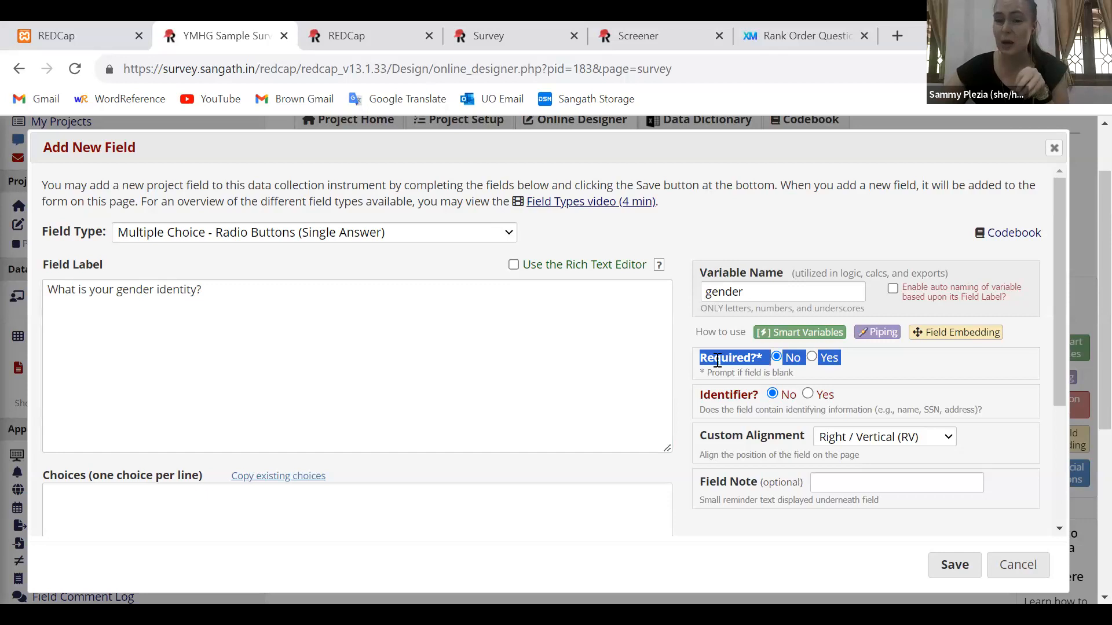
{"action": "triple_click", "coordinate": [726, 392]}
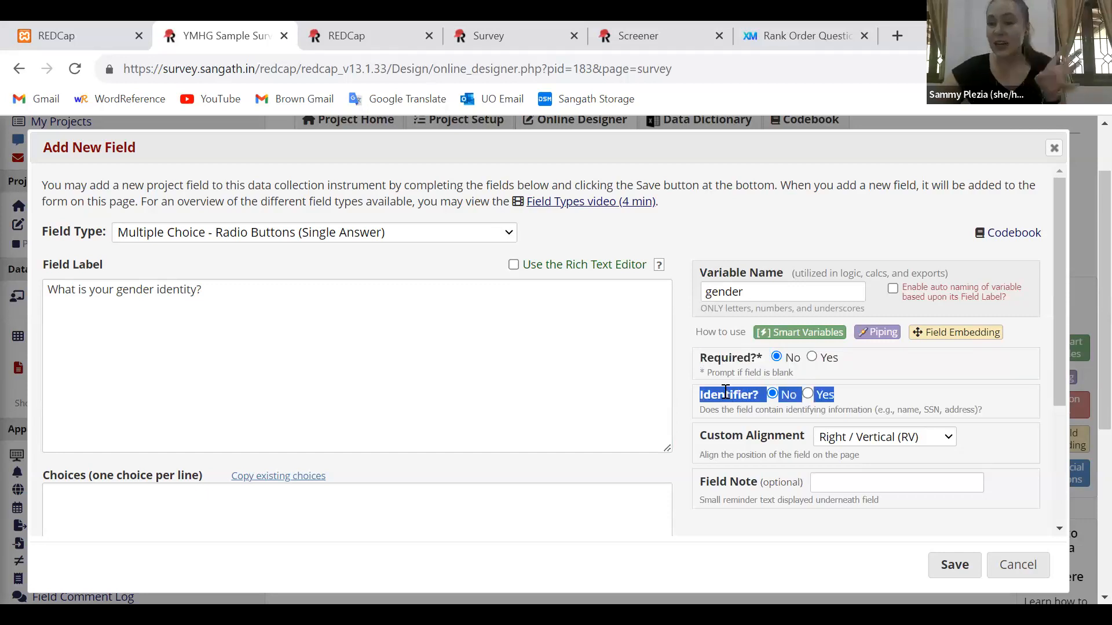
{"action": "left_click", "coordinate": [676, 389]}
Enter "1, Cisgender woman" as the first answer choice of the gender identity field
{"action": "scroll", "coordinate": [676, 389], "scroll_direction": "down", "scroll_amount": 2}
{"action": "left_click", "coordinate": [281, 426]}
{"action": "type", "text": "1, Cisgender woman"}
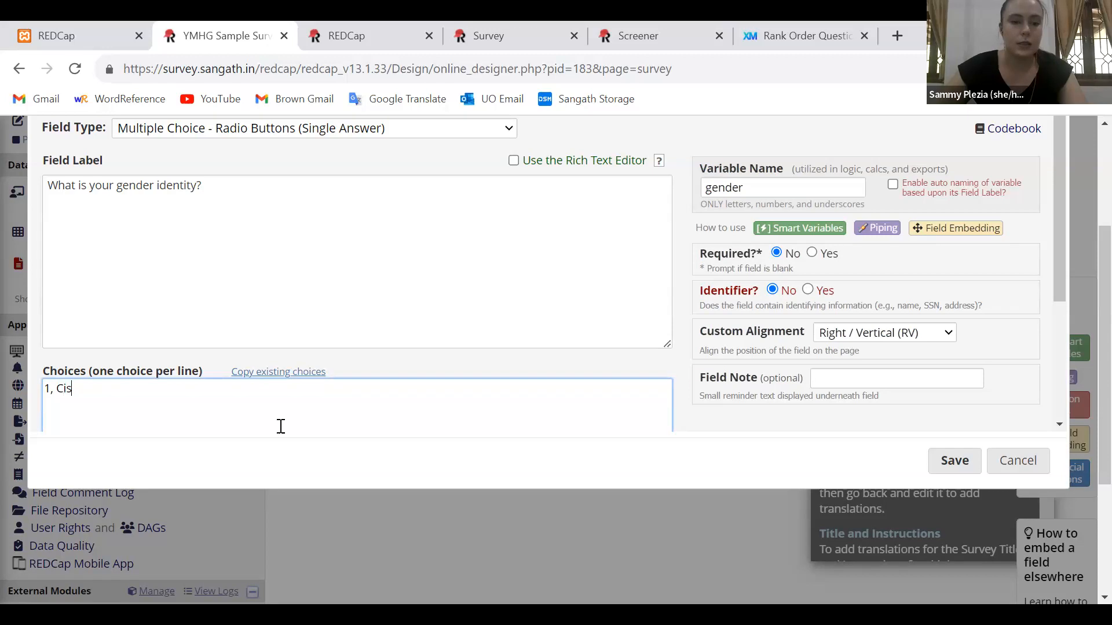
Add the gender identity choices "2, Cisgender man", "3, Transgender woman" and "4, Transgender man", each on its own line
{"action": "key", "text": "Return"}
{"action": "type", "text": "2, Cisgender am"}
{"action": "key", "text": "BackSpace"}
{"action": "key", "text": "BackSpace"}
{"action": "type", "text": "man"}
{"action": "key", "text": "Return"}
{"action": "type", "text": "3, Transgender woman"}
{"action": "key", "text": "Return"}
{"action": "type", "text": "4, Transgender man"}
Add "5, Gender non conforming / nonbinary" as the fifth gender identity choice
{"action": "key", "text": "Return"}
{"action": "type", "text": "5, Gender on"}
{"action": "key", "text": "BackSpace"}
{"action": "key", "text": "BackSpace"}
{"action": "type", "text": "non conforming o"}
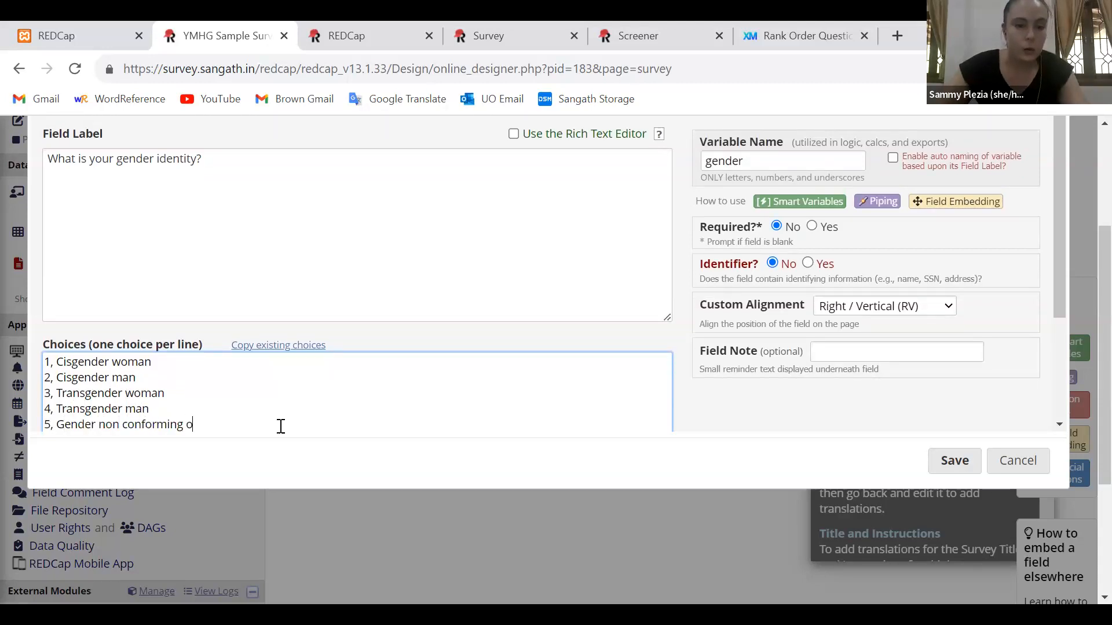
{"action": "key", "text": "BackSpace"}
{"action": "type", "text": "/ nonbinary"}
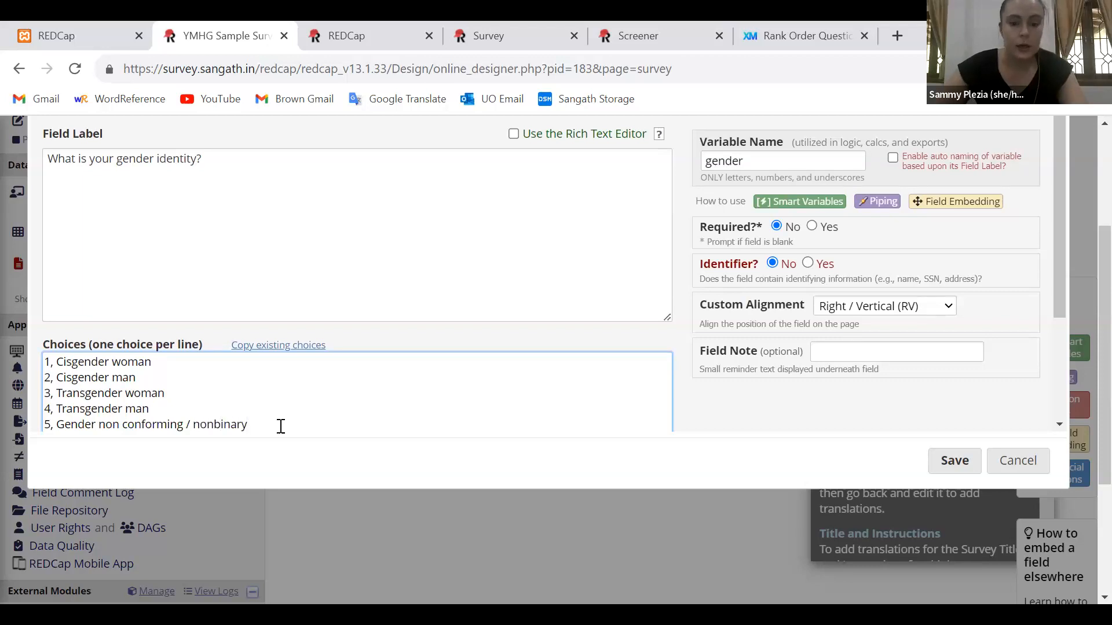
Add the sixth choice "6, Other: {other_gender}" to embed the other_gender field beside the Other option
{"action": "key", "text": "Return"}
{"action": "type", "text": "6,"}
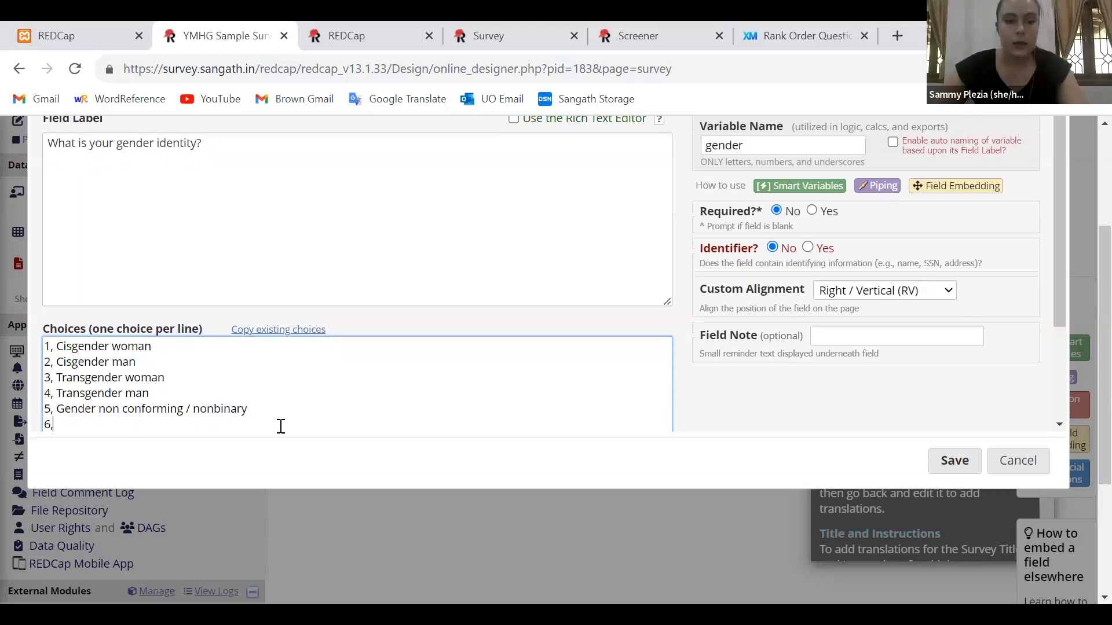
{"action": "type", "text": " Other:"}
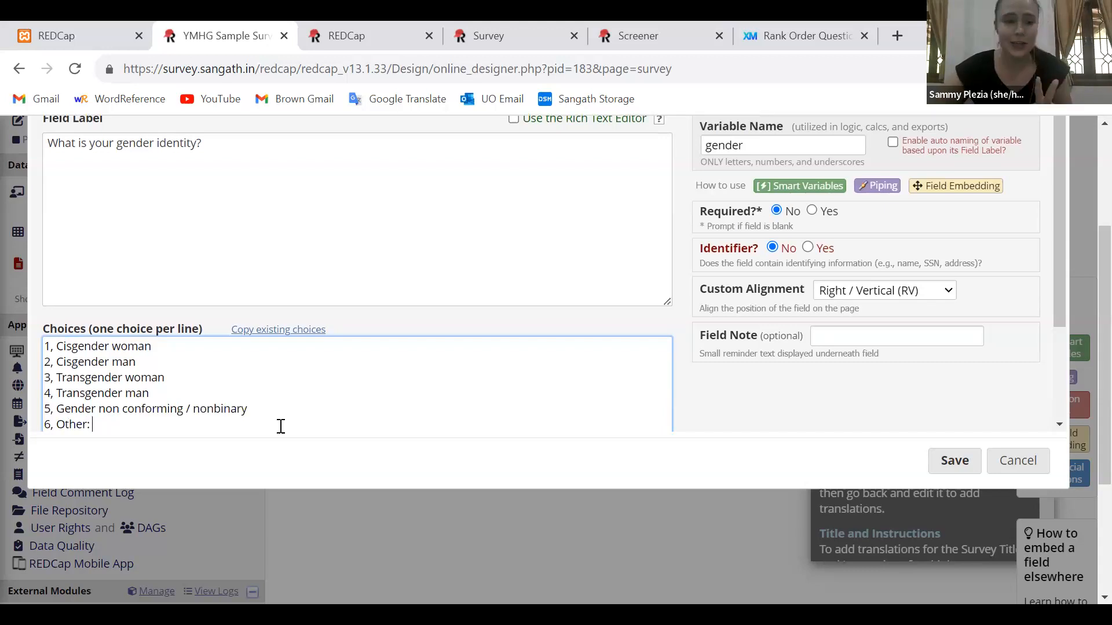
{"action": "type", "text": "{o"}
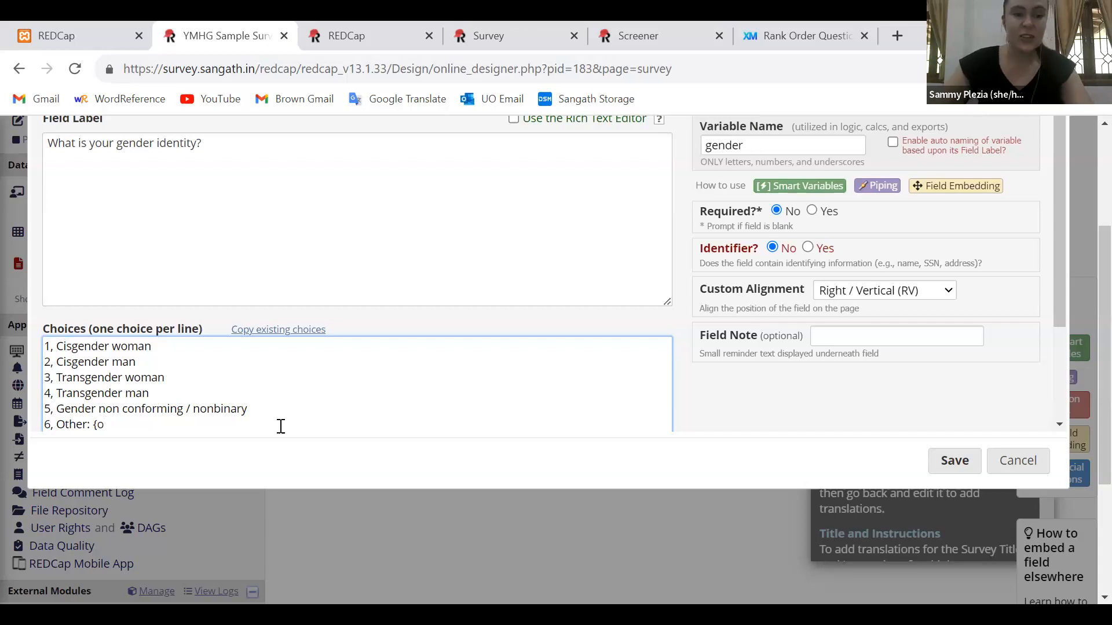
{"action": "type", "text": "ther"}
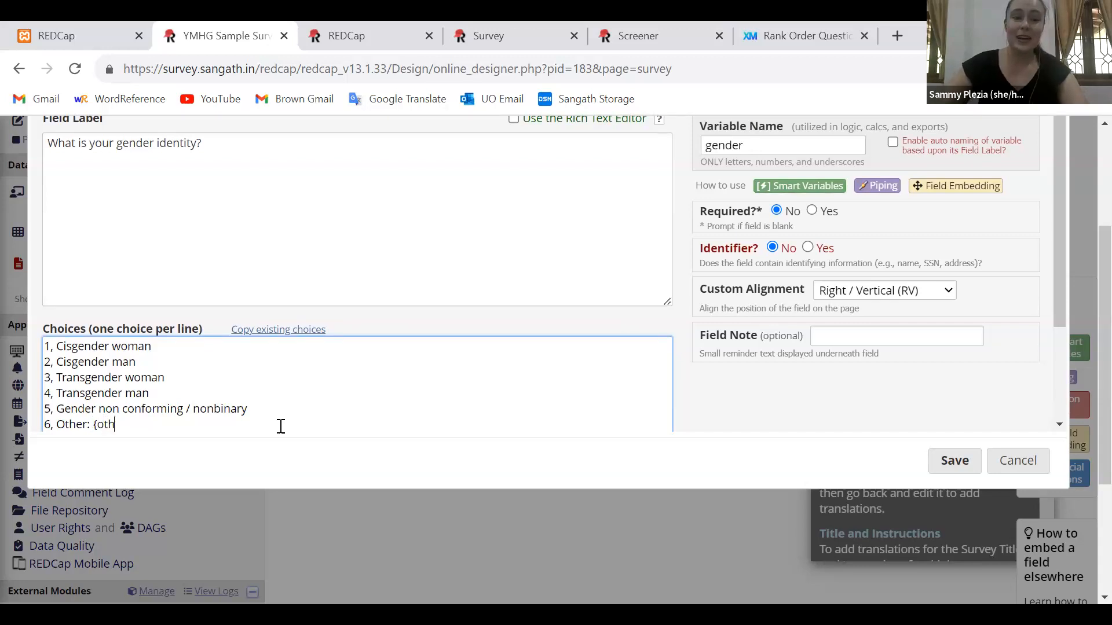
{"action": "type", "text": "_gender}"}
Write sample bracket pairs "[ ]" and "{ }" on separate lines below the choices and highlight the square pair
{"action": "key", "text": "Return"}
{"action": "key", "text": "Return"}
{"action": "type", "text": "[ ]"}
{"action": "key", "text": "Return"}
{"action": "key", "text": "Return"}
{"action": "type", "text": "{ }"}
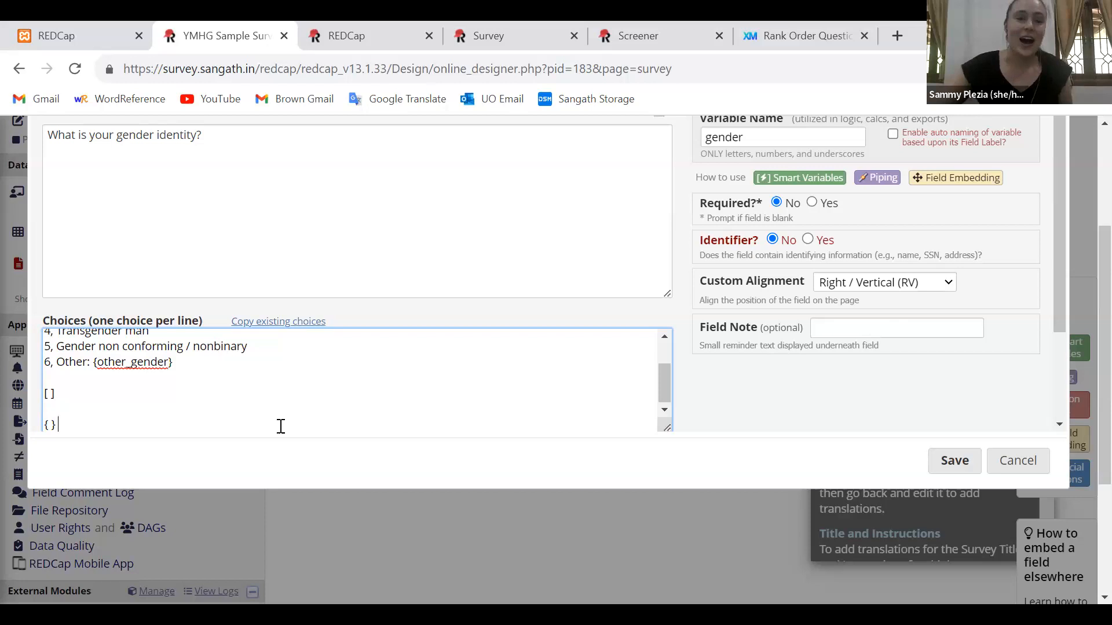
{"action": "left_click_drag", "start_coordinate": [45, 394], "coordinate": [60, 395]}
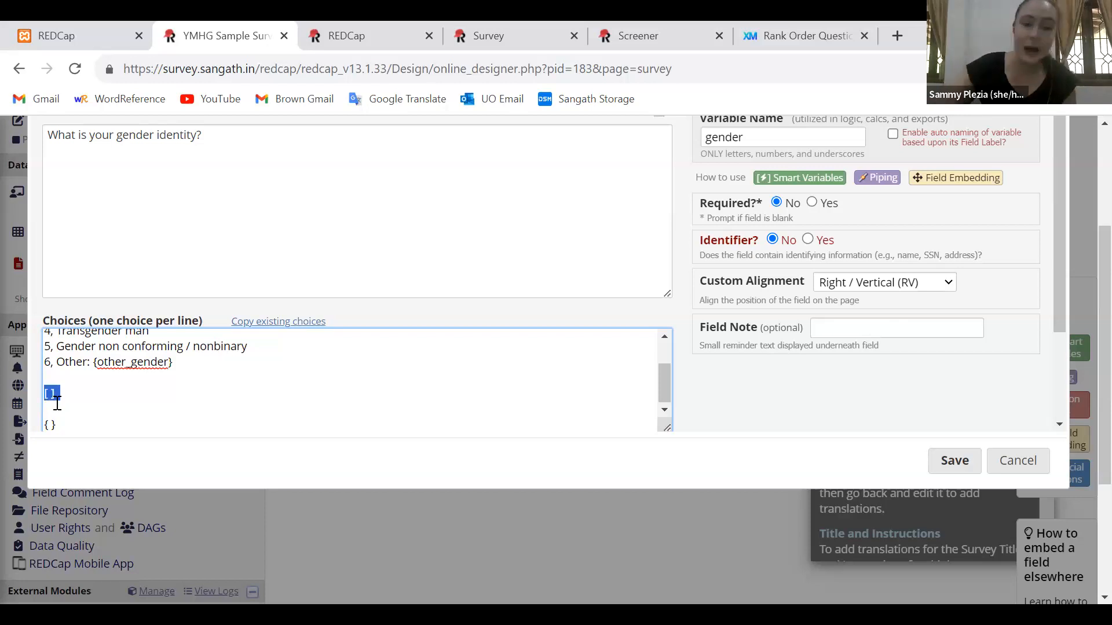
{"action": "triple_click", "coordinate": [52, 396]}
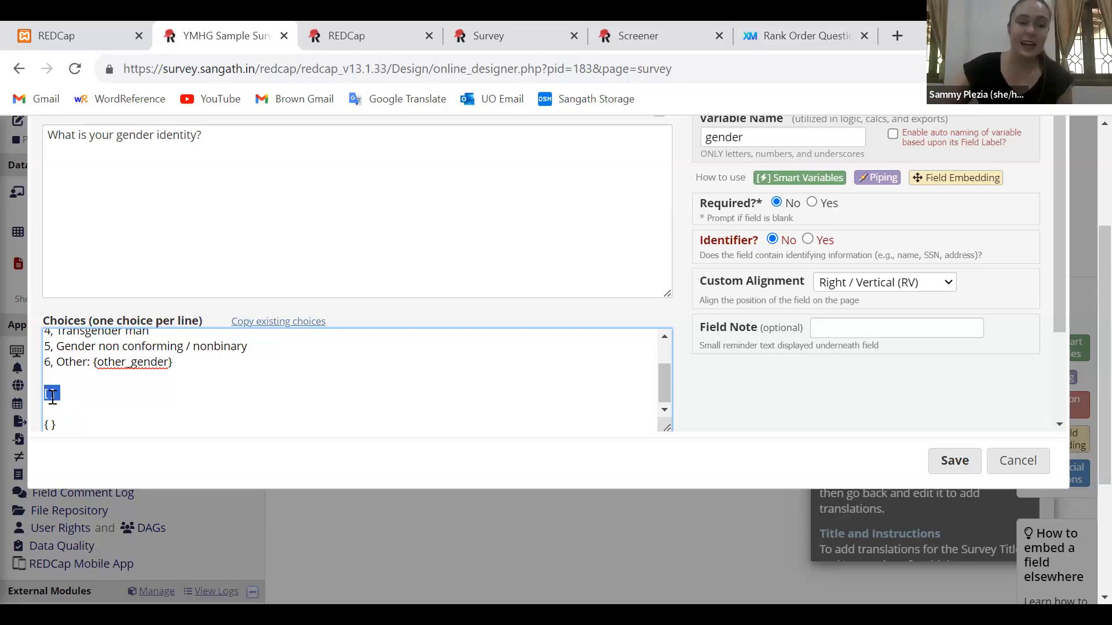
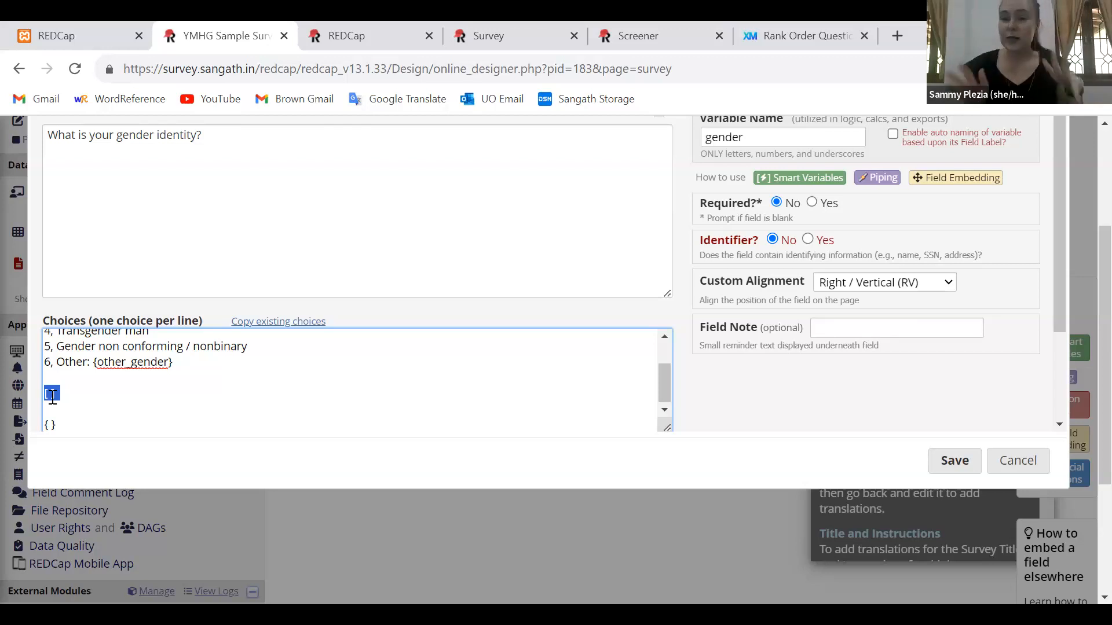
Remove the sample square and curly bracket pairs below the gender identity choices and save the field
{"action": "key", "text": "BackSpace"}
{"action": "key", "text": "BackSpace"}
{"action": "key", "text": "BackSpace"}
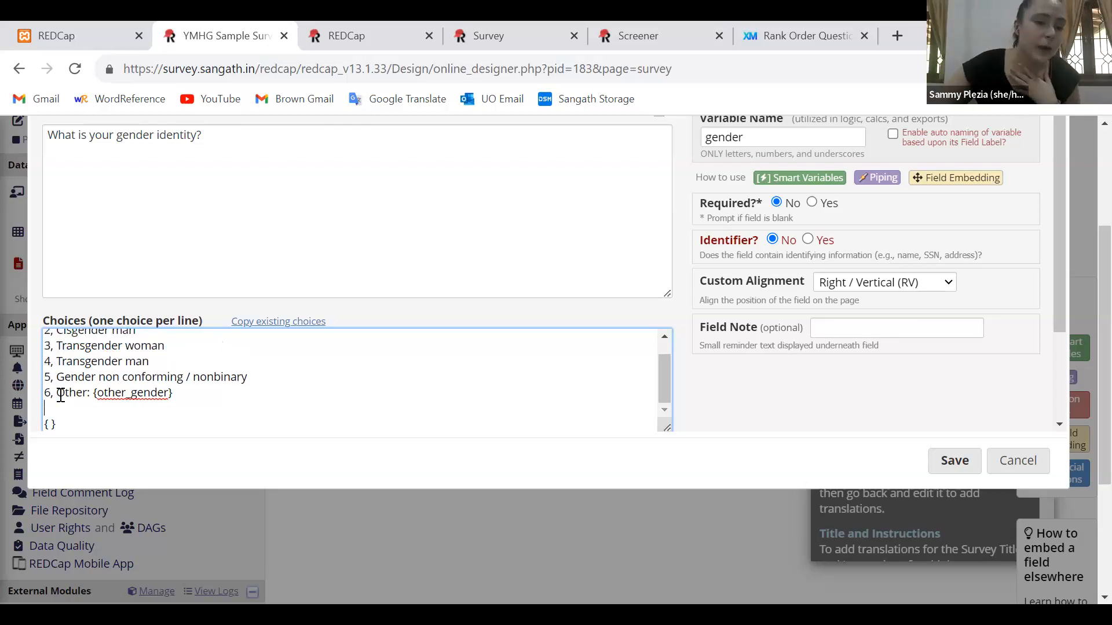
{"action": "left_click_drag", "start_coordinate": [69, 424], "coordinate": [38, 395]}
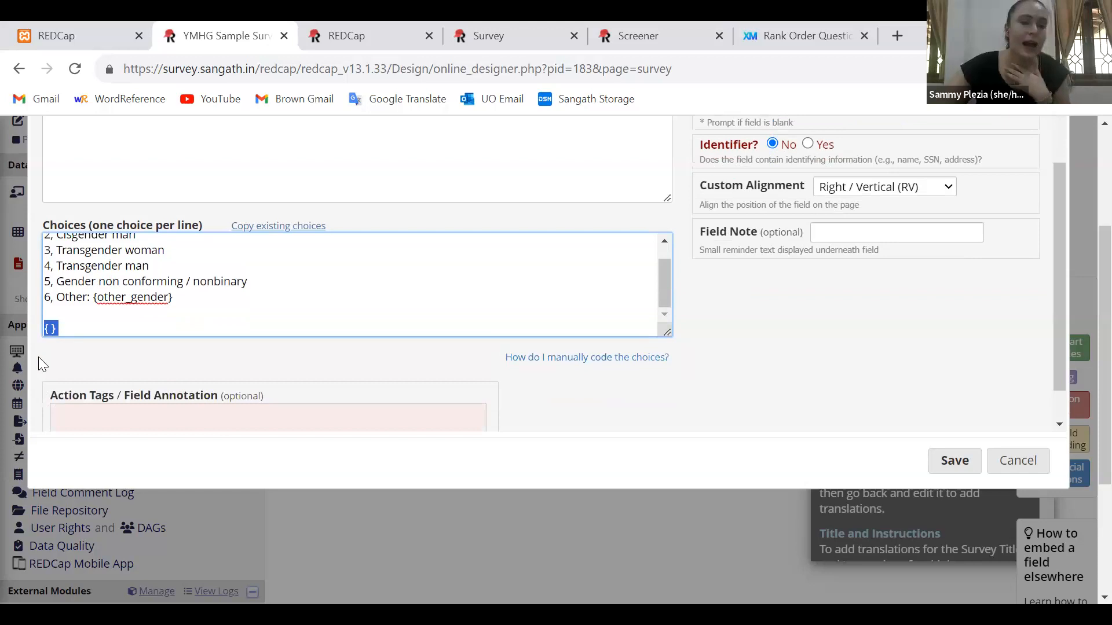
{"action": "scroll", "coordinate": [38, 357], "scroll_direction": "up", "scroll_amount": 1}
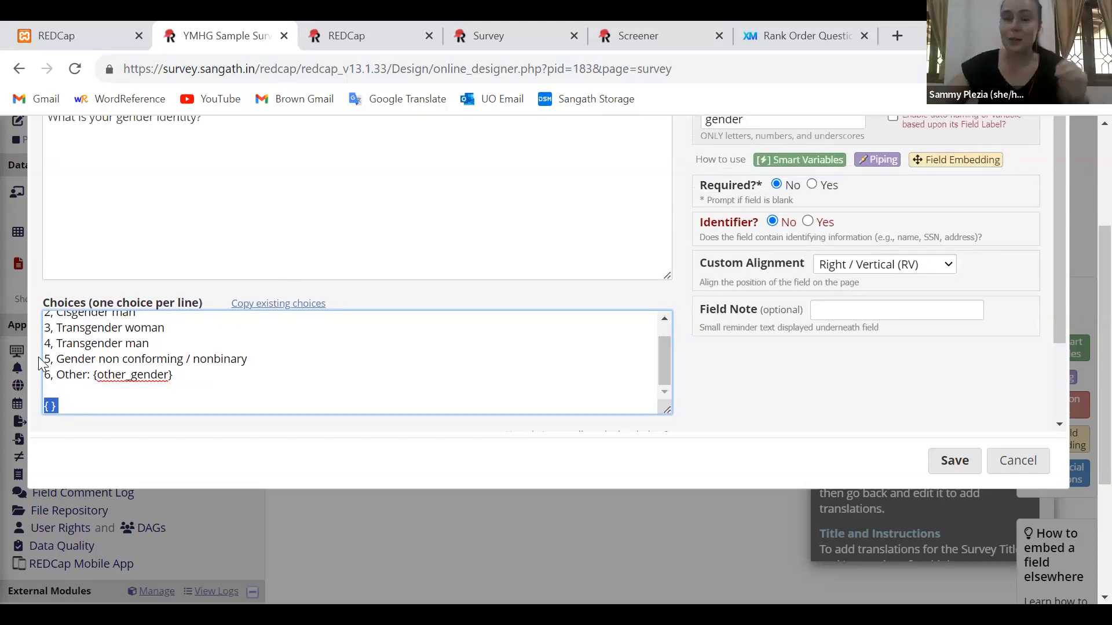
{"action": "key", "text": "BackSpace"}
{"action": "key", "text": "BackSpace"}
{"action": "key", "text": "BackSpace"}
{"action": "left_click", "coordinate": [944, 470]}
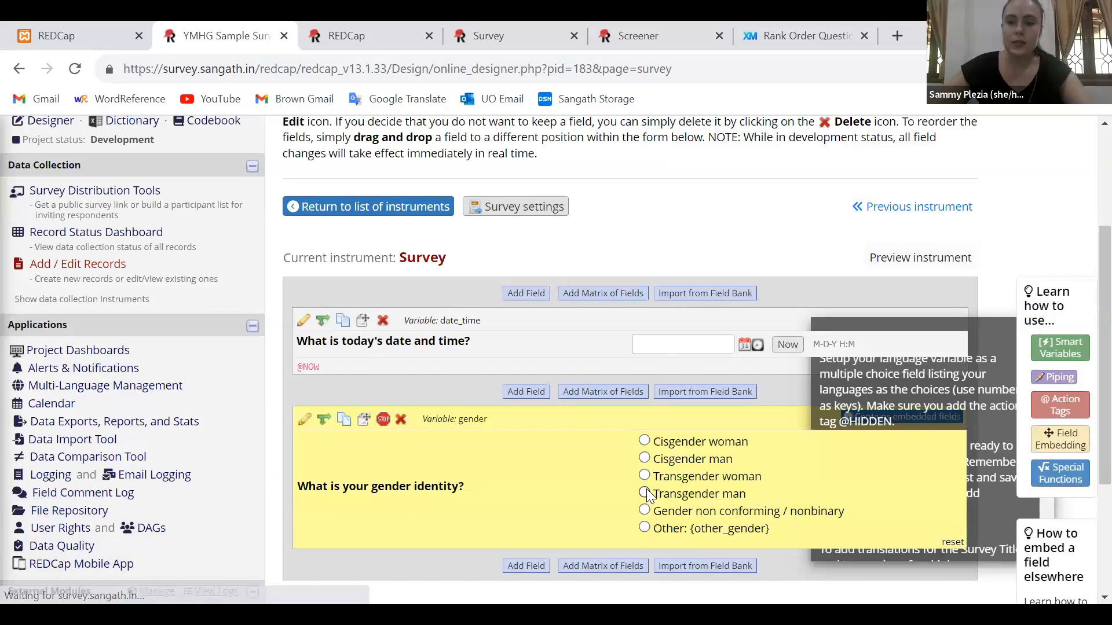
Add a Text Box field below the gender question, labelled "Other:" with the variable name other_gender, and save it
{"action": "scroll", "coordinate": [654, 458], "scroll_direction": "down", "scroll_amount": 3}
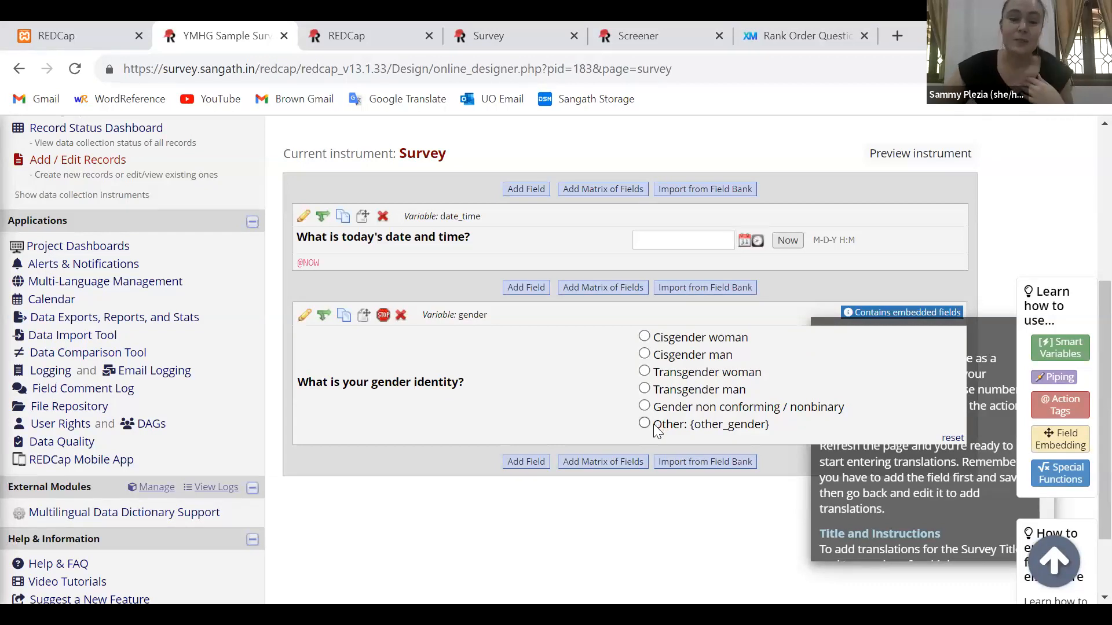
{"action": "left_click", "coordinate": [280, 315]}
{"action": "type", "text": "Other:"}
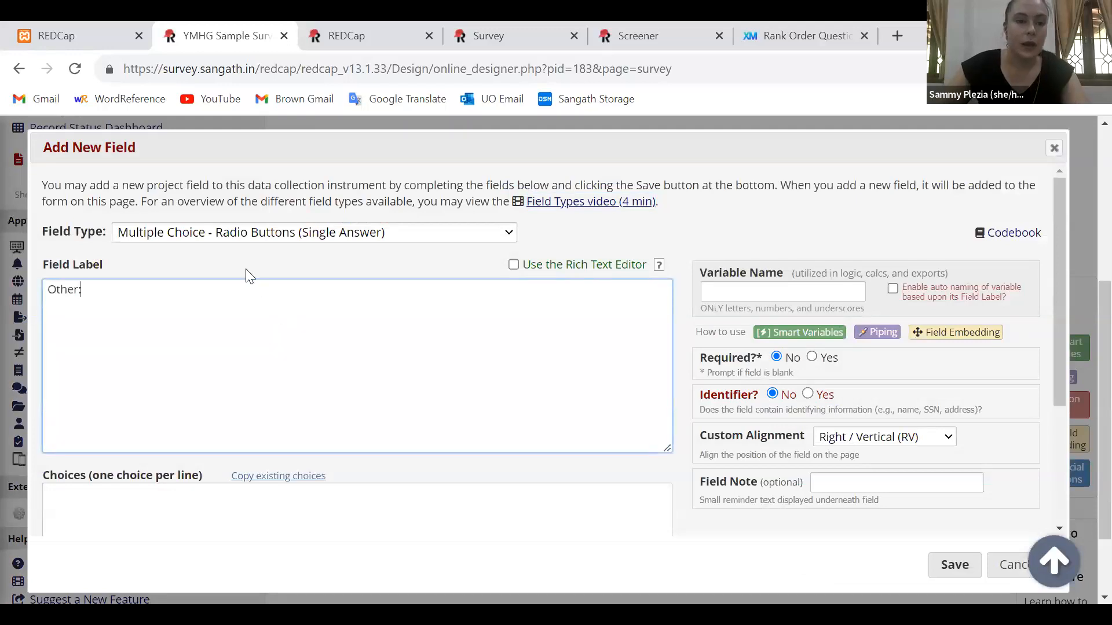
{"action": "left_click", "coordinate": [218, 234]}
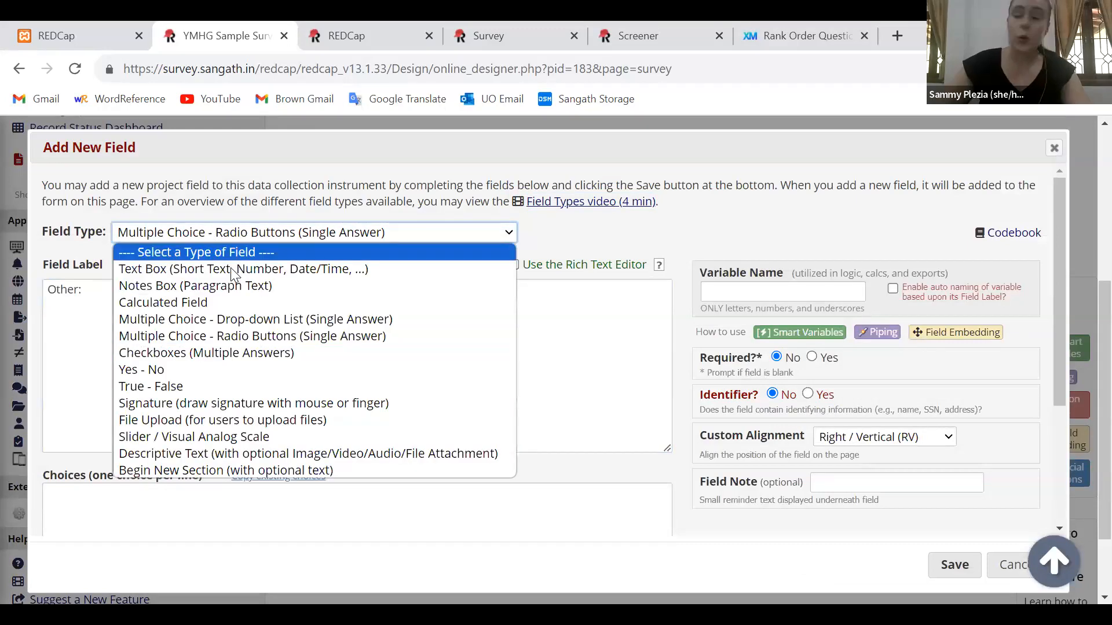
{"action": "left_click", "coordinate": [231, 268]}
{"action": "left_click", "coordinate": [758, 291]}
{"action": "type", "text": "oth"}
{"action": "type", "text": "gender"}
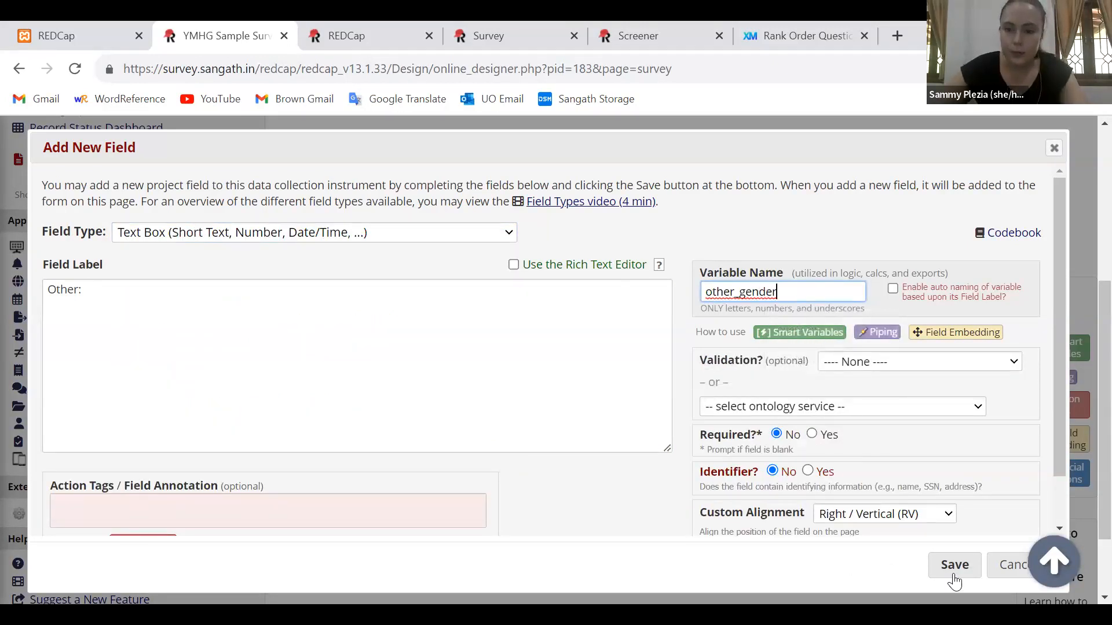
{"action": "left_click", "coordinate": [954, 566]}
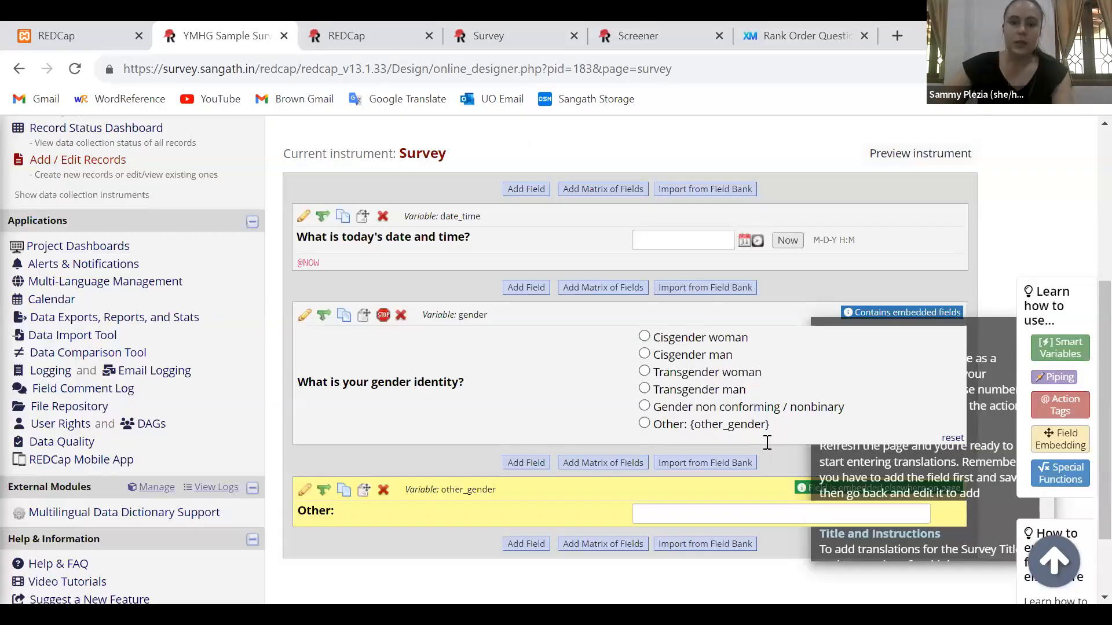
Compare the {other_gender} placeholder in the gender question's last choice with the separate other_gender field below it
{"action": "scroll", "coordinate": [767, 443], "scroll_direction": "down", "scroll_amount": 1}
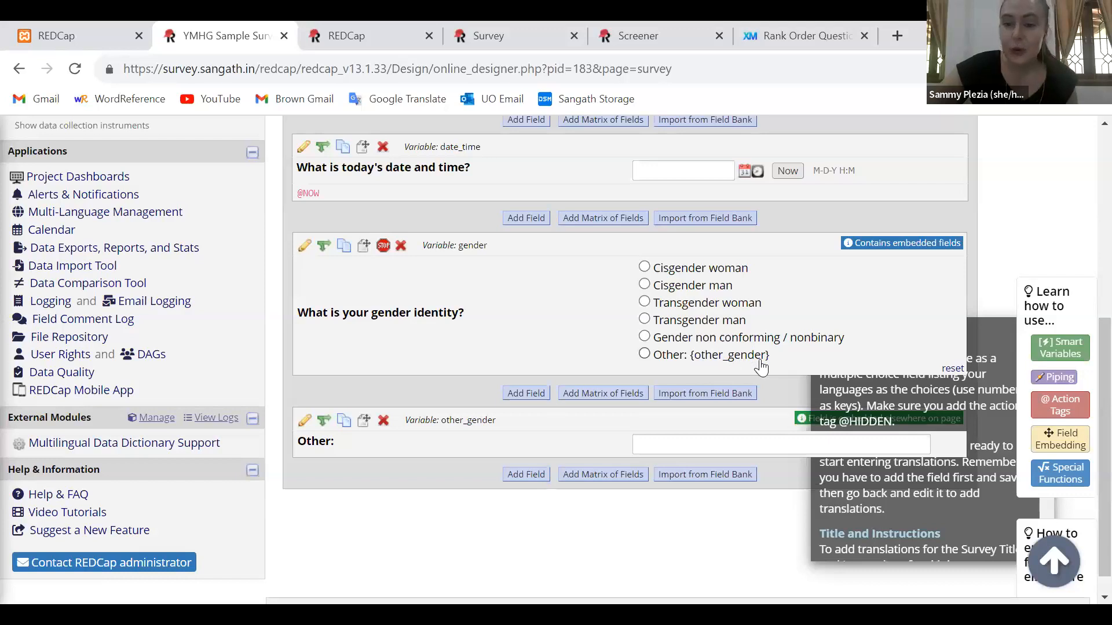
{"action": "scroll", "coordinate": [759, 359], "scroll_direction": "down", "scroll_amount": 1}
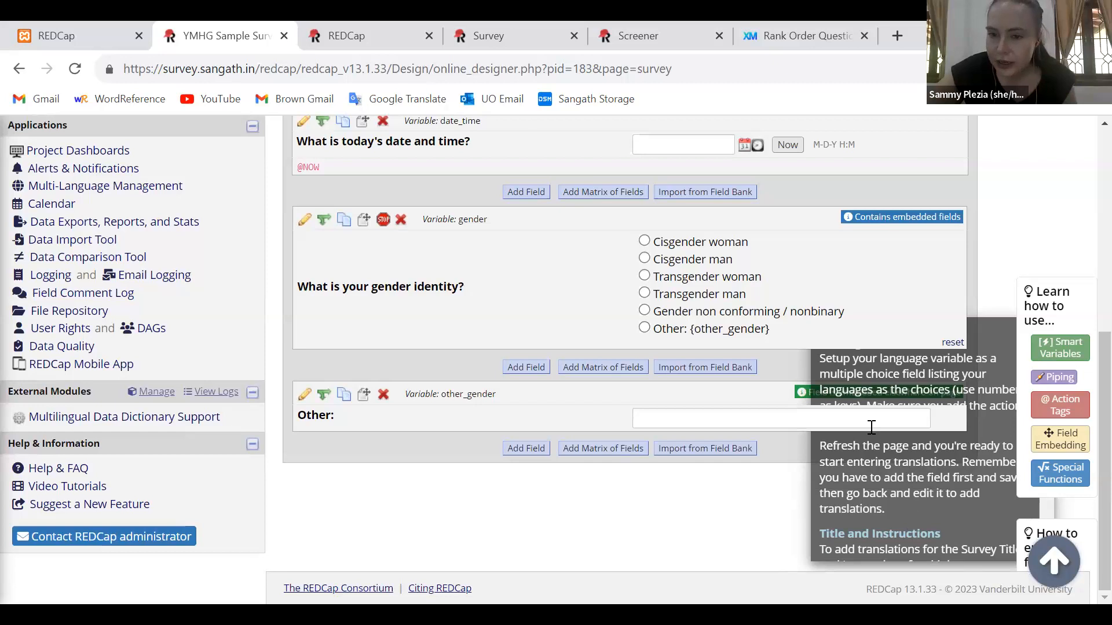
{"action": "scroll", "coordinate": [871, 427], "scroll_direction": "up", "scroll_amount": 3}
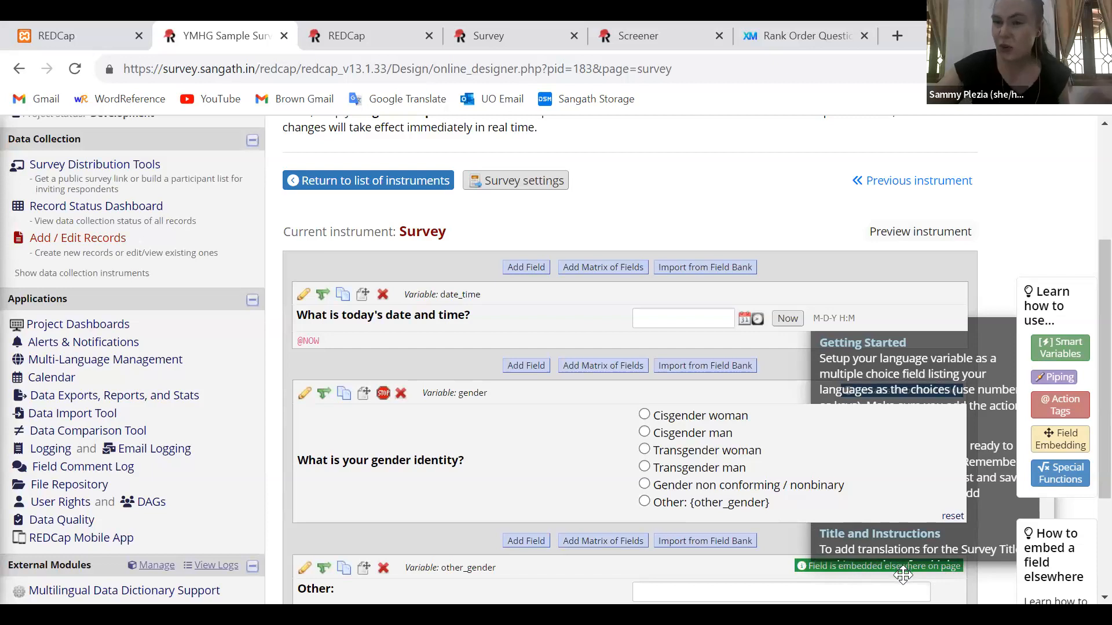
{"action": "scroll", "coordinate": [721, 497], "scroll_direction": "down", "scroll_amount": 2}
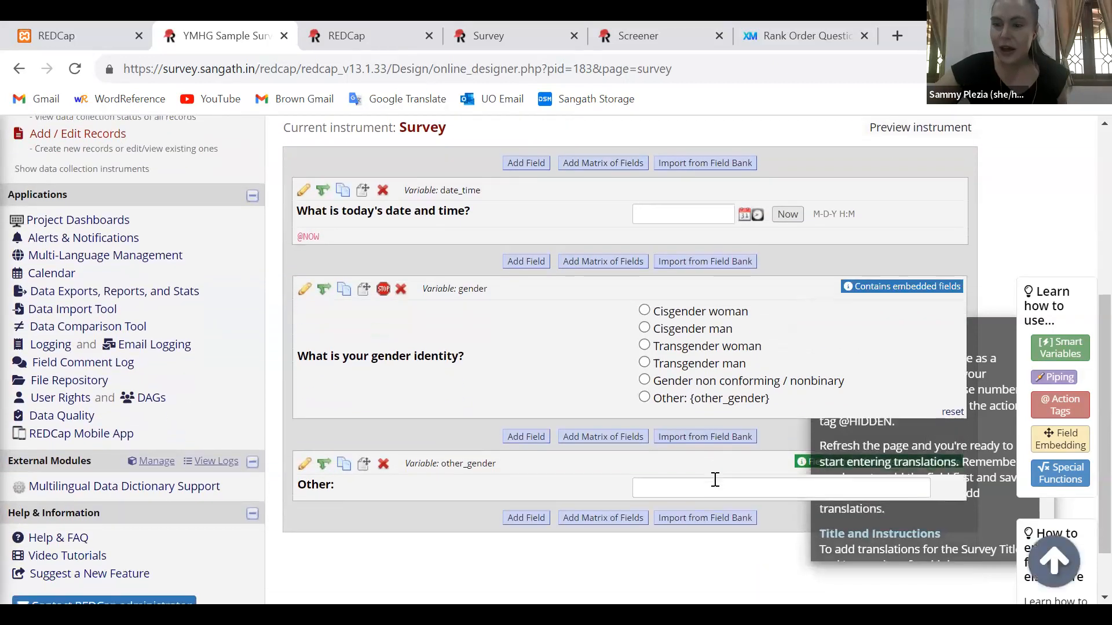
{"action": "scroll", "coordinate": [716, 480], "scroll_direction": "down", "scroll_amount": 1}
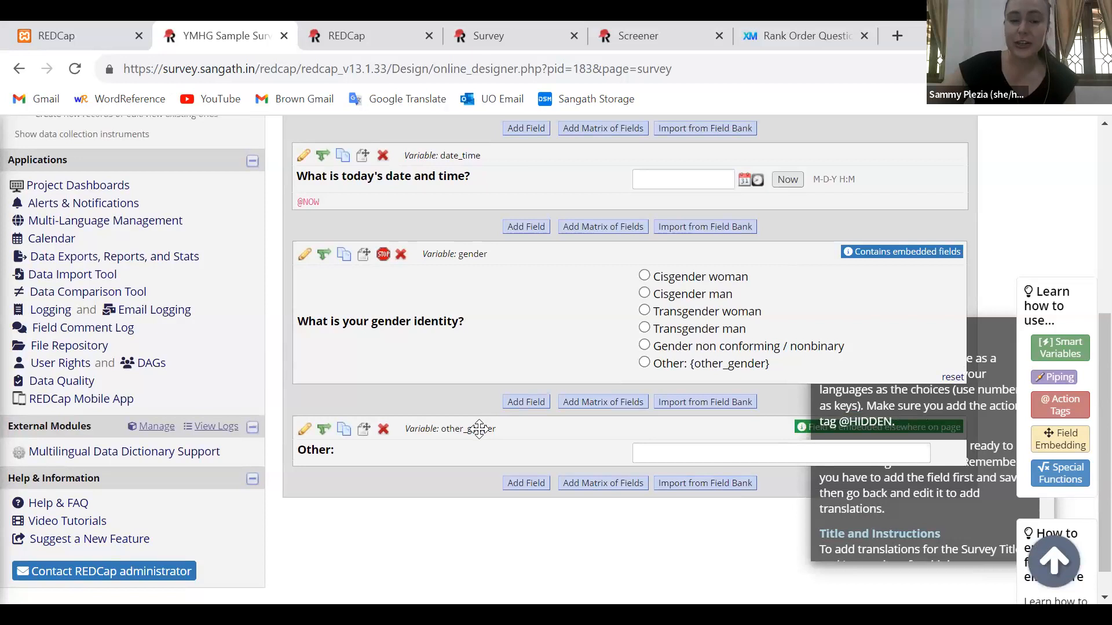
{"action": "scroll", "coordinate": [479, 429], "scroll_direction": "up", "scroll_amount": 2}
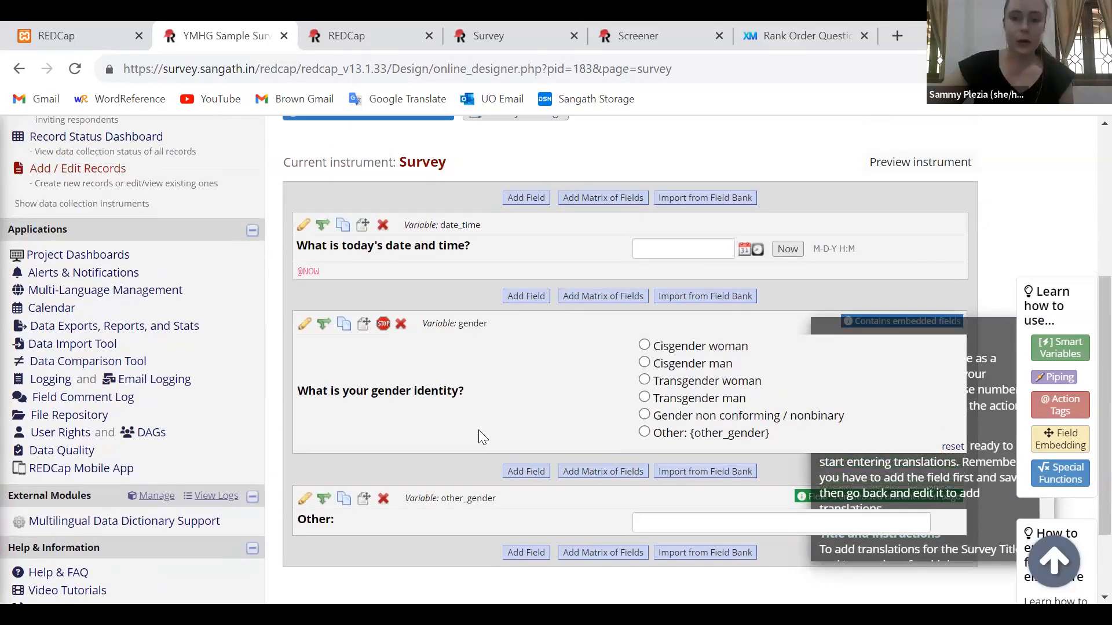
Open Survey Distribution Tools in a new browser tab and launch the public survey
{"action": "left_click", "coordinate": [372, 30]}
{"action": "left_click", "coordinate": [269, 137]}
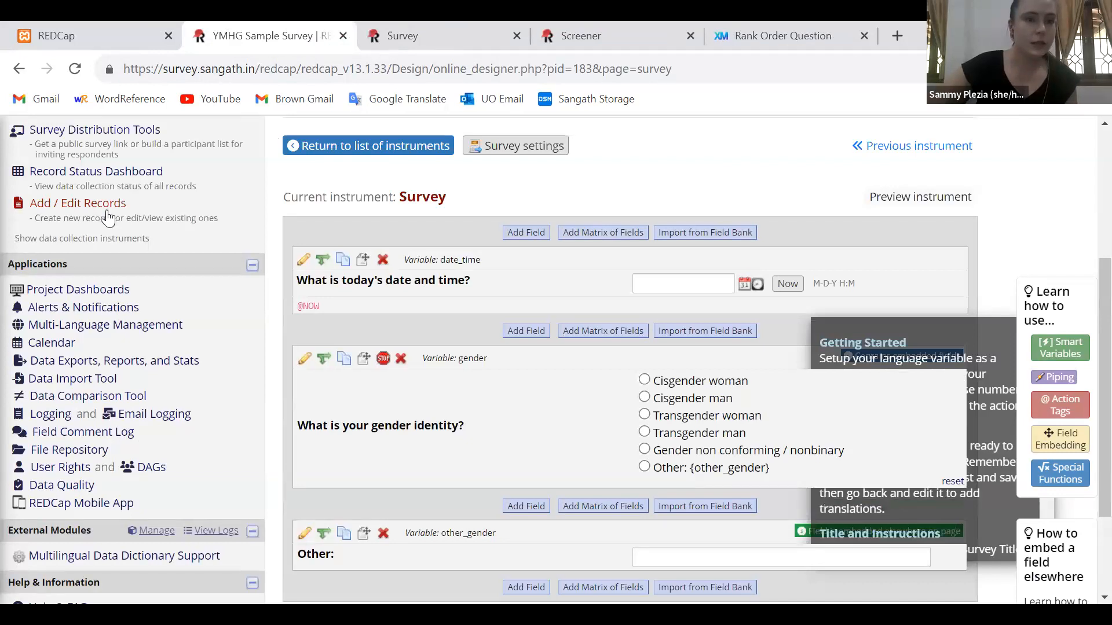
{"action": "scroll", "coordinate": [116, 194], "scroll_direction": "up", "scroll_amount": 1}
{"action": "right_click", "coordinate": [156, 167]}
{"action": "left_click", "coordinate": [191, 189]}
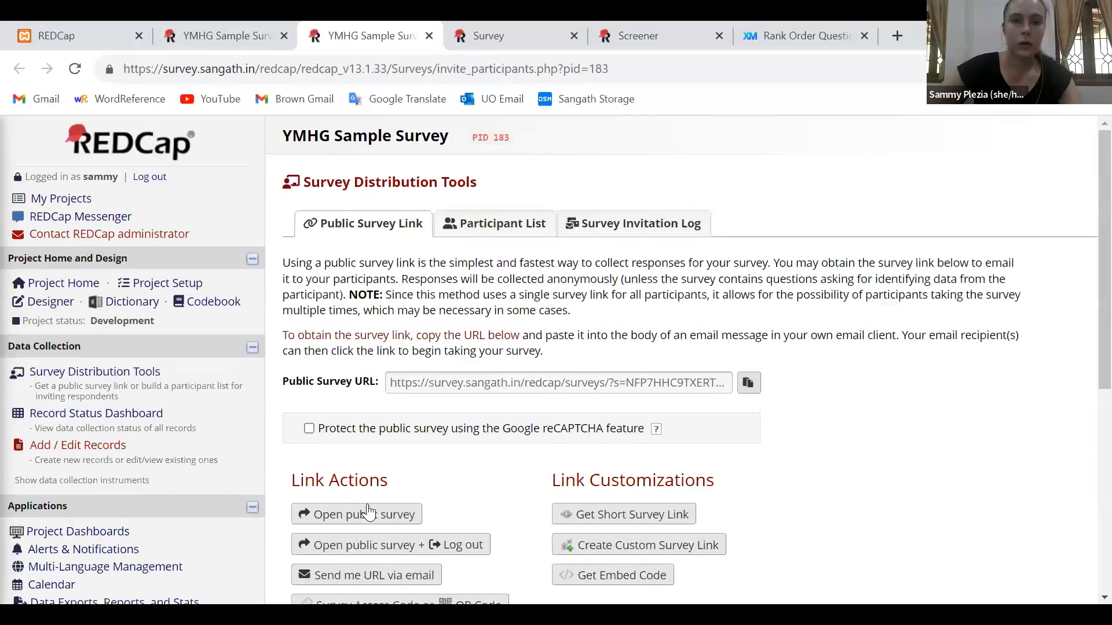
{"action": "left_click", "coordinate": [367, 512]}
Answer the Screener with age 18 and Yes for living in India, and submit it to reach the Survey page
{"action": "left_click", "coordinate": [683, 280]}
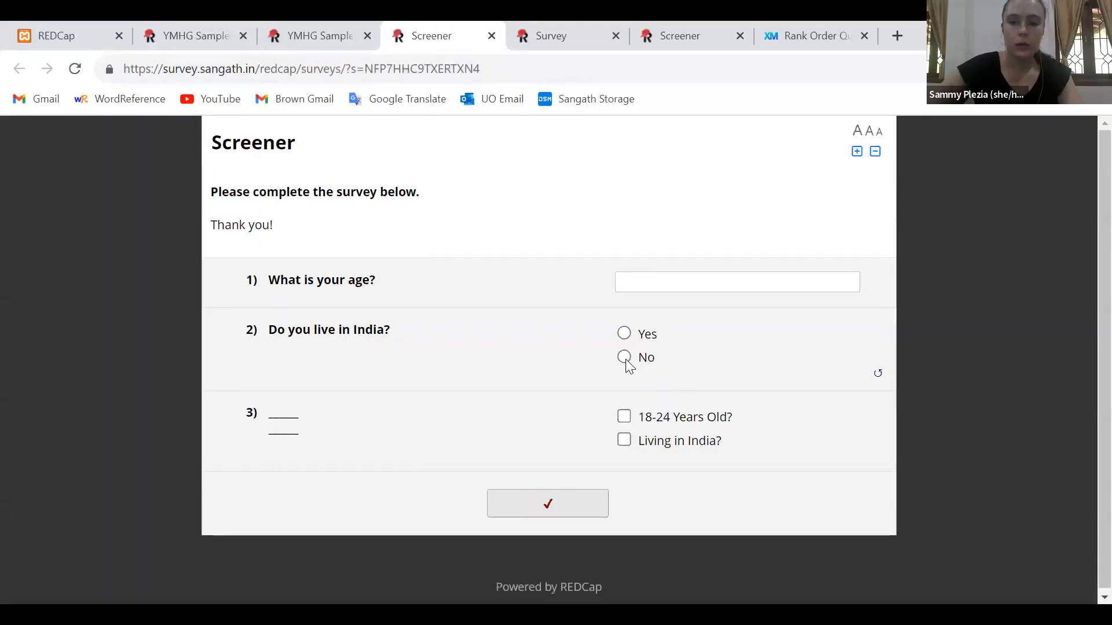
{"action": "type", "text": "18"}
{"action": "left_click", "coordinate": [625, 335]}
{"action": "left_click", "coordinate": [556, 508]}
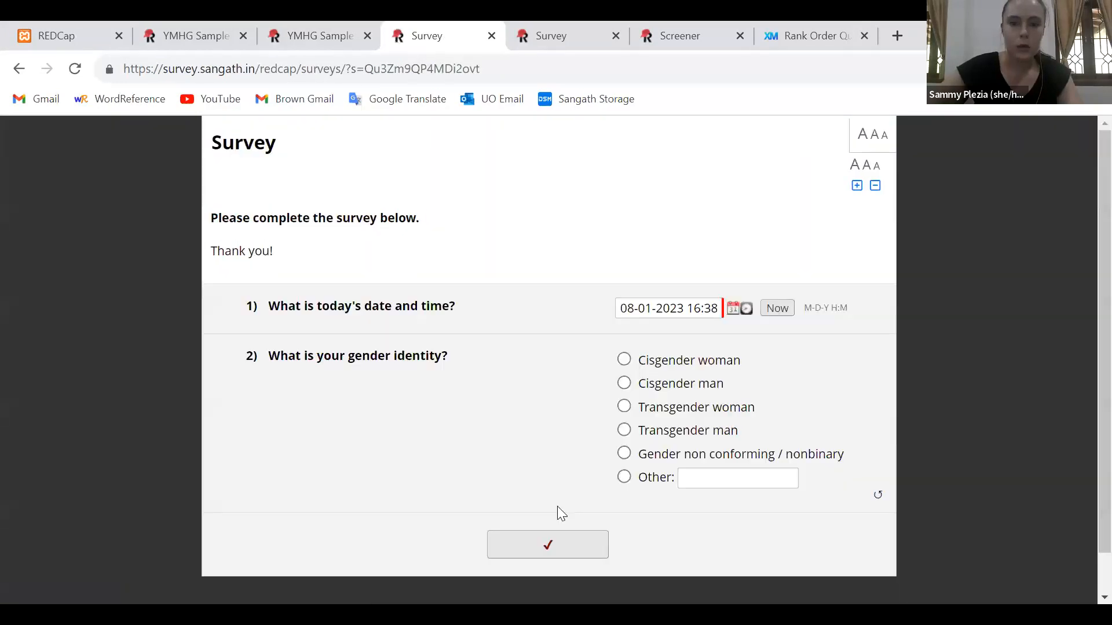
{"action": "scroll", "coordinate": [966, 335], "scroll_direction": "down", "scroll_amount": 1}
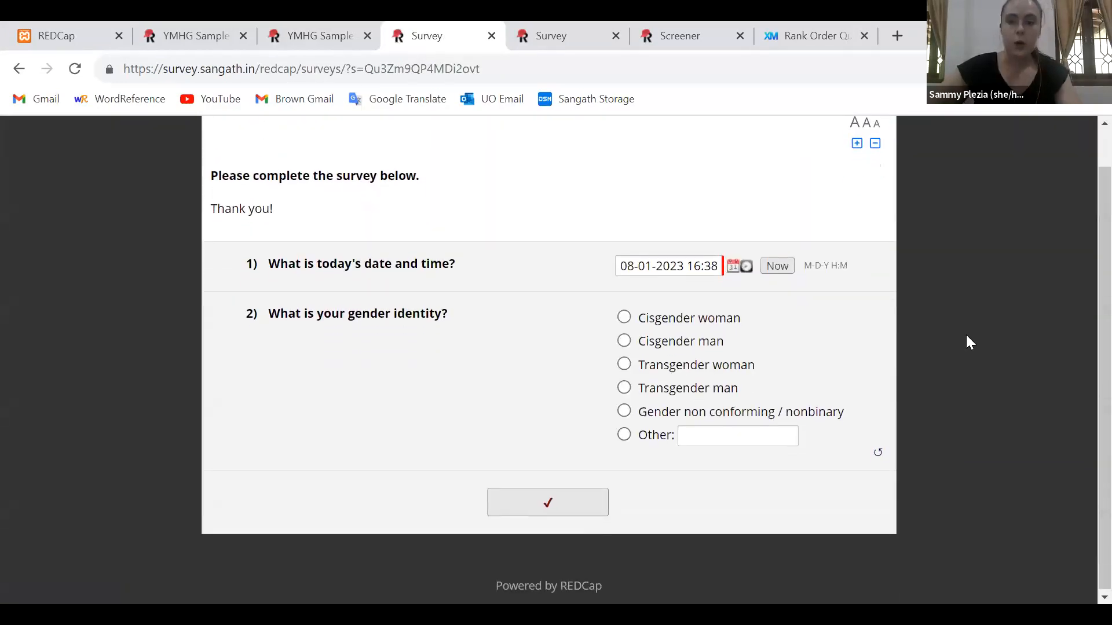
Compare the designer's gender question with its live survey version, selecting the Other option and highlighting the question text there
{"action": "left_click", "coordinate": [334, 26]}
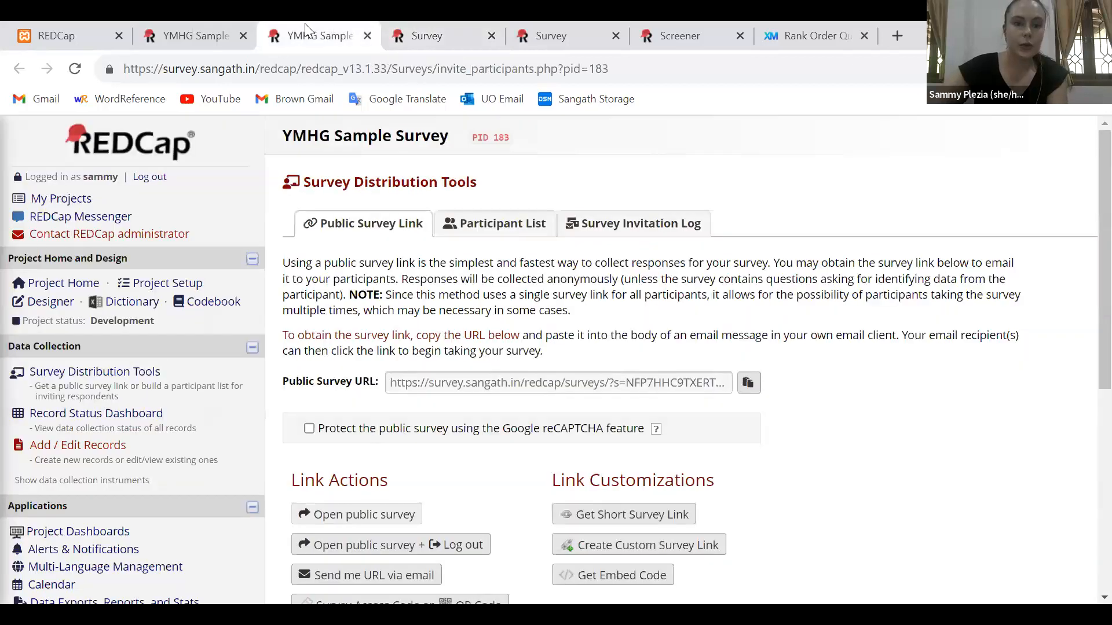
{"action": "scroll", "coordinate": [575, 292], "scroll_direction": "down", "scroll_amount": 1}
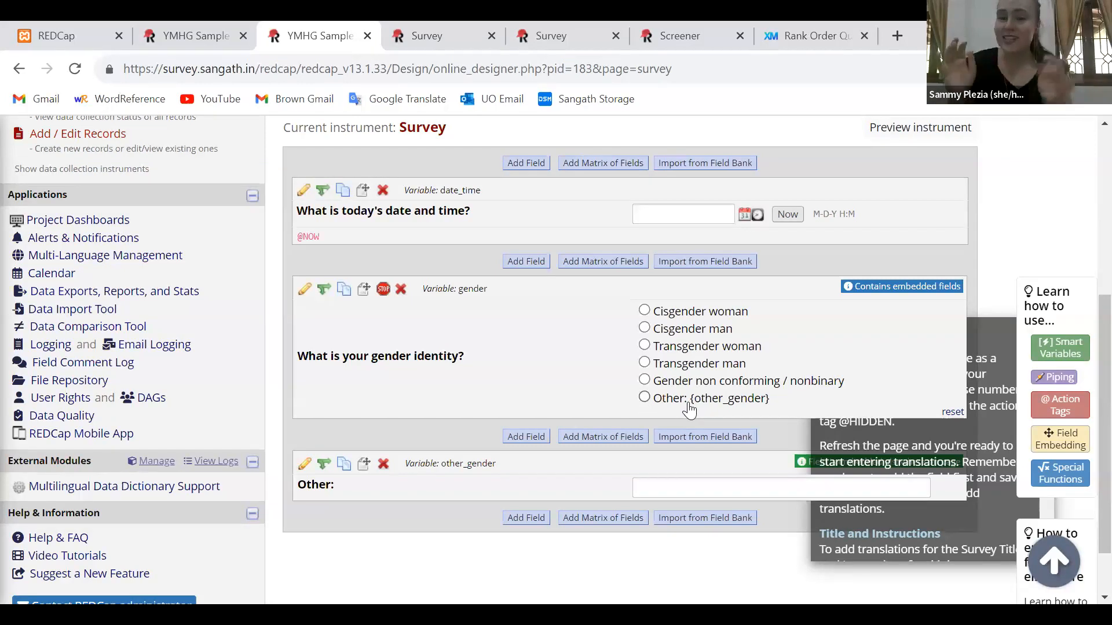
{"action": "left_click", "coordinate": [428, 34]}
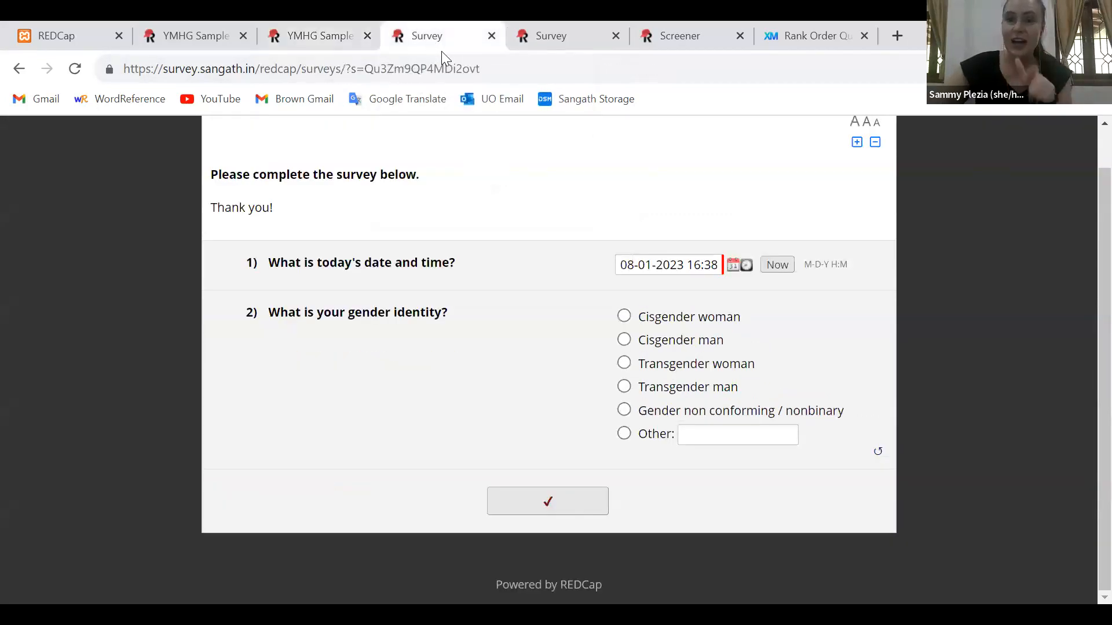
{"action": "left_click", "coordinate": [728, 432]}
{"action": "left_click", "coordinate": [63, 417]}
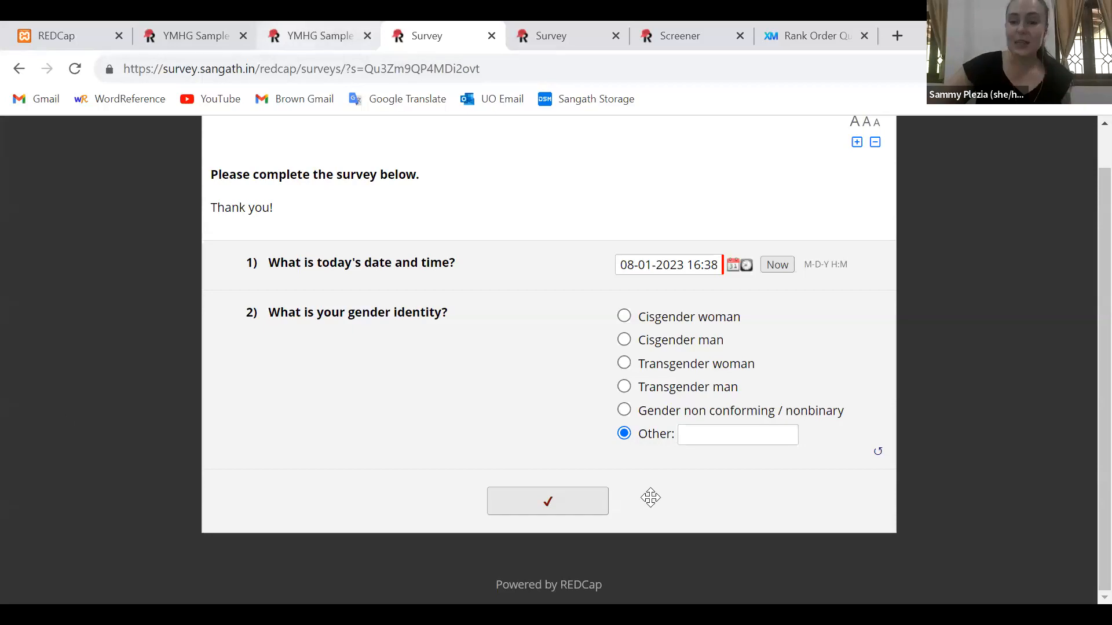
{"action": "left_click", "coordinate": [319, 36]}
{"action": "left_click", "coordinate": [427, 36]}
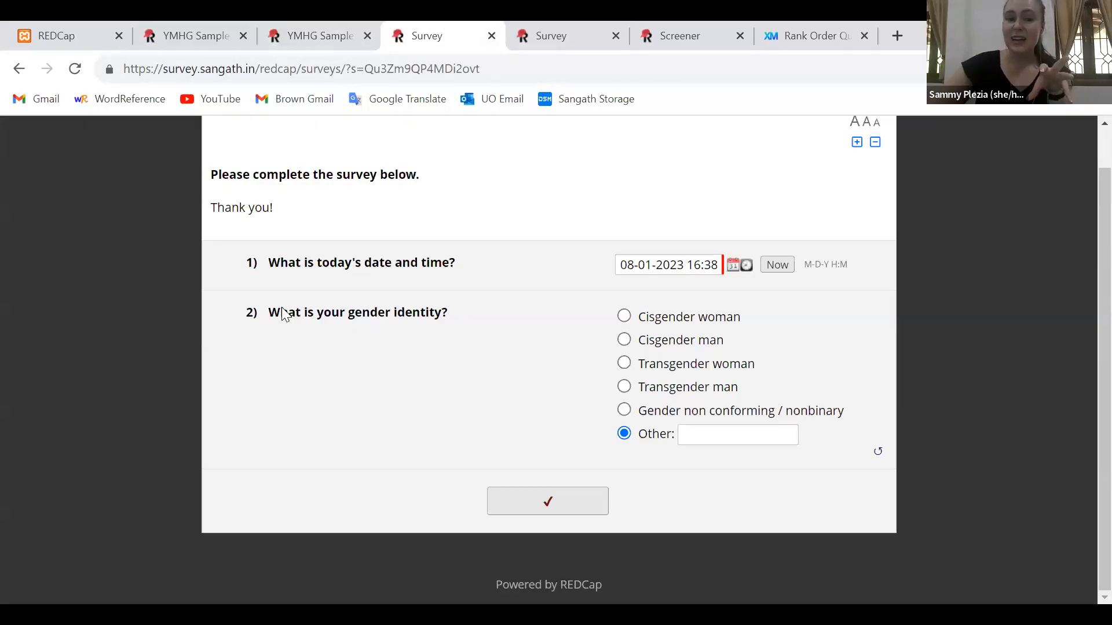
{"action": "triple_click", "coordinate": [282, 313]}
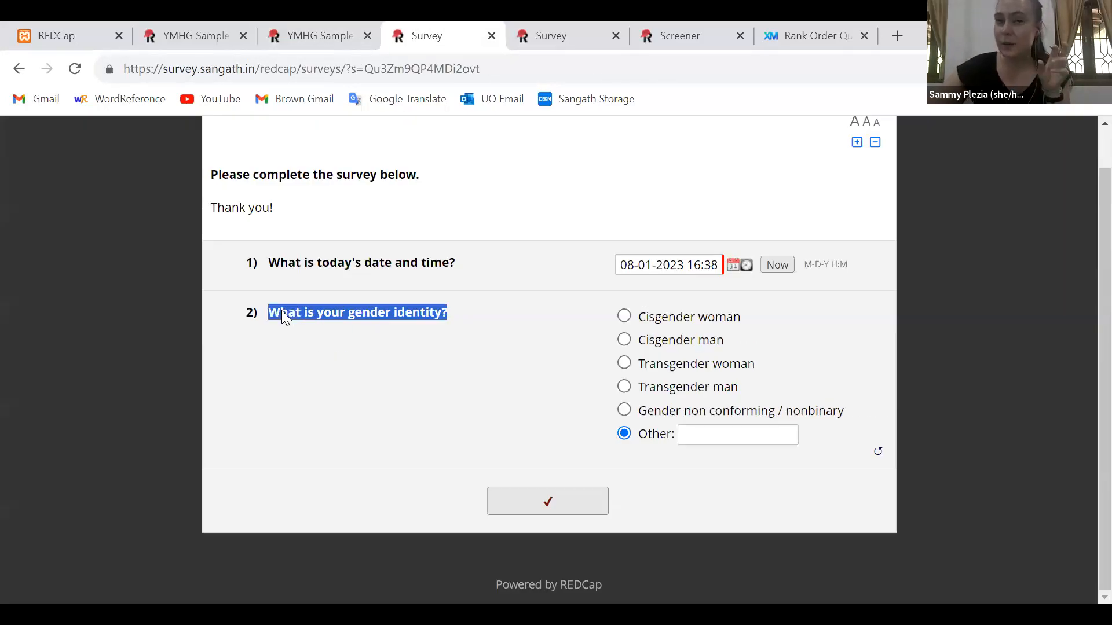
Start a new radio button multiple choice field below other_gender in the designer, labelled "What's your current mood?"
{"action": "left_click", "coordinate": [283, 26]}
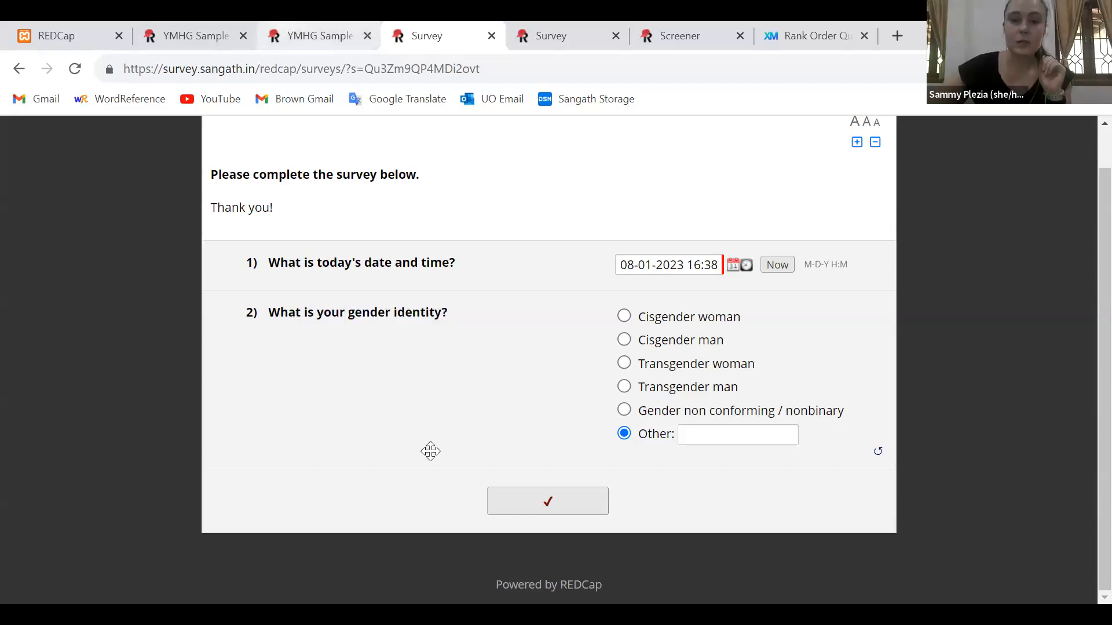
{"action": "scroll", "coordinate": [508, 553], "scroll_direction": "down", "scroll_amount": 1}
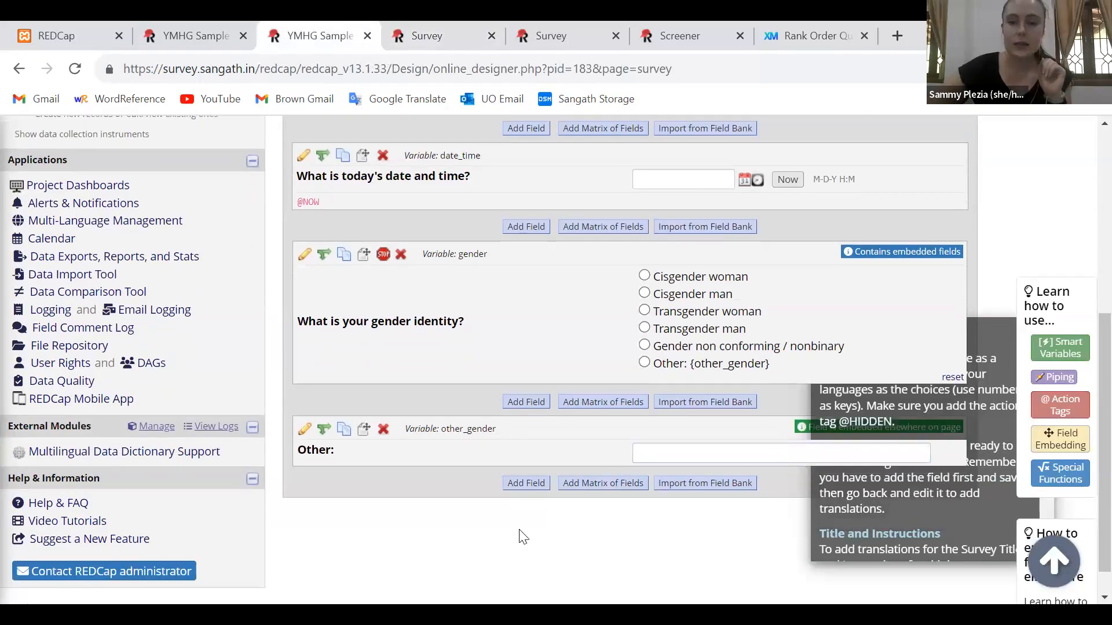
{"action": "left_click", "coordinate": [514, 483]}
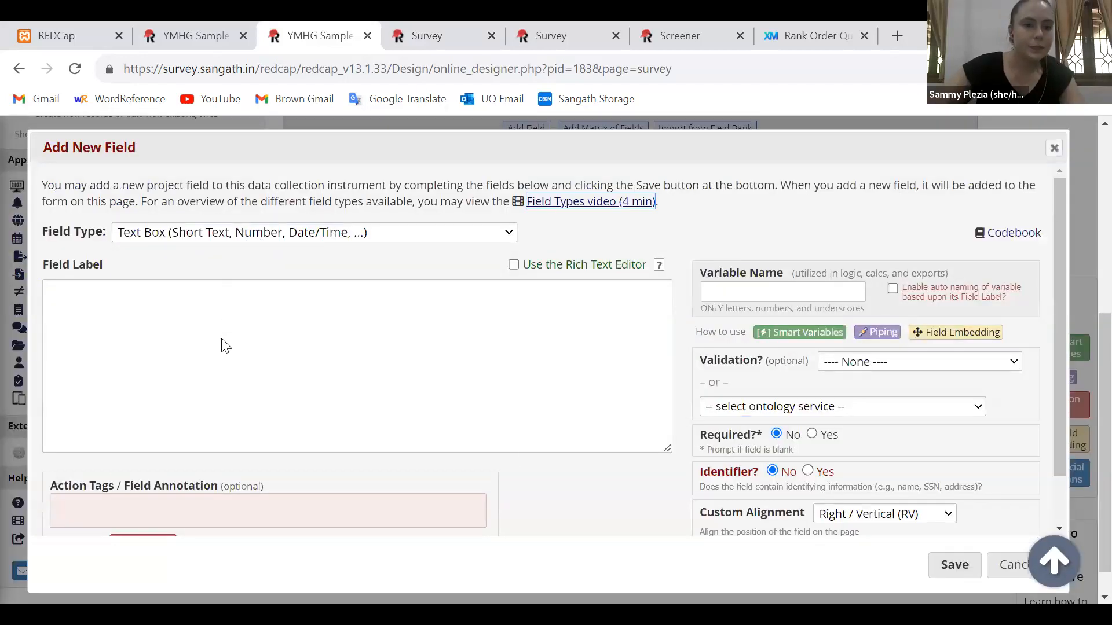
{"action": "left_click", "coordinate": [228, 233]}
{"action": "left_click", "coordinate": [220, 335]}
{"action": "left_click", "coordinate": [220, 334]}
{"action": "type", "text": "What's you"}
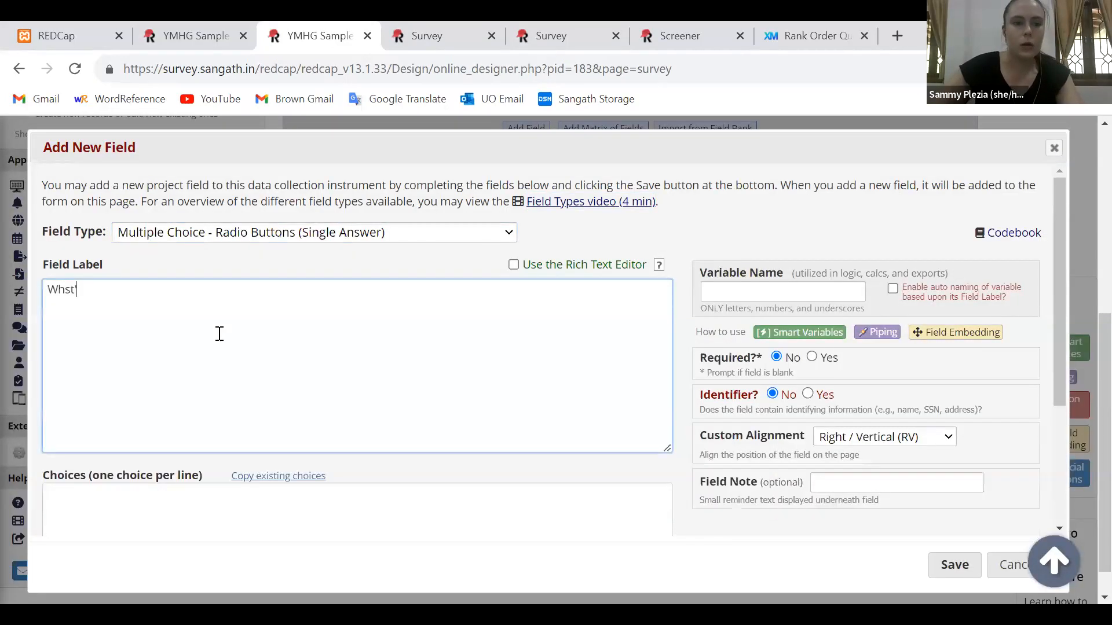
{"action": "type", "text": "r current mood?"}
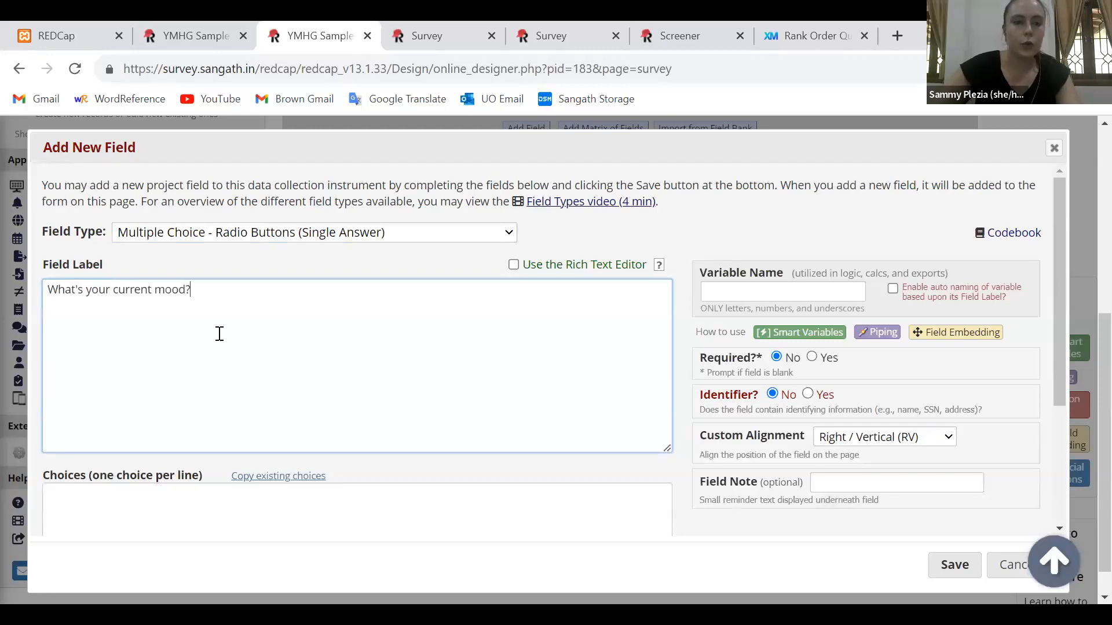
Add the mood choices "1, Happy" and "2, Stressed", each on its own line
{"action": "key", "text": "Tab"}
{"action": "type", "text": "1"}
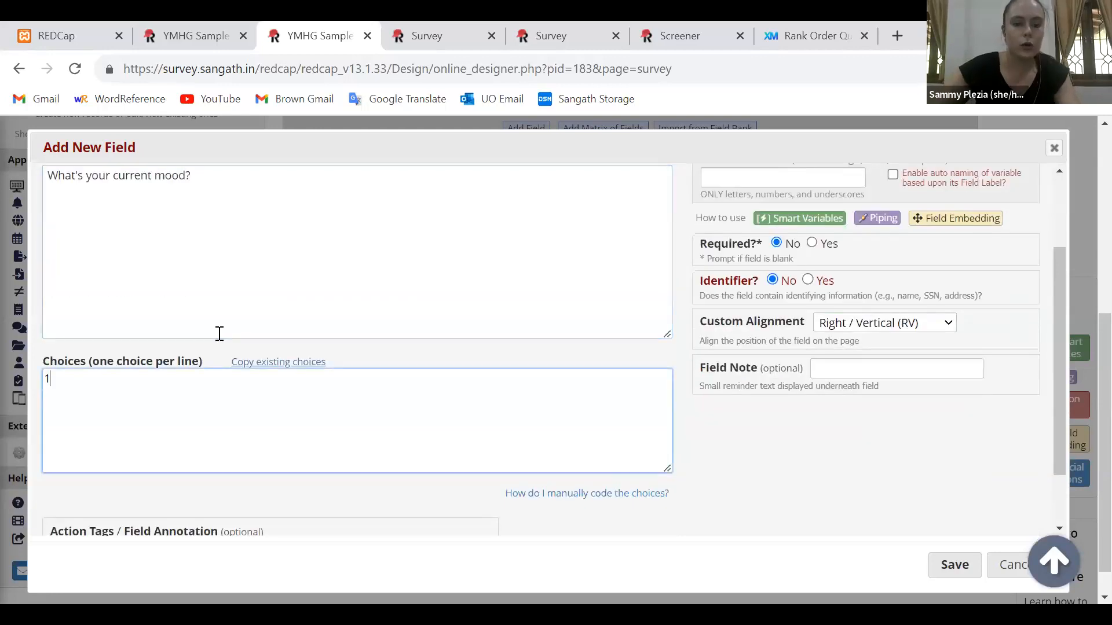
{"action": "type", "text": ", Happy"}
{"action": "key", "text": "Return"}
{"action": "type", "text": "2, "}
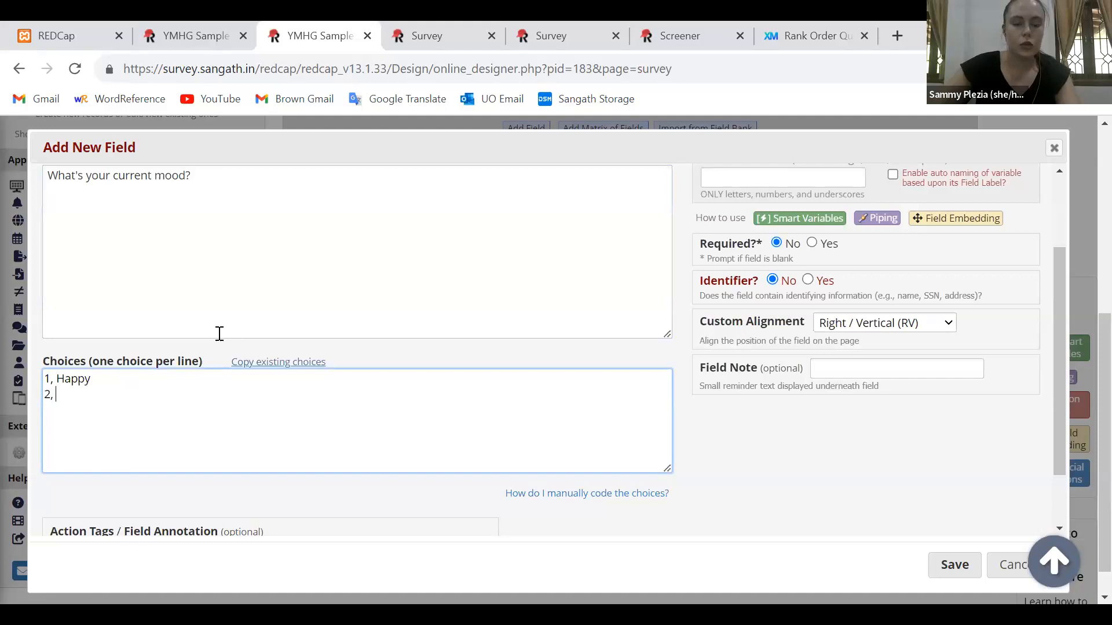
{"action": "type", "text": "Stressed"}
{"action": "key", "text": "Return"}
Add the third mood choice "3, Other: {other_mood}" to embed the other_mood field beside the Other option
{"action": "type", "text": "3, Other: "}
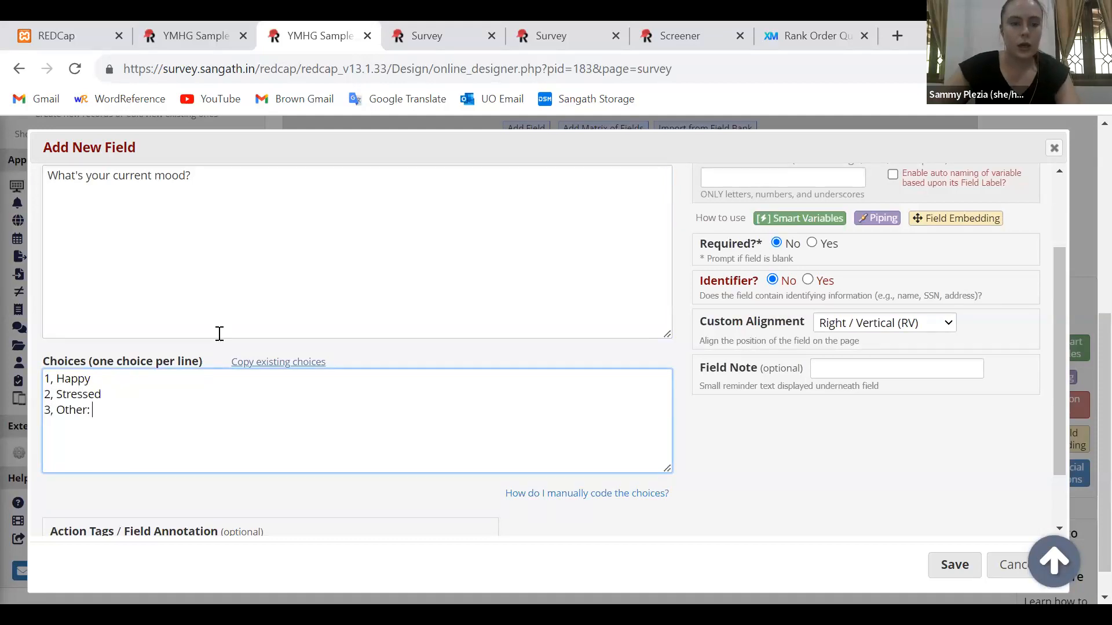
{"action": "type", "text": "{other+"}
{"action": "key", "text": "BackSpace"}
{"action": "type", "text": "_mood}"}
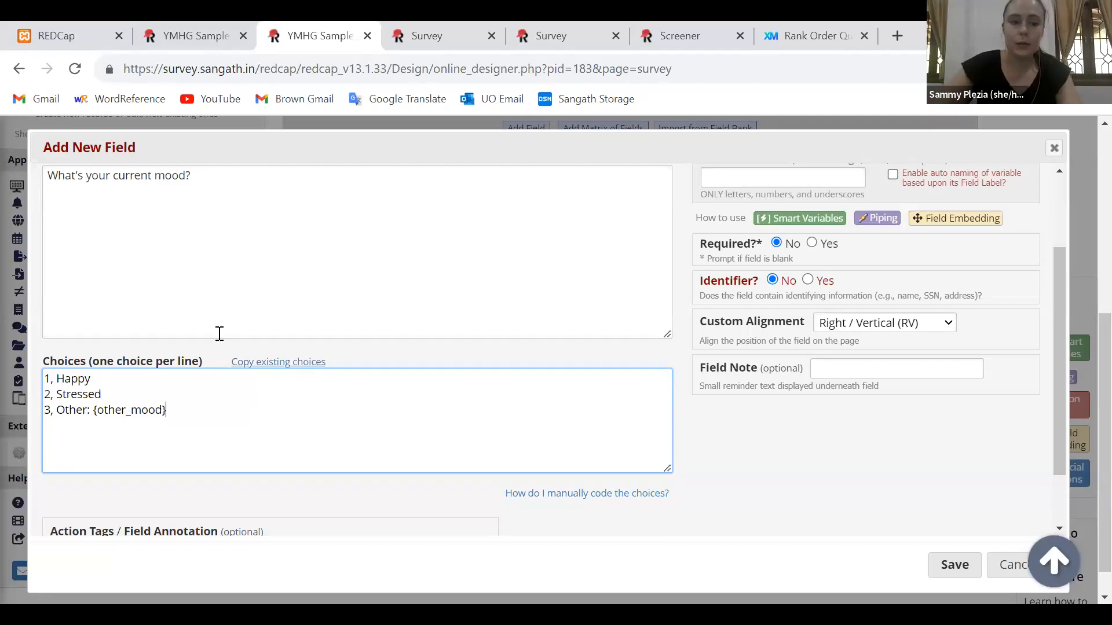
Set the variable name of the current mood question to mood and save the field
{"action": "key", "text": "Tab"}
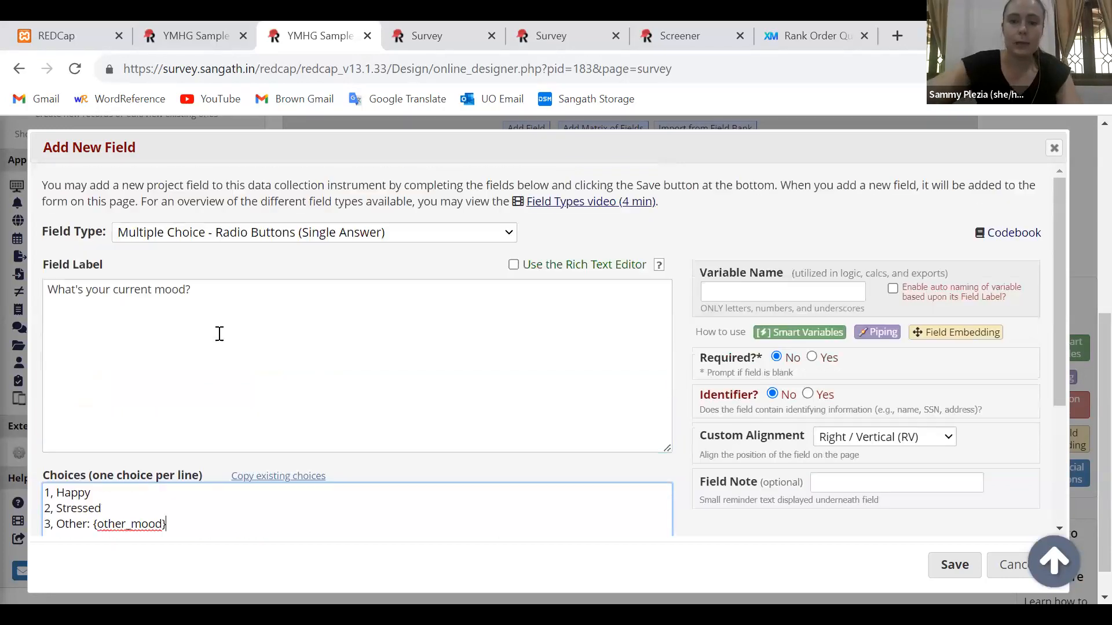
{"action": "type", "text": "mood"}
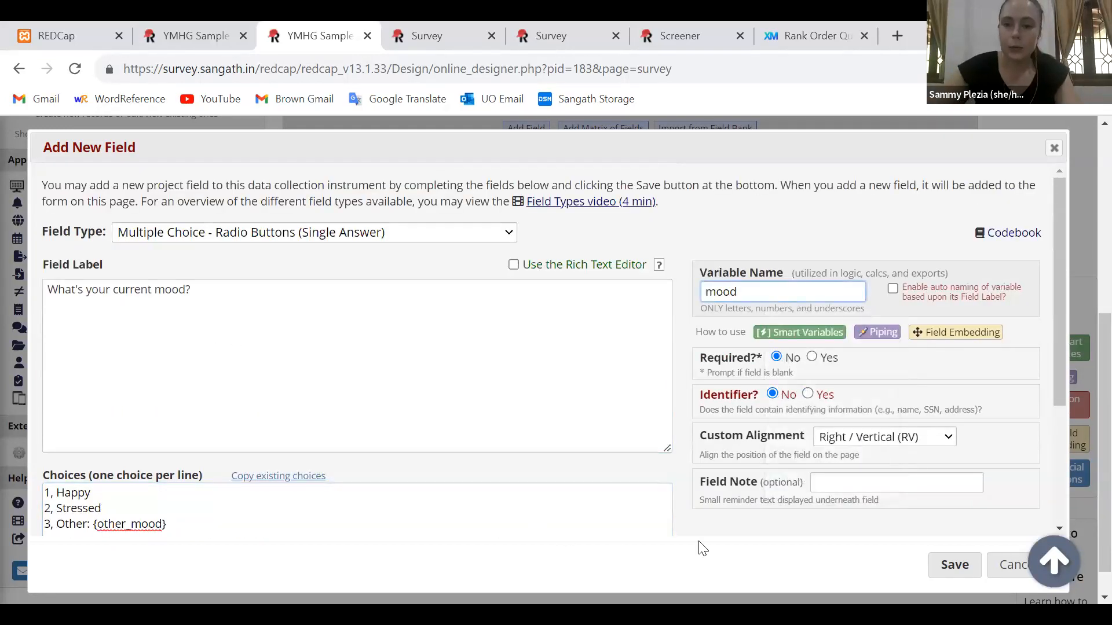
{"action": "left_click", "coordinate": [955, 566]}
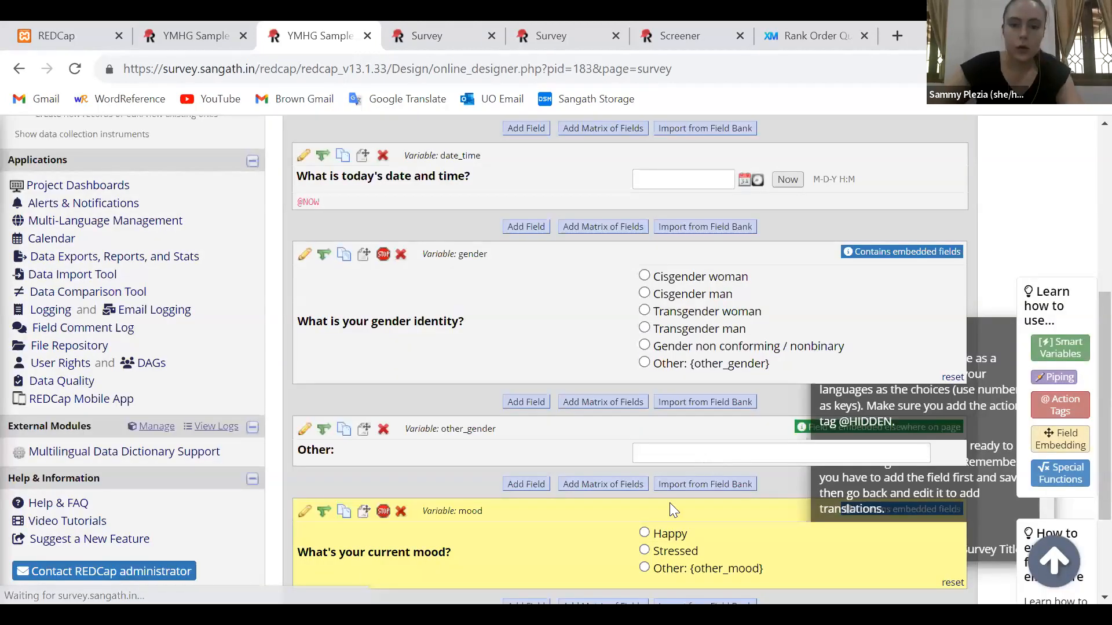
Start a new Text Box field below the mood question, labelled "Other:"
{"action": "scroll", "coordinate": [614, 524], "scroll_direction": "down", "scroll_amount": 3}
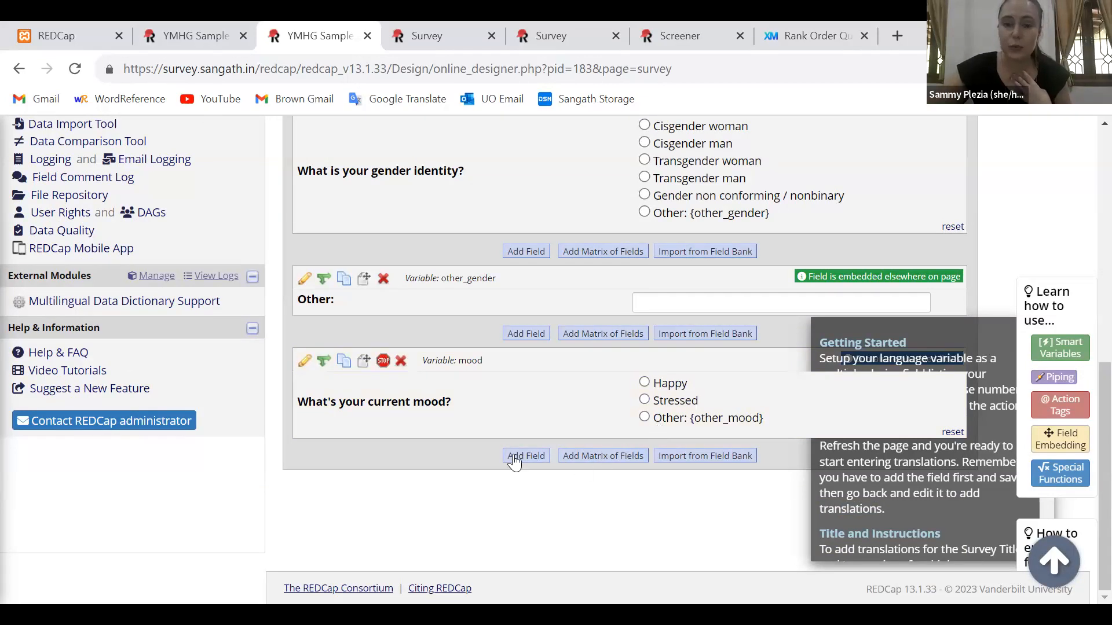
{"action": "type", "text": "Other:"}
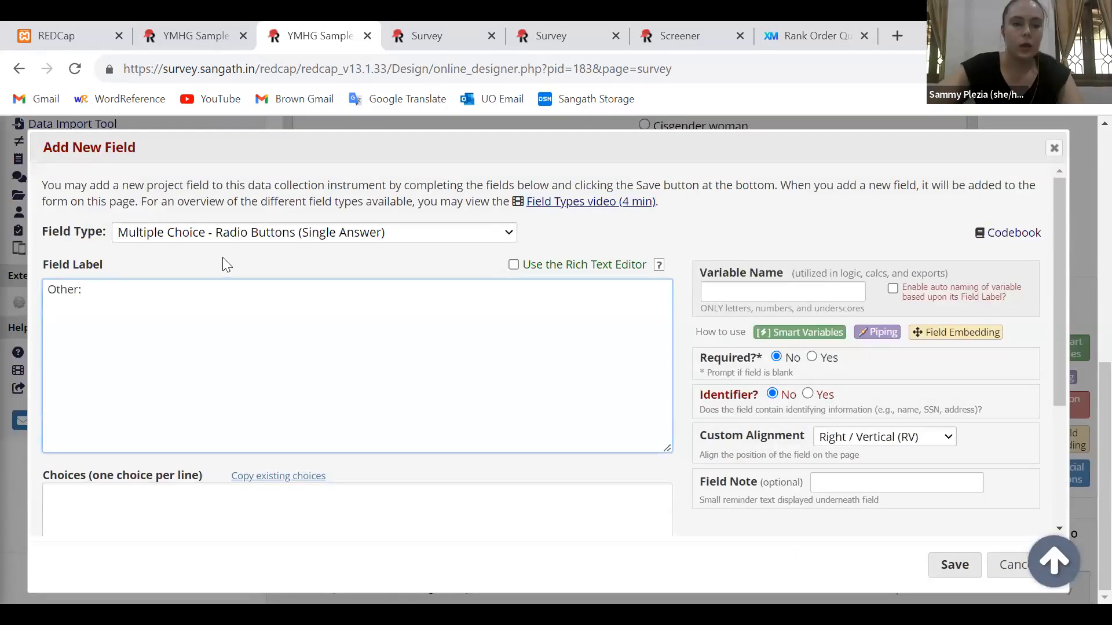
{"action": "scroll", "coordinate": [222, 258], "scroll_direction": "down", "scroll_amount": 2}
{"action": "scroll", "coordinate": [222, 259], "scroll_direction": "up", "scroll_amount": 2}
{"action": "left_click", "coordinate": [243, 232]}
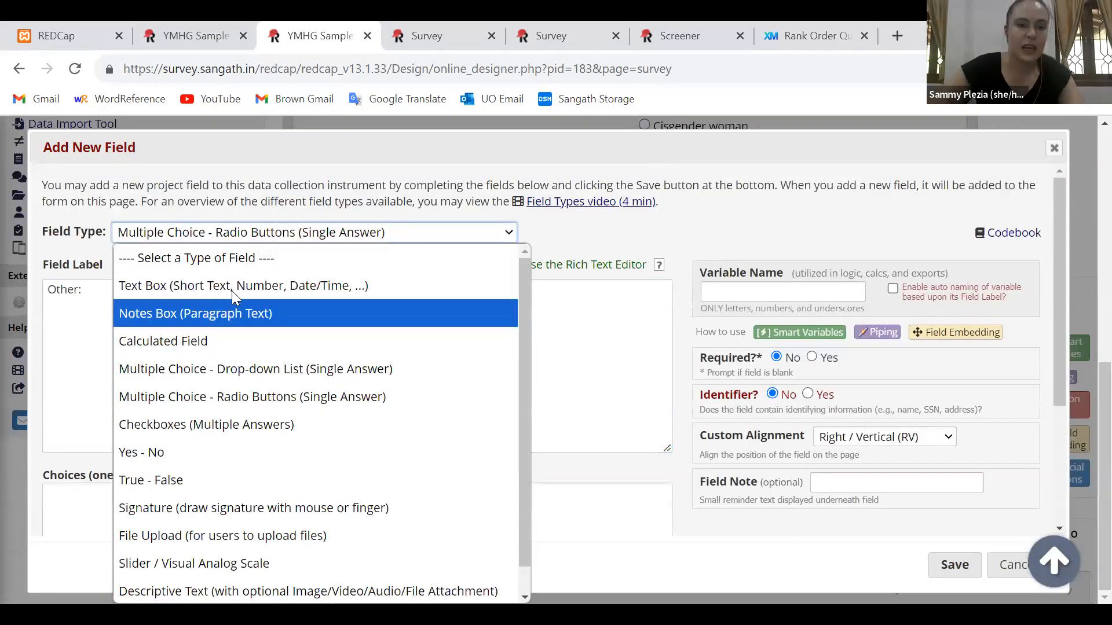
{"action": "left_click", "coordinate": [232, 286]}
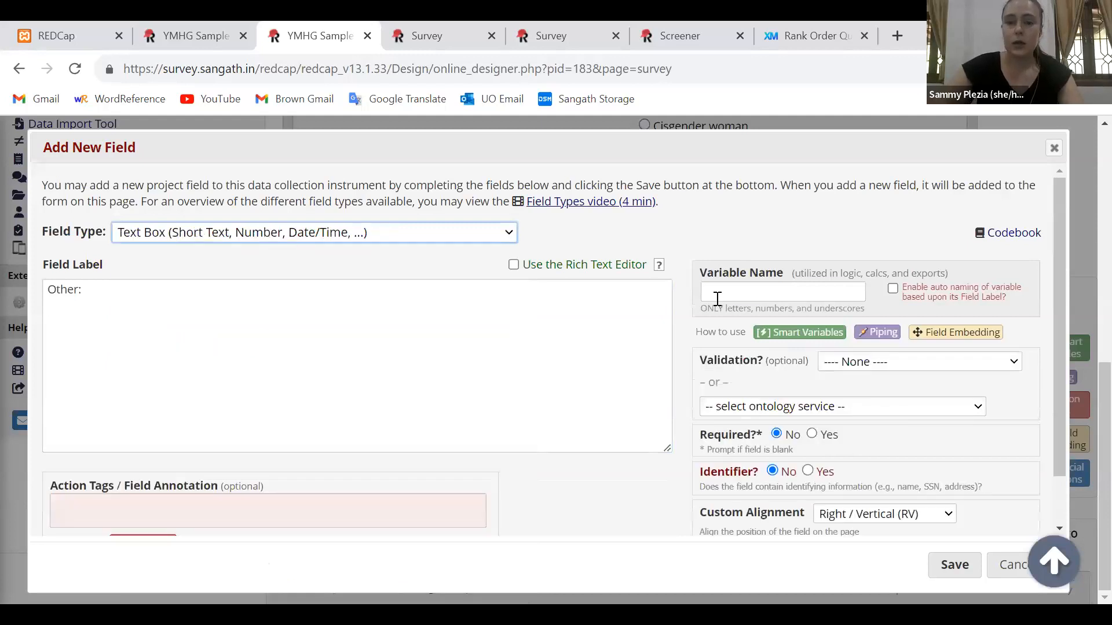
Give the new text field the variable name other_mood and save it
{"action": "left_click", "coordinate": [717, 296]}
{"action": "type", "text": "other_mood"}
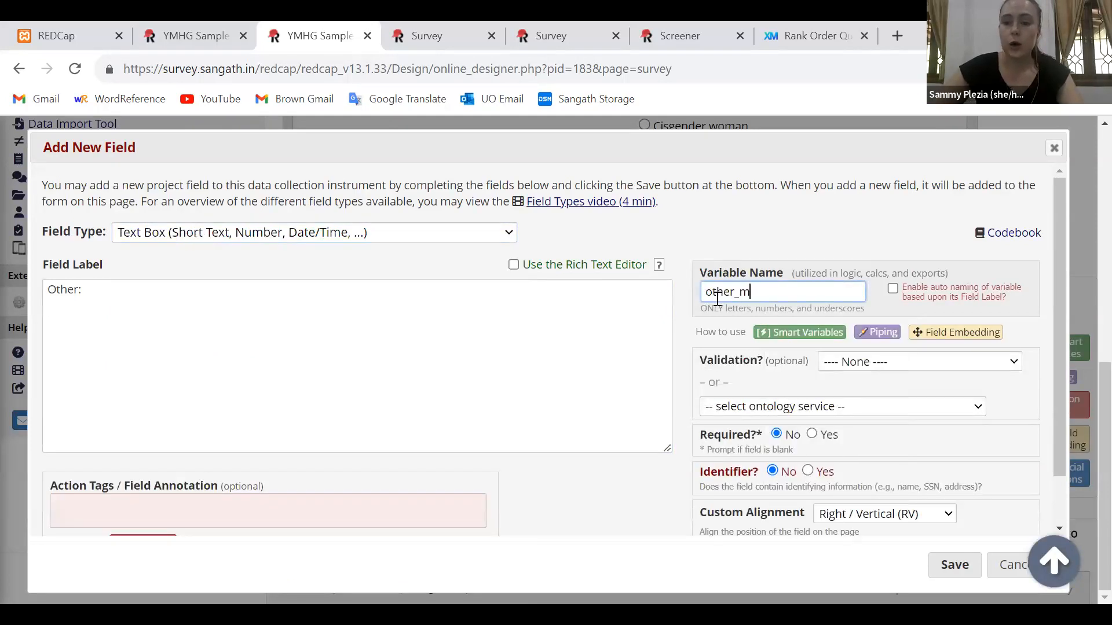
{"action": "left_click", "coordinate": [961, 558]}
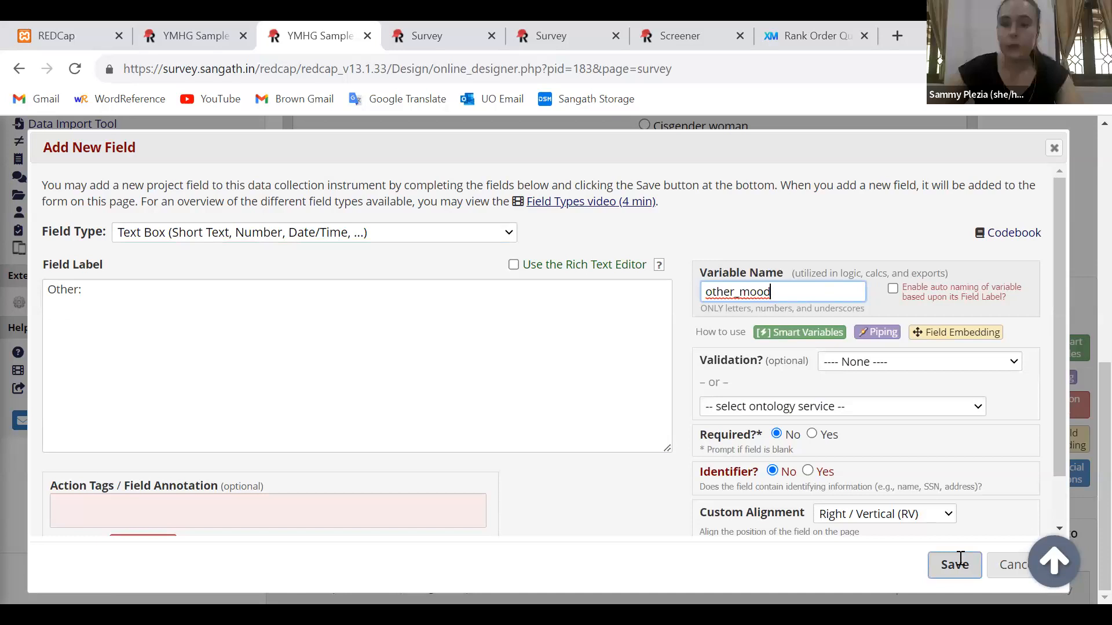
{"action": "left_click", "coordinate": [960, 560]}
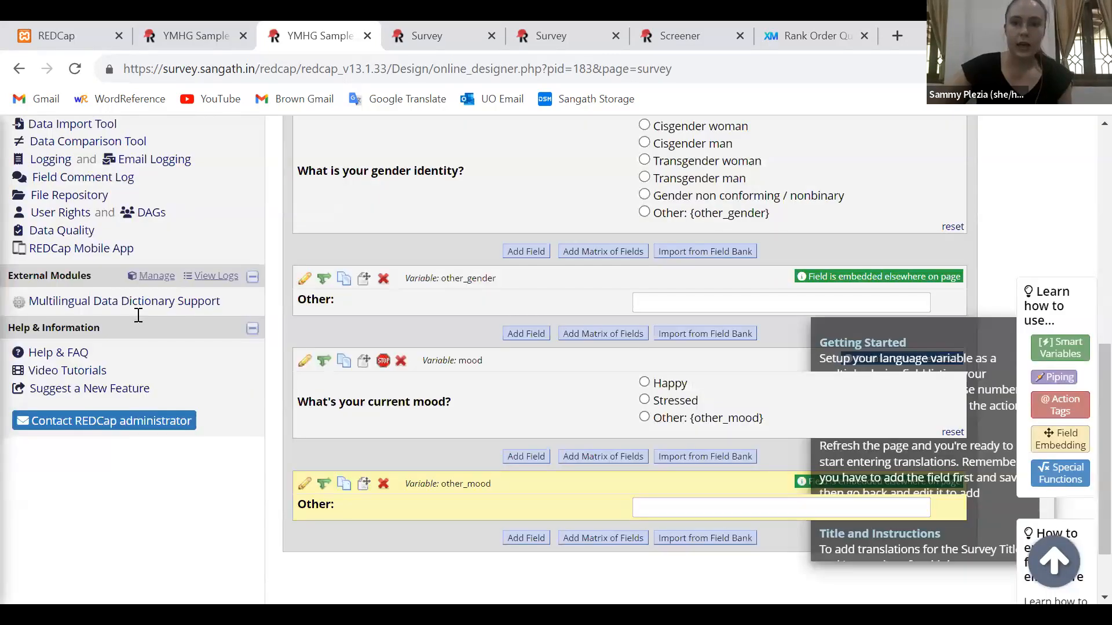
Reload the live survey and check how the current mood question and its embedded Other field appear
{"action": "key", "text": "ctrl+Tab"}
{"action": "key", "text": "F5"}
{"action": "scroll", "coordinate": [951, 354], "scroll_direction": "up", "scroll_amount": 1}
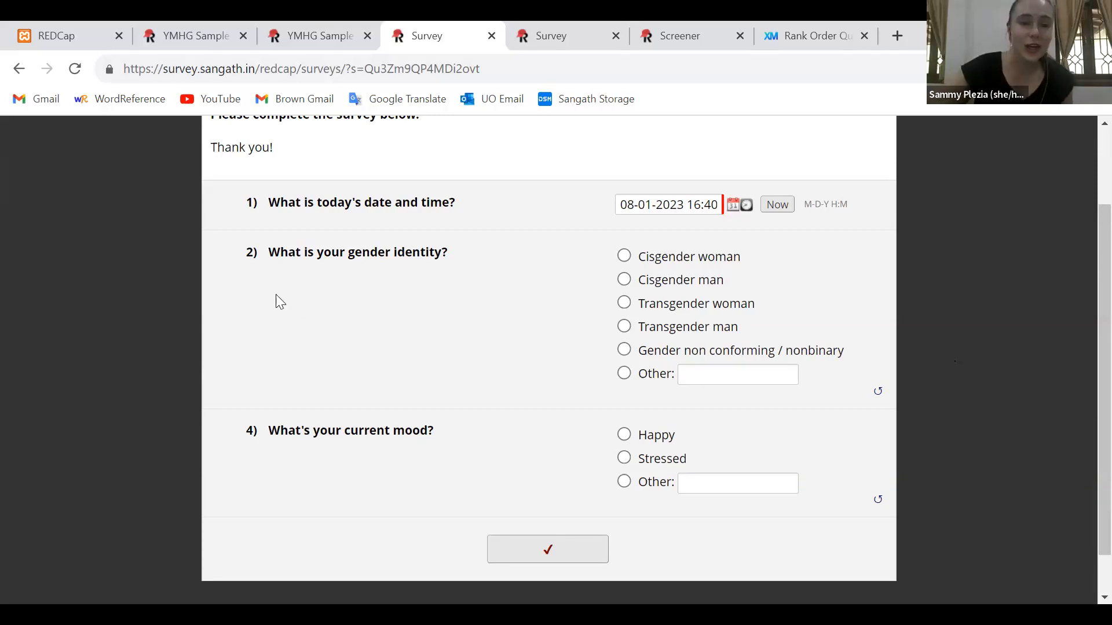
Return to the designer and review the gender and mood questions with their embedded Other fields
{"action": "key", "text": "ctrl+shift+Tab"}
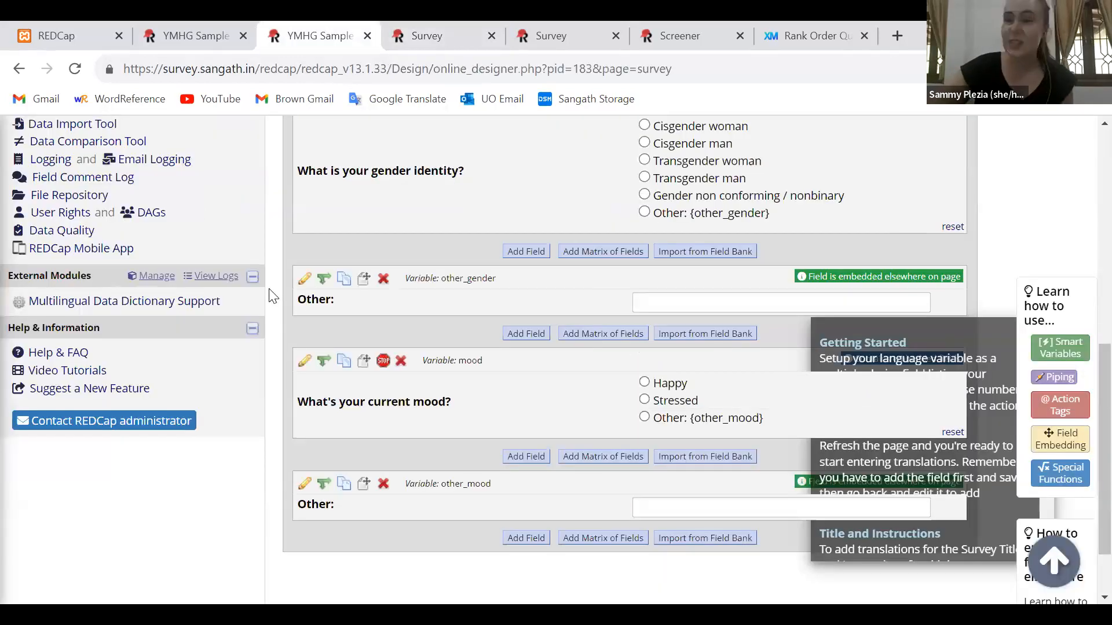
{"action": "scroll", "coordinate": [273, 296], "scroll_direction": "up", "scroll_amount": 2}
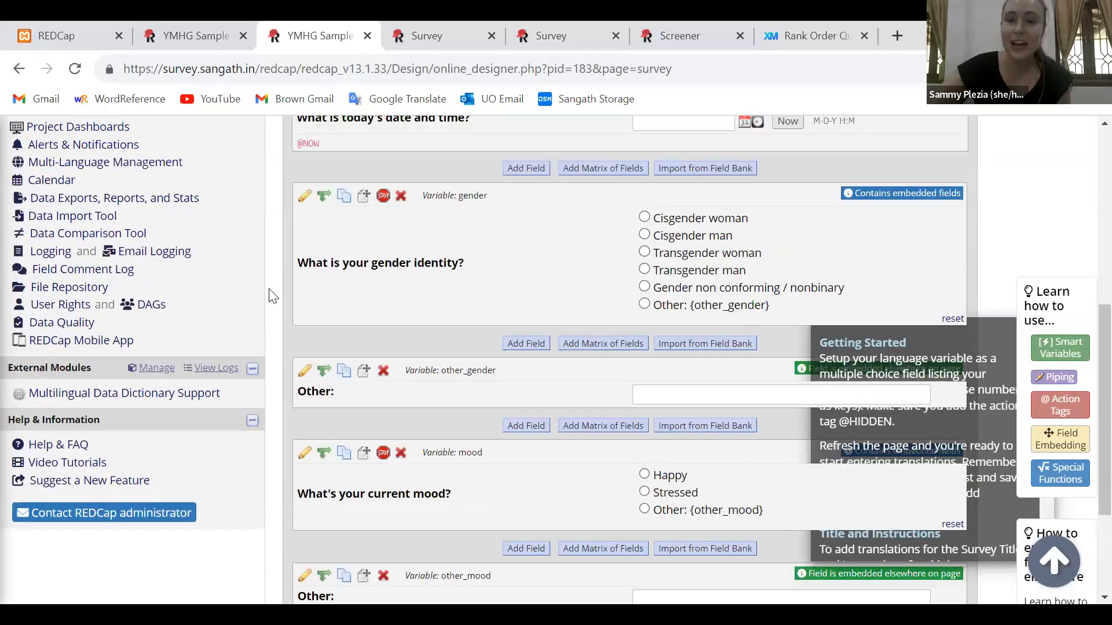
{"action": "scroll", "coordinate": [273, 296], "scroll_direction": "up", "scroll_amount": 1}
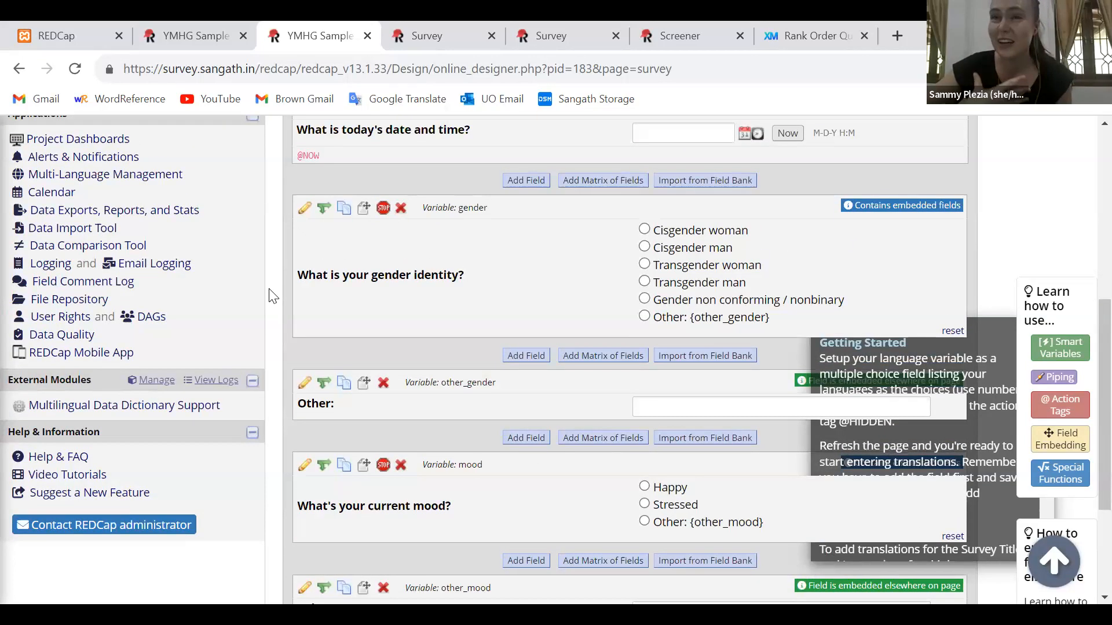
{"action": "scroll", "coordinate": [273, 297], "scroll_direction": "up", "scroll_amount": 1}
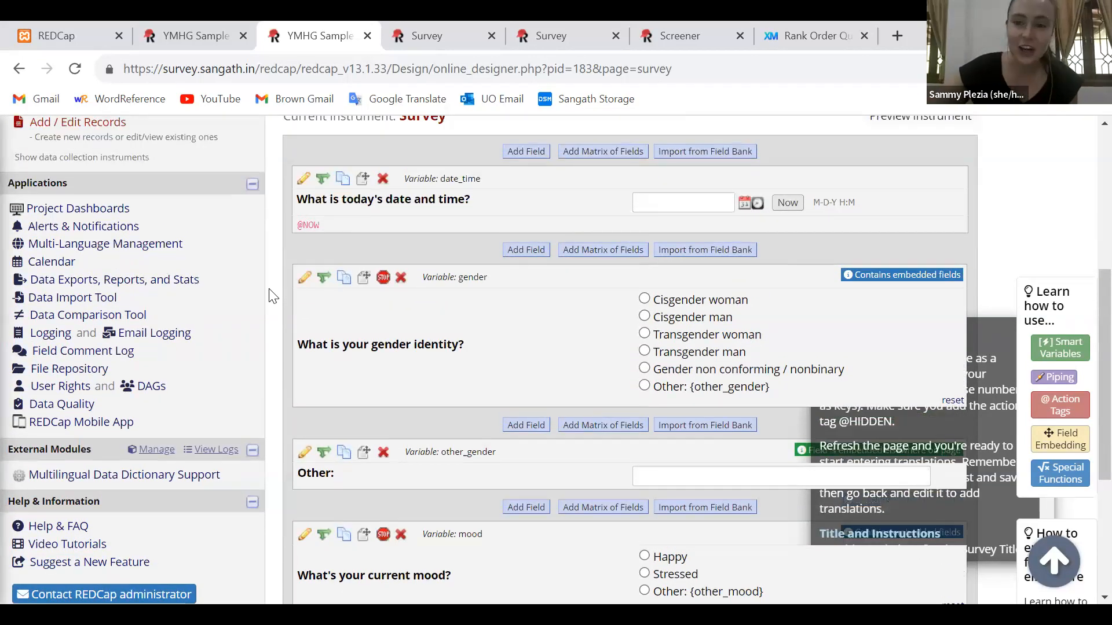
{"action": "scroll", "coordinate": [272, 297], "scroll_direction": "down", "scroll_amount": 2}
{"action": "scroll", "coordinate": [272, 296], "scroll_direction": "down", "scroll_amount": 2}
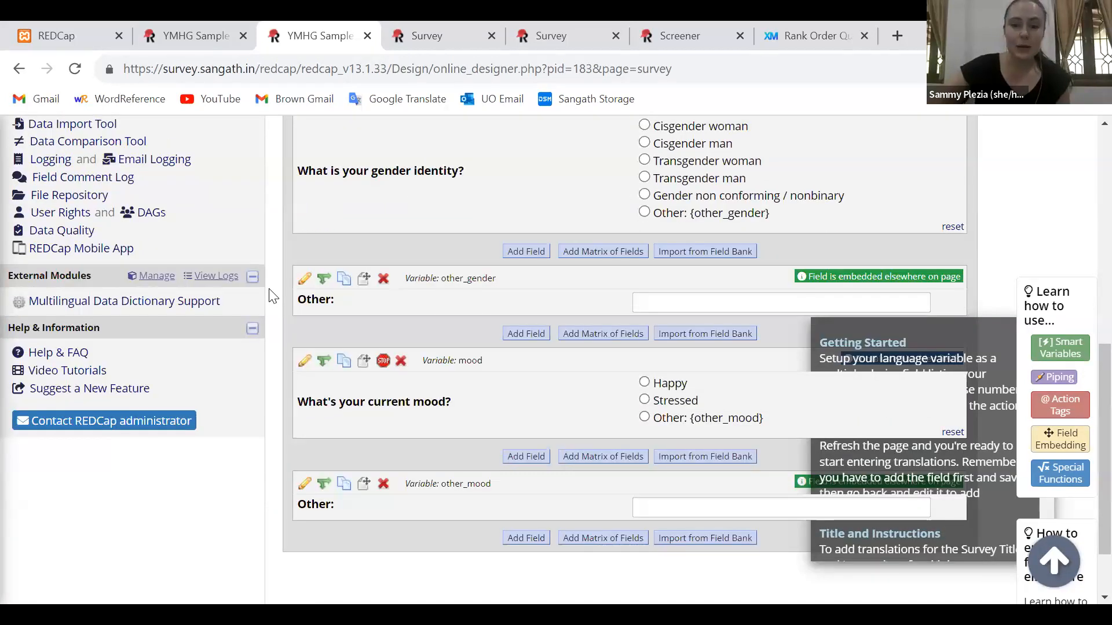
{"action": "scroll", "coordinate": [273, 296], "scroll_direction": "down", "scroll_amount": 1}
{"action": "scroll", "coordinate": [269, 294], "scroll_direction": "up", "scroll_amount": 3}
{"action": "scroll", "coordinate": [269, 294], "scroll_direction": "down", "scroll_amount": 2}
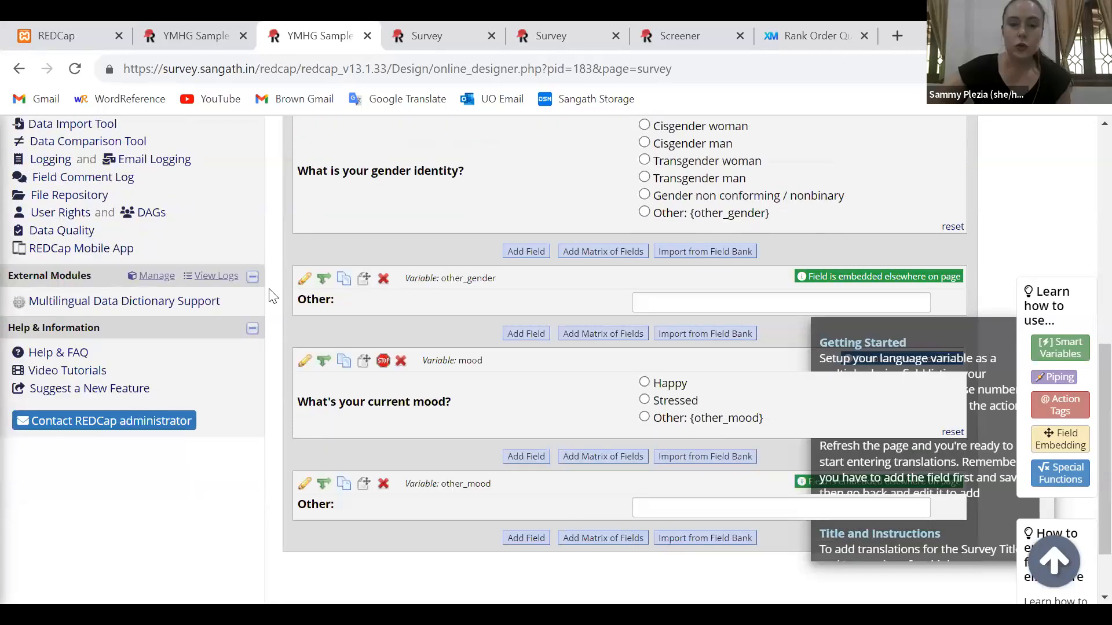
Start a new field below other_mood, labelled "What's making you happy right now?"
{"action": "left_click", "coordinate": [538, 463]}
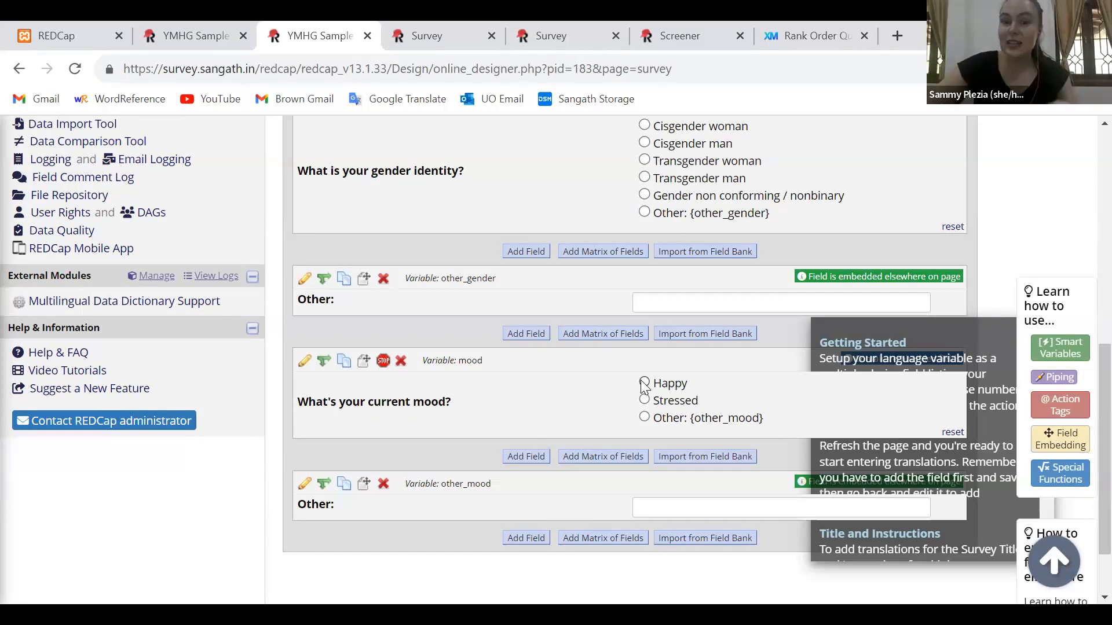
{"action": "scroll", "coordinate": [645, 386], "scroll_direction": "down", "scroll_amount": 1}
{"action": "left_click", "coordinate": [523, 501]}
{"action": "type", "text": "W"}
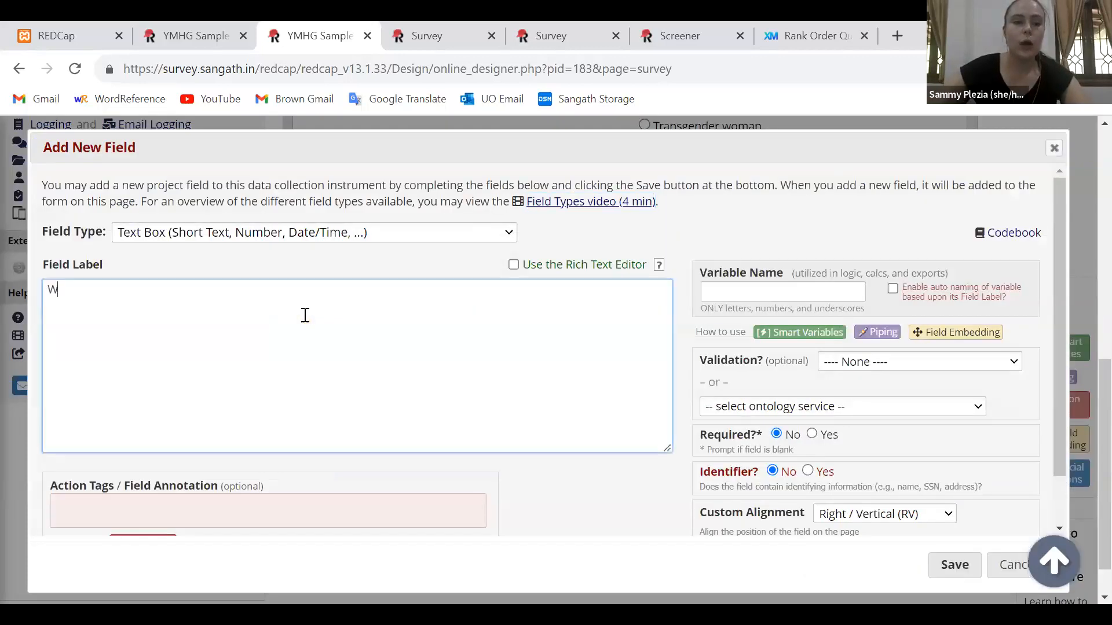
{"action": "type", "text": "hat's maki"}
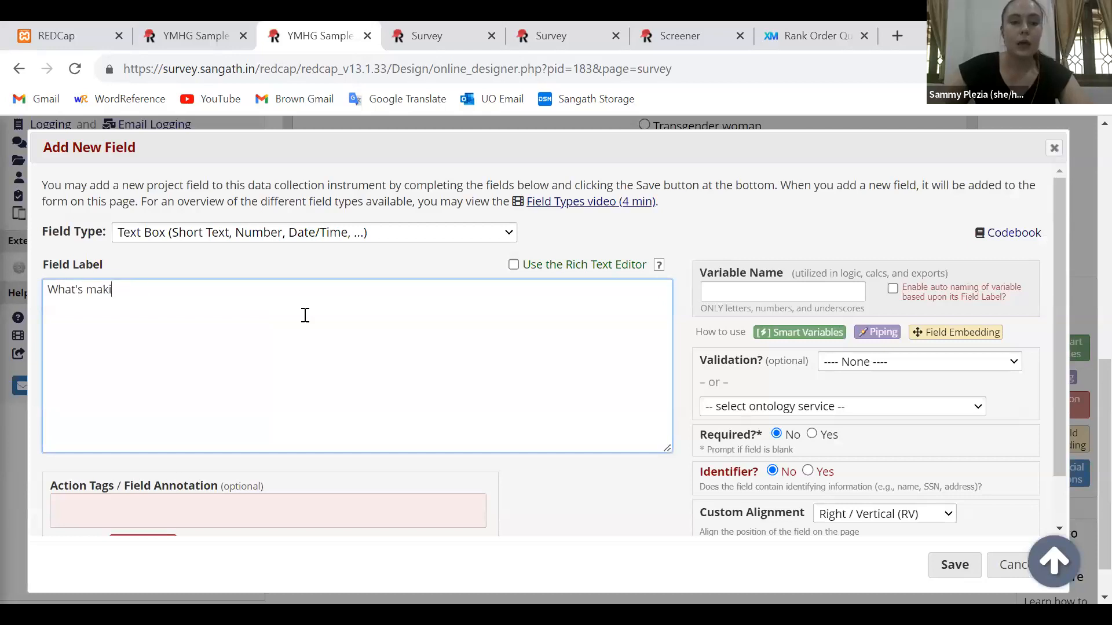
{"action": "type", "text": "ng you happy right now?"}
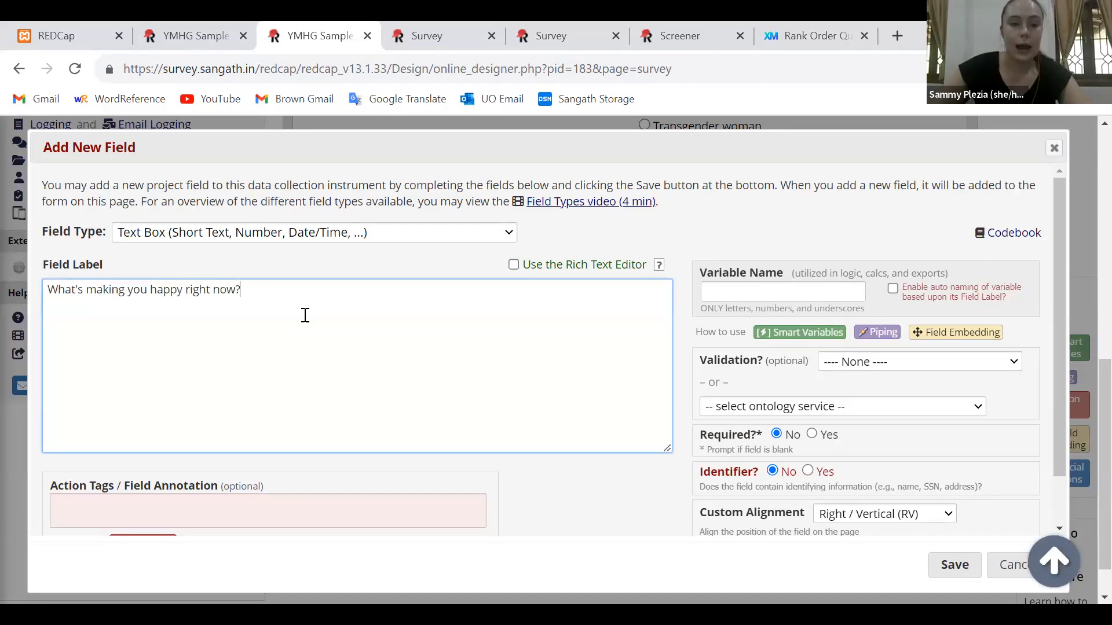
Name the new field's variable source_happy and set its field type to Notes Box (Paragraph Text)
{"action": "left_click", "coordinate": [711, 287]}
{"action": "type", "text": "source"}
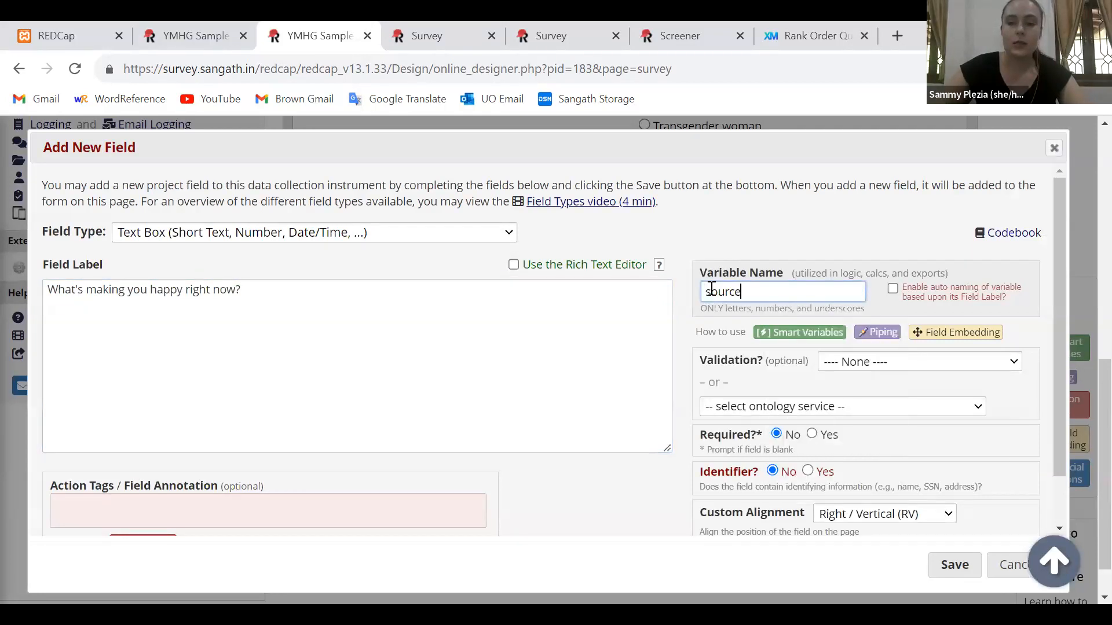
{"action": "type", "text": "_happy"}
{"action": "left_click", "coordinate": [680, 300]}
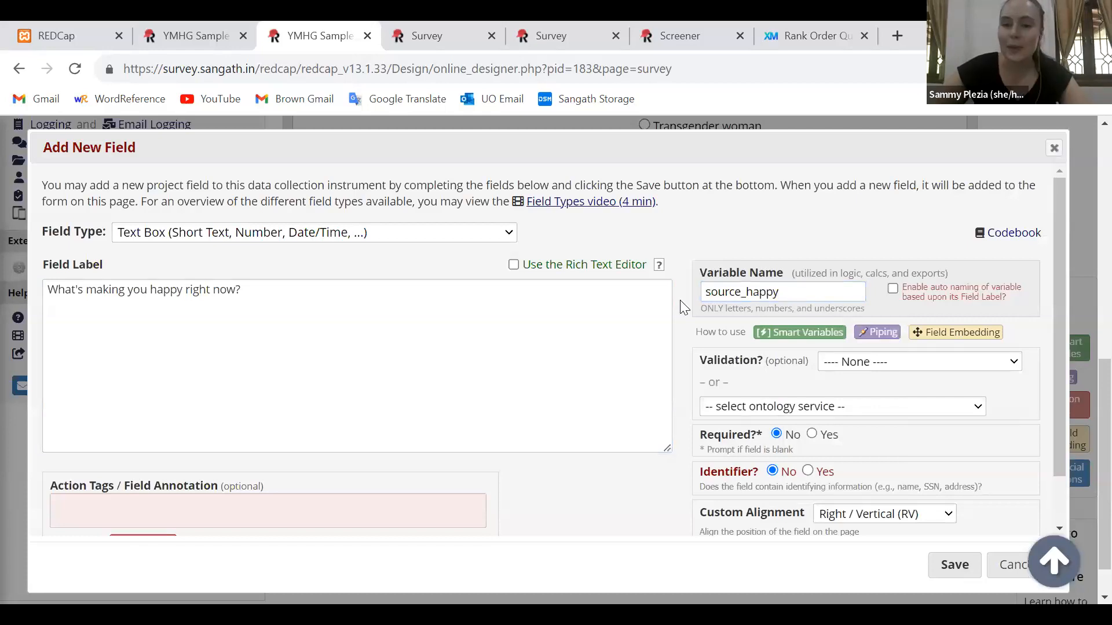
{"action": "scroll", "coordinate": [680, 300], "scroll_direction": "down", "scroll_amount": 1}
{"action": "scroll", "coordinate": [679, 300], "scroll_direction": "up", "scroll_amount": 1}
{"action": "left_click", "coordinate": [788, 295]}
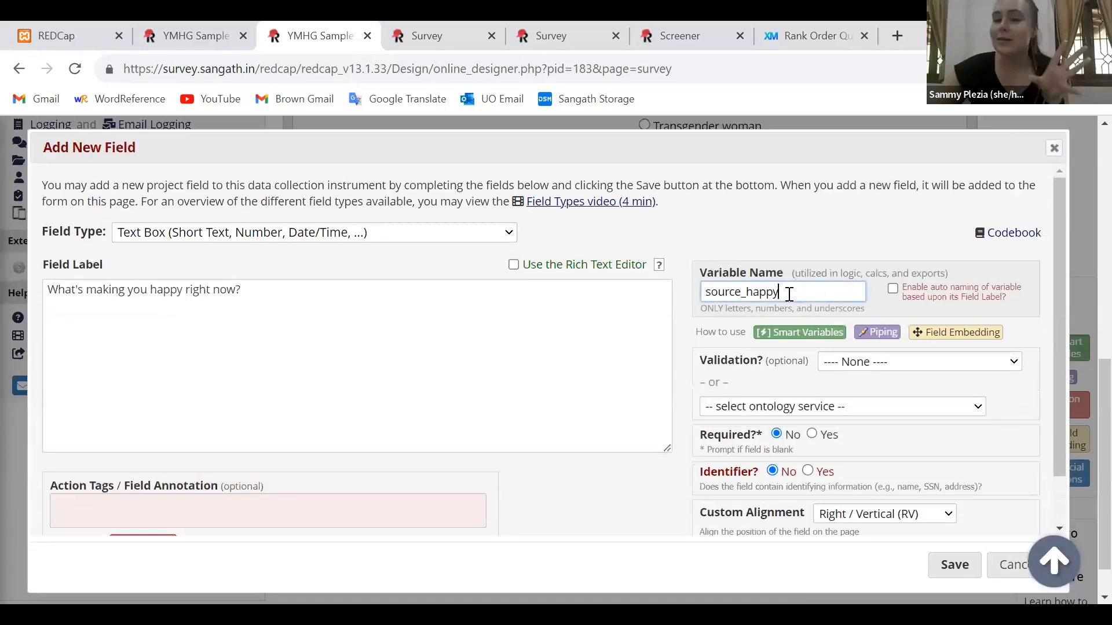
{"action": "double_click", "coordinate": [788, 294]}
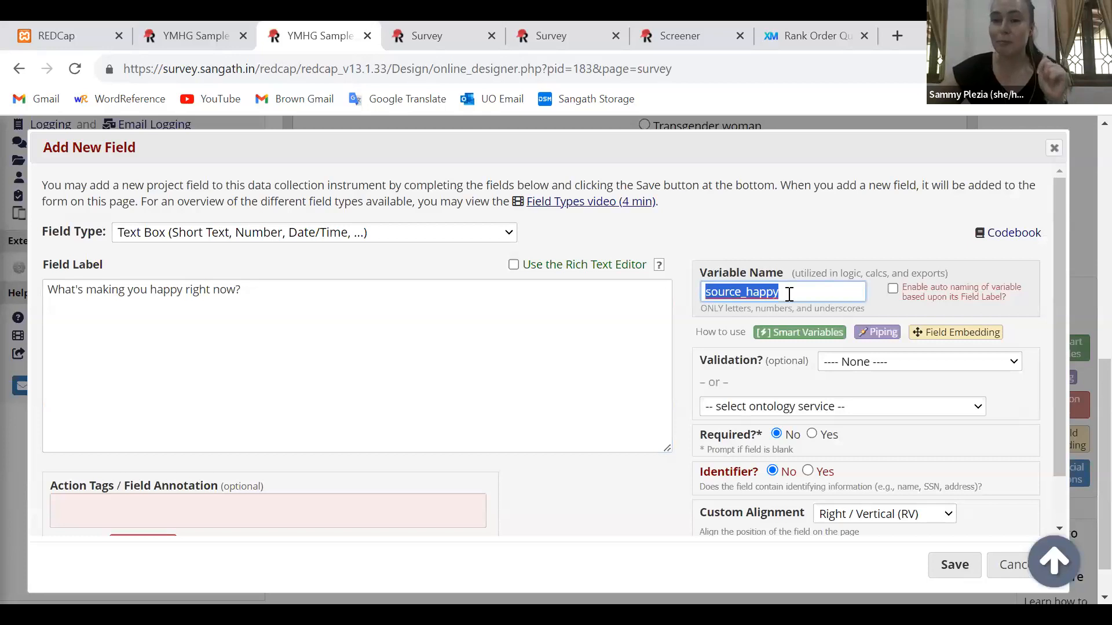
{"action": "left_click", "coordinate": [688, 294]}
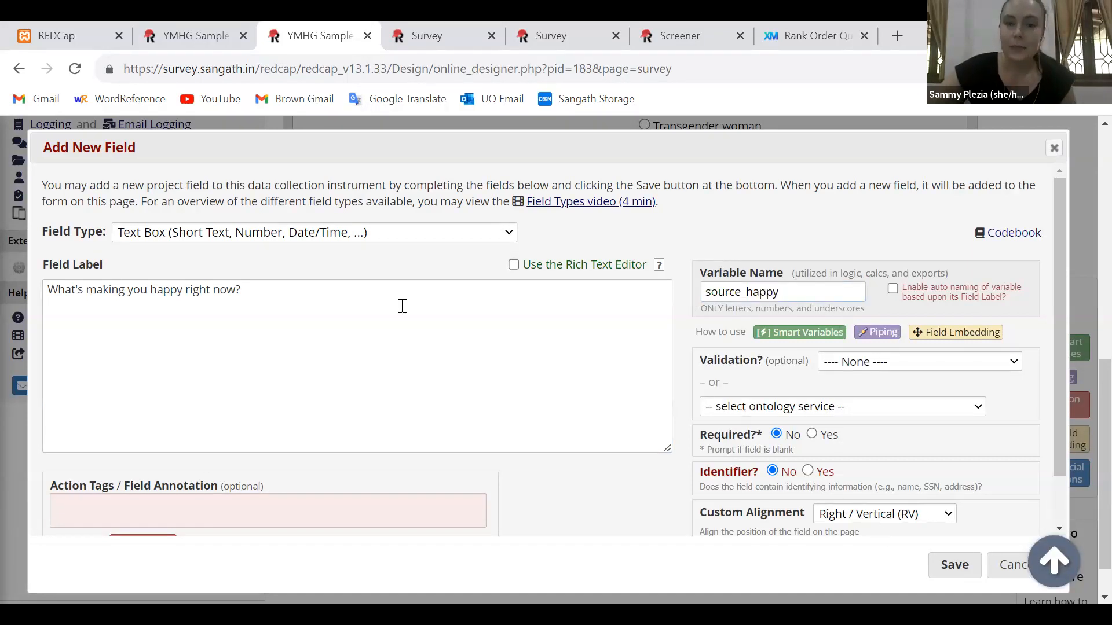
{"action": "left_click", "coordinate": [334, 234]}
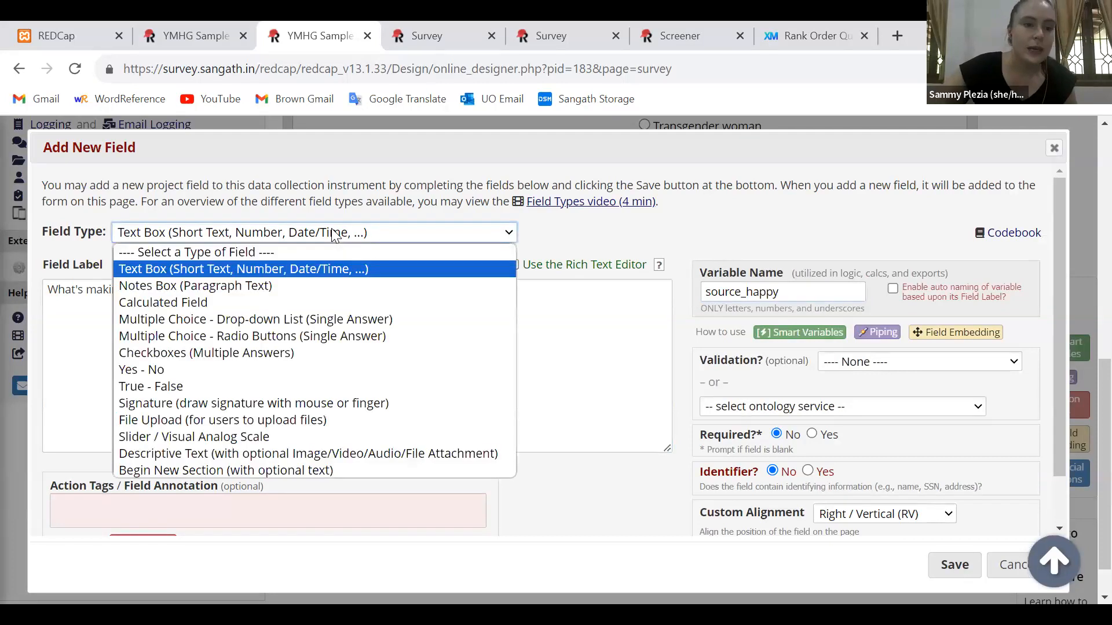
{"action": "left_click", "coordinate": [350, 286]}
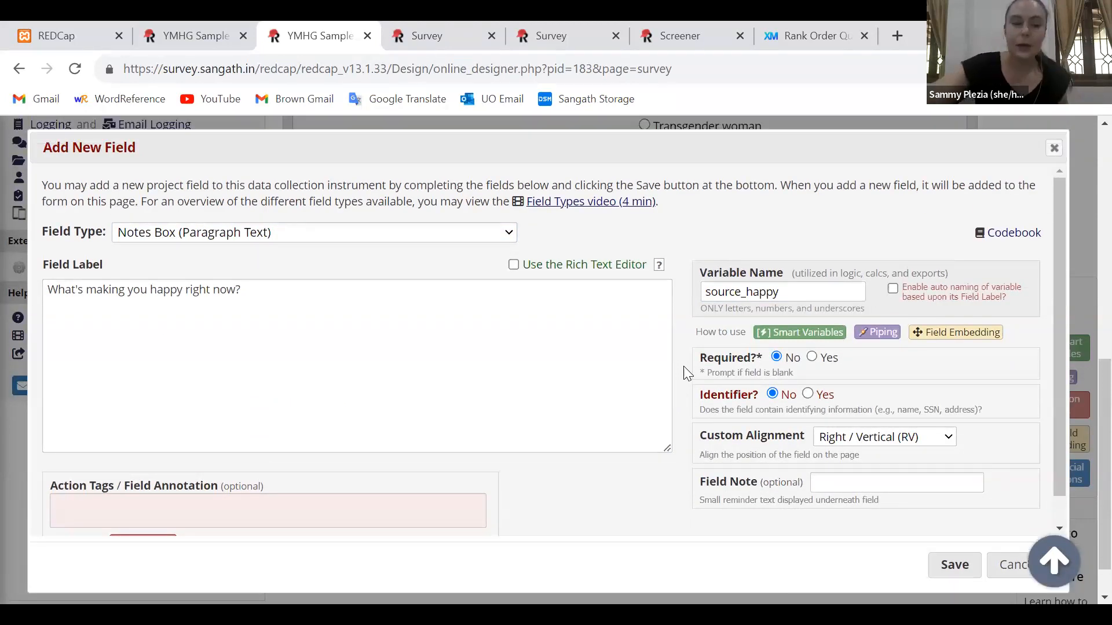
{"action": "scroll", "coordinate": [687, 372], "scroll_direction": "down", "scroll_amount": 1}
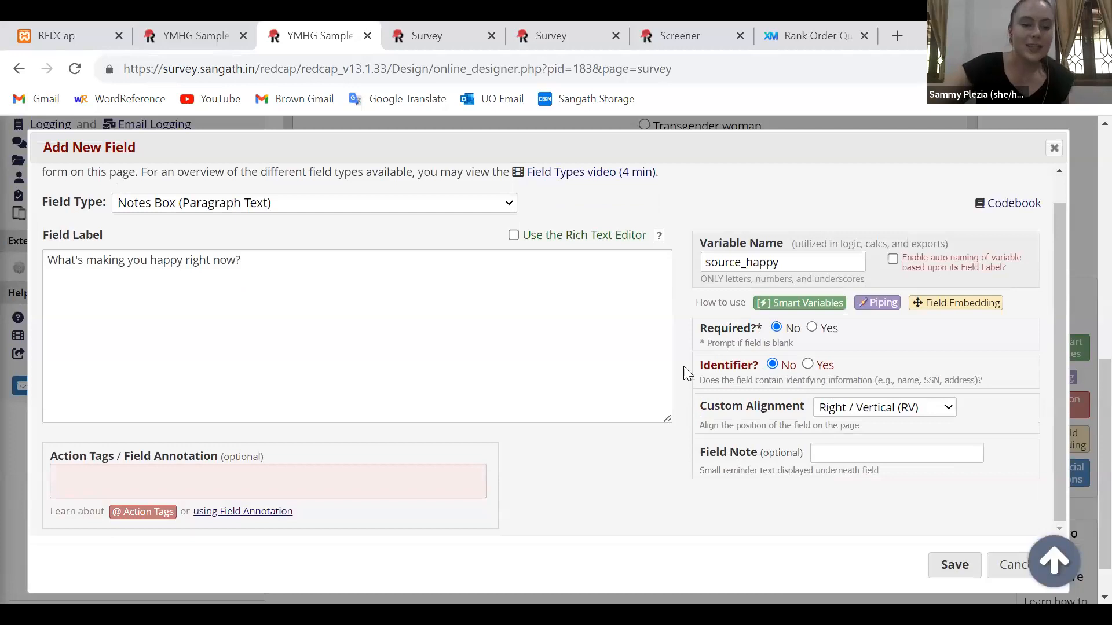
{"action": "left_click", "coordinate": [137, 513]}
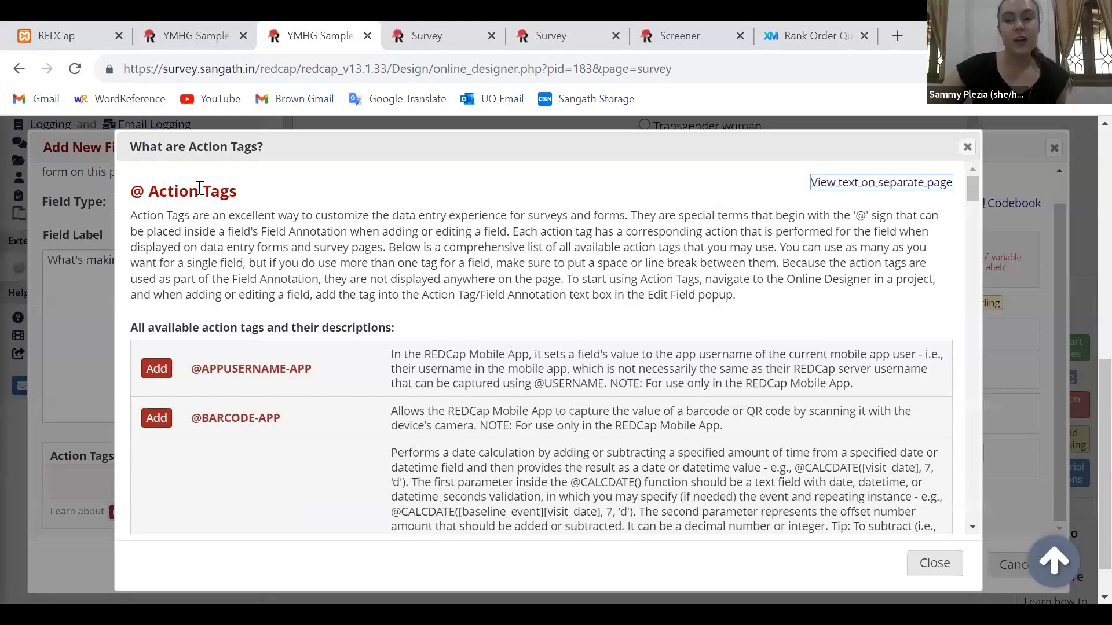
{"action": "triple_click", "coordinate": [199, 188]}
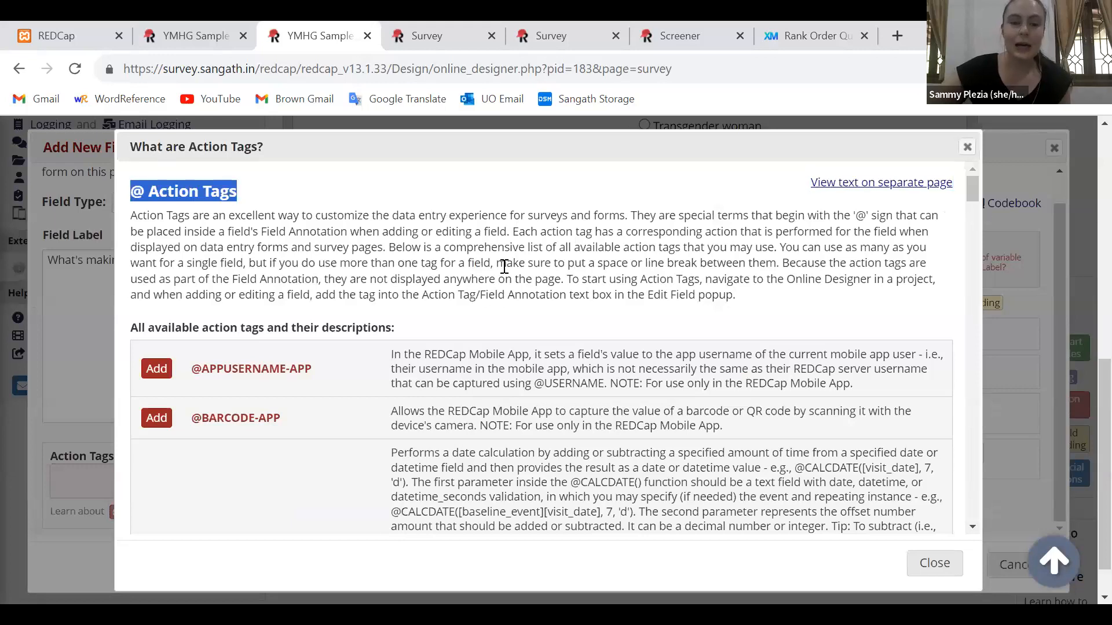
{"action": "scroll", "coordinate": [504, 267], "scroll_direction": "down", "scroll_amount": 3}
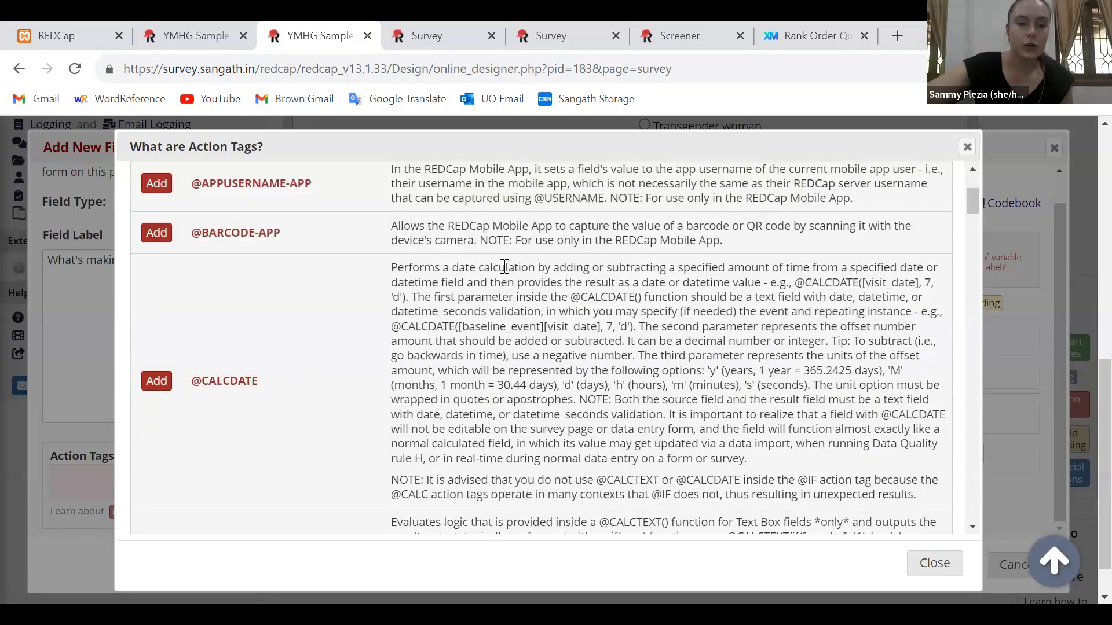
{"action": "scroll", "coordinate": [504, 266], "scroll_direction": "down", "scroll_amount": 2}
{"action": "scroll", "coordinate": [241, 337], "scroll_direction": "down", "scroll_amount": 5}
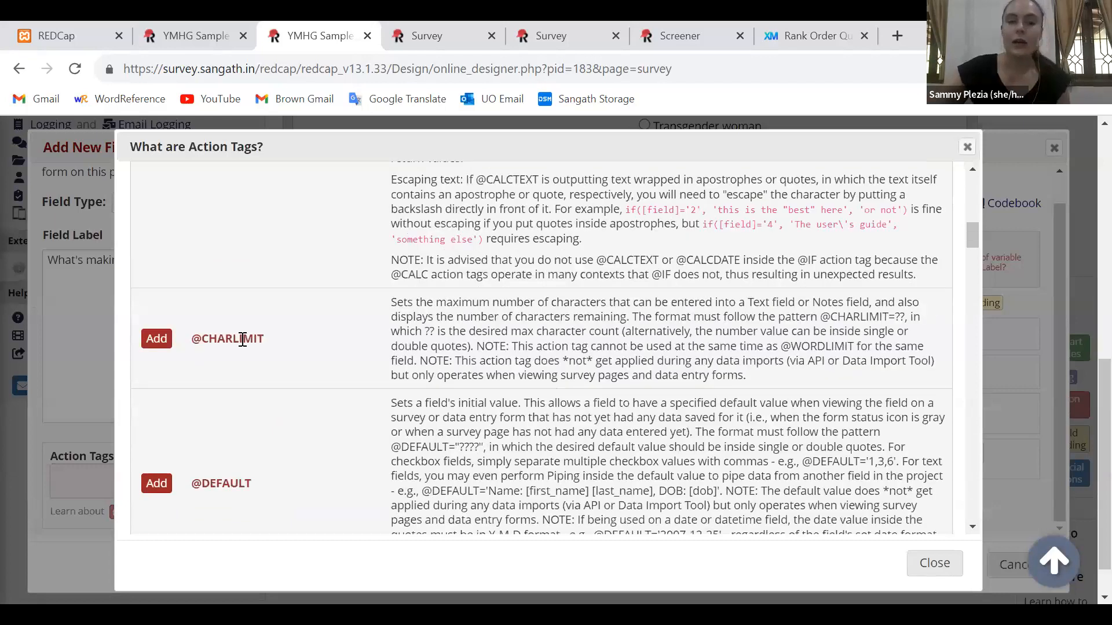
{"action": "double_click", "coordinate": [243, 339]}
{"action": "key", "text": "ctrl+c"}
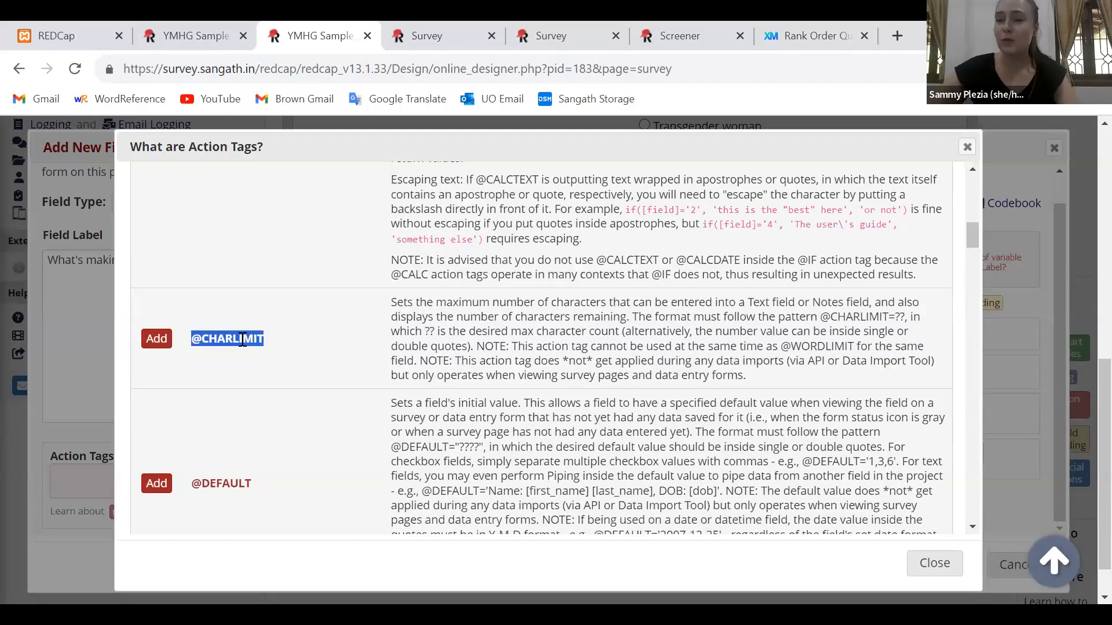
{"action": "left_click", "coordinate": [913, 557]}
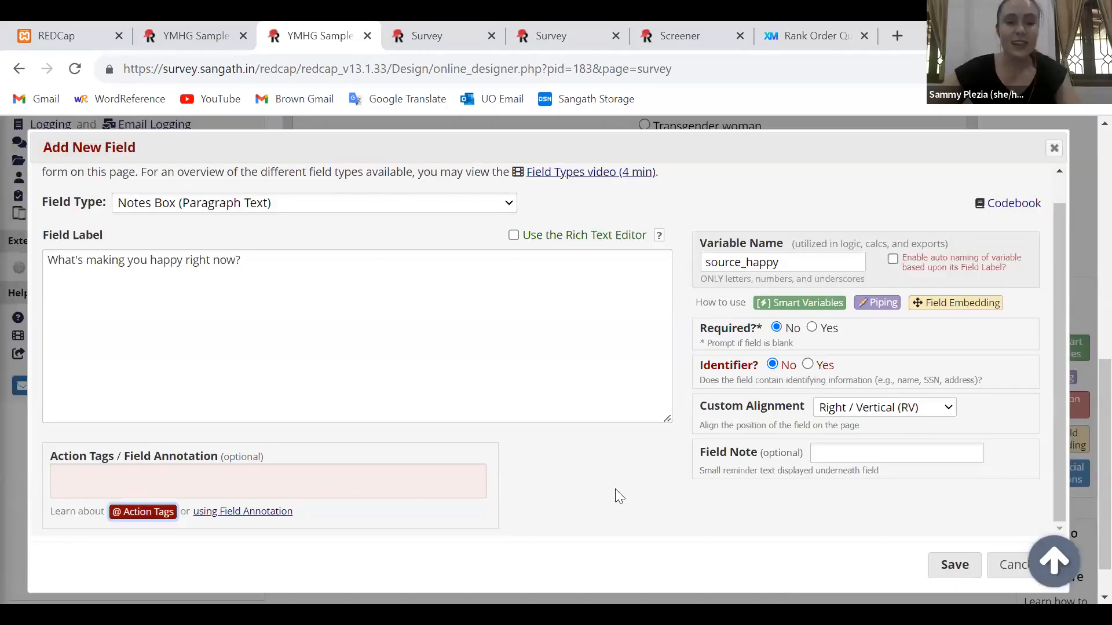
{"action": "left_click", "coordinate": [472, 492]}
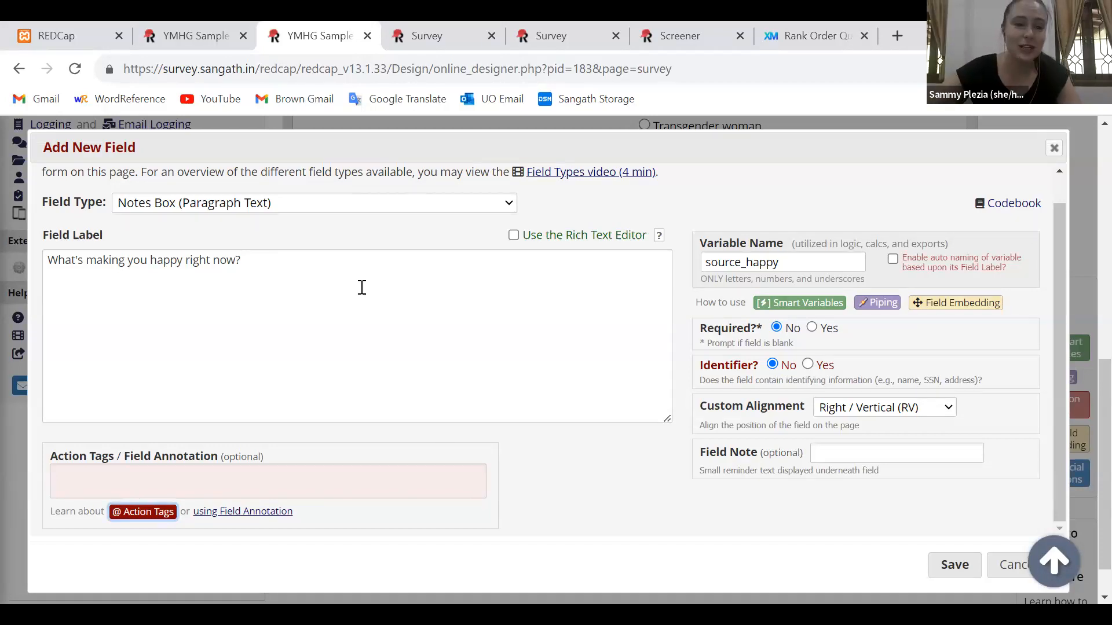
{"action": "key", "text": "ctrl+v"}
{"action": "key", "text": "BackSpace"}
{"action": "key", "text": "BackSpace"}
{"action": "type", "text": "=200"}
{"action": "scroll", "coordinate": [685, 585], "scroll_direction": "down", "scroll_amount": 1}
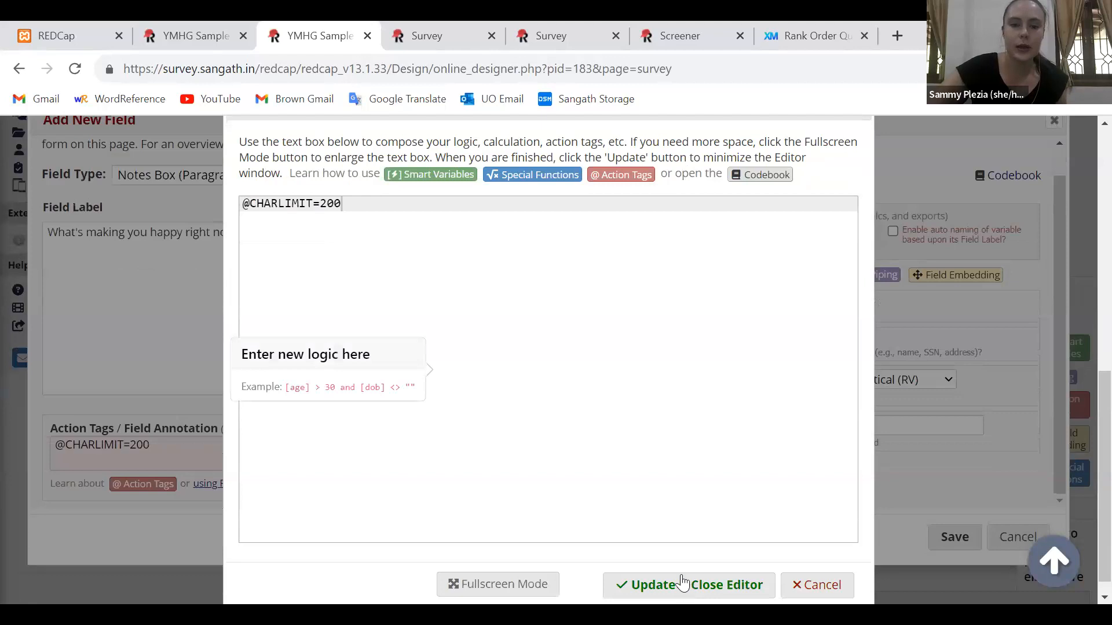
{"action": "left_click", "coordinate": [676, 574]}
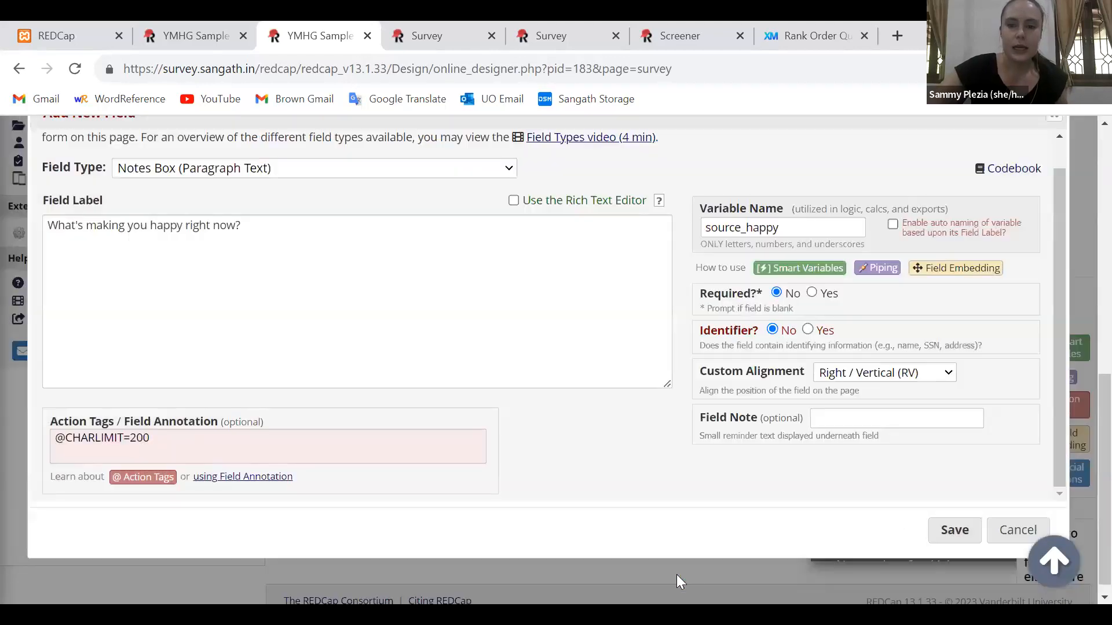
{"action": "left_click", "coordinate": [951, 534]}
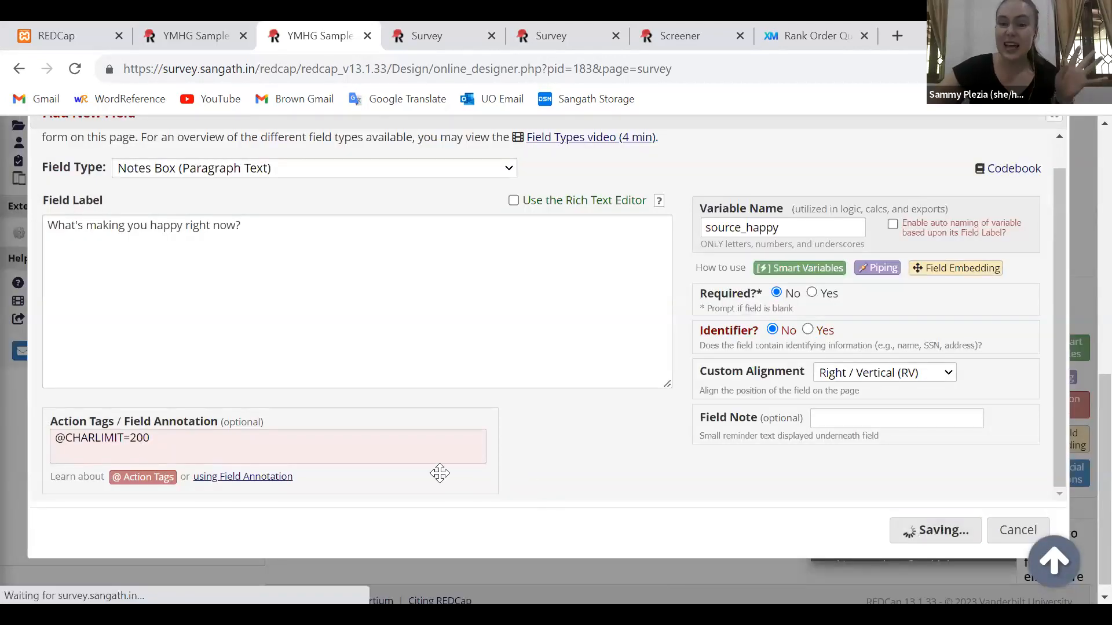
{"action": "scroll", "coordinate": [440, 473], "scroll_direction": "down", "scroll_amount": 1}
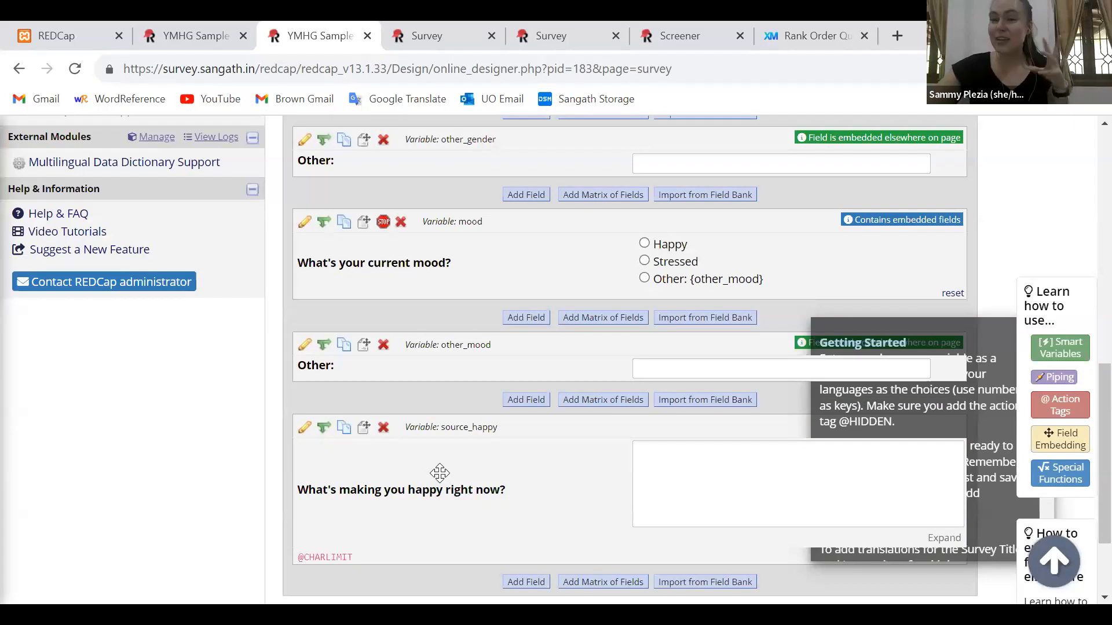
{"action": "scroll", "coordinate": [440, 474], "scroll_direction": "down", "scroll_amount": 1}
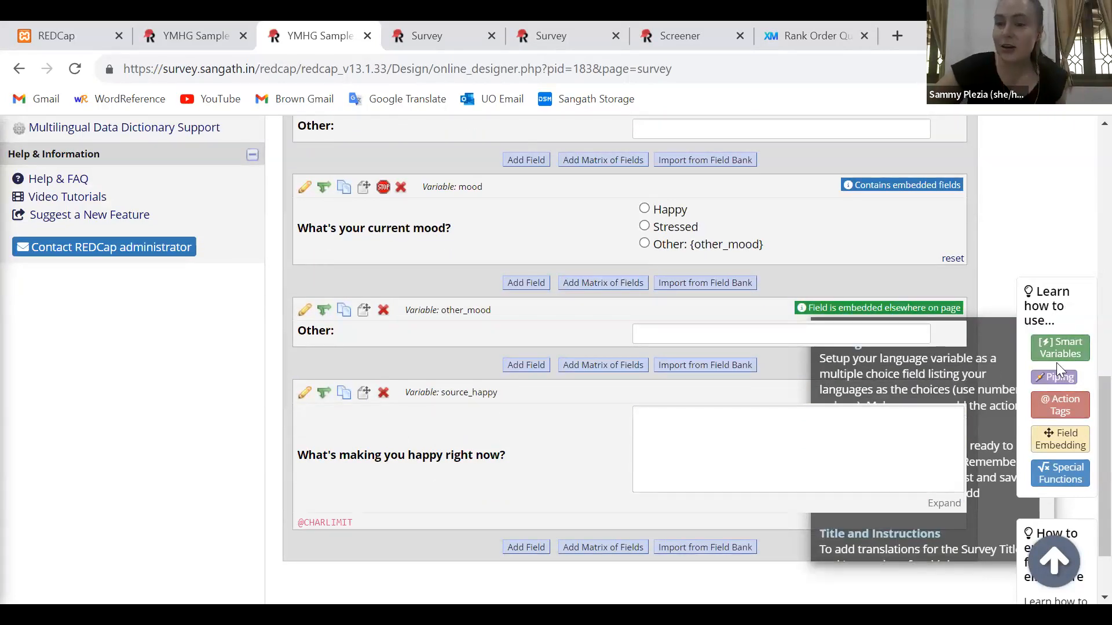
{"action": "left_click", "coordinate": [1062, 448]}
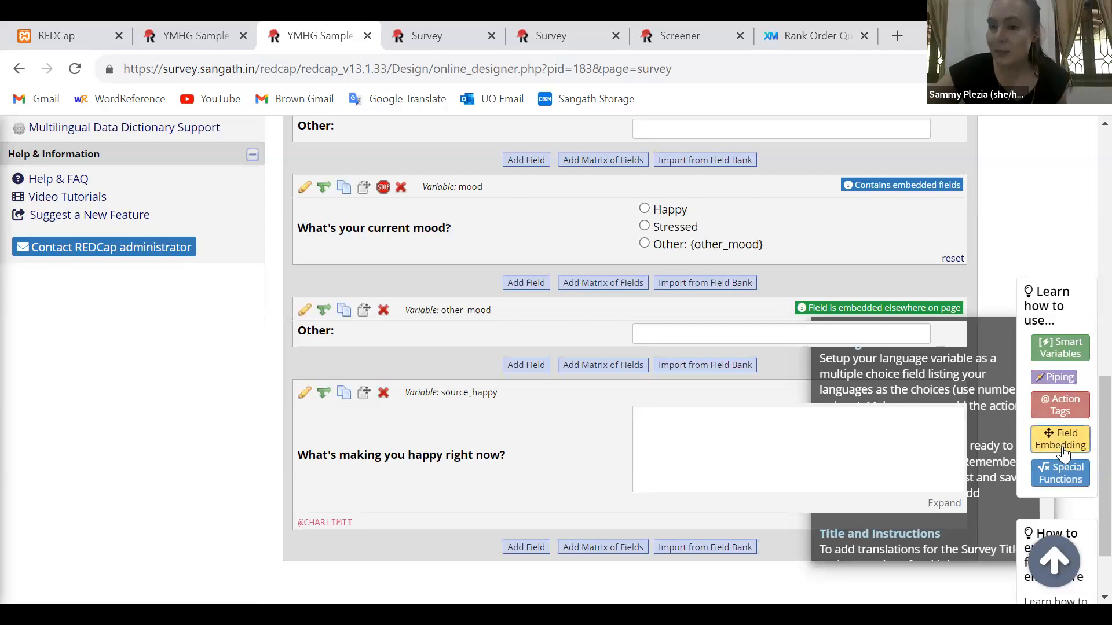
{"action": "left_click", "coordinate": [1055, 411]}
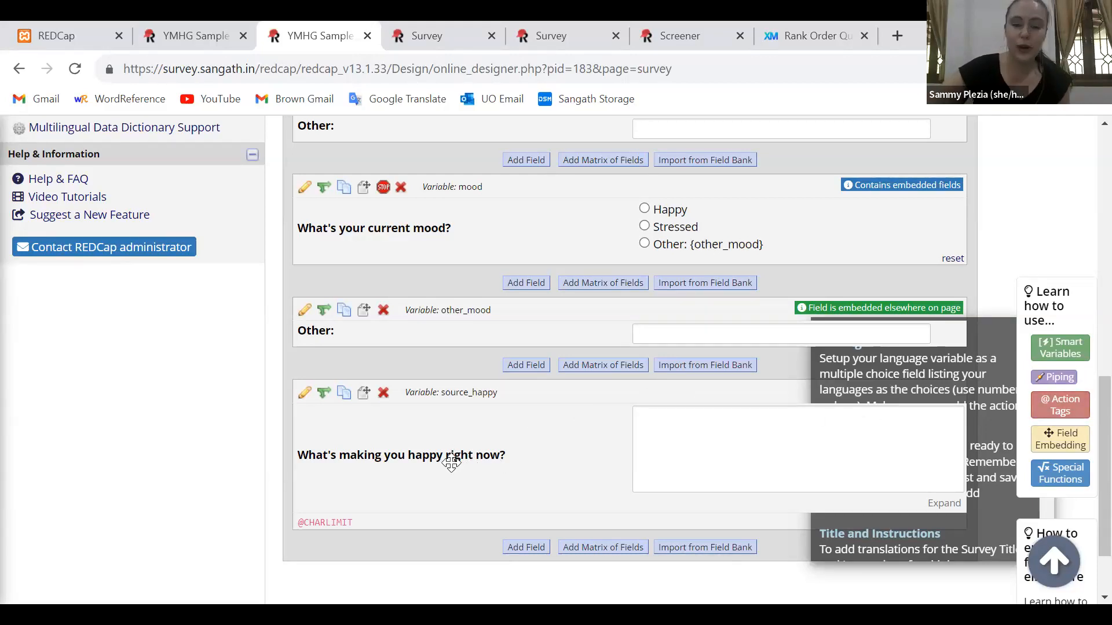
Open the branching logic settings of the source_happy field
{"action": "scroll", "coordinate": [241, 445], "scroll_direction": "down", "scroll_amount": 1}
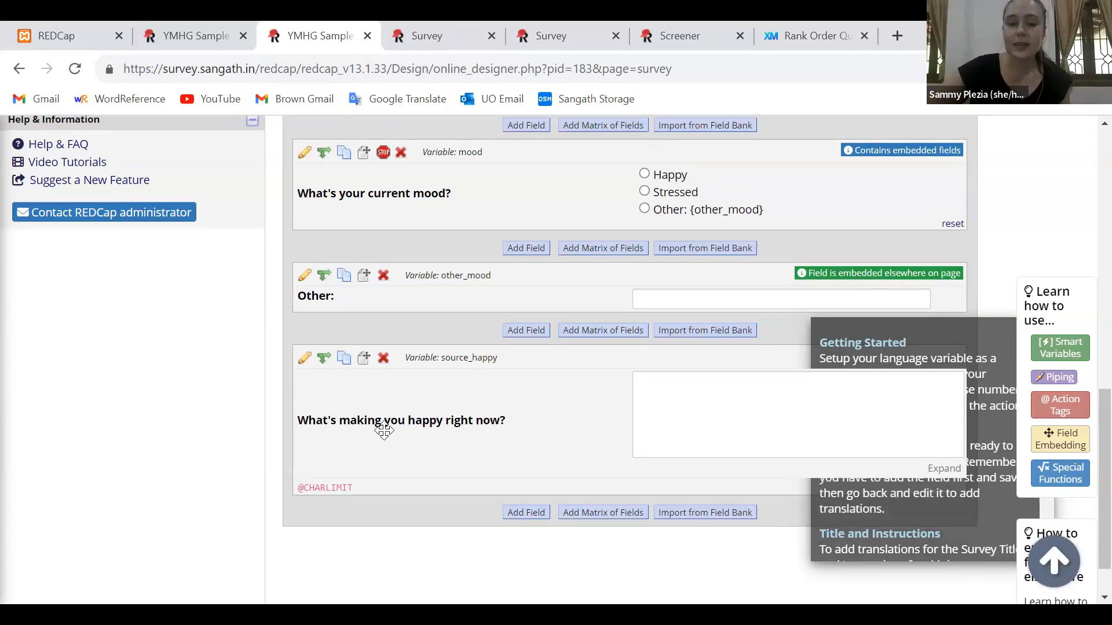
{"action": "left_click", "coordinate": [324, 360]}
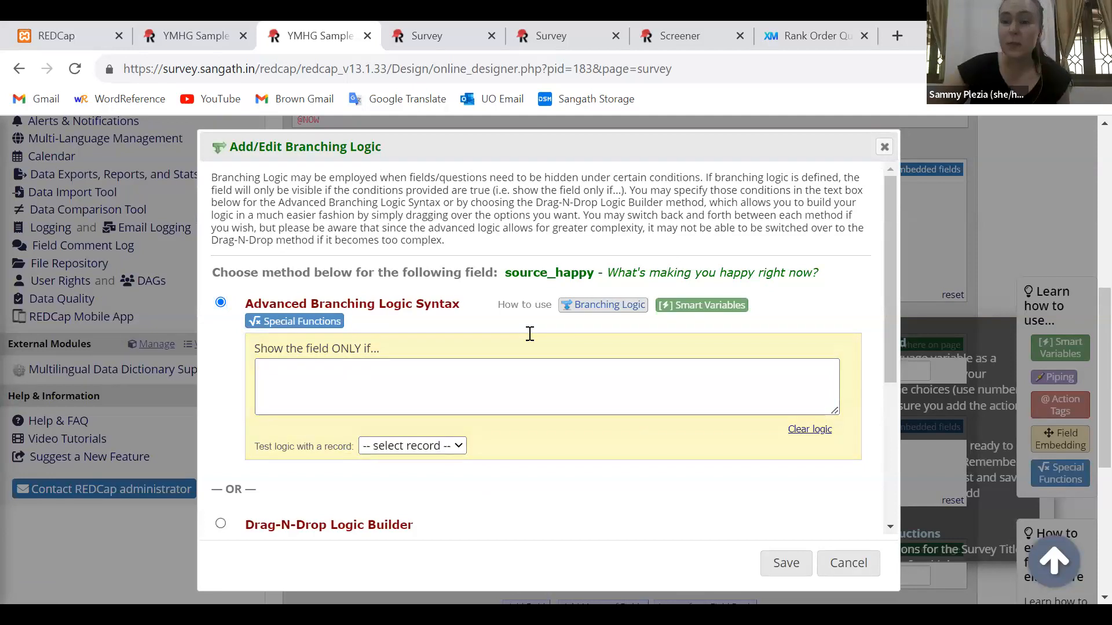
{"action": "scroll", "coordinate": [447, 315], "scroll_direction": "down", "scroll_amount": 2}
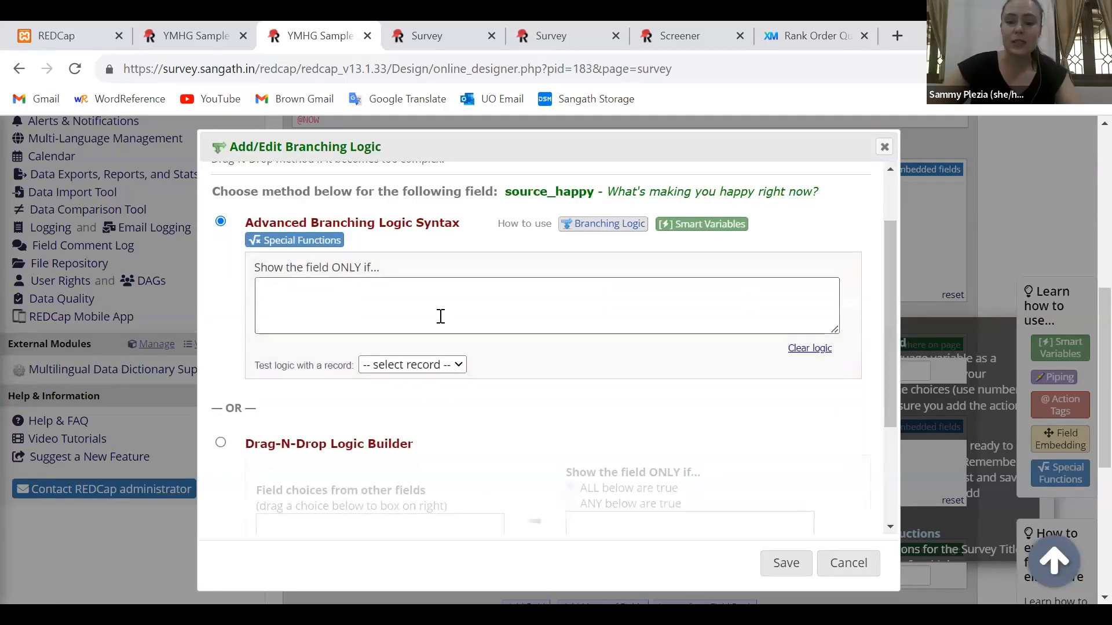
{"action": "left_click", "coordinate": [440, 317]}
{"action": "type", "text": "[age"}
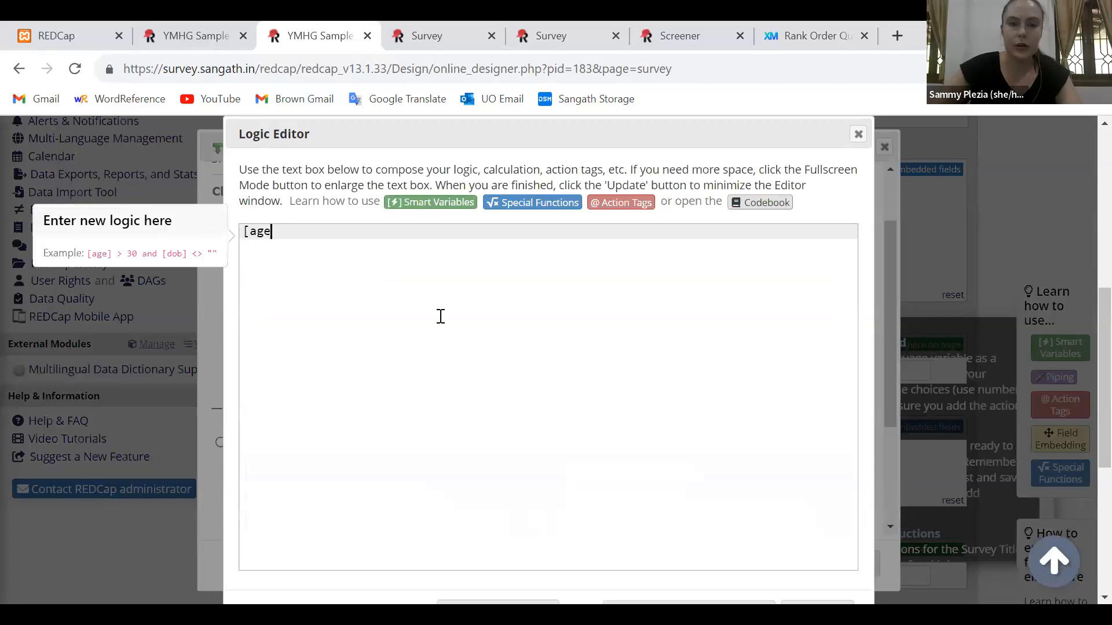
{"action": "type", "text": "]>="}
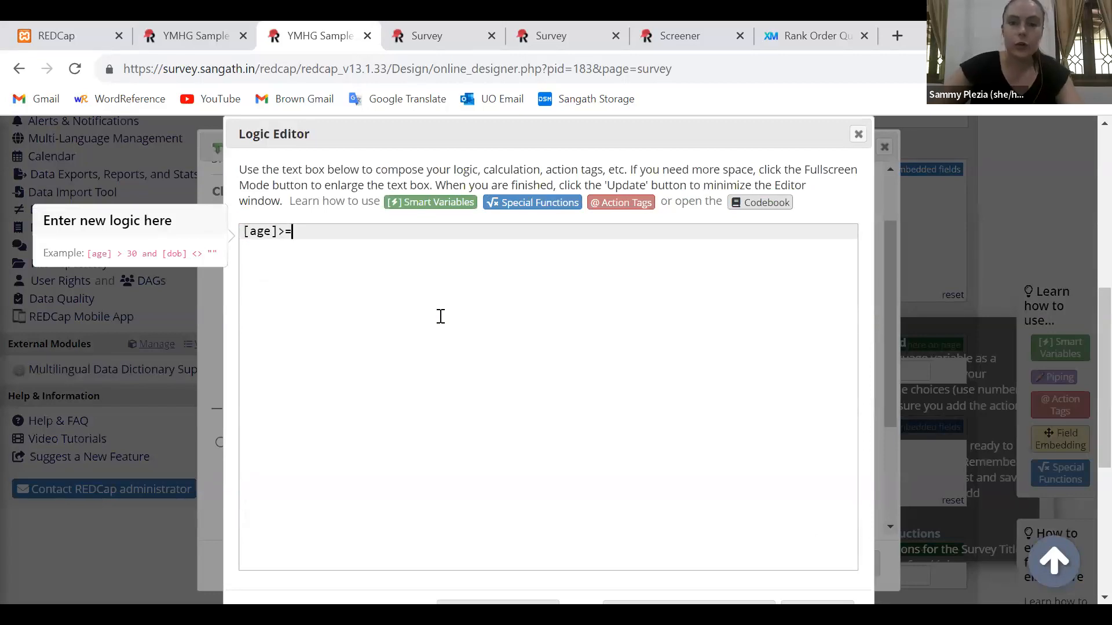
{"action": "left_click", "coordinate": [858, 134]}
Use the Drag-N-Drop Logic Builder to show source_happy only if mood = Happy (1), and save the logic
{"action": "left_click", "coordinate": [219, 443]}
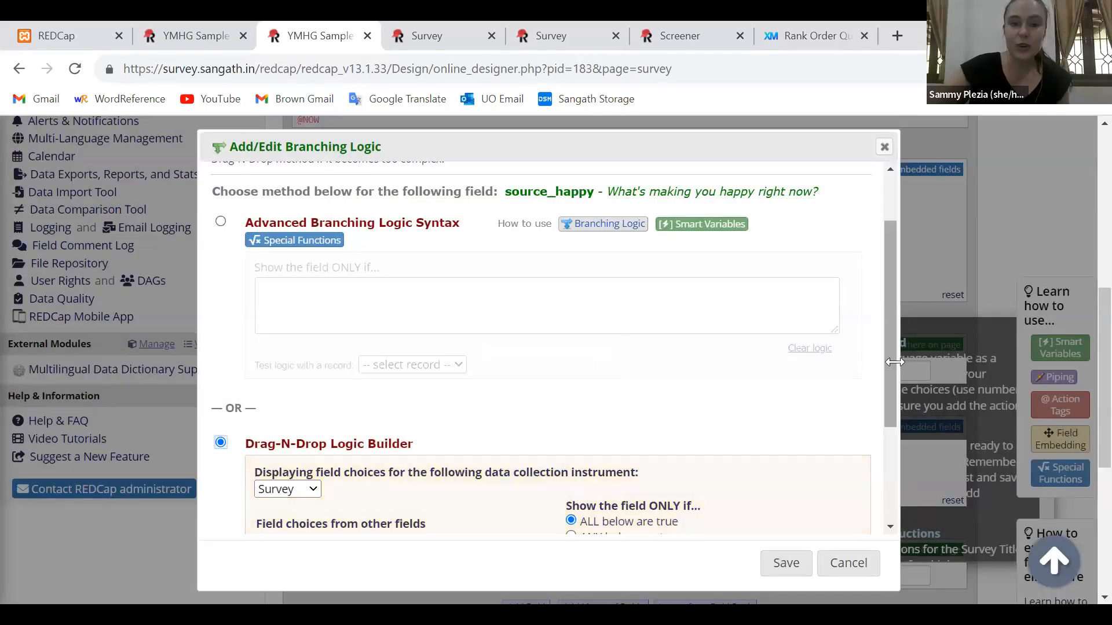
{"action": "scroll", "coordinate": [894, 362], "scroll_direction": "down", "scroll_amount": 3}
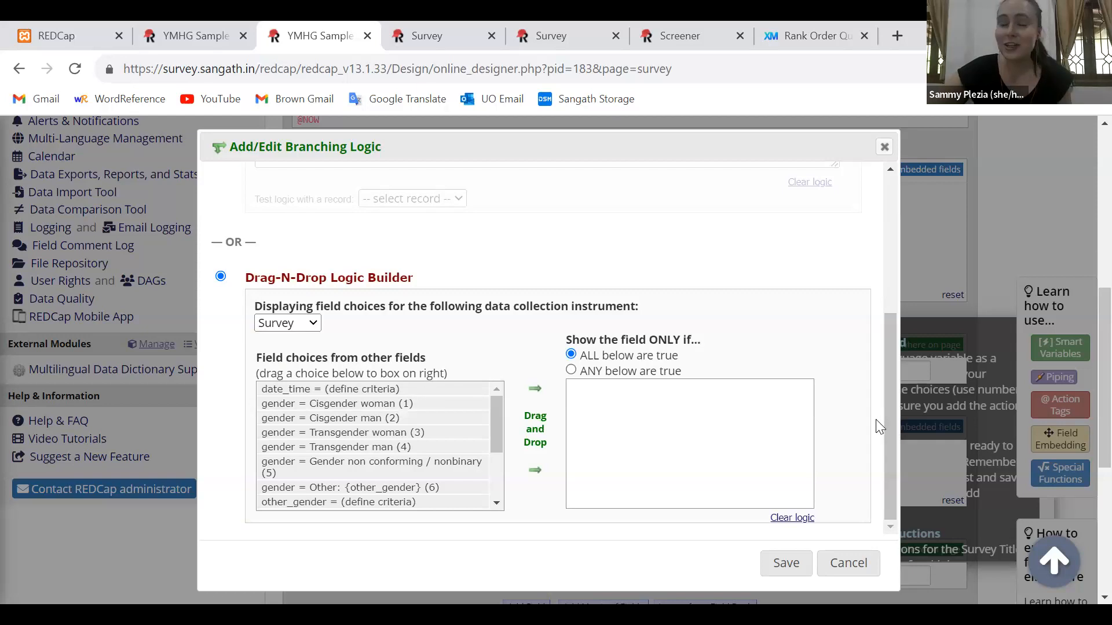
{"action": "left_click_drag", "start_coordinate": [492, 414], "coordinate": [508, 479]}
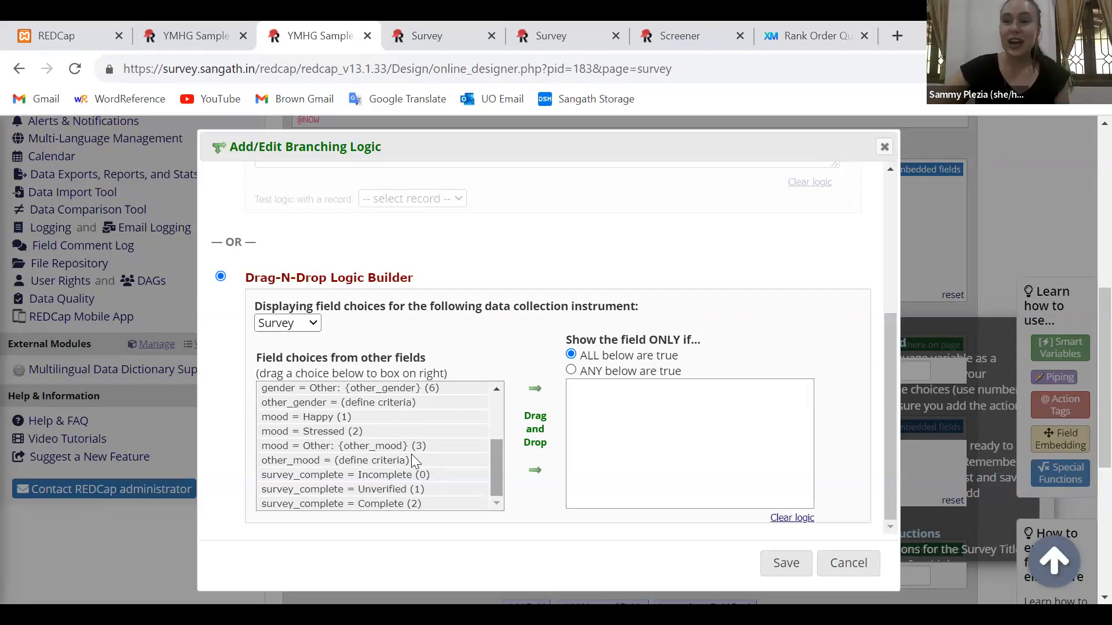
{"action": "left_click_drag", "start_coordinate": [306, 418], "coordinate": [659, 409]}
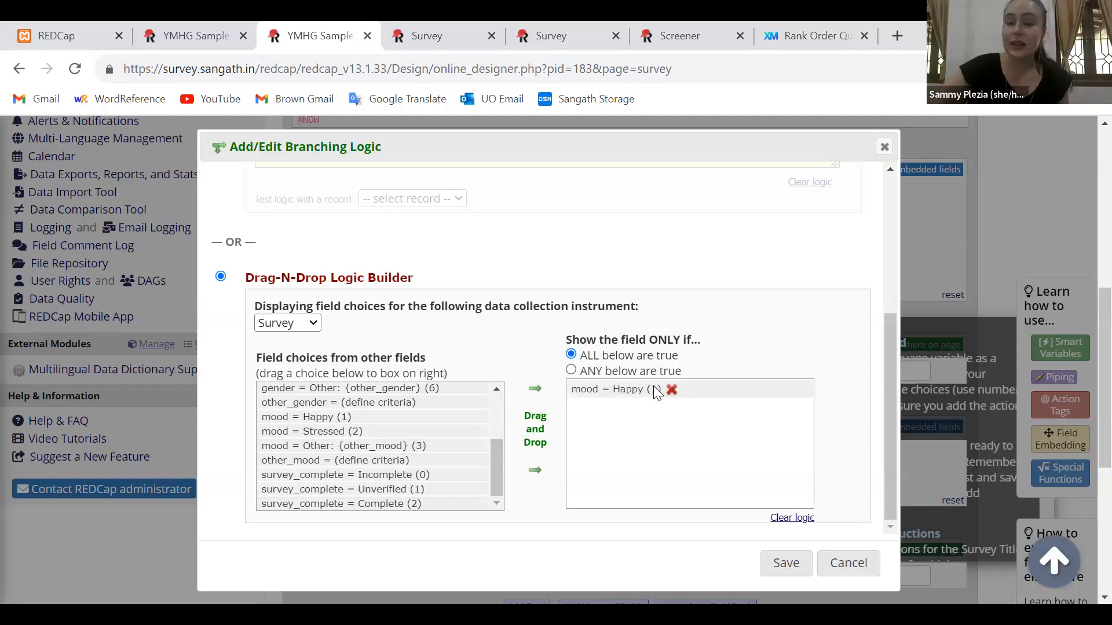
{"action": "left_click_drag", "start_coordinate": [565, 338], "coordinate": [703, 346]}
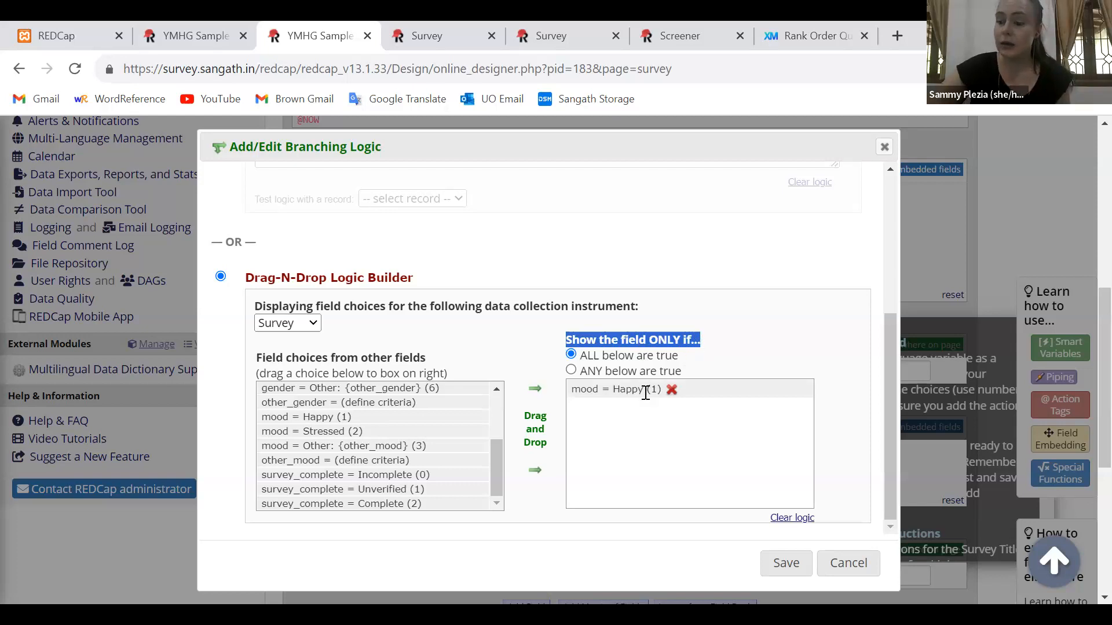
{"action": "left_click", "coordinate": [773, 561]}
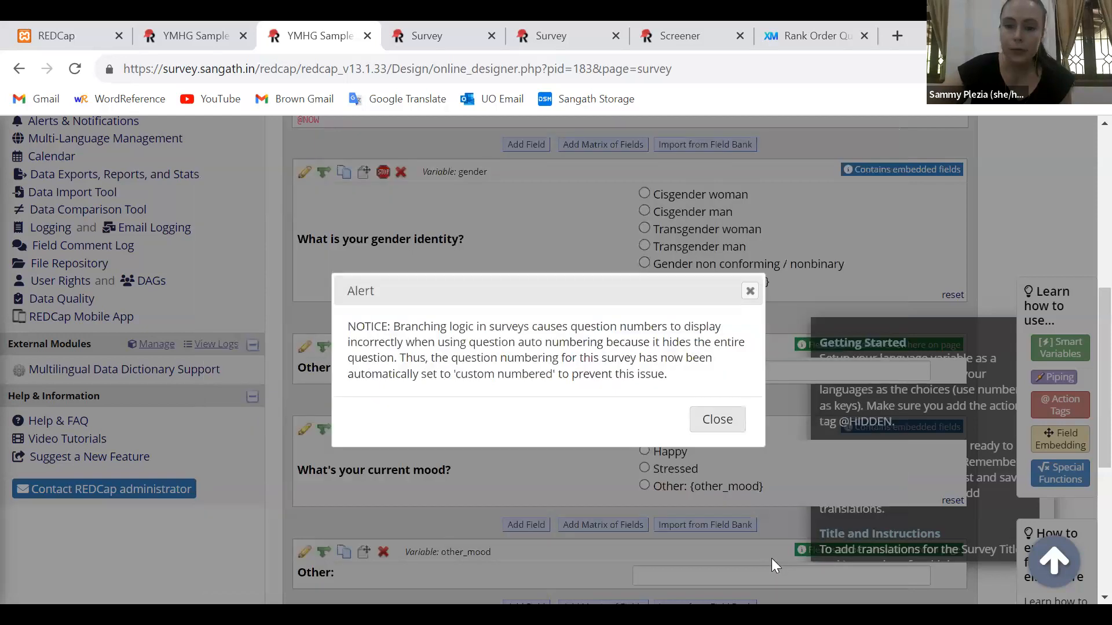
{"action": "left_click", "coordinate": [712, 423]}
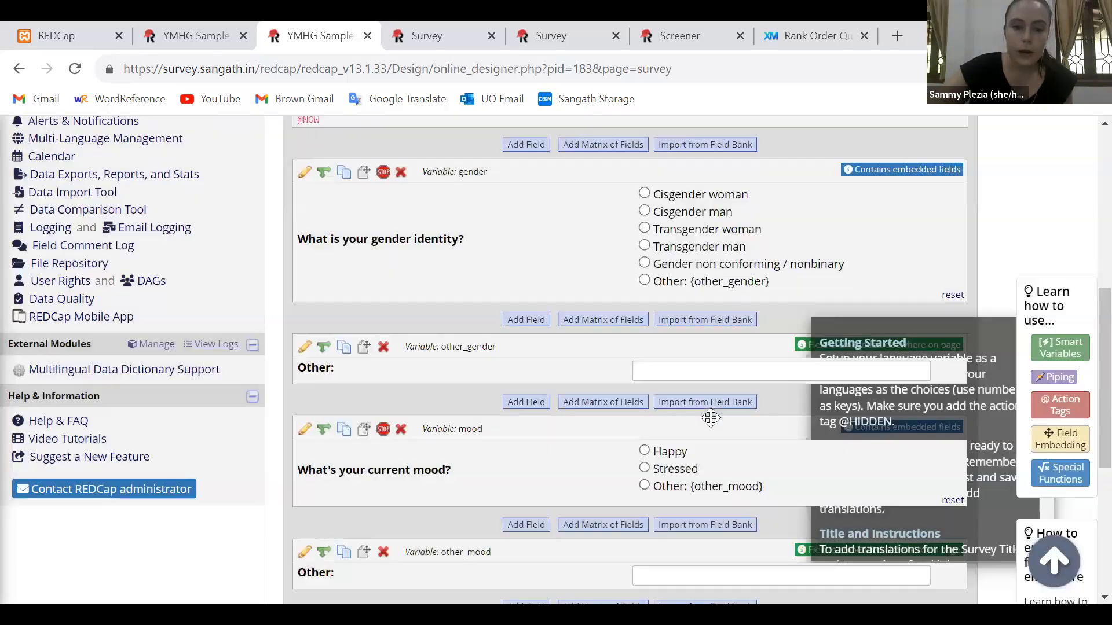
Start a new field below source_happy, labelled "What's making you feel stressed right now?", with the variable name source_stress
{"action": "scroll", "coordinate": [711, 417], "scroll_direction": "down", "scroll_amount": 2}
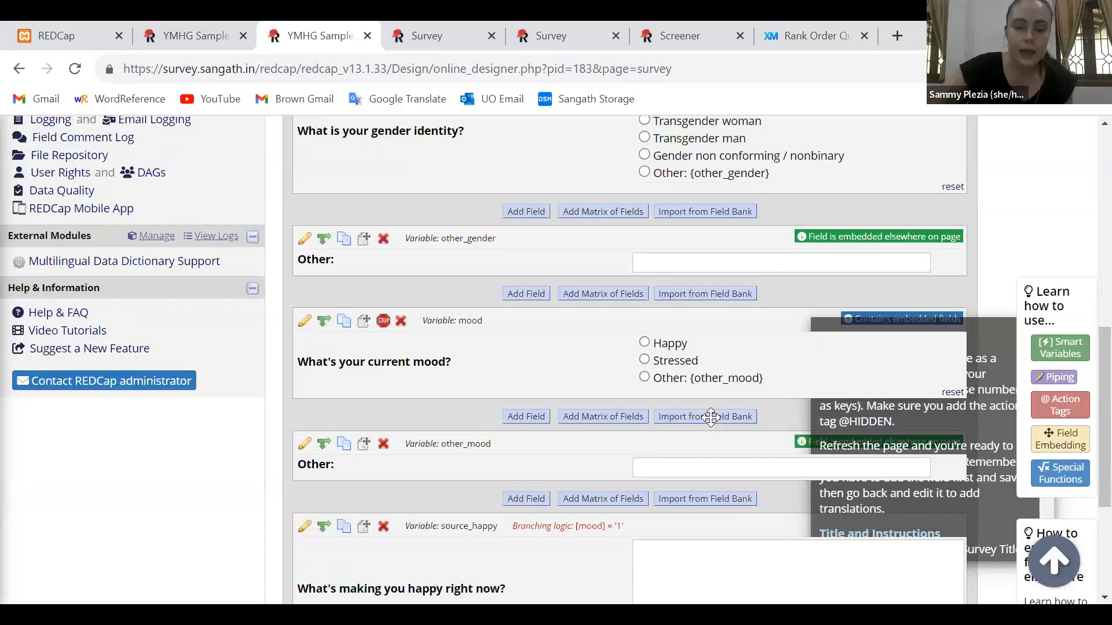
{"action": "scroll", "coordinate": [515, 555], "scroll_direction": "down", "scroll_amount": 2}
{"action": "left_click", "coordinate": [519, 553]}
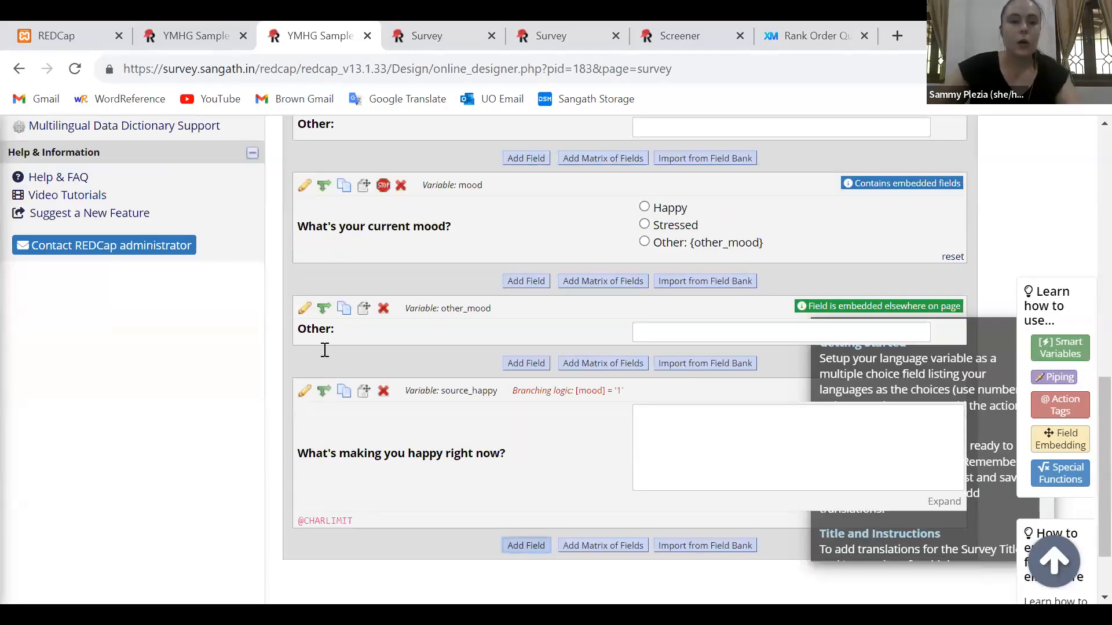
{"action": "type", "text": "What's making you f"}
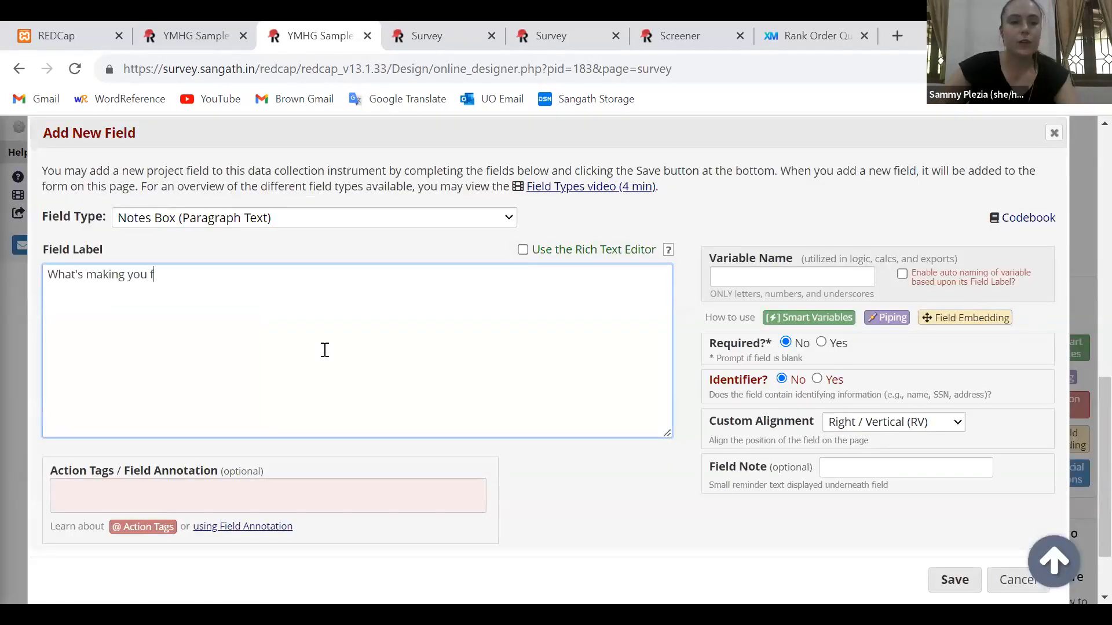
{"action": "type", "text": "eel stressed right now?"}
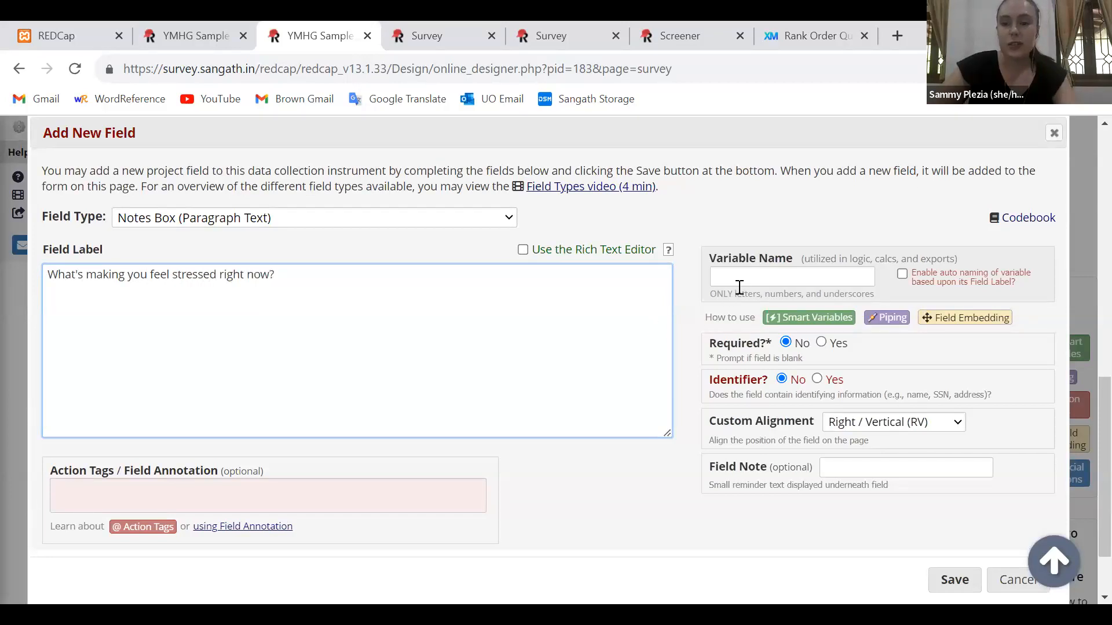
{"action": "left_click", "coordinate": [753, 276]}
{"action": "type", "text": "source_"}
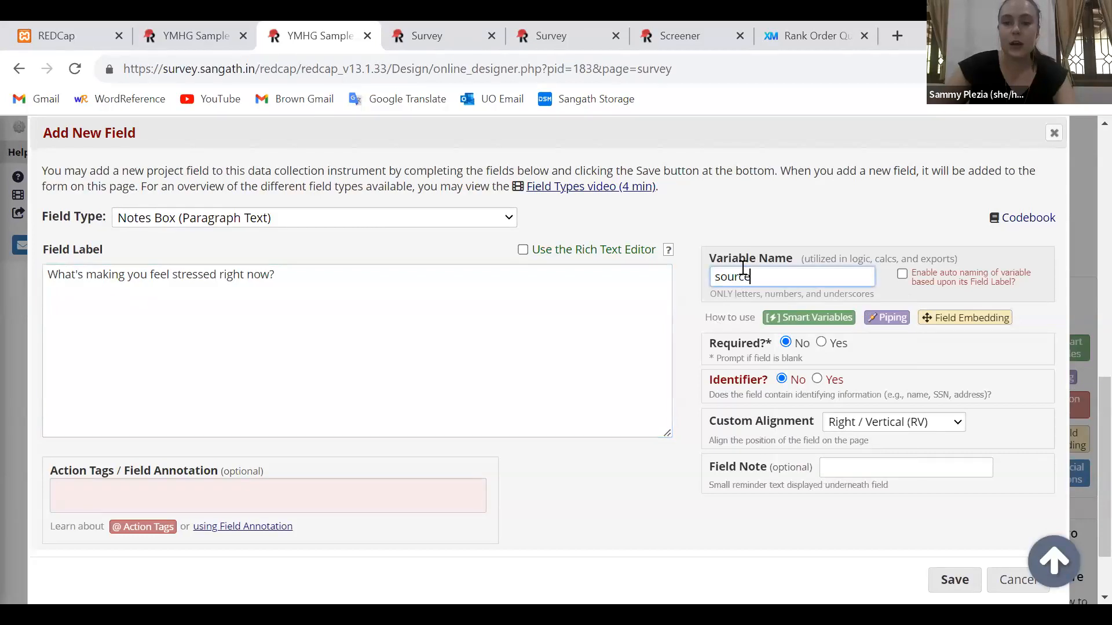
{"action": "type", "text": "stress"}
{"action": "left_click", "coordinate": [166, 495]}
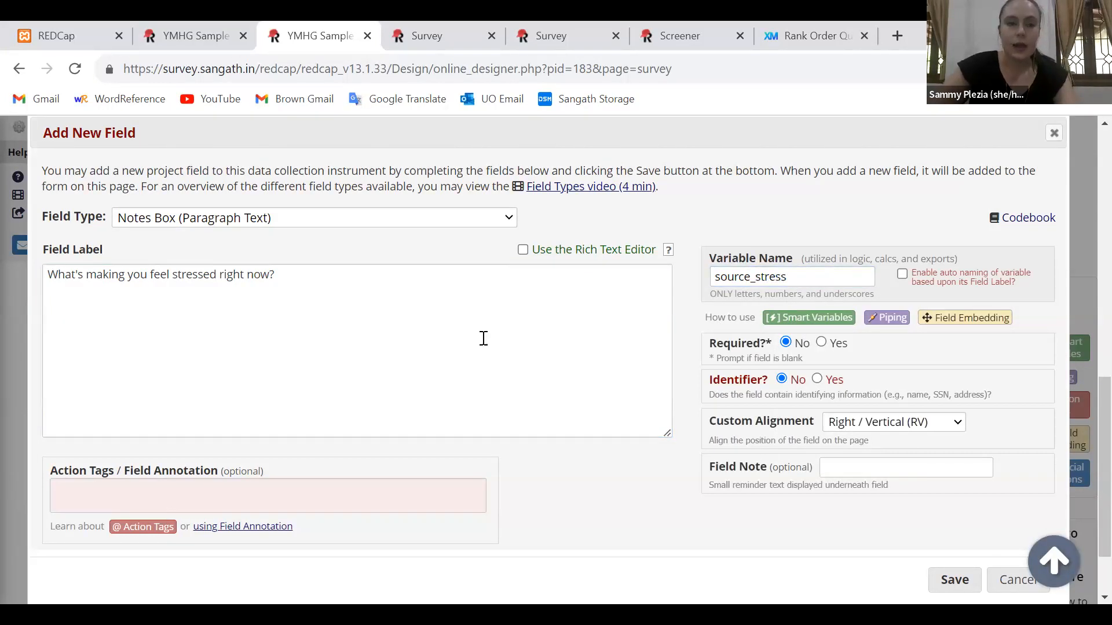
{"action": "type", "text": "@CHARLIM"}
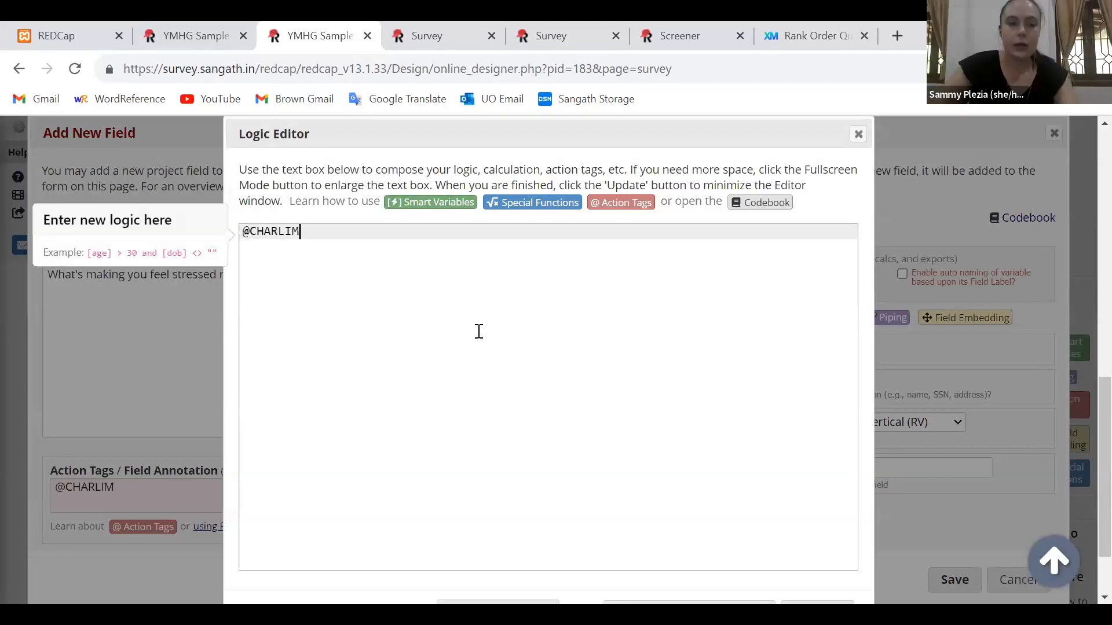
{"action": "type", "text": "IT=200"}
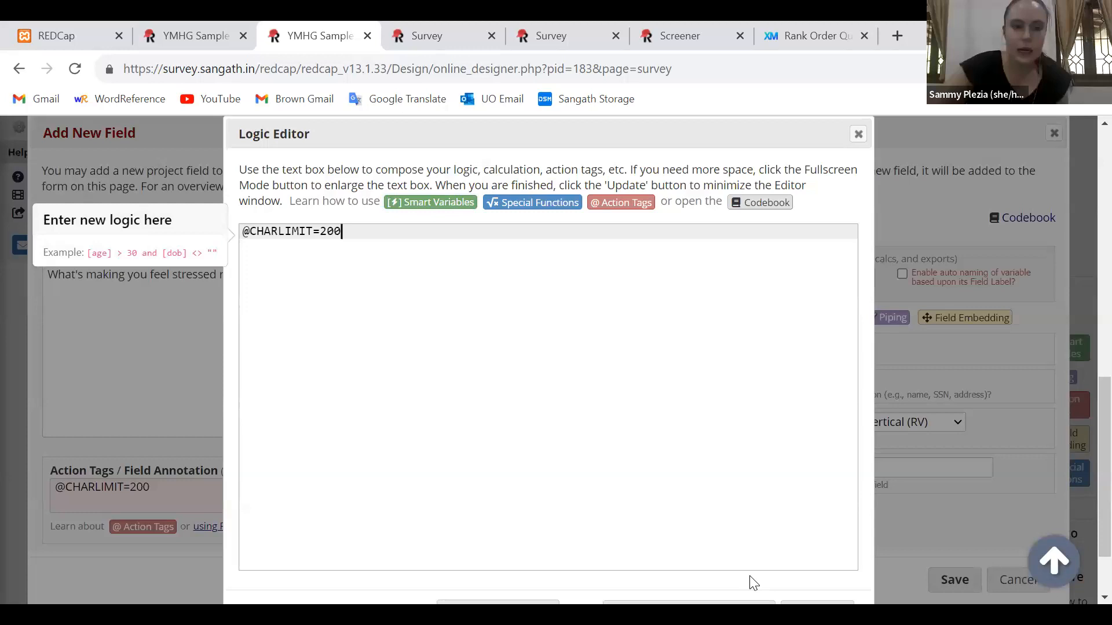
{"action": "scroll", "coordinate": [753, 582], "scroll_direction": "down", "scroll_amount": 1}
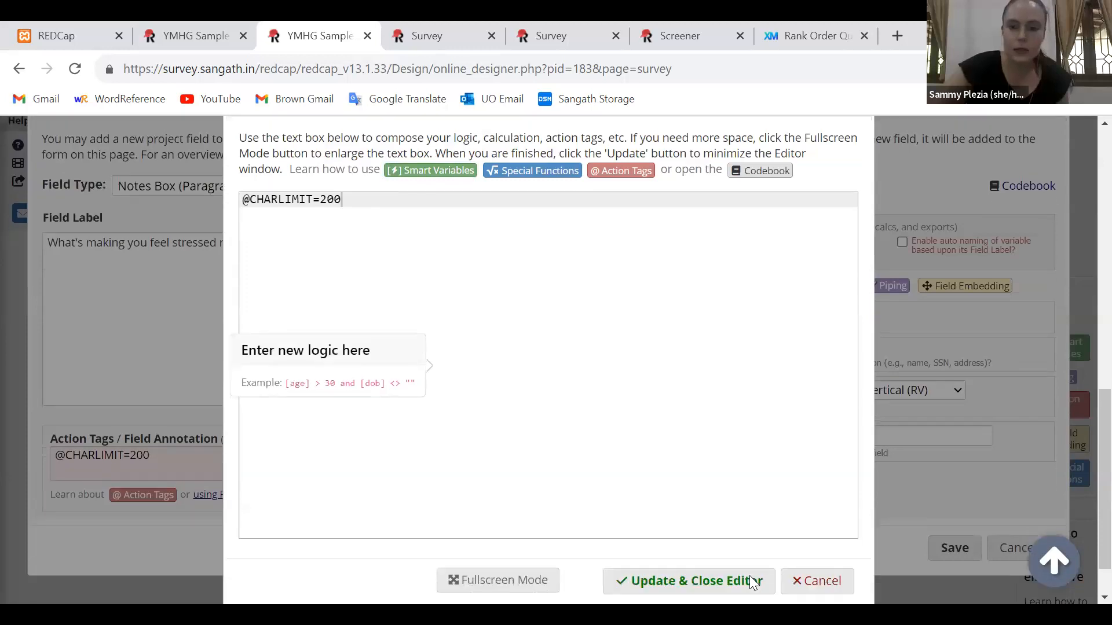
{"action": "left_click", "coordinate": [753, 583]}
{"action": "left_click", "coordinate": [957, 544]}
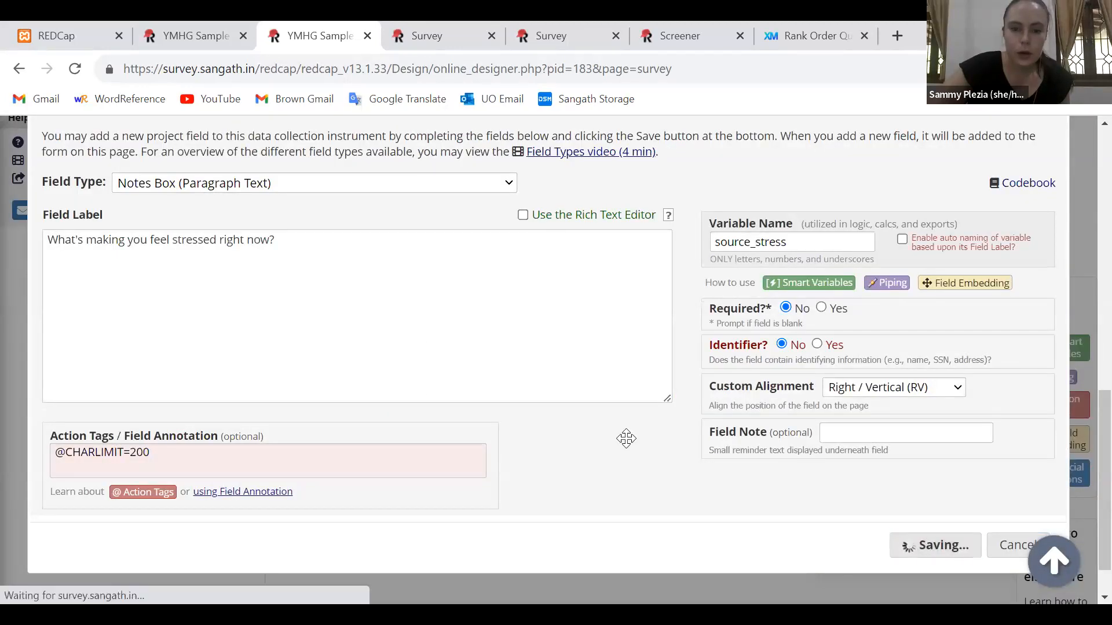
Reload the live survey to check how the follow-up questions appear below the mood question, and return to the designer
{"action": "scroll", "coordinate": [626, 438], "scroll_direction": "down", "scroll_amount": 2}
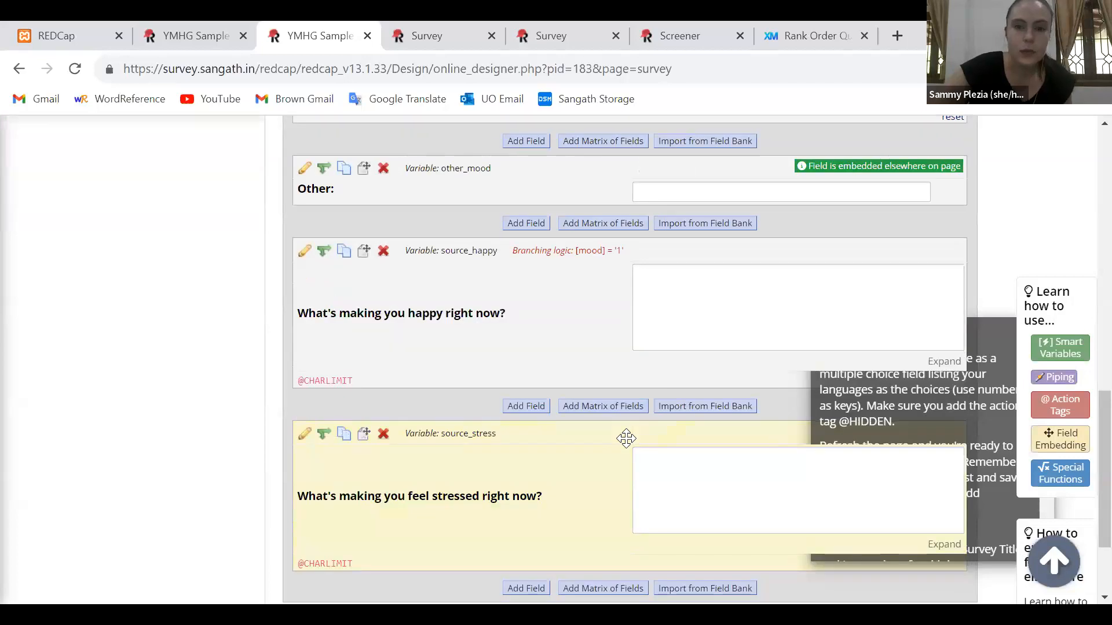
{"action": "scroll", "coordinate": [626, 438], "scroll_direction": "down", "scroll_amount": 1}
{"action": "key", "text": "ctrl+Tab"}
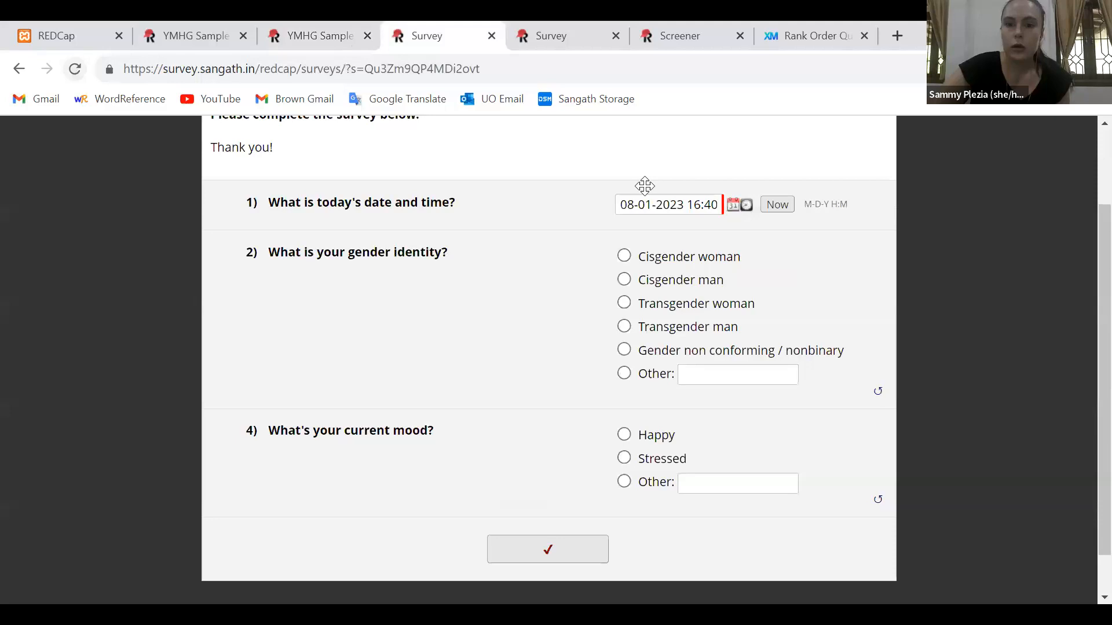
{"action": "key", "text": "F5"}
{"action": "key", "text": "Return"}
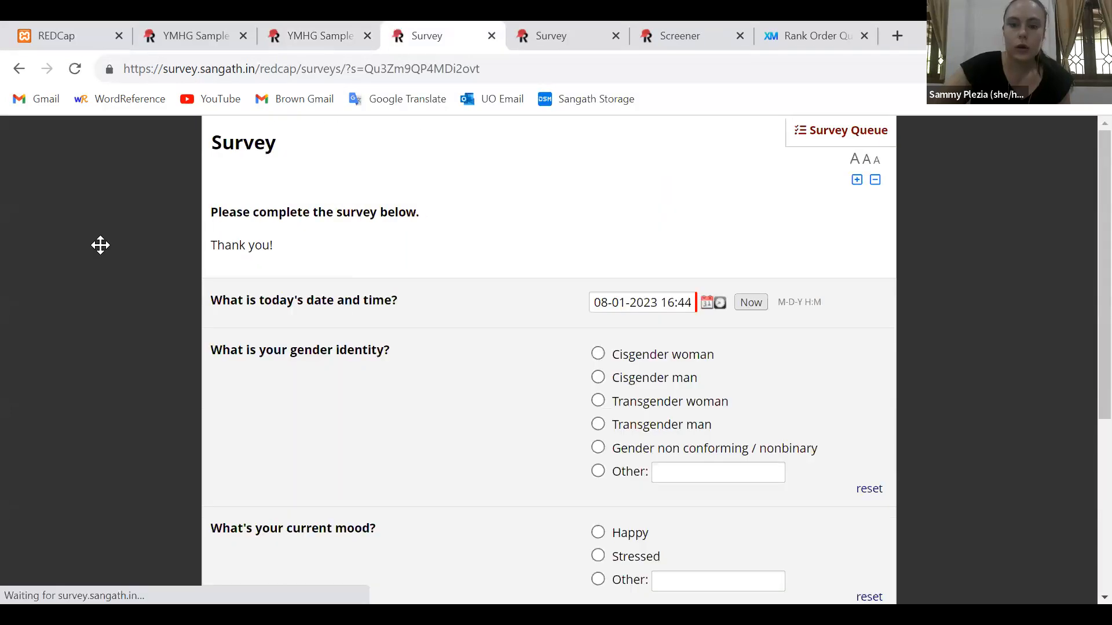
{"action": "scroll", "coordinate": [100, 245], "scroll_direction": "down", "scroll_amount": 4}
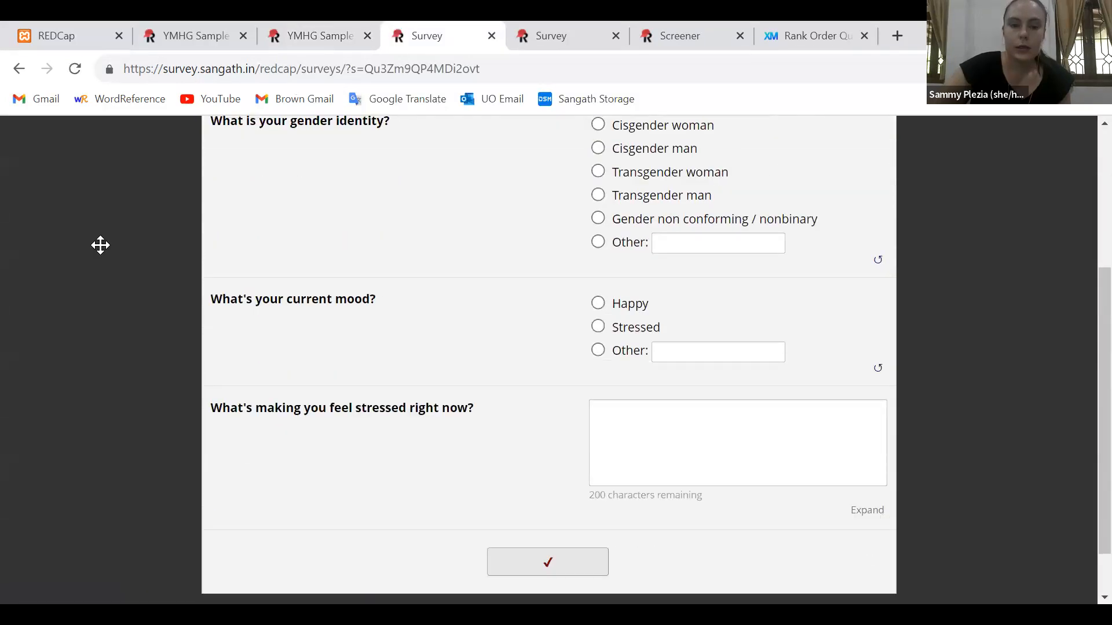
{"action": "scroll", "coordinate": [100, 245], "scroll_direction": "down", "scroll_amount": 1}
{"action": "left_click", "coordinate": [288, 30]}
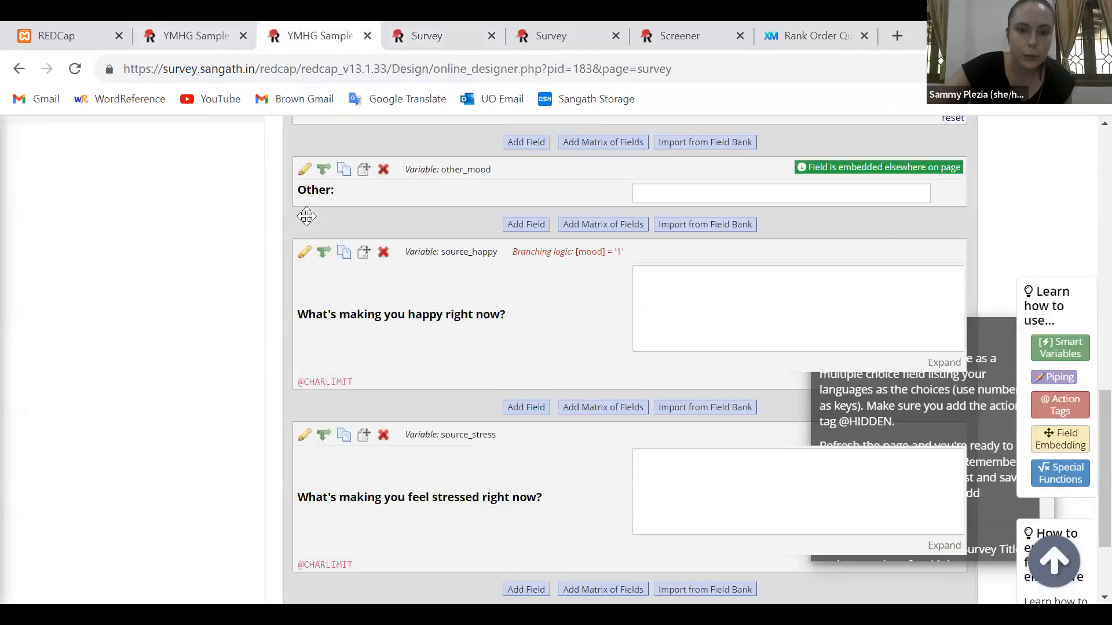
Use the Drag-N-Drop Logic Builder to show source_stress only if mood = Stressed (2), and save the logic
{"action": "scroll", "coordinate": [324, 407], "scroll_direction": "down", "scroll_amount": 1}
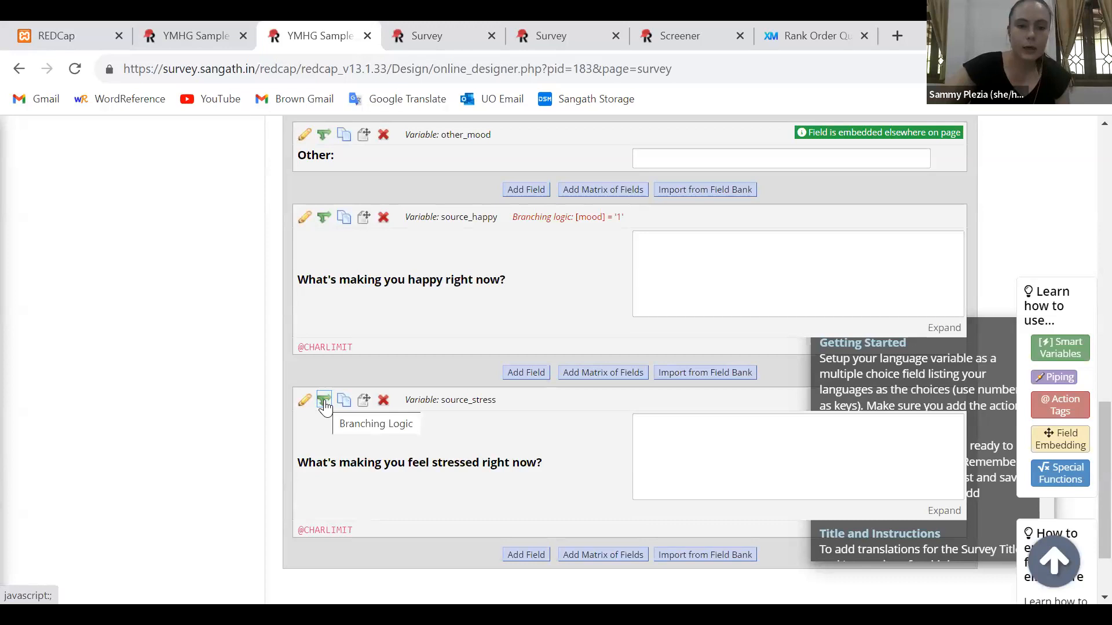
{"action": "left_click", "coordinate": [324, 406]}
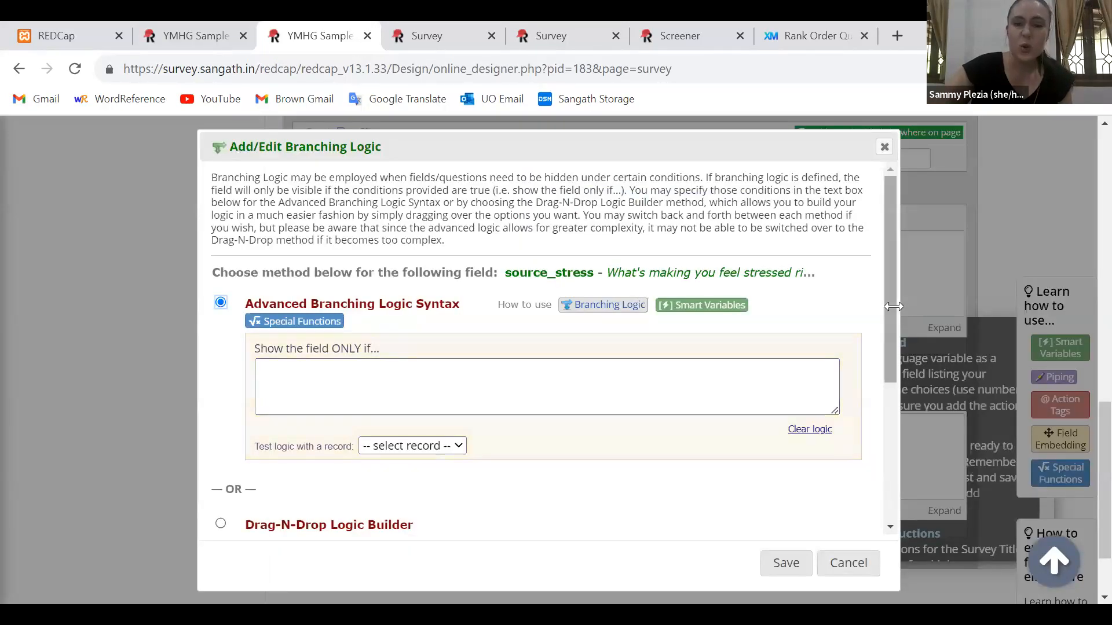
{"action": "scroll", "coordinate": [873, 432], "scroll_direction": "down", "scroll_amount": 4}
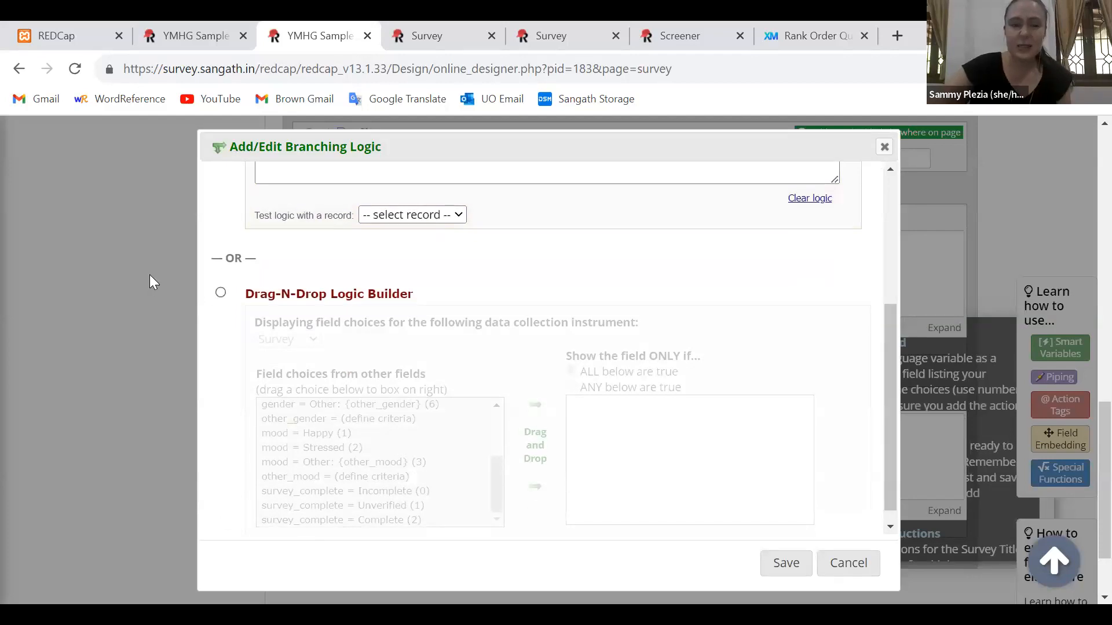
{"action": "left_click", "coordinate": [221, 292]}
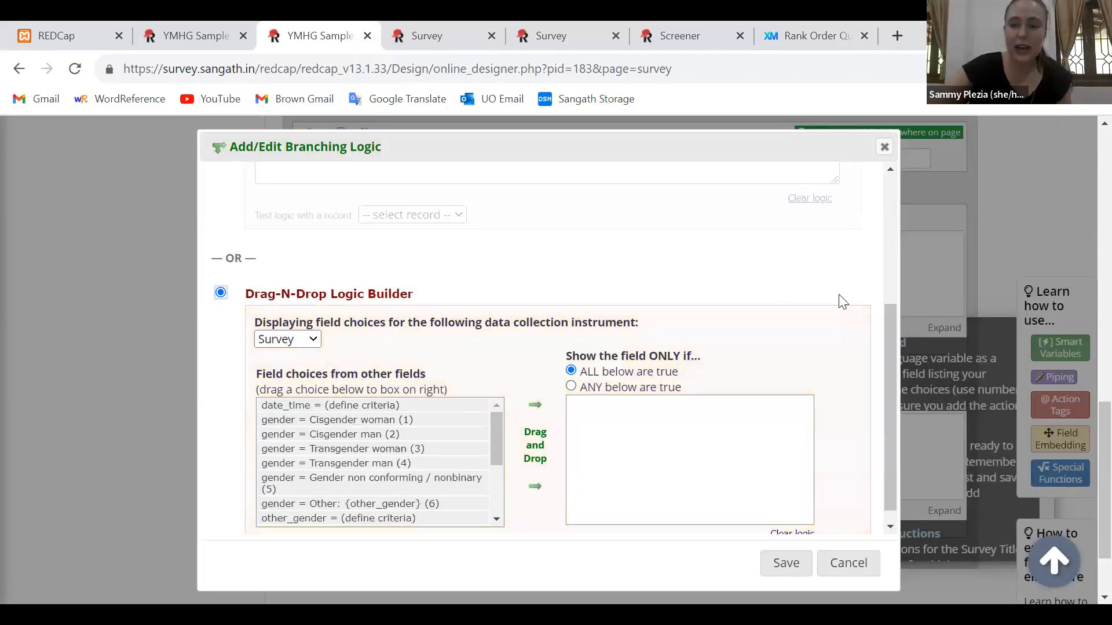
{"action": "scroll", "coordinate": [878, 313], "scroll_direction": "down", "scroll_amount": 1}
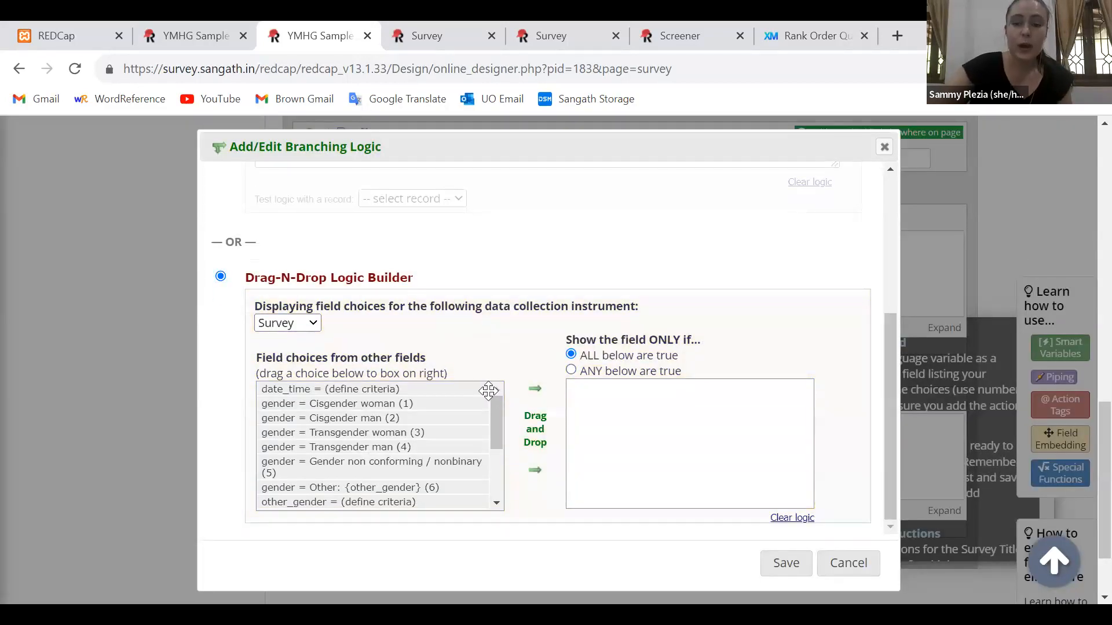
{"action": "scroll", "coordinate": [498, 439], "scroll_direction": "down", "scroll_amount": 1}
{"action": "scroll", "coordinate": [498, 439], "scroll_direction": "down", "scroll_amount": 1}
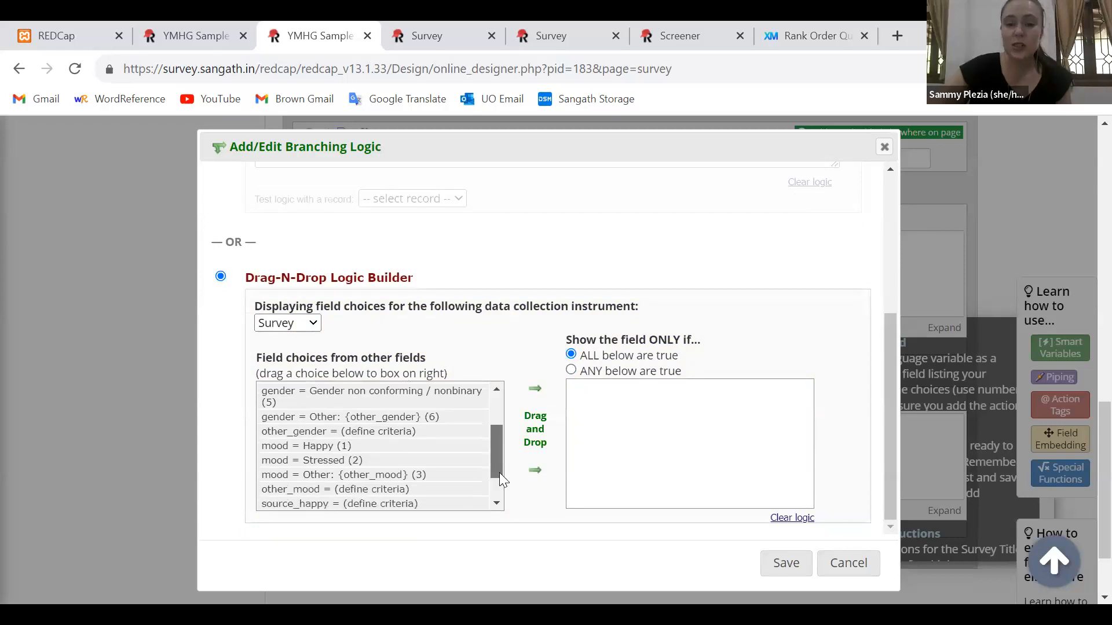
{"action": "scroll", "coordinate": [499, 473], "scroll_direction": "down", "scroll_amount": 1}
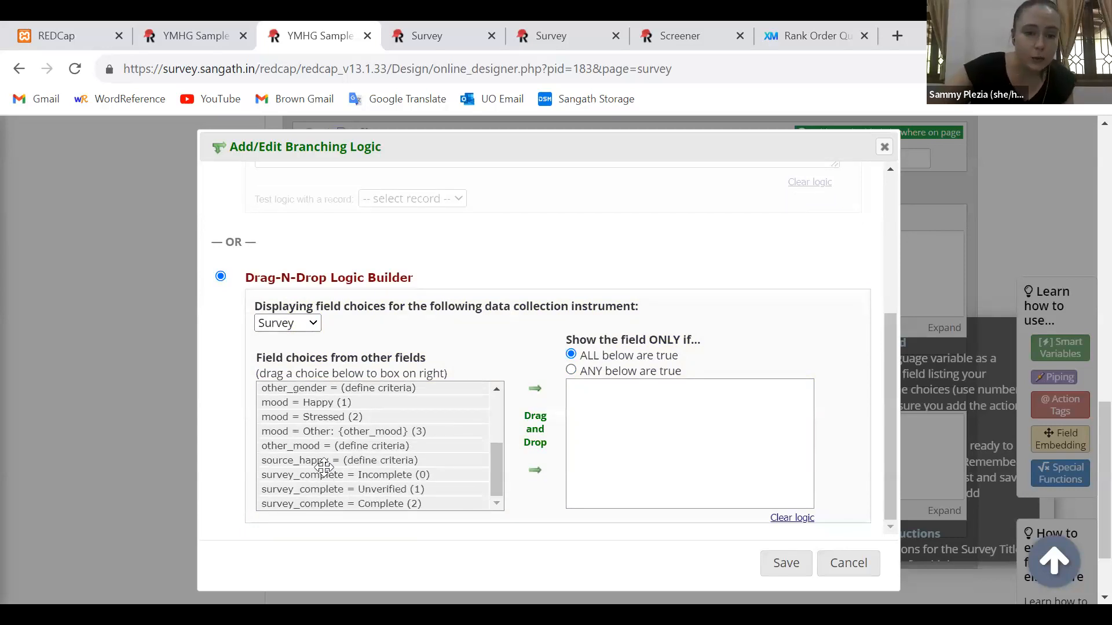
{"action": "left_click_drag", "start_coordinate": [294, 418], "coordinate": [622, 406]}
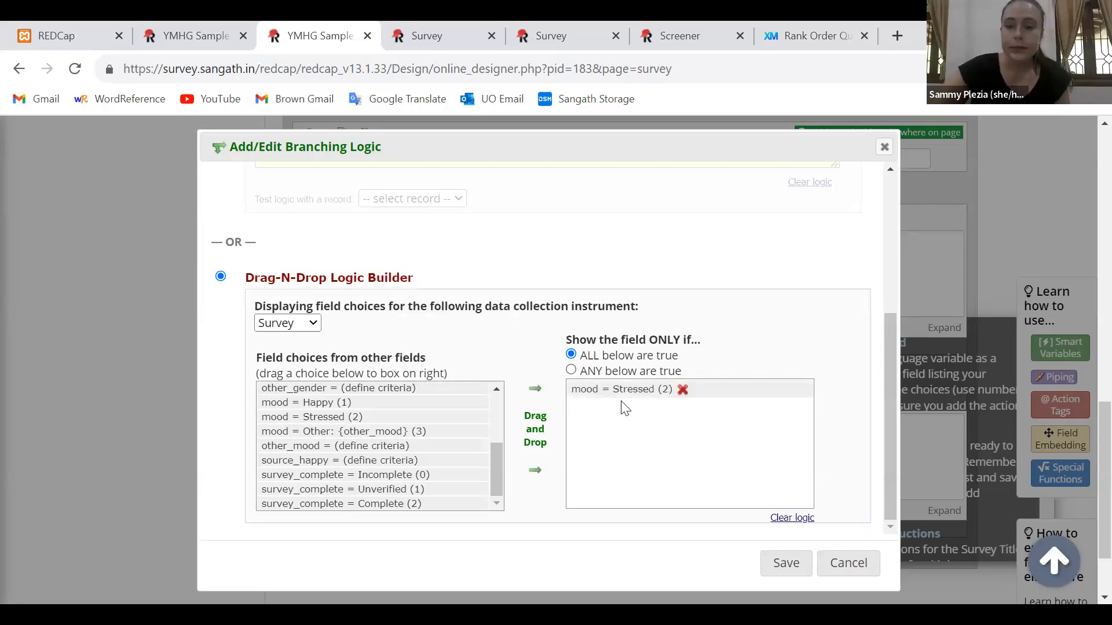
{"action": "left_click", "coordinate": [761, 556]}
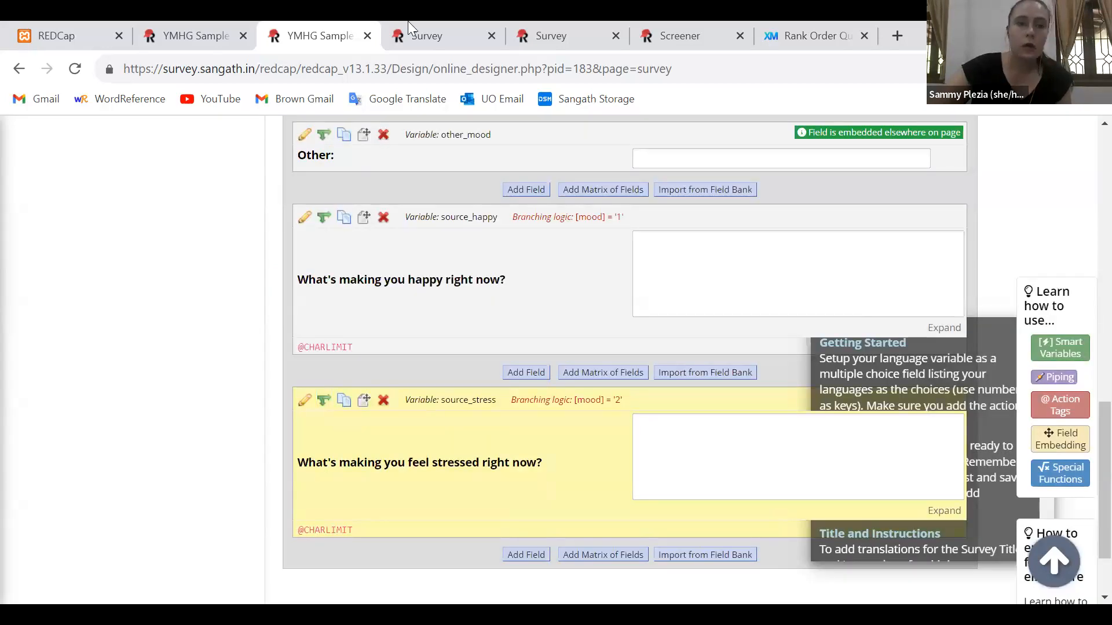
Reload the live survey and answer the mood question with Happy to check its follow-up question and character limit
{"action": "left_click", "coordinate": [408, 25]}
{"action": "left_click", "coordinate": [75, 68]}
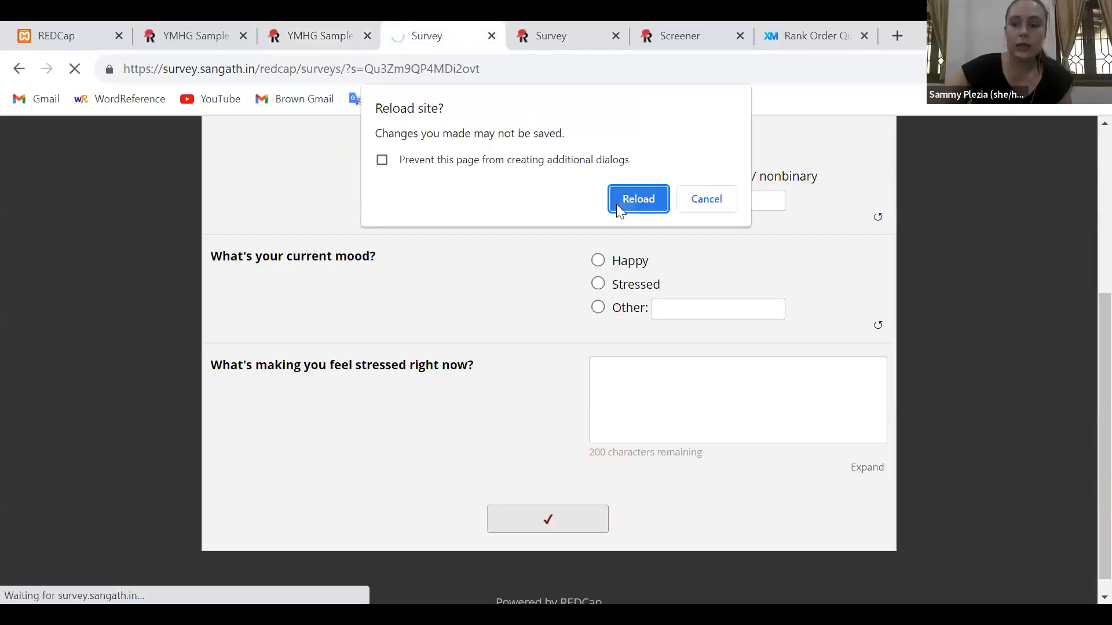
{"action": "key", "text": "Return"}
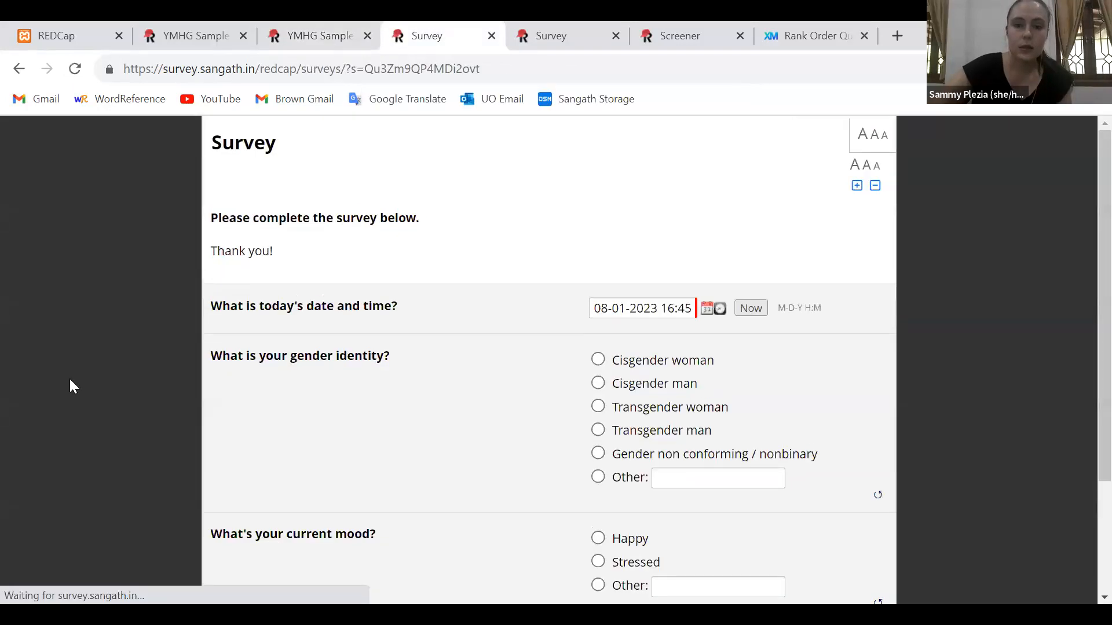
{"action": "scroll", "coordinate": [69, 386], "scroll_direction": "down", "scroll_amount": 3}
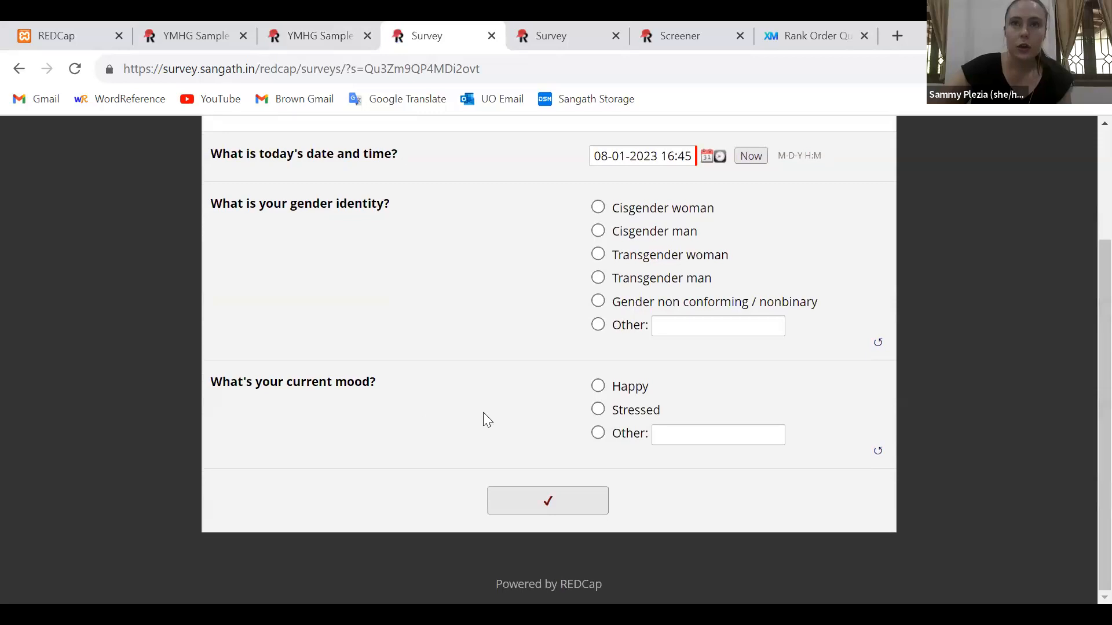
{"action": "triple_click", "coordinate": [277, 385]}
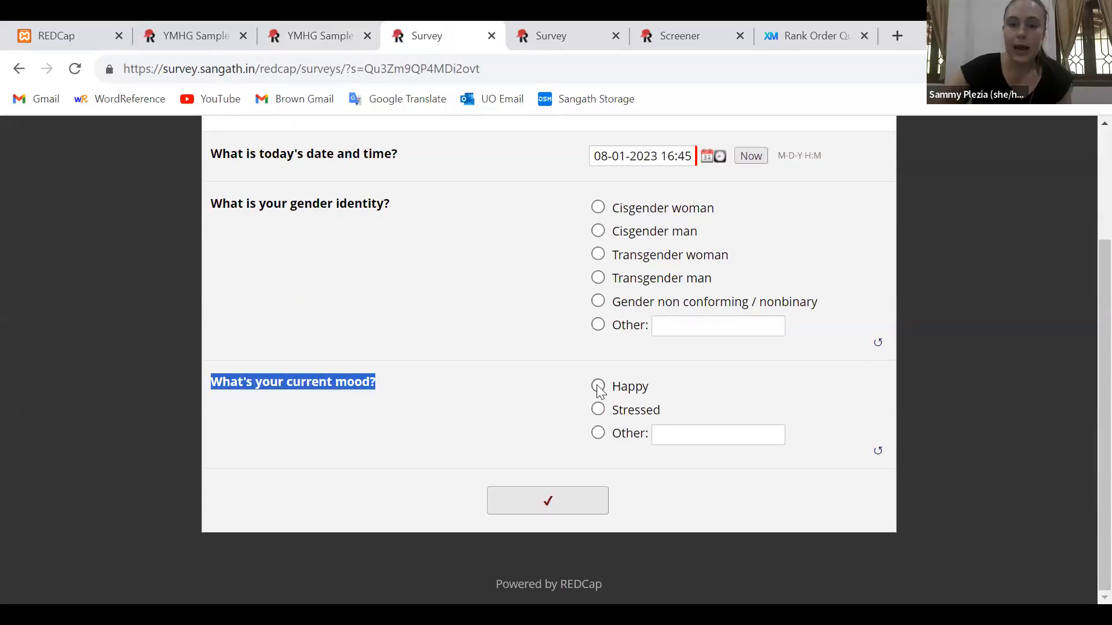
{"action": "left_click", "coordinate": [598, 386]}
{"action": "left_click", "coordinate": [995, 450]}
{"action": "scroll", "coordinate": [296, 461], "scroll_direction": "down", "scroll_amount": 1}
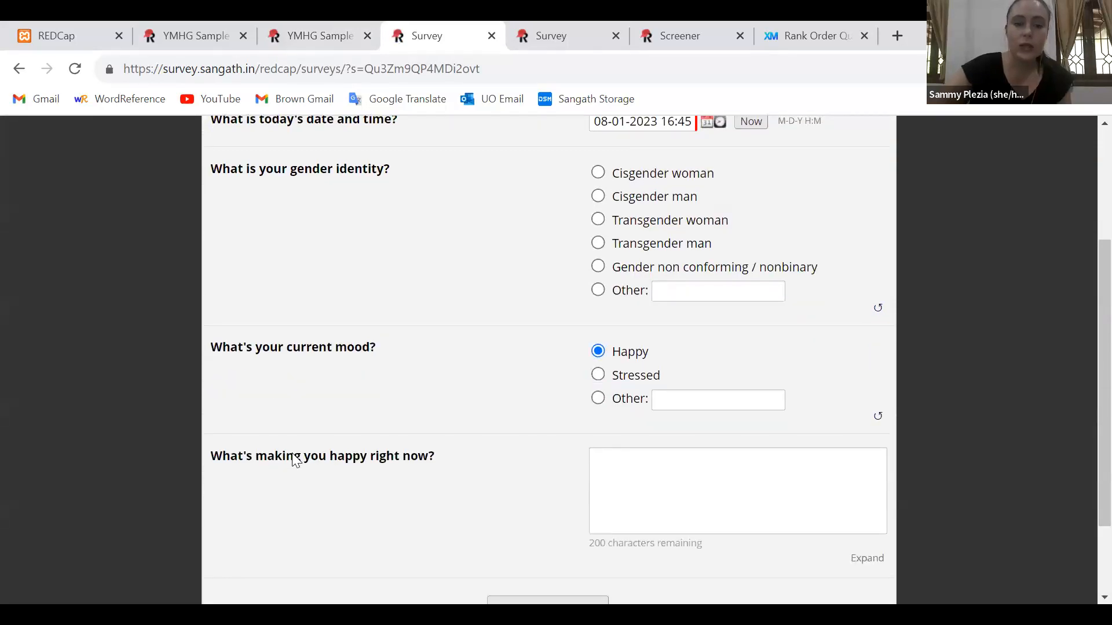
{"action": "double_click", "coordinate": [296, 461]}
{"action": "triple_click", "coordinate": [296, 461]}
{"action": "left_click", "coordinate": [628, 557]}
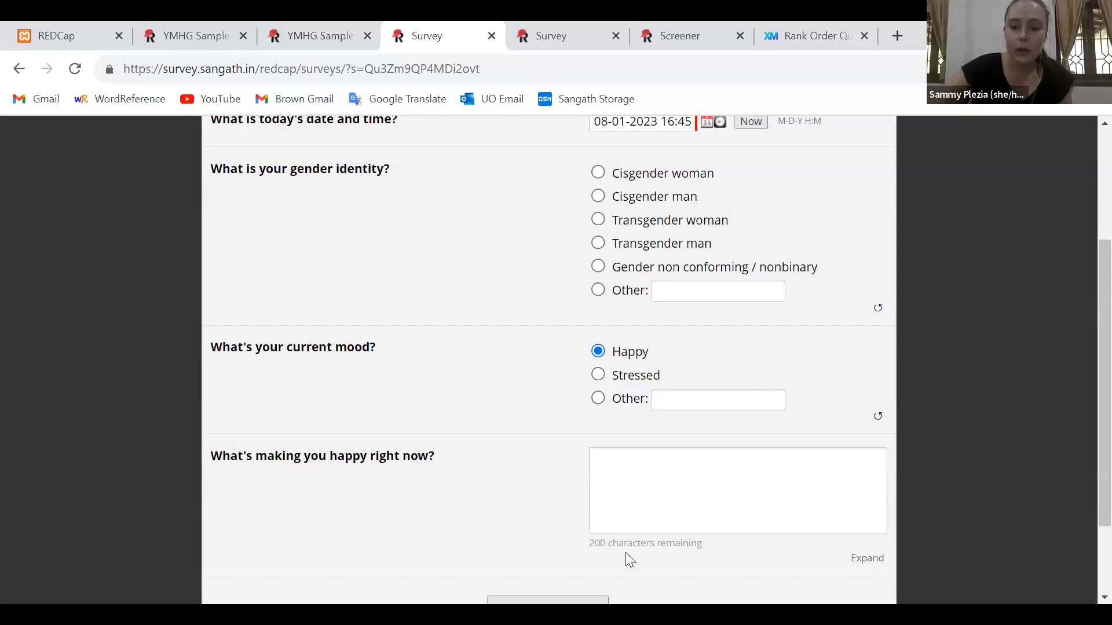
{"action": "triple_click", "coordinate": [623, 543]}
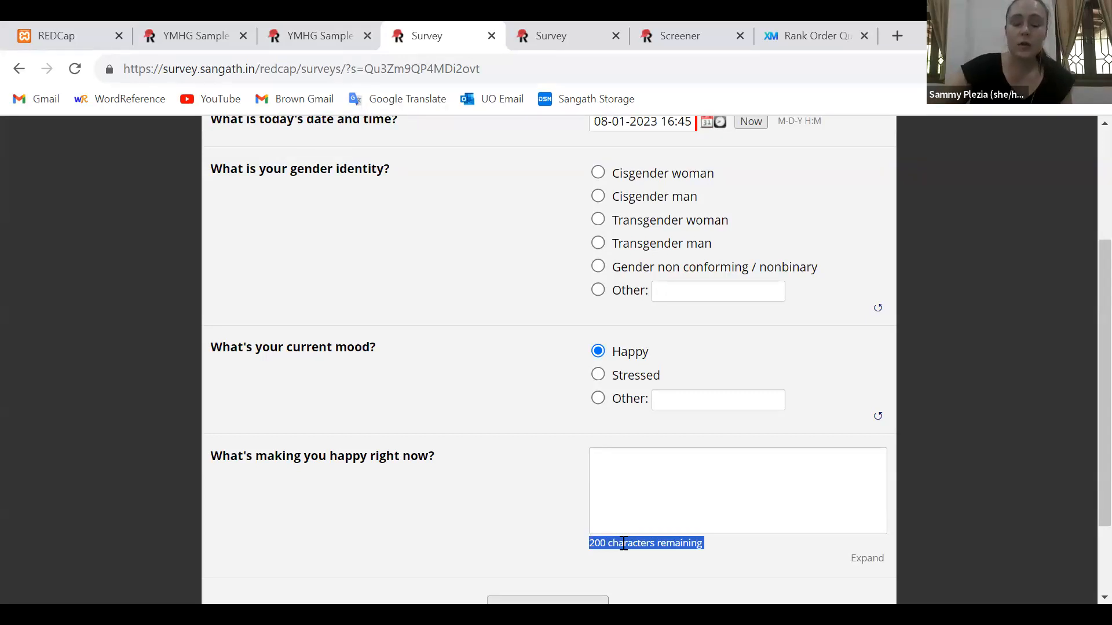
Switch the mood answer among Stressed, Other and Happy, ending on Stressed, to check the follow-up question for each choice
{"action": "left_click", "coordinate": [599, 375]}
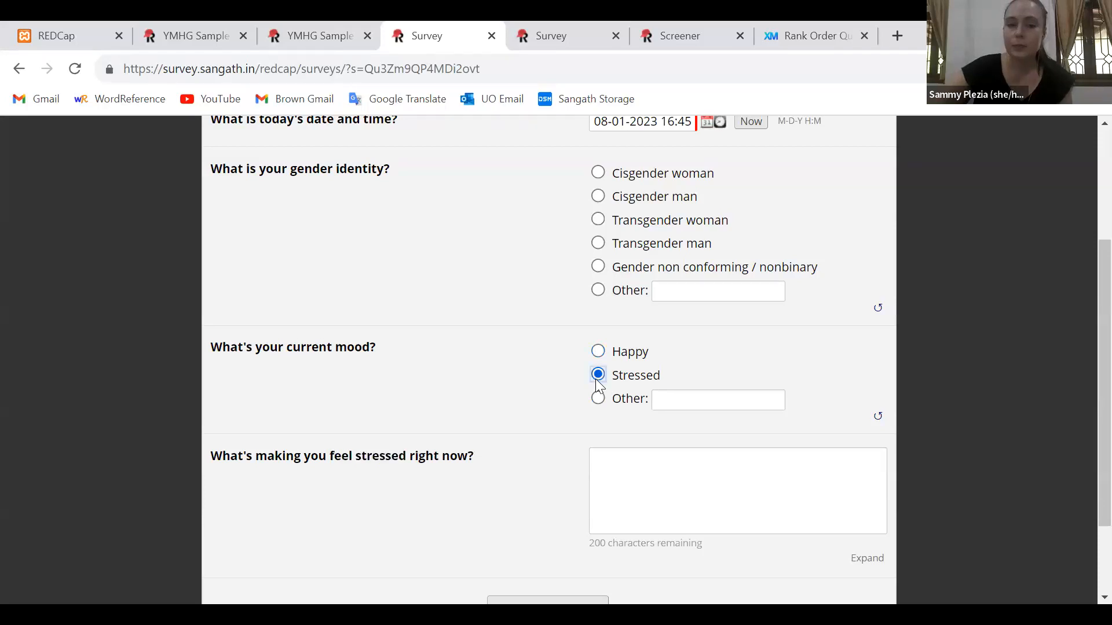
{"action": "triple_click", "coordinate": [350, 460]}
{"action": "left_click", "coordinate": [598, 398]}
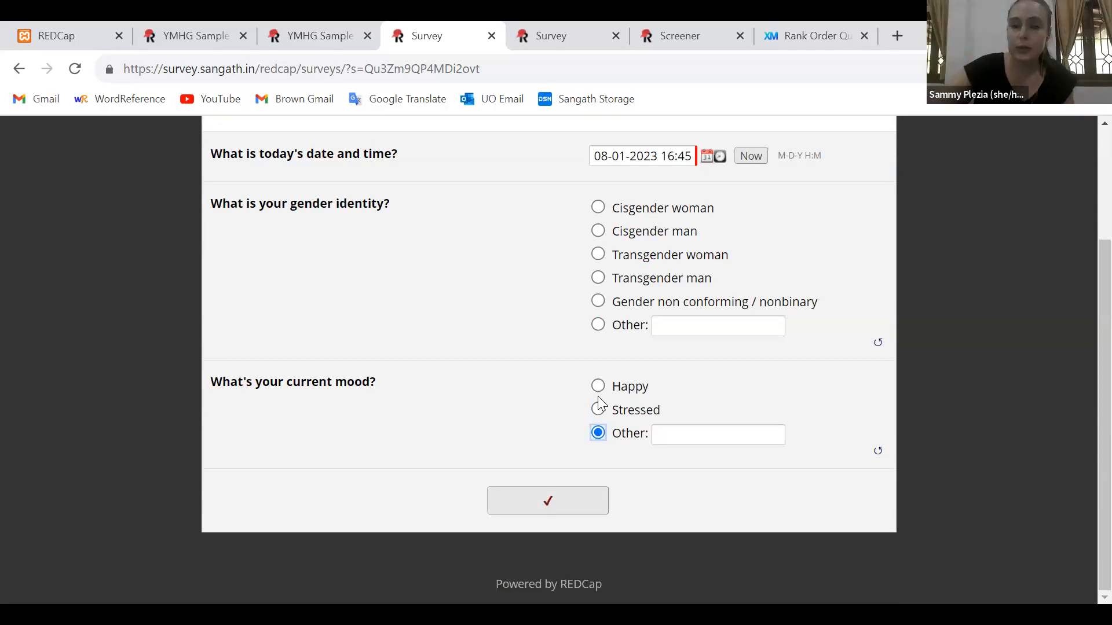
{"action": "left_click", "coordinate": [599, 388]}
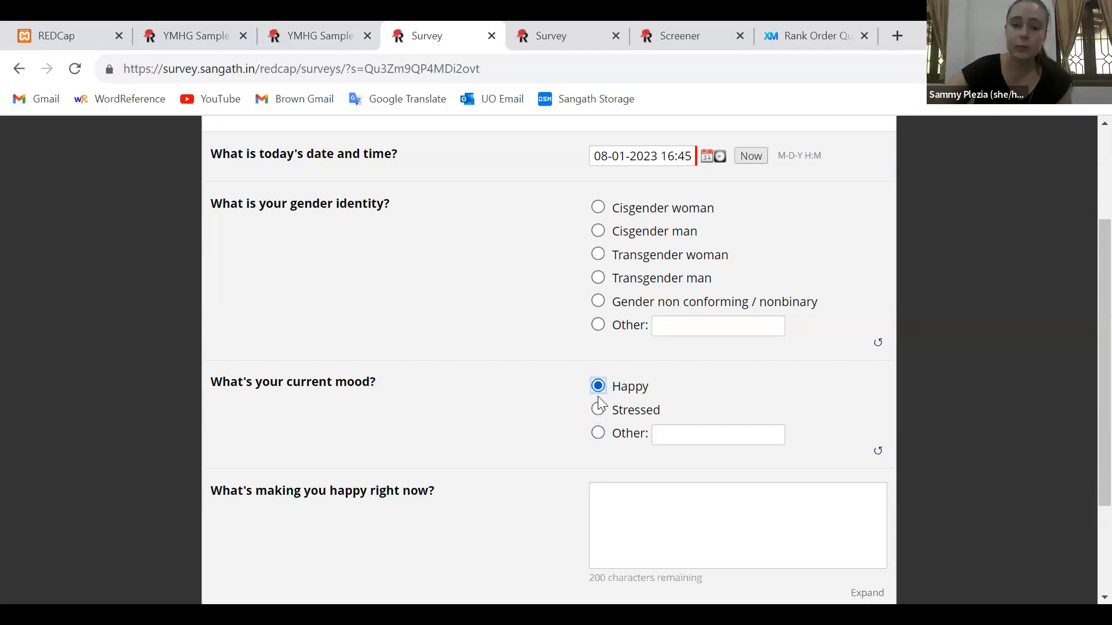
{"action": "left_click", "coordinate": [598, 409]}
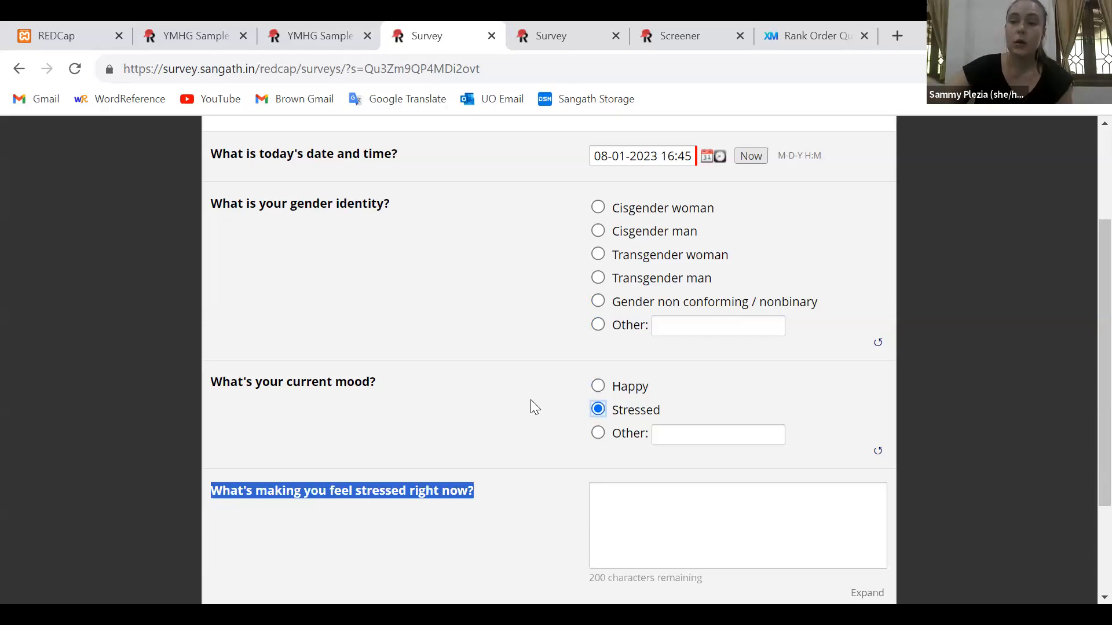
{"action": "left_click", "coordinate": [531, 400]}
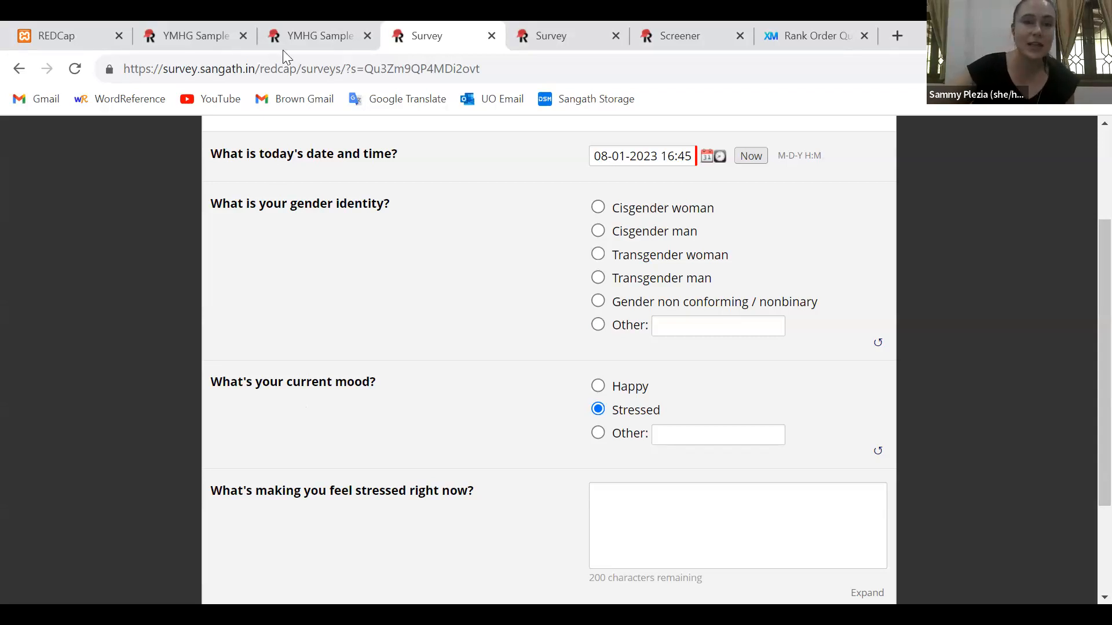
Return to the designer and start a matrix of fields below source_stress with the header text "Favorite Ice Cream Flavors"
{"action": "left_click", "coordinate": [284, 35]}
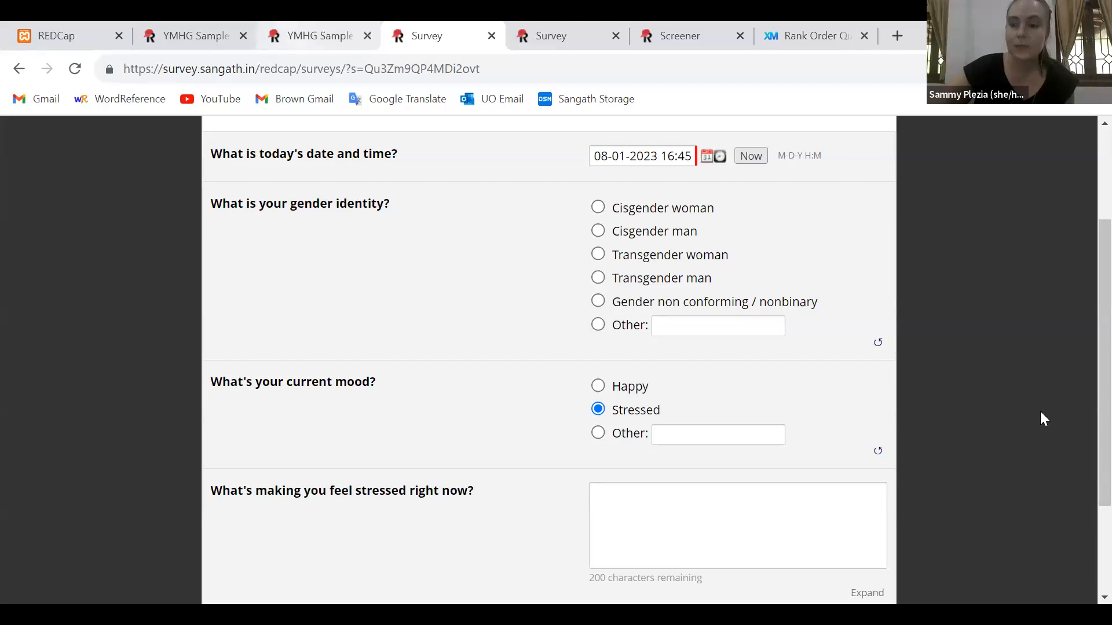
{"action": "scroll", "coordinate": [580, 468], "scroll_direction": "down", "scroll_amount": 3}
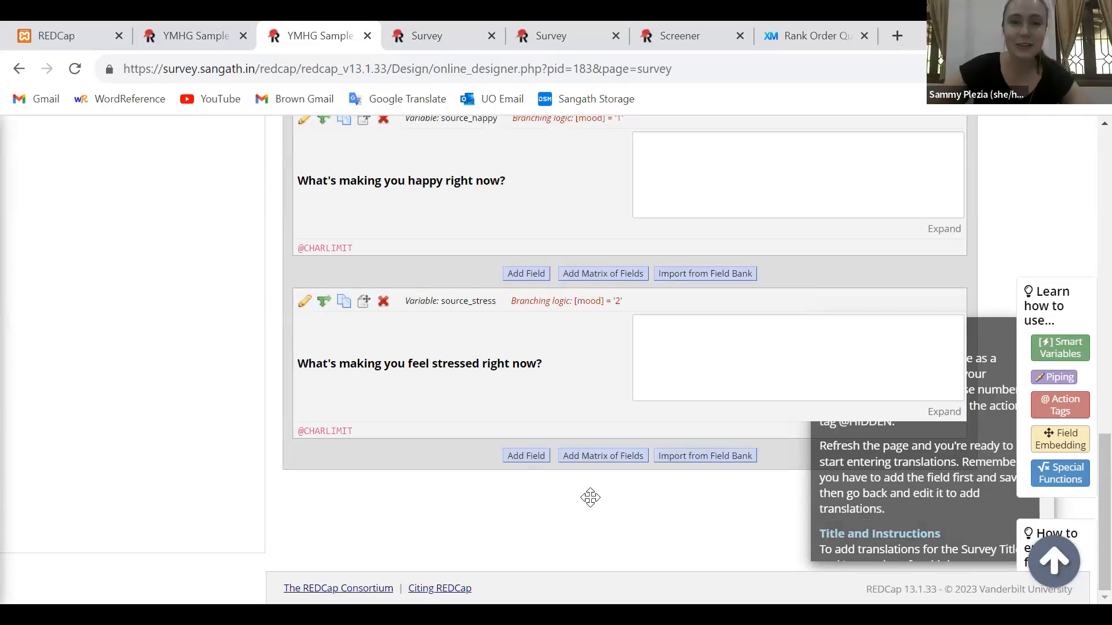
{"action": "left_click", "coordinate": [575, 458]}
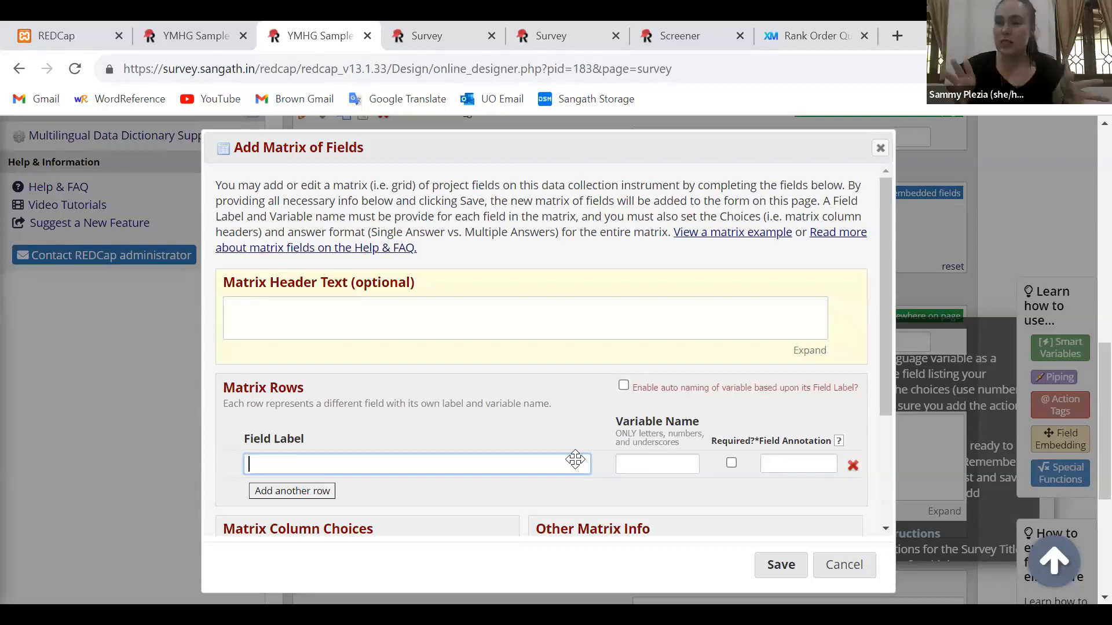
{"action": "left_click", "coordinate": [406, 322]}
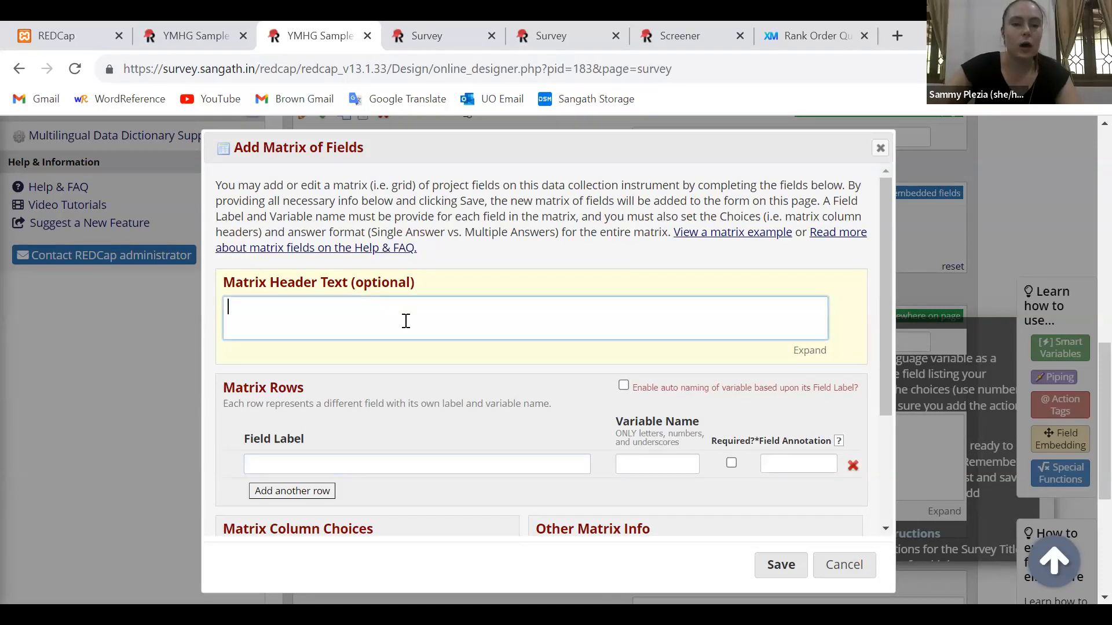
{"action": "type", "text": "Favorite "}
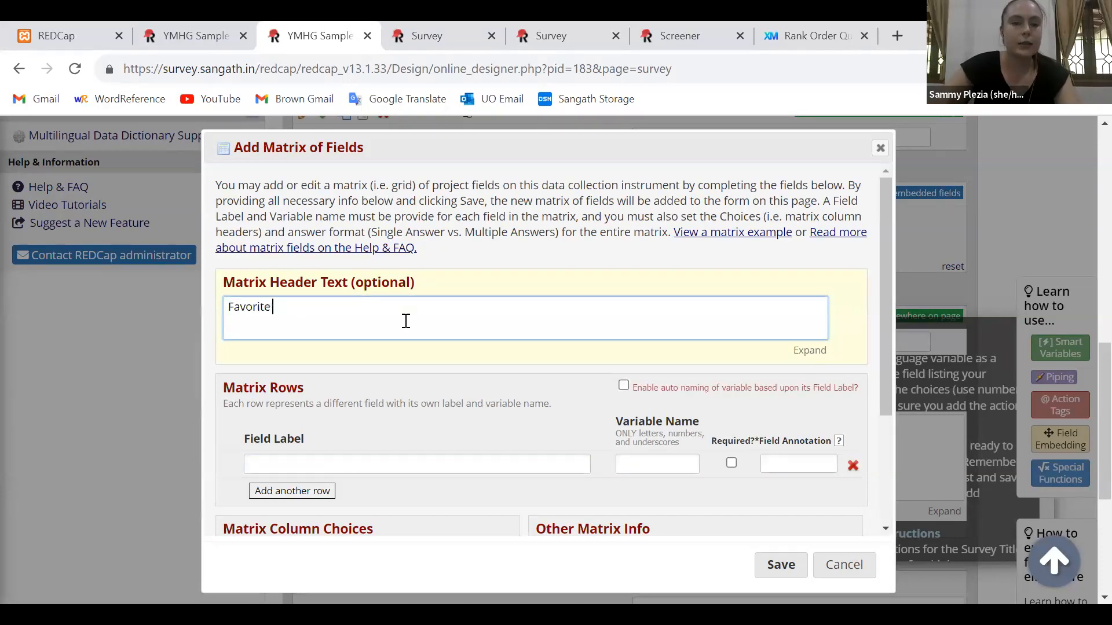
{"action": "type", "text": "Ice Cream Flavors"}
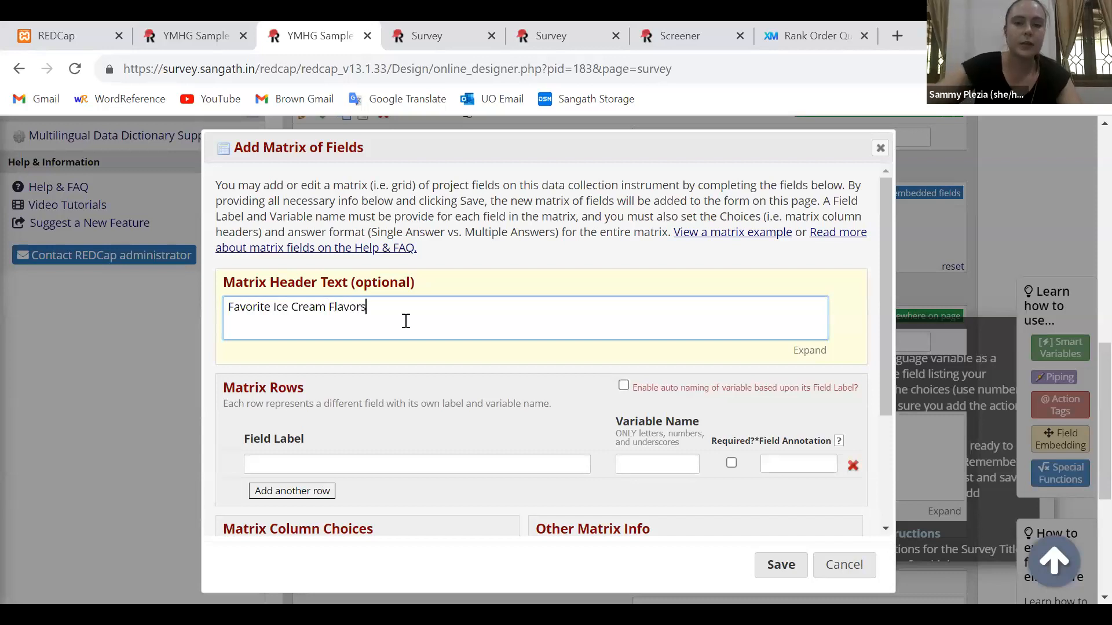
Add two matrix rows with the field labels "Chocolate" and "Vanilla"
{"action": "scroll", "coordinate": [694, 271], "scroll_direction": "down", "scroll_amount": 2}
{"action": "left_click", "coordinate": [435, 340]}
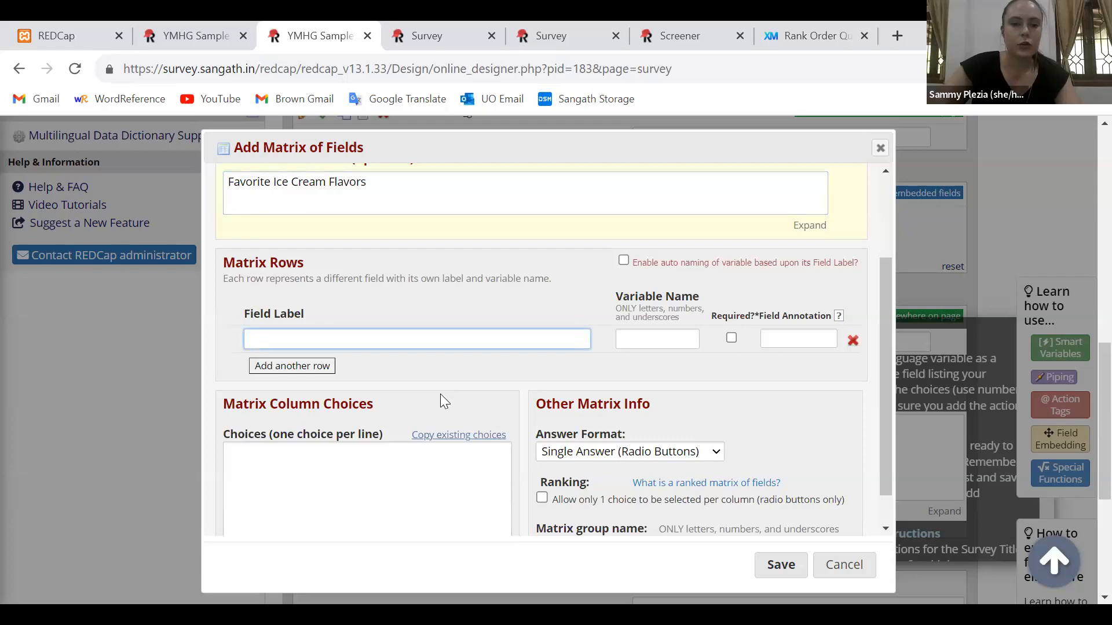
{"action": "type", "text": "Chocolate"}
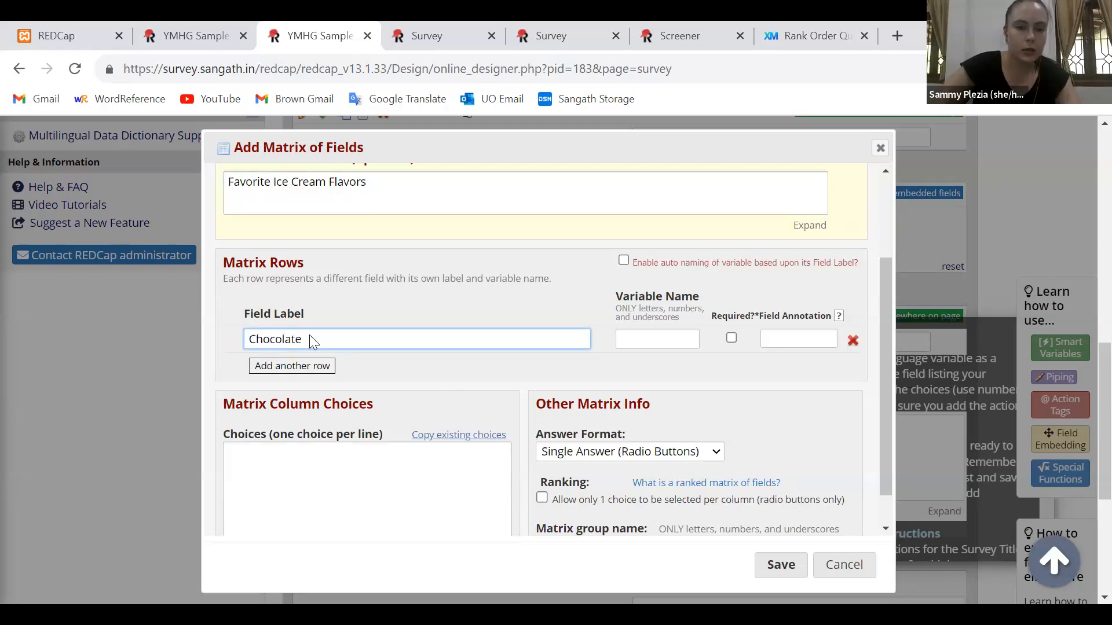
{"action": "left_click", "coordinate": [310, 369]}
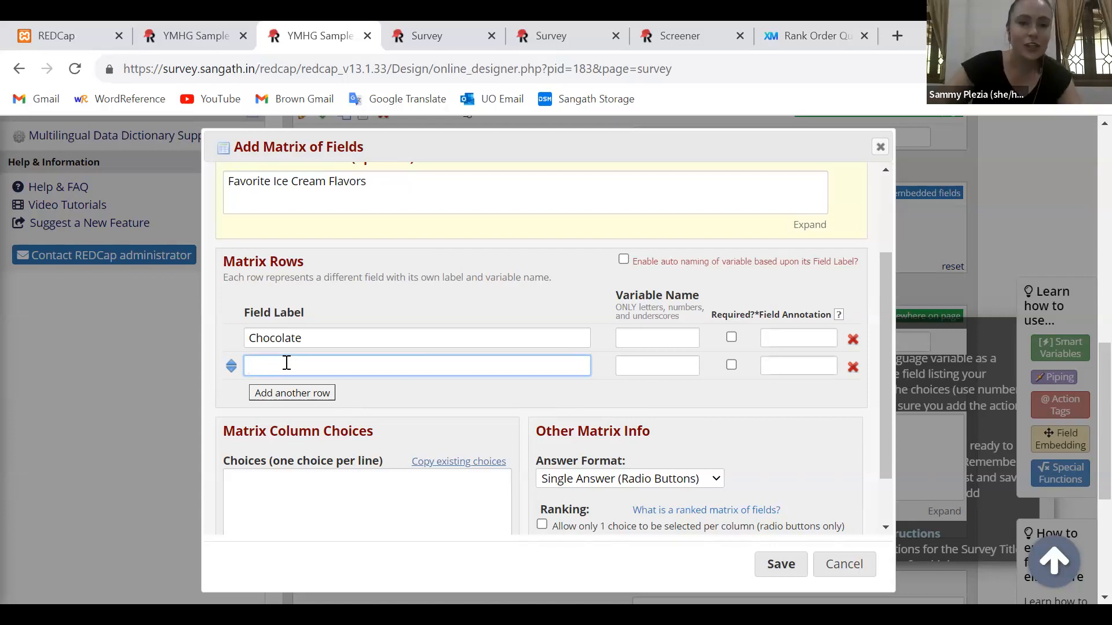
{"action": "type", "text": "Vanilla"}
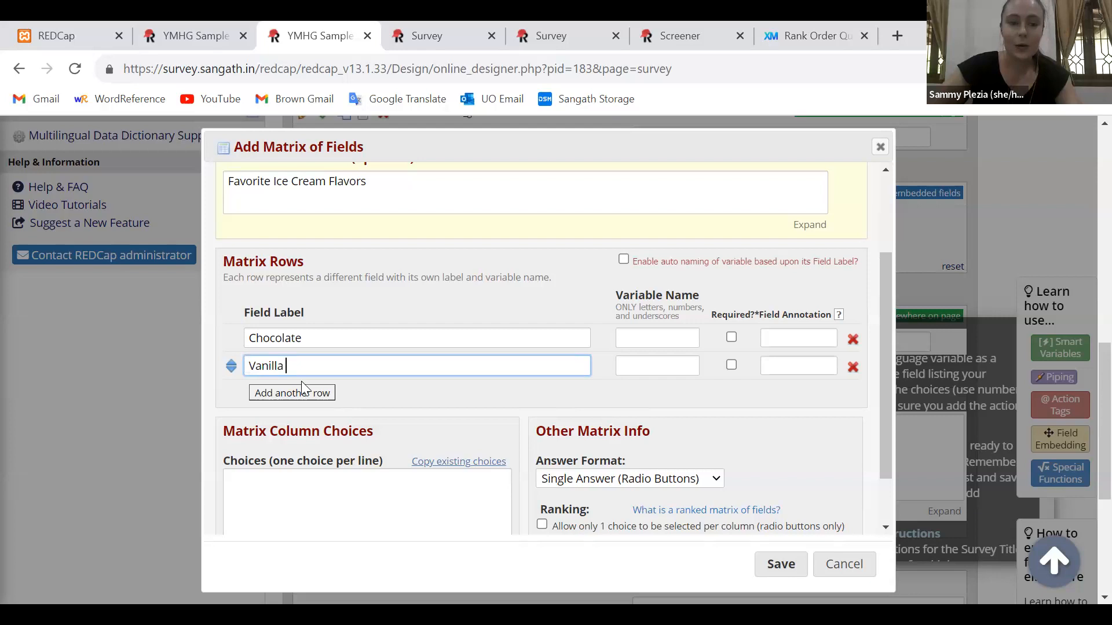
Enter "1, Least favorite" as the first choice of the matrix columns
{"action": "left_click", "coordinate": [304, 509]}
{"action": "type", "text": "1,"}
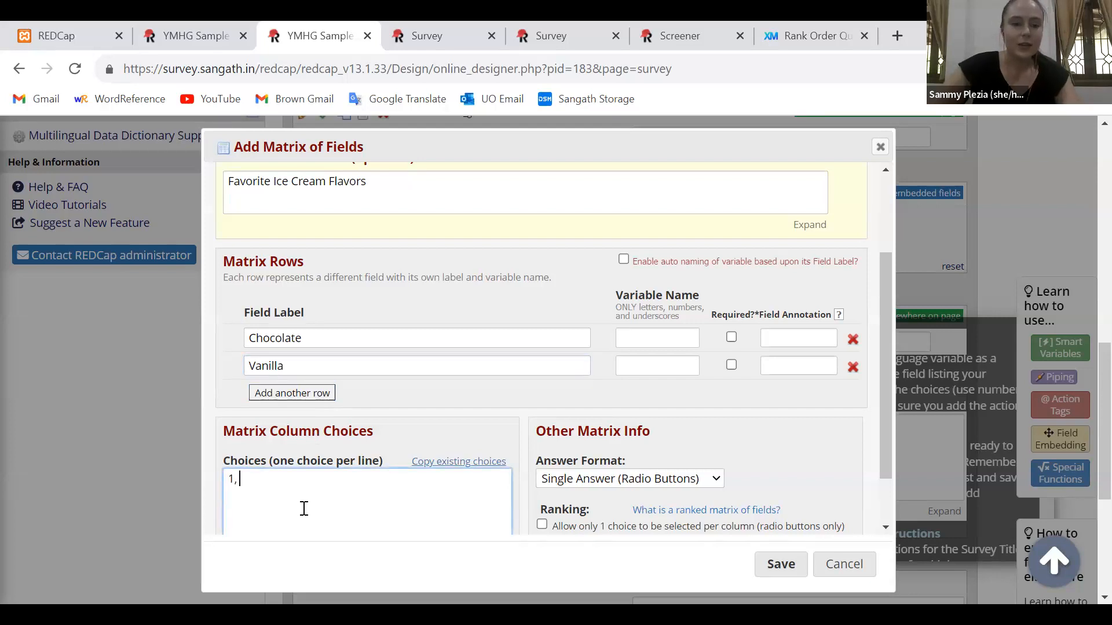
{"action": "type", "text": " Leaset fav"}
{"action": "key", "text": "BackSpace"}
{"action": "key", "text": "BackSpace"}
{"action": "key", "text": "BackSpace"}
{"action": "key", "text": "BackSpace"}
{"action": "key", "text": "BackSpace"}
{"action": "key", "text": "BackSpace"}
{"action": "type", "text": "t favorite"}
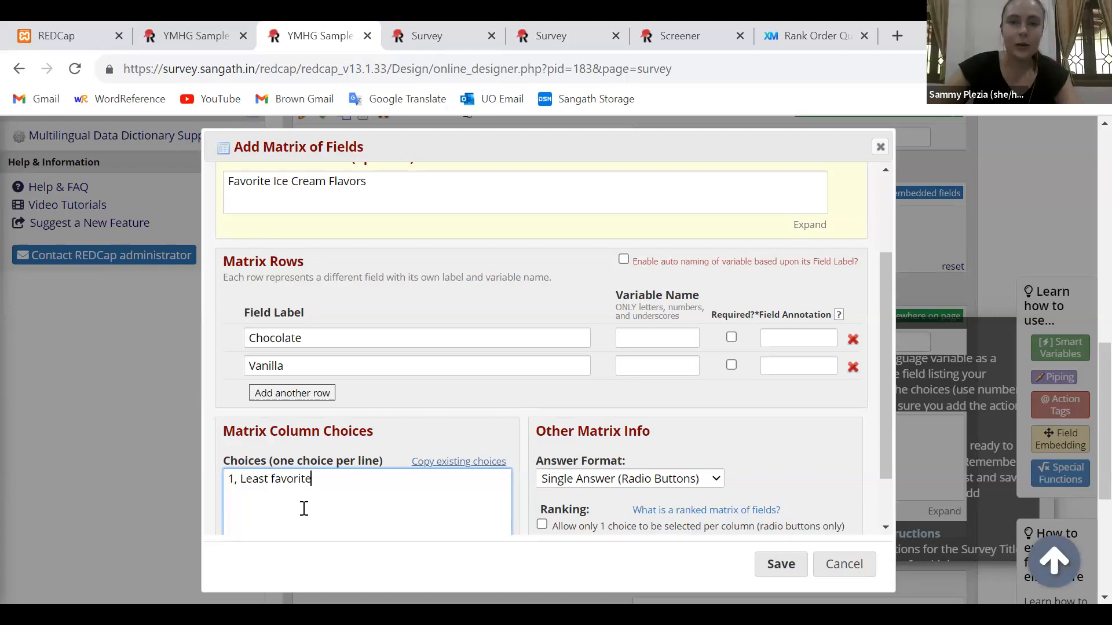
Add the remaining matrix column choices "2, 2", "3, 3", "4, 4" and "5, Most favorite", one per line
{"action": "key", "text": "Return"}
{"action": "type", "text": "2, 2"}
{"action": "key", "text": "Return"}
{"action": "type", "text": "3, 3"}
{"action": "key", "text": "Return"}
{"action": "type", "text": "4, 4"}
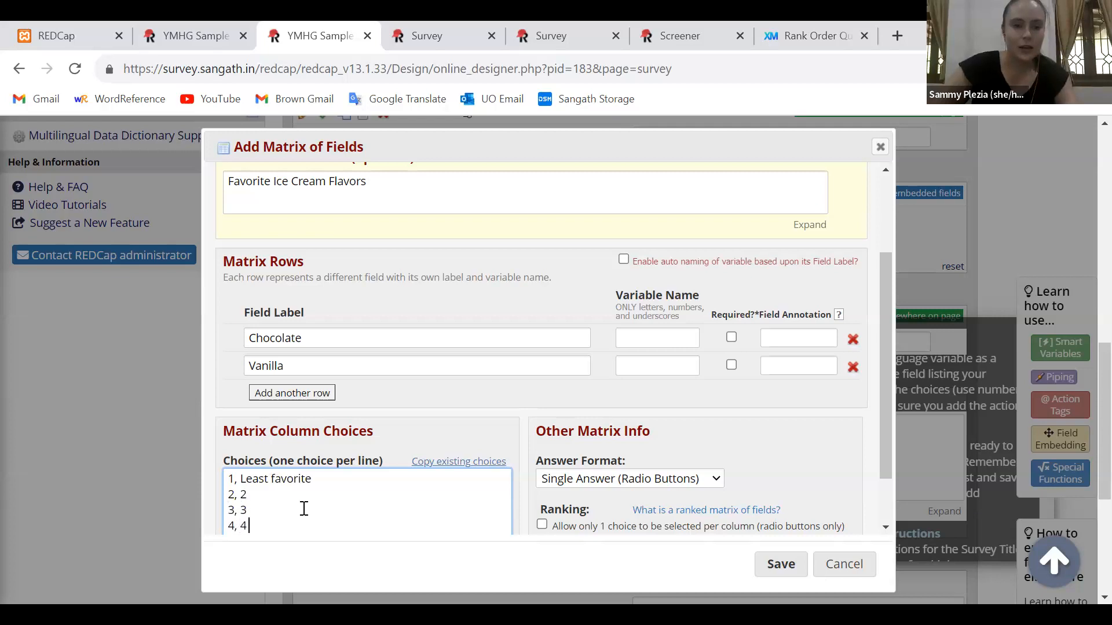
{"action": "key", "text": "Return"}
{"action": "type", "text": "5,"}
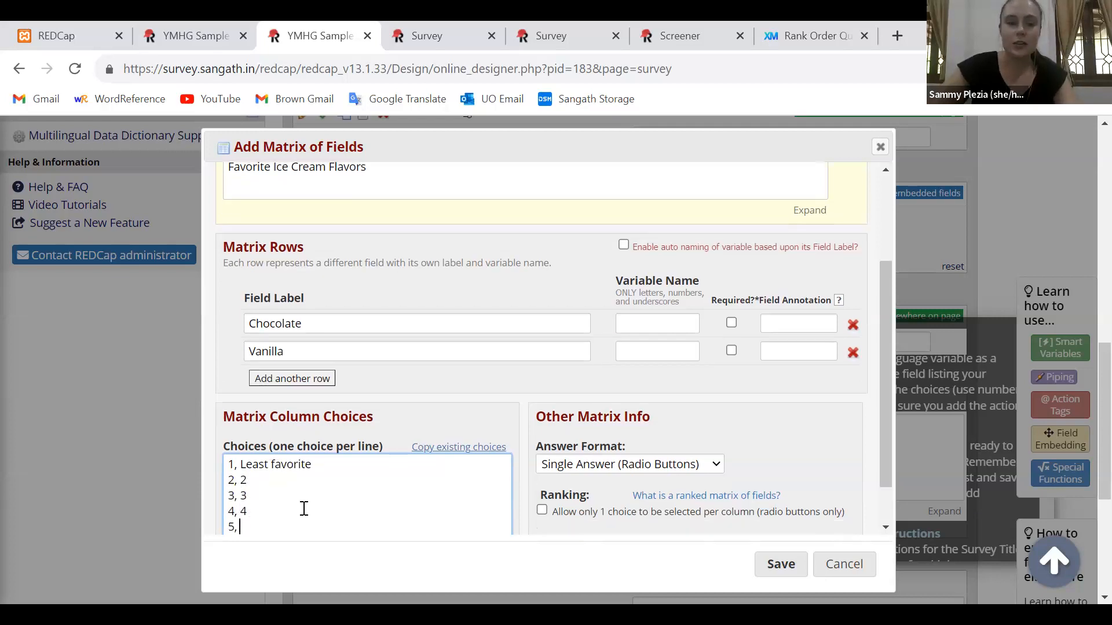
{"action": "type", "text": " Most favorie"}
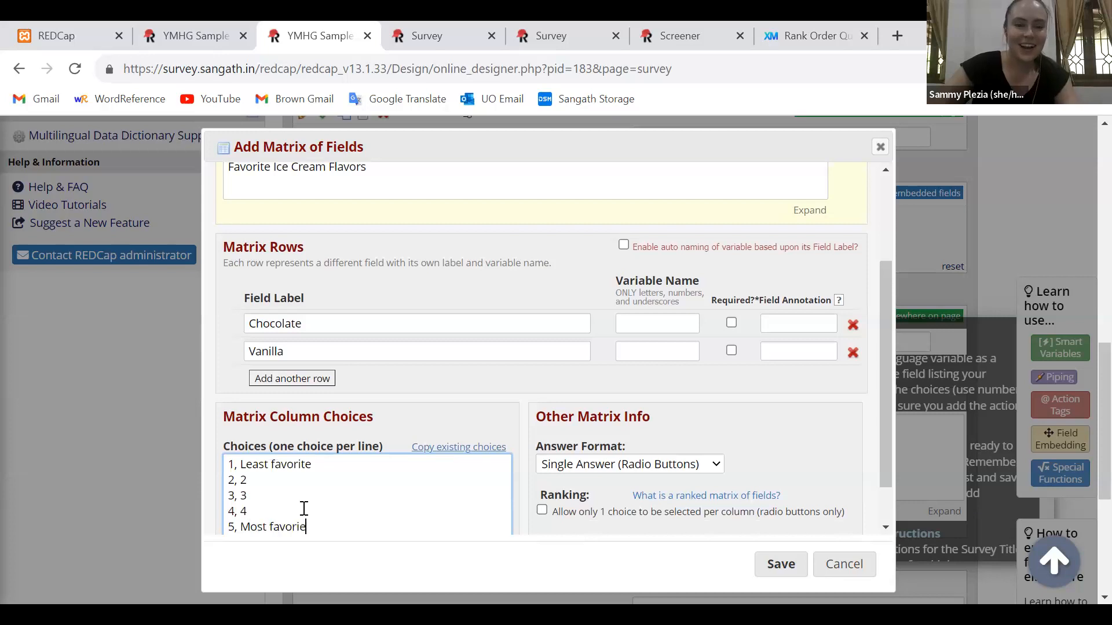
{"action": "key", "text": "BackSpace"}
{"action": "type", "text": "te"}
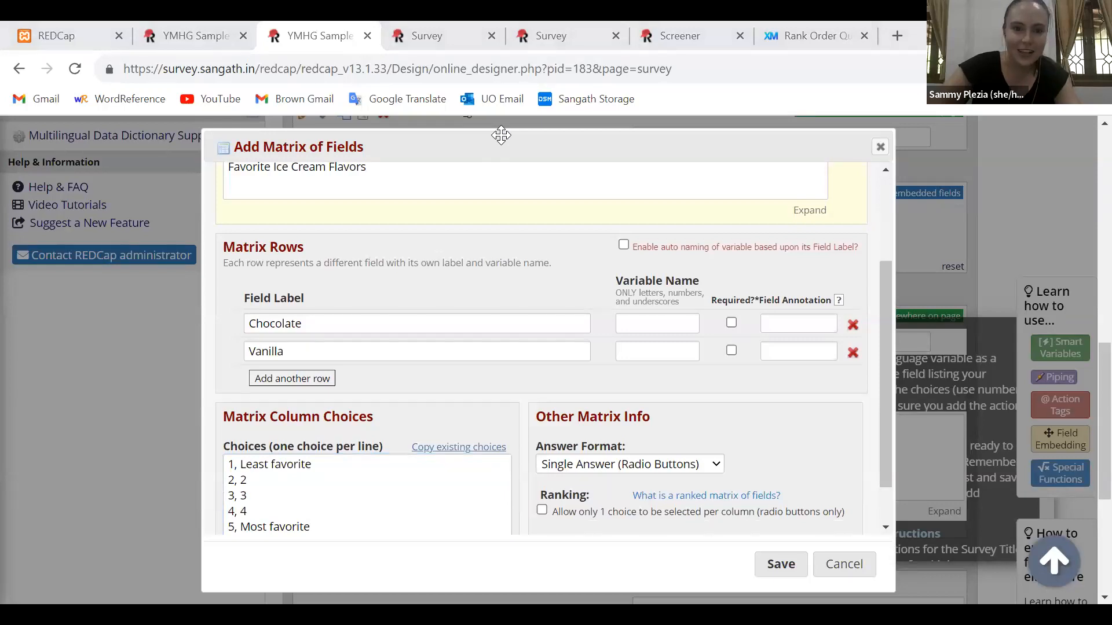
Add three more matrix rows with the field labels "Choco Hazelnut", "Tender Coconut" and "Mint"
{"action": "type", "text": "Choco Ha"}
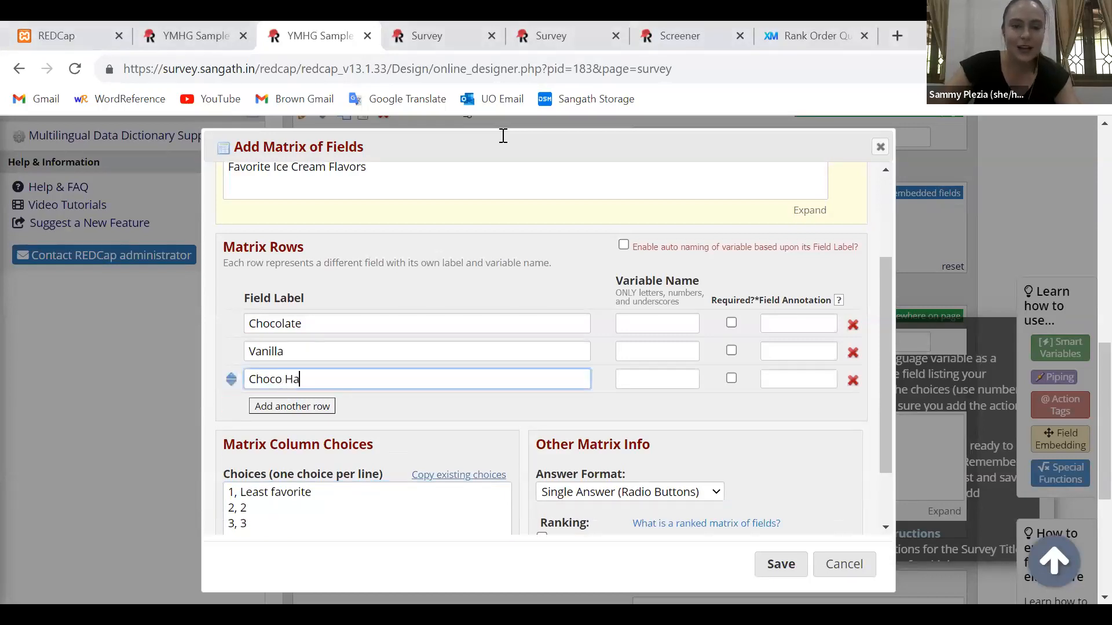
{"action": "type", "text": "zelnut"}
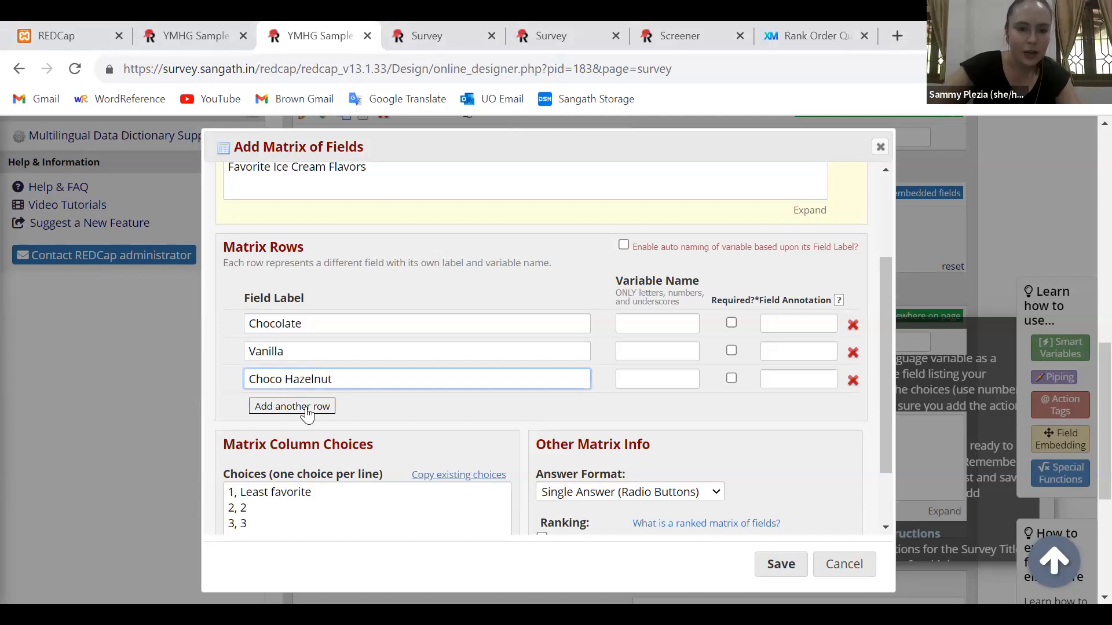
{"action": "left_click", "coordinate": [307, 407]}
{"action": "type", "text": "Tender coco"}
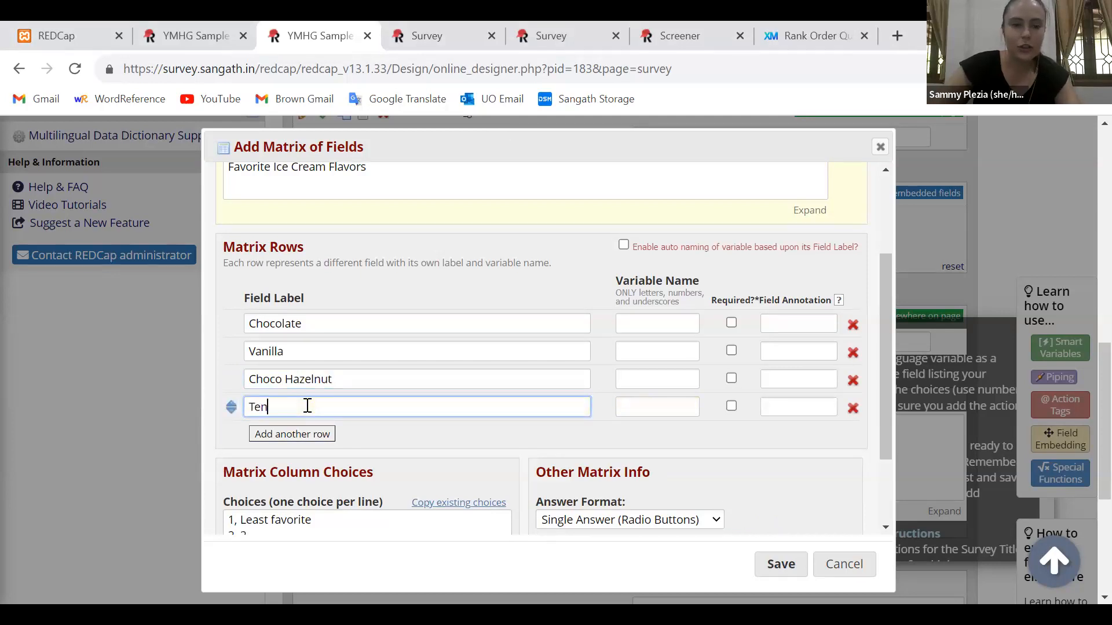
{"action": "key", "text": "BackSpace"}
{"action": "key", "text": "BackSpace"}
{"action": "key", "text": "BackSpace"}
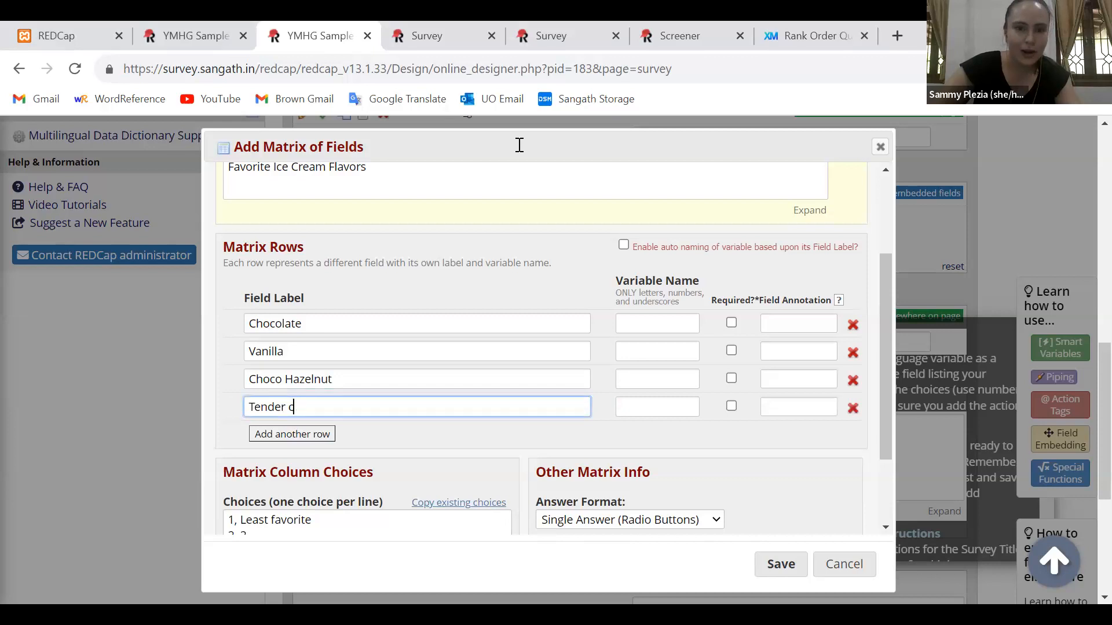
{"action": "left_click", "coordinate": [721, 161]}
{"action": "left_click", "coordinate": [339, 406]}
{"action": "type", "text": "ocon"}
{"action": "key", "text": "BackSpace"}
{"action": "key", "text": "BackSpace"}
{"action": "key", "text": "BackSpace"}
{"action": "key", "text": "BackSpace"}
{"action": "key", "text": "BackSpace"}
{"action": "type", "text": "Coconut"}
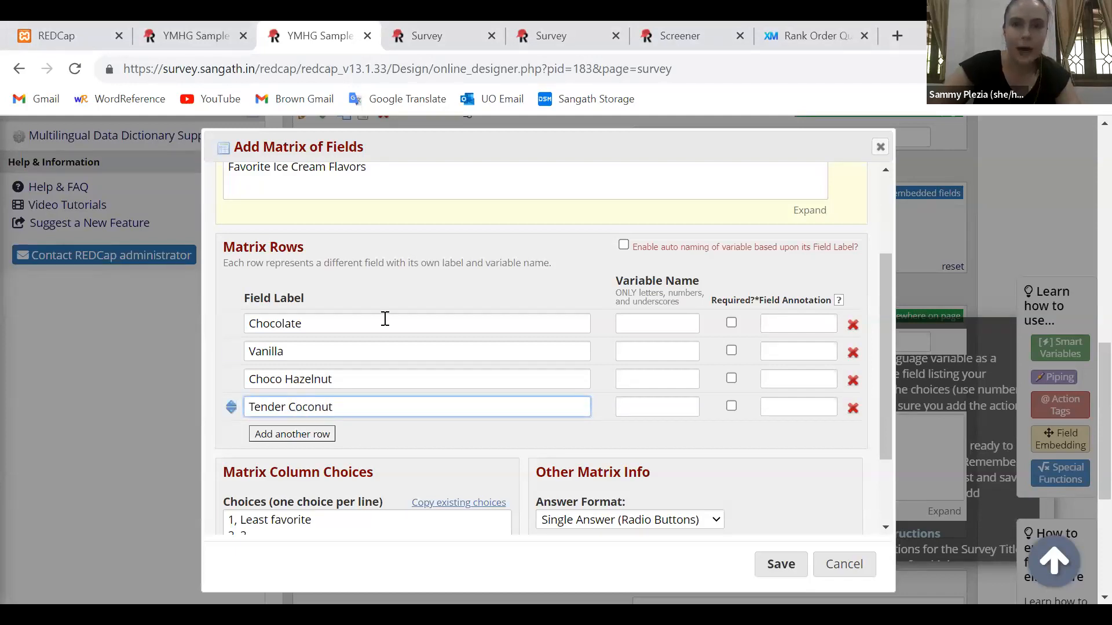
{"action": "left_click", "coordinate": [572, 132]}
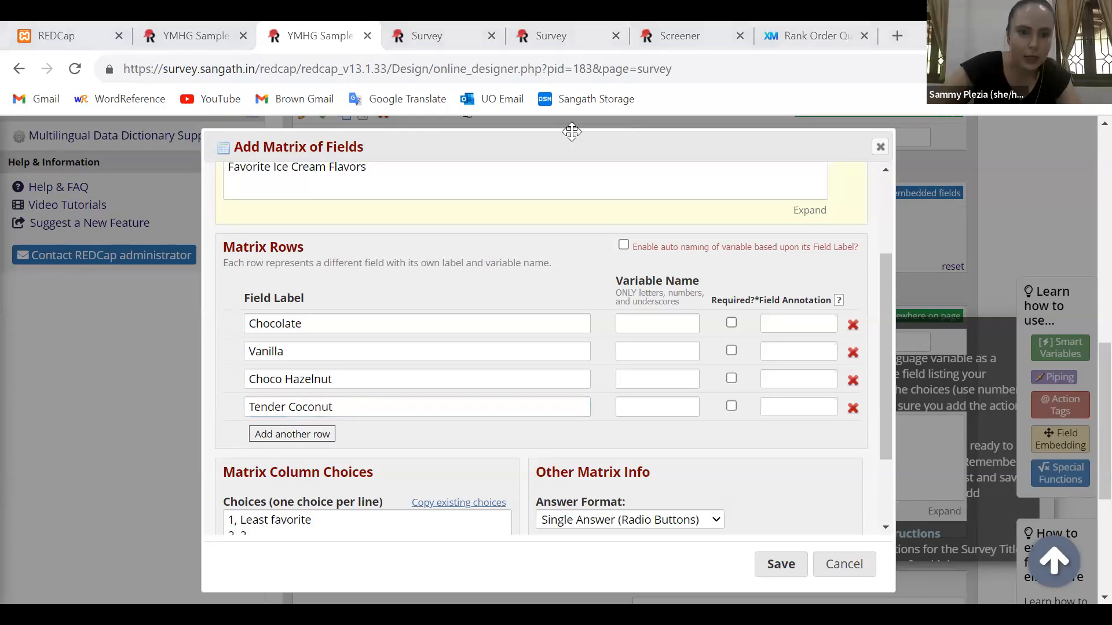
{"action": "left_click", "coordinate": [294, 435]}
{"action": "type", "text": "Mint"}
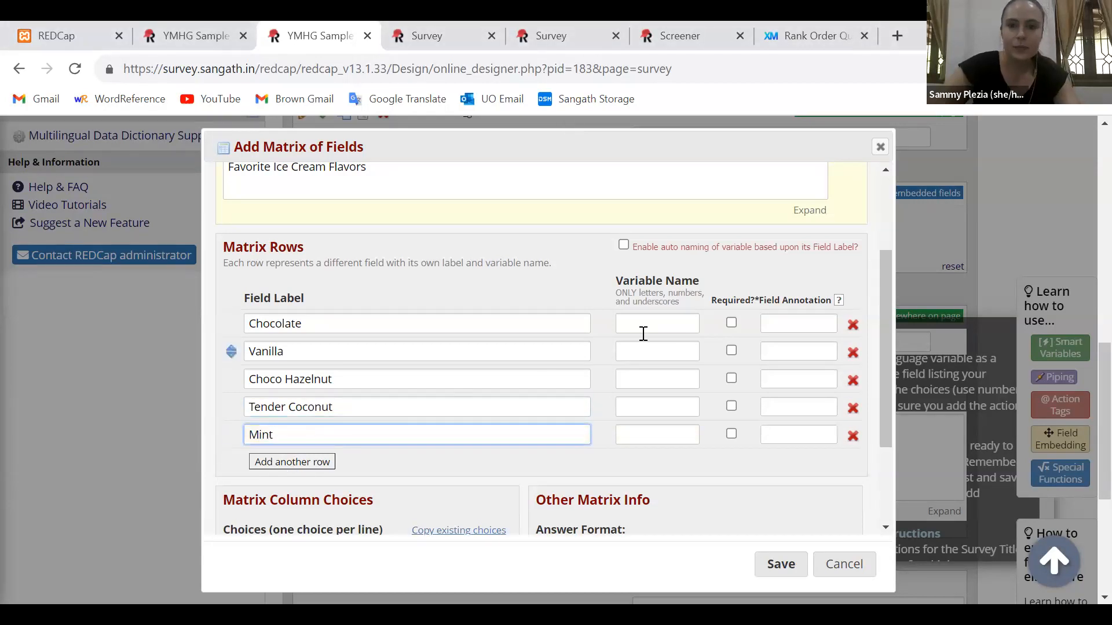
Set the variable names of the Chocolate, Vanilla and Choco Hazelnut rows to "choco", "vanilla" and "hazelnut"
{"action": "left_click", "coordinate": [689, 323]}
{"action": "type", "text": "choco"}
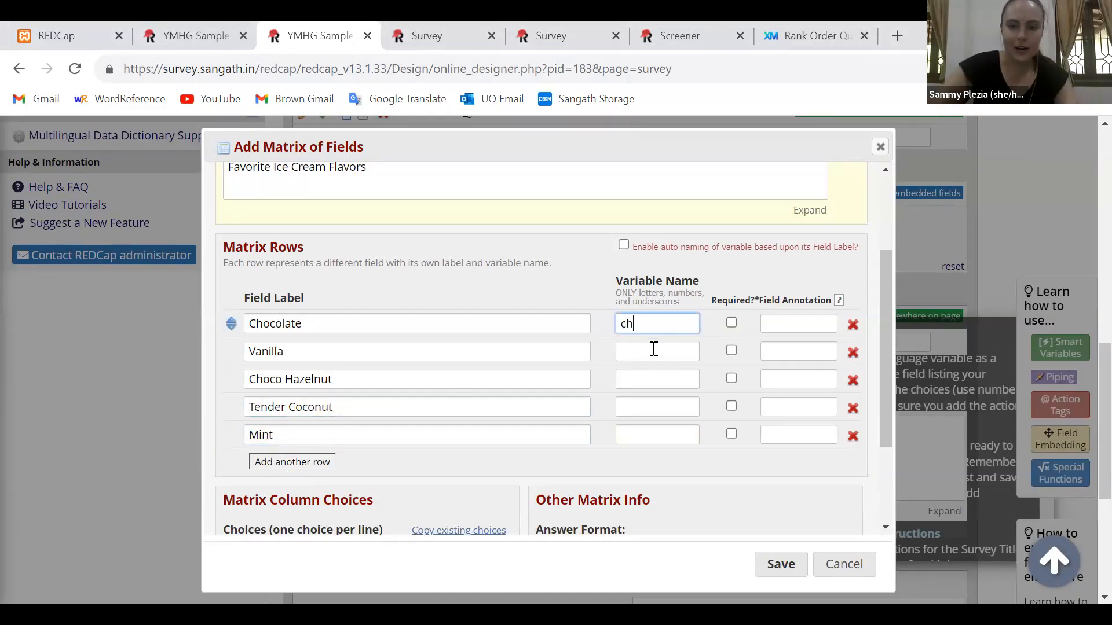
{"action": "left_click", "coordinate": [648, 351]}
{"action": "type", "text": "vanilla"}
{"action": "left_click", "coordinate": [646, 373]}
{"action": "type", "text": "hazelnut"}
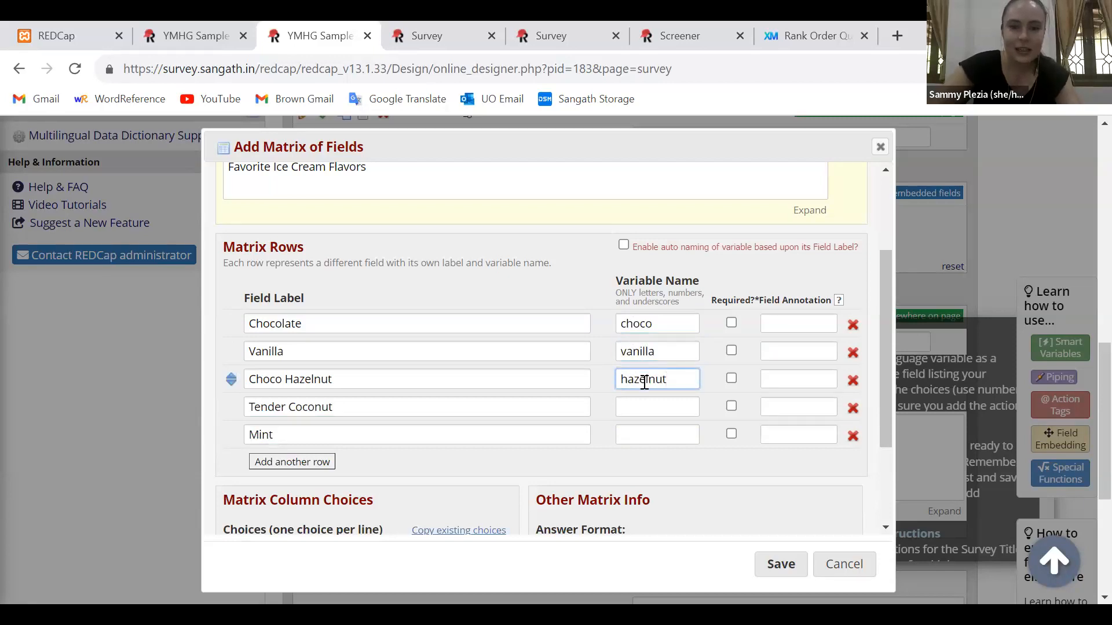
Set the variable names of the Tender Coconut and Mint rows to "coconut" and "mint"
{"action": "left_click", "coordinate": [640, 405]}
{"action": "type", "text": "oc"}
{"action": "key", "text": "BackSpace"}
{"action": "key", "text": "BackSpace"}
{"action": "type", "text": "coocnut"}
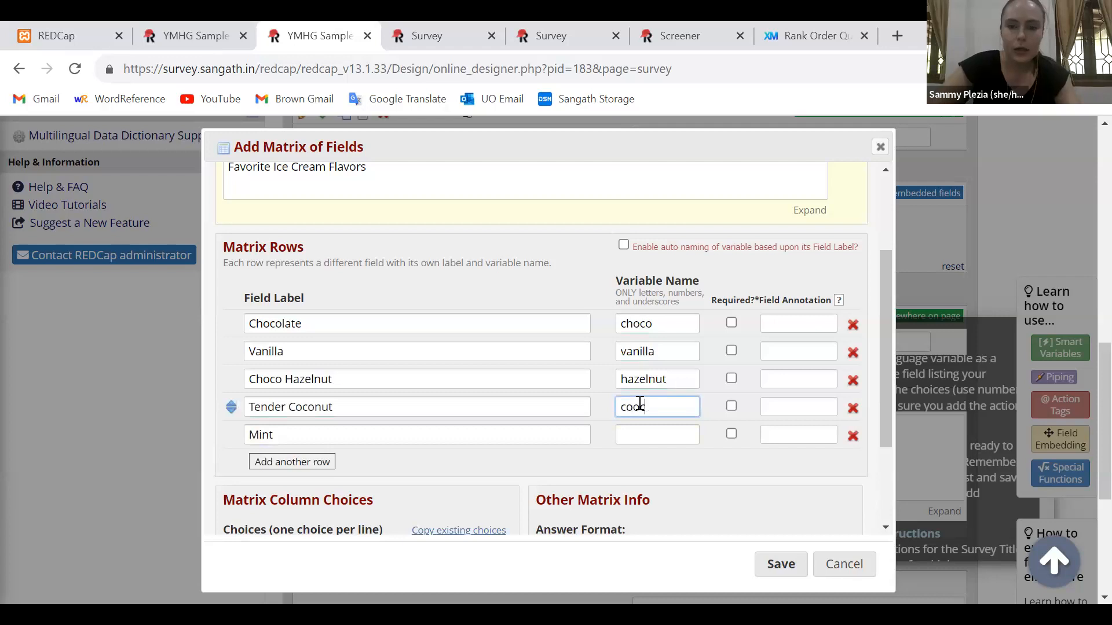
{"action": "left_click", "coordinate": [649, 436]}
{"action": "left_click", "coordinate": [638, 413]}
{"action": "key", "text": "BackSpace"}
{"action": "key", "text": "BackSpace"}
{"action": "type", "text": "co"}
{"action": "left_click", "coordinate": [645, 432]}
{"action": "type", "text": "mint"}
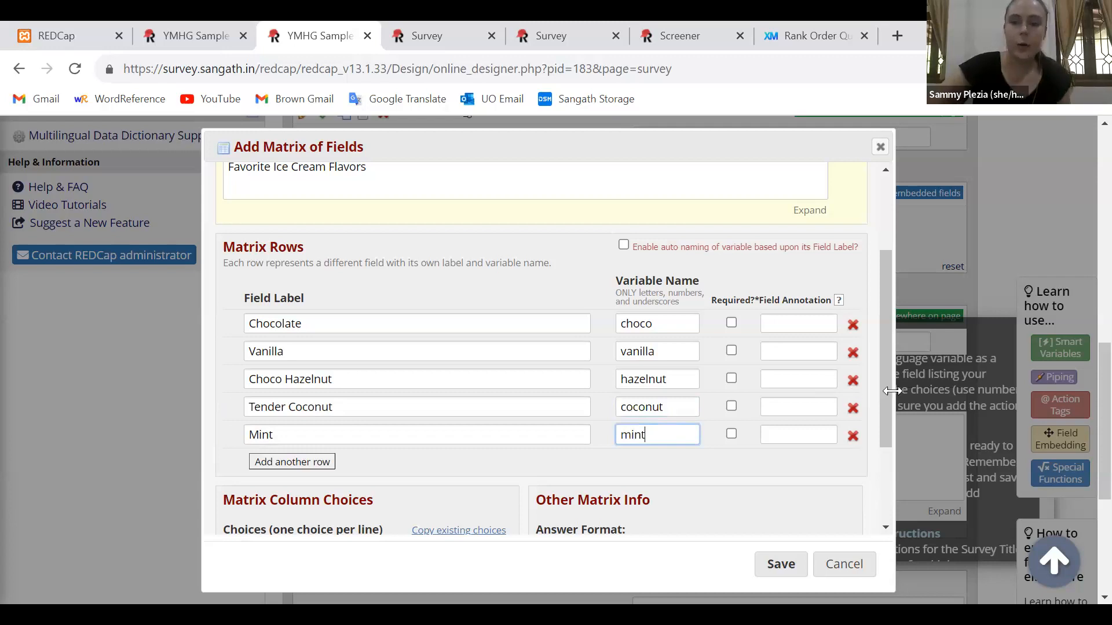
Review the matrix header text, the row field labels and their variable names
{"action": "scroll", "coordinate": [883, 375], "scroll_direction": "up", "scroll_amount": 1}
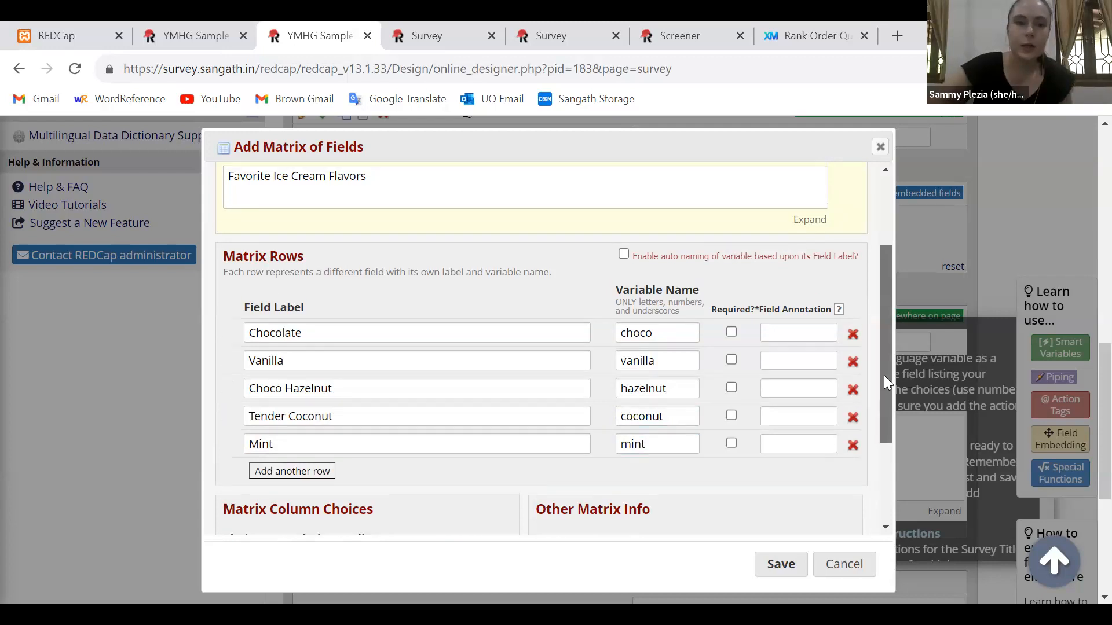
{"action": "left_click_drag", "start_coordinate": [228, 194], "coordinate": [362, 141]}
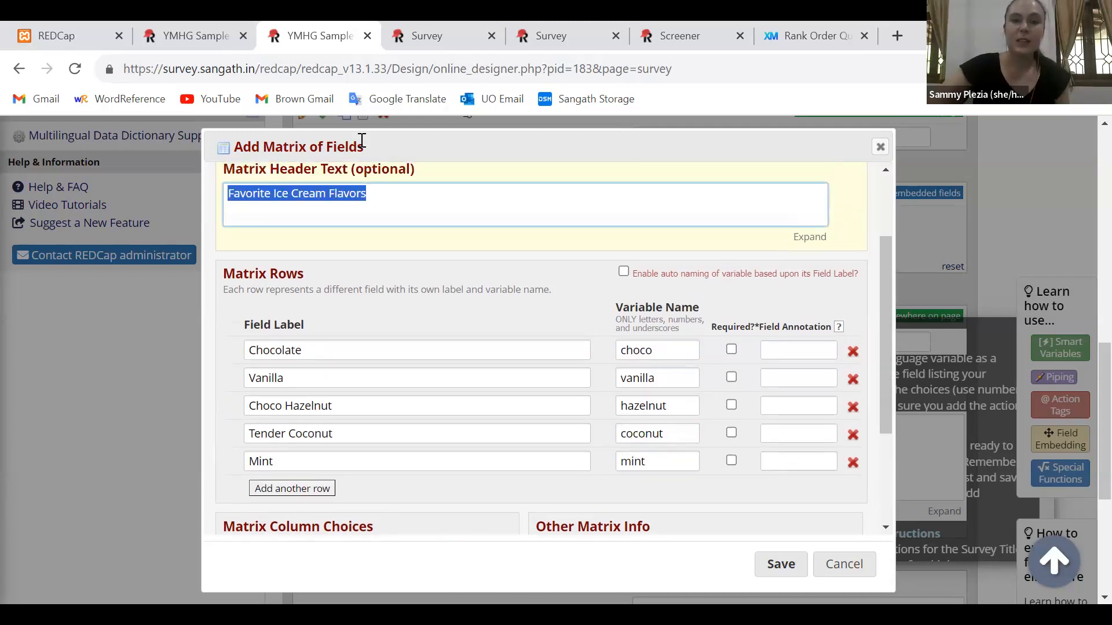
{"action": "left_click", "coordinate": [378, 203]}
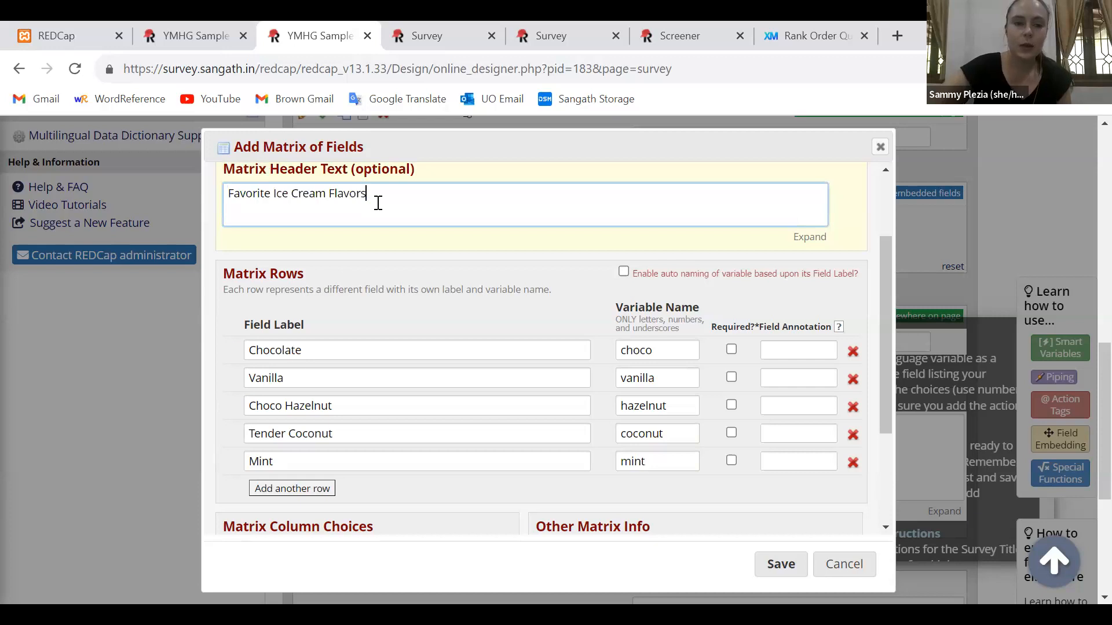
{"action": "left_click", "coordinate": [264, 377]}
{"action": "left_click", "coordinate": [283, 407]}
{"action": "left_click", "coordinate": [288, 433]}
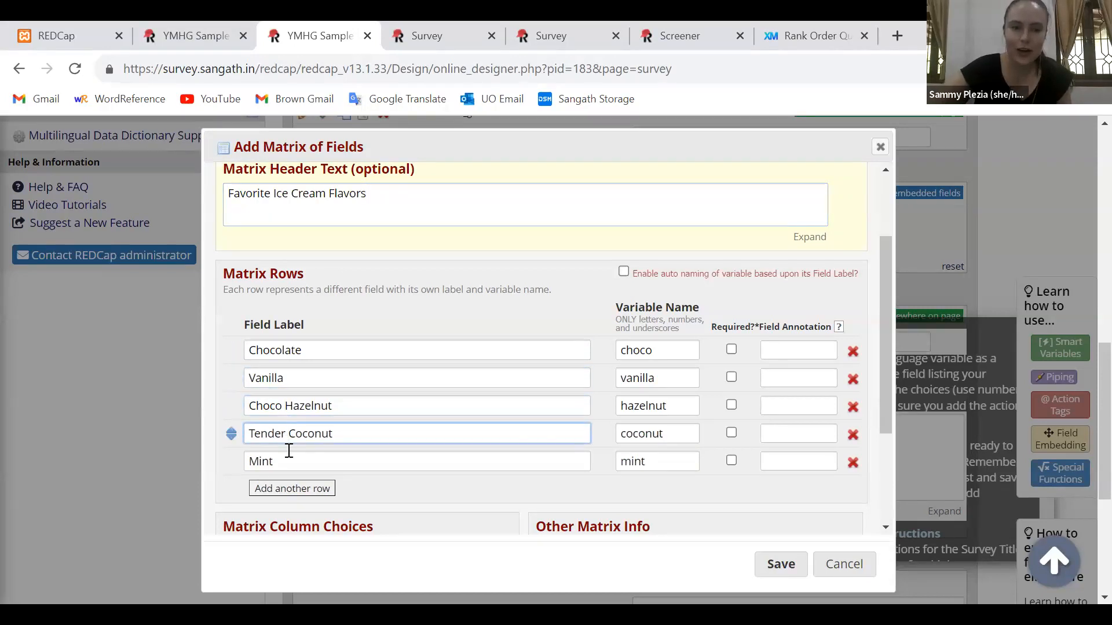
{"action": "left_click", "coordinate": [280, 460]}
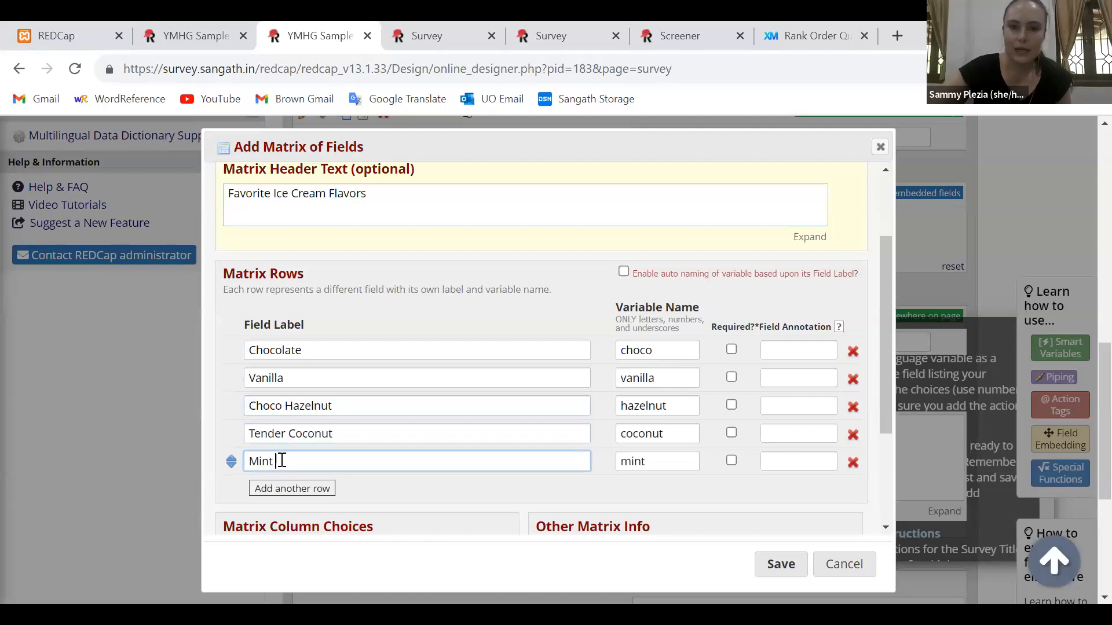
{"action": "double_click", "coordinate": [664, 378]}
{"action": "left_click", "coordinate": [669, 408]}
{"action": "double_click", "coordinate": [668, 410]}
{"action": "left_click", "coordinate": [668, 430]}
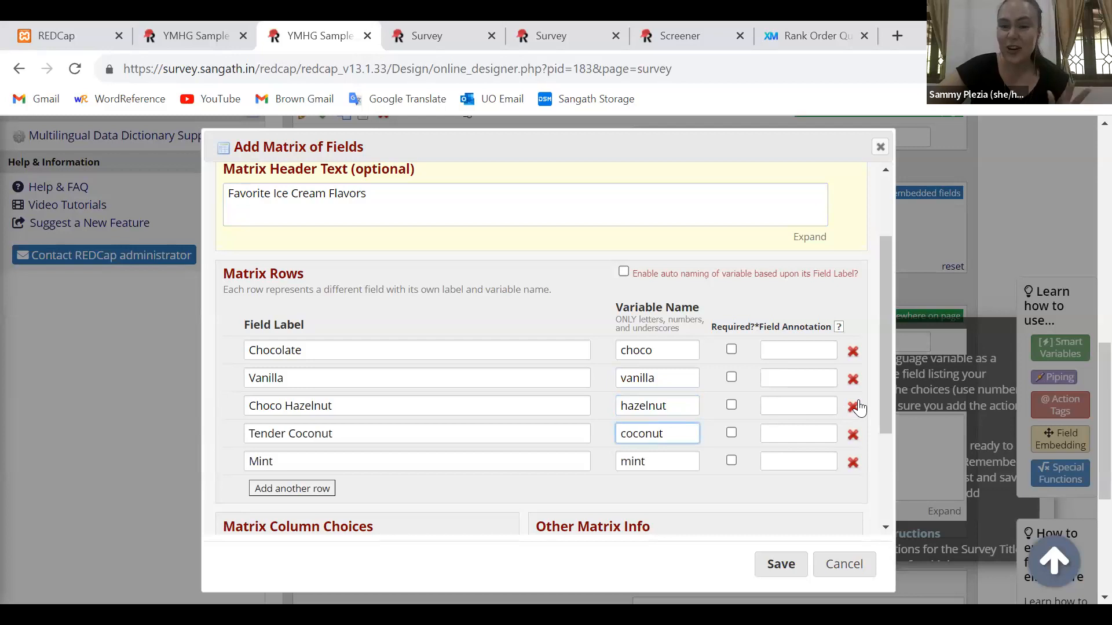
Relabel the end column choices as "1, 1 - Least favorite" and "5, 5 - Most favorite"
{"action": "left_click_drag", "start_coordinate": [885, 405], "coordinate": [883, 484]}
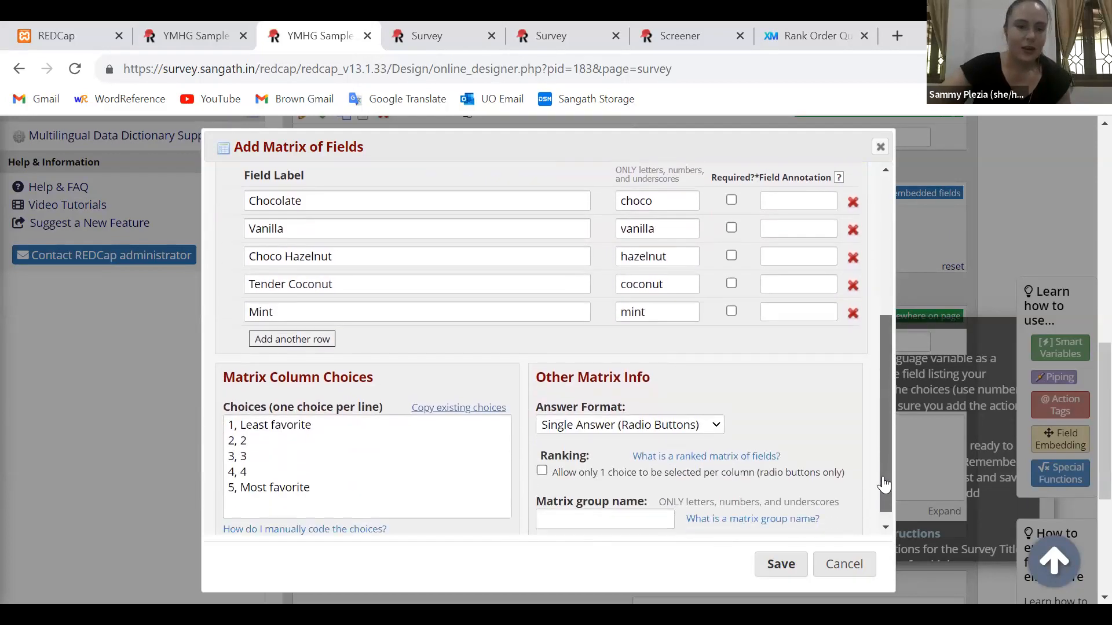
{"action": "triple_click", "coordinate": [246, 429]}
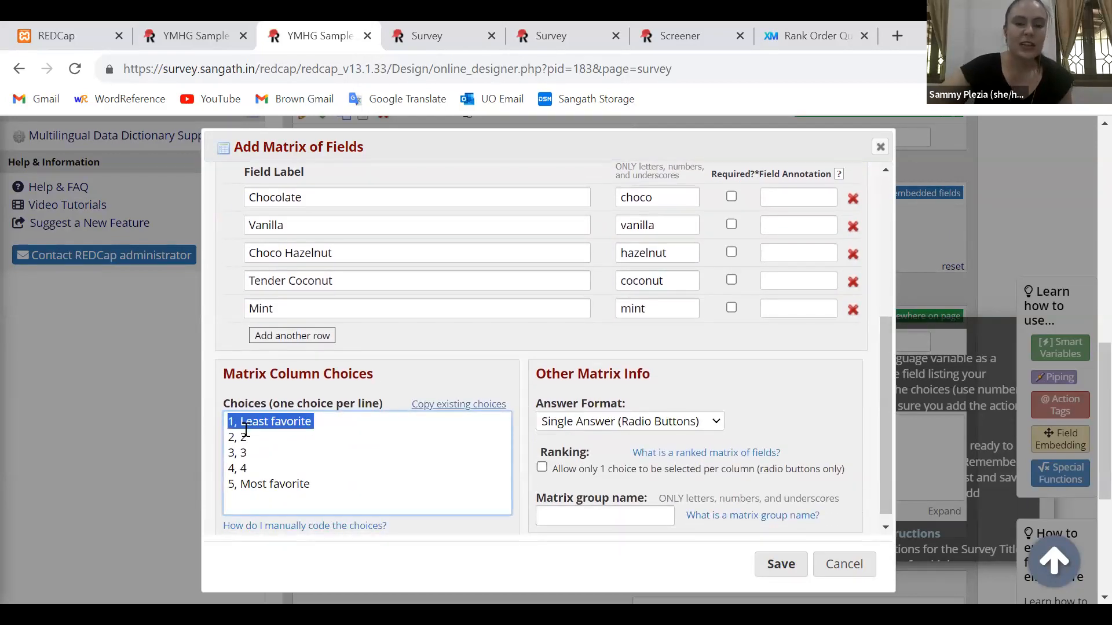
{"action": "left_click", "coordinate": [246, 451]}
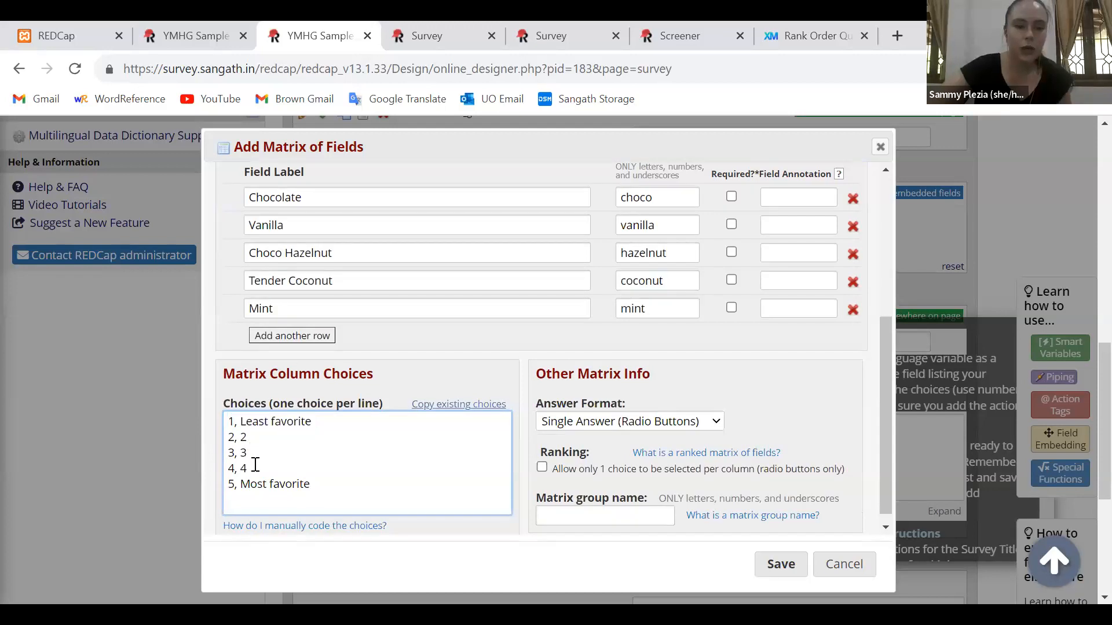
{"action": "left_click", "coordinate": [244, 486]}
{"action": "type", "text": "5 - "}
{"action": "type", "text": "1 -"}
Name the matrix group "icecream", allow only one choice per column through ranking, and save the matrix
{"action": "left_click", "coordinate": [744, 412]}
{"action": "scroll", "coordinate": [743, 412], "scroll_direction": "down", "scroll_amount": 1}
{"action": "scroll", "coordinate": [743, 412], "scroll_direction": "up", "scroll_amount": 1}
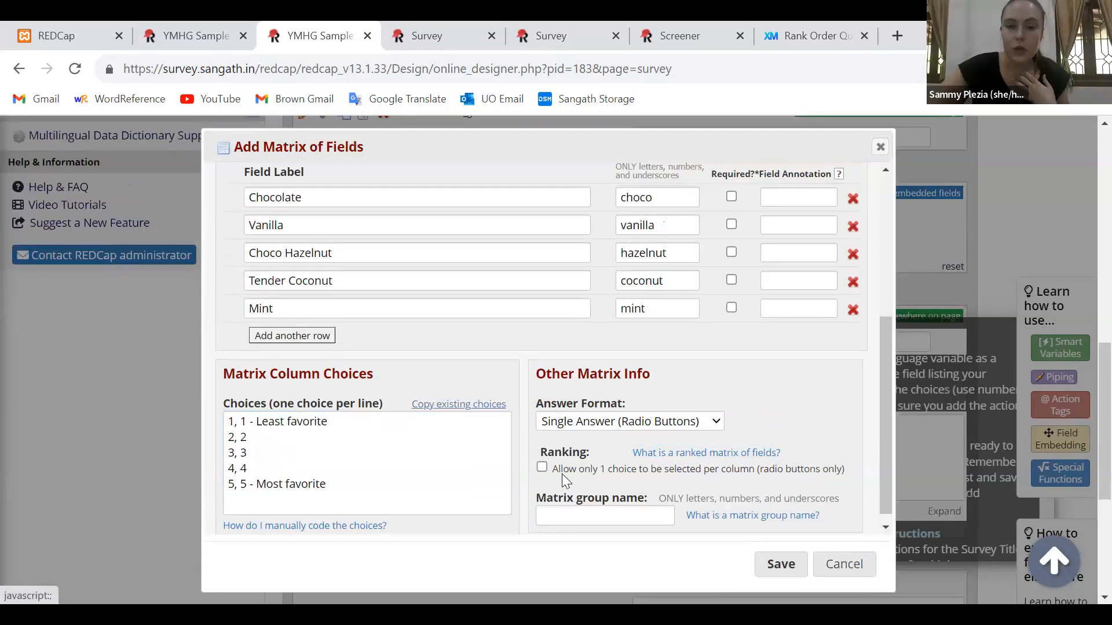
{"action": "left_click", "coordinate": [571, 516]}
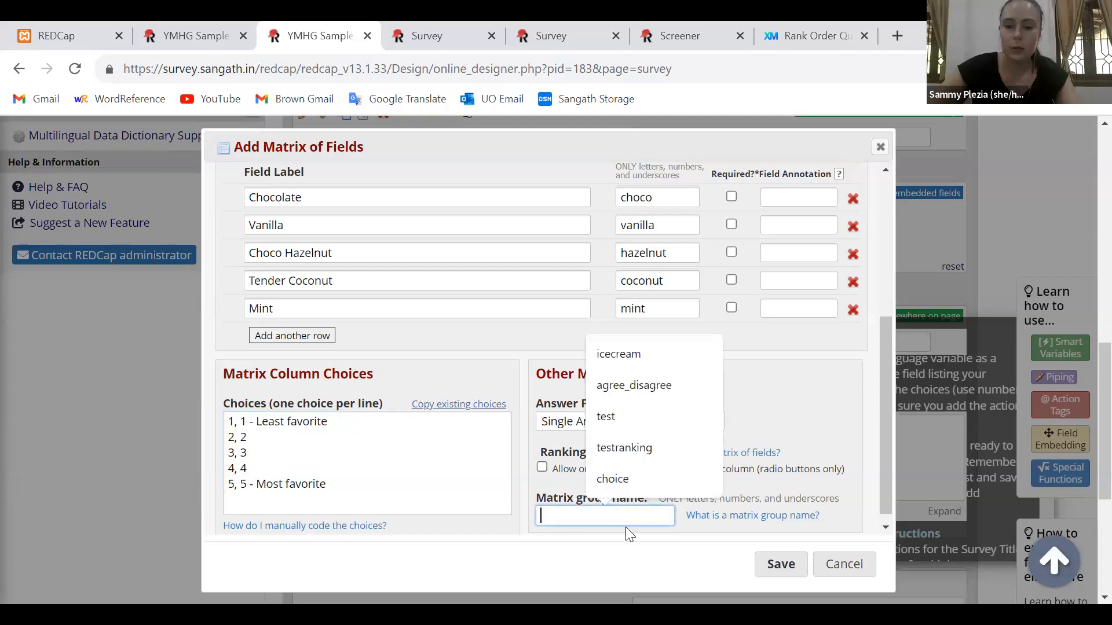
{"action": "type", "text": "icecream"}
{"action": "left_click", "coordinate": [542, 467]}
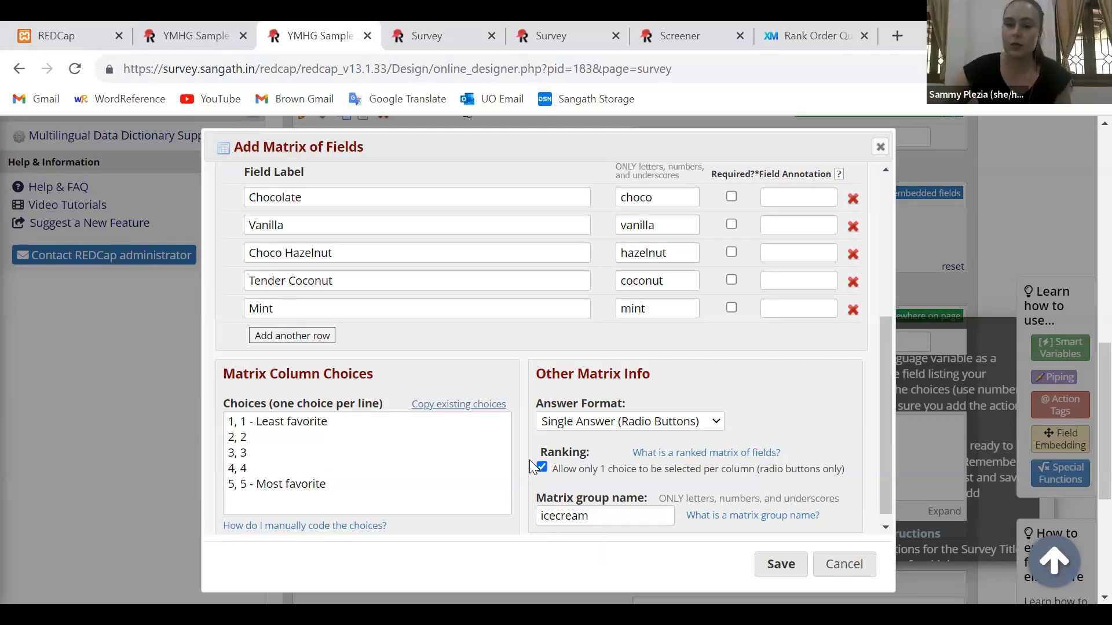
{"action": "left_click", "coordinate": [781, 565]}
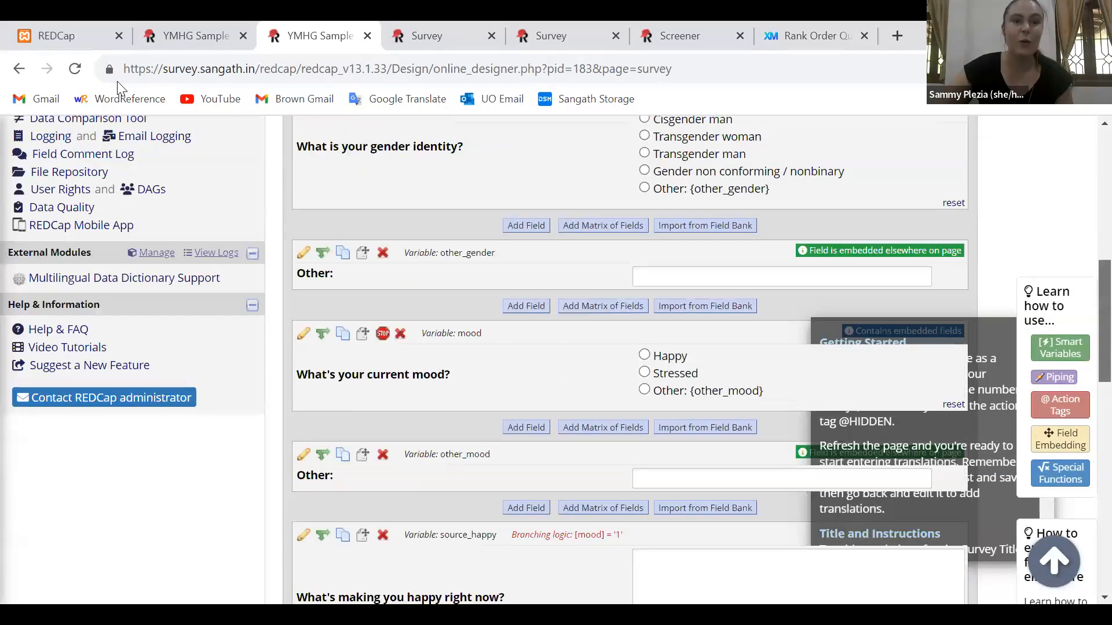
Open the refreshed live survey and rate Tender Coconut, Vanilla and Tender Coconut again as "1 - Least favorite" to check the ranking rule
{"action": "left_click", "coordinate": [74, 68]}
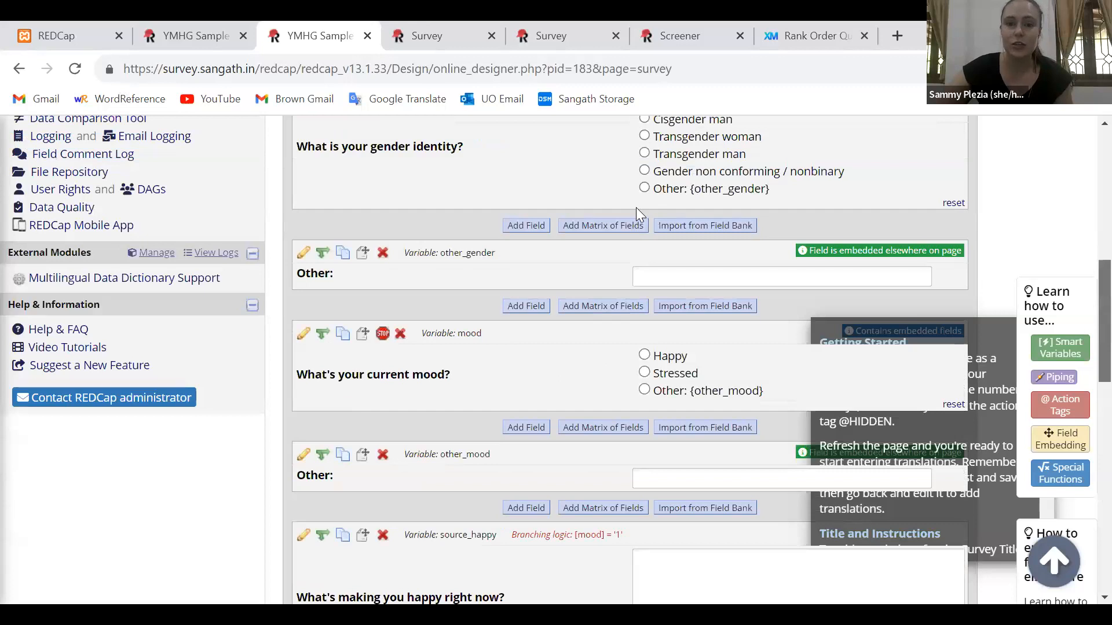
{"action": "key", "text": "ctrl+Tab"}
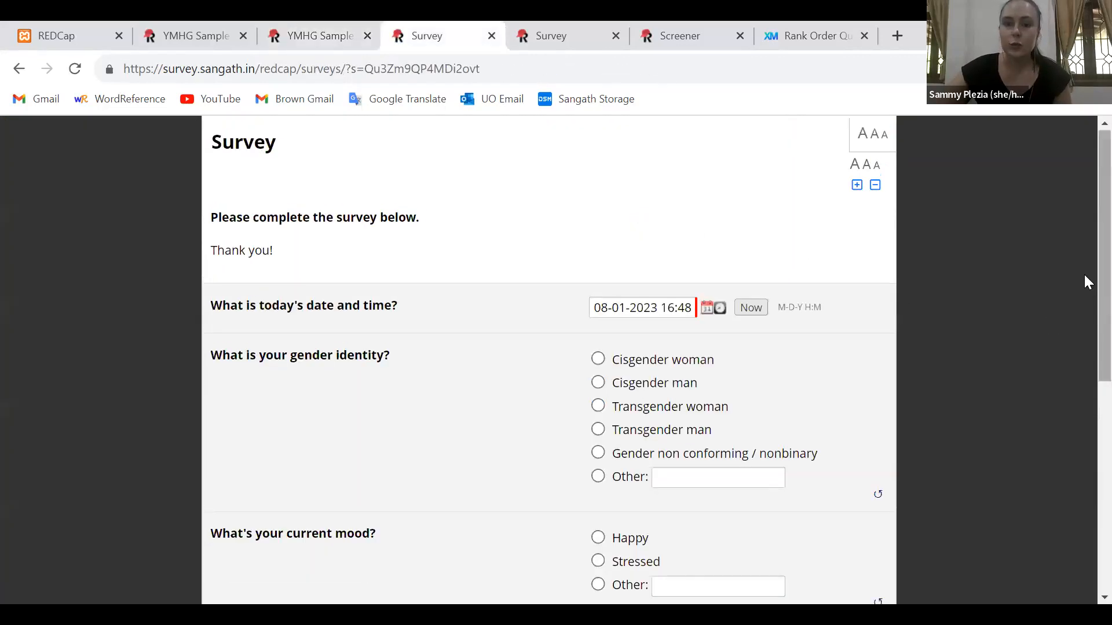
{"action": "left_click_drag", "start_coordinate": [1084, 275], "coordinate": [1084, 364]}
{"action": "scroll", "coordinate": [1084, 364], "scroll_direction": "down", "scroll_amount": 5}
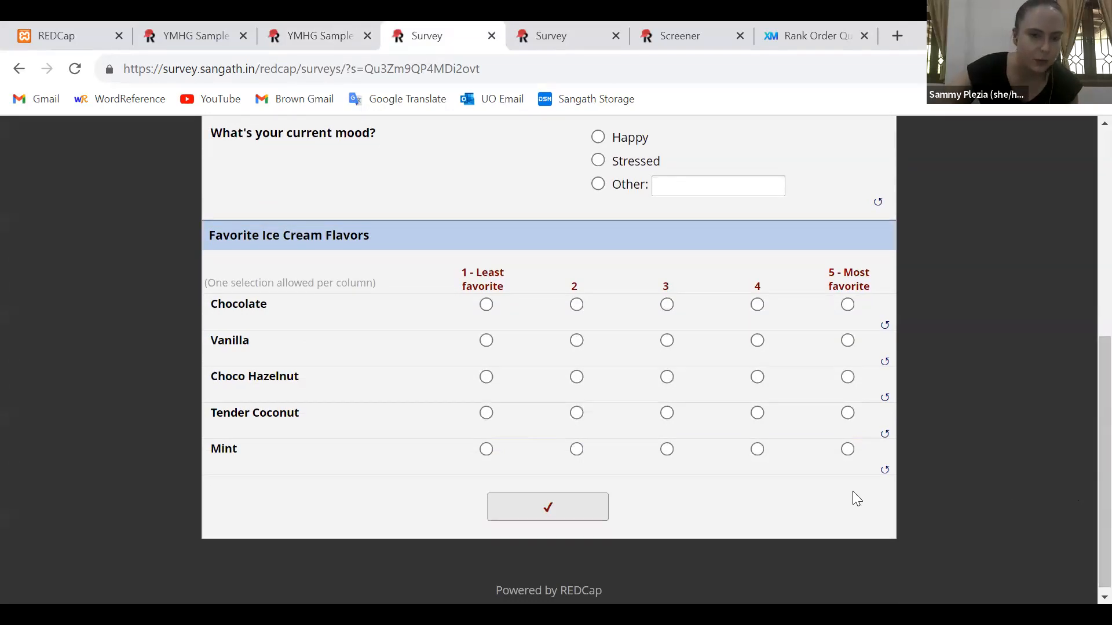
{"action": "left_click", "coordinate": [486, 414]}
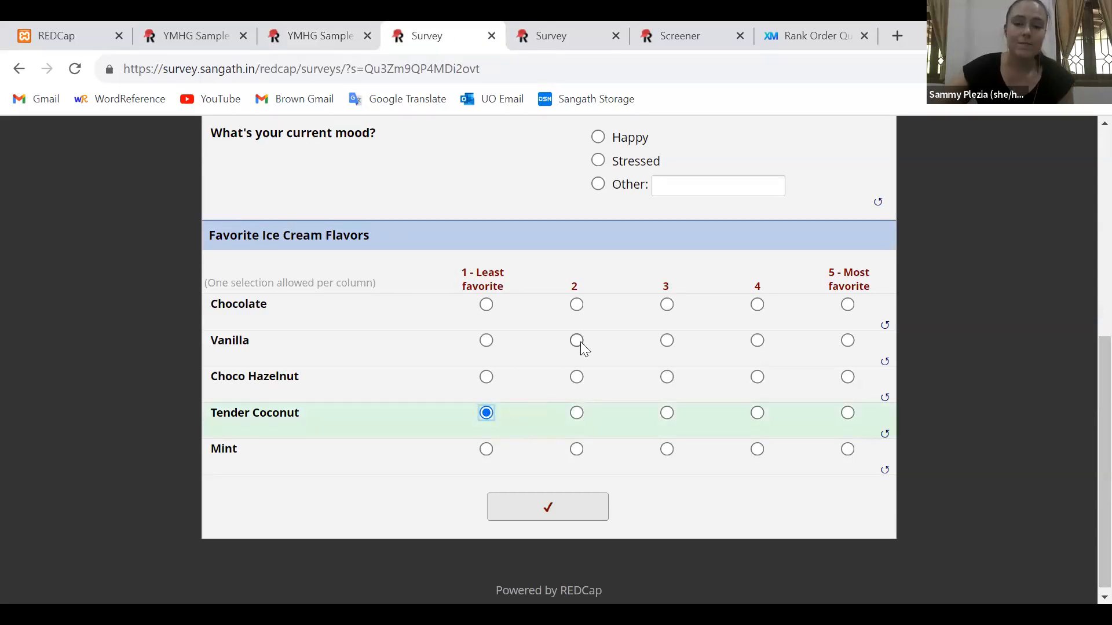
{"action": "left_click", "coordinate": [488, 343]}
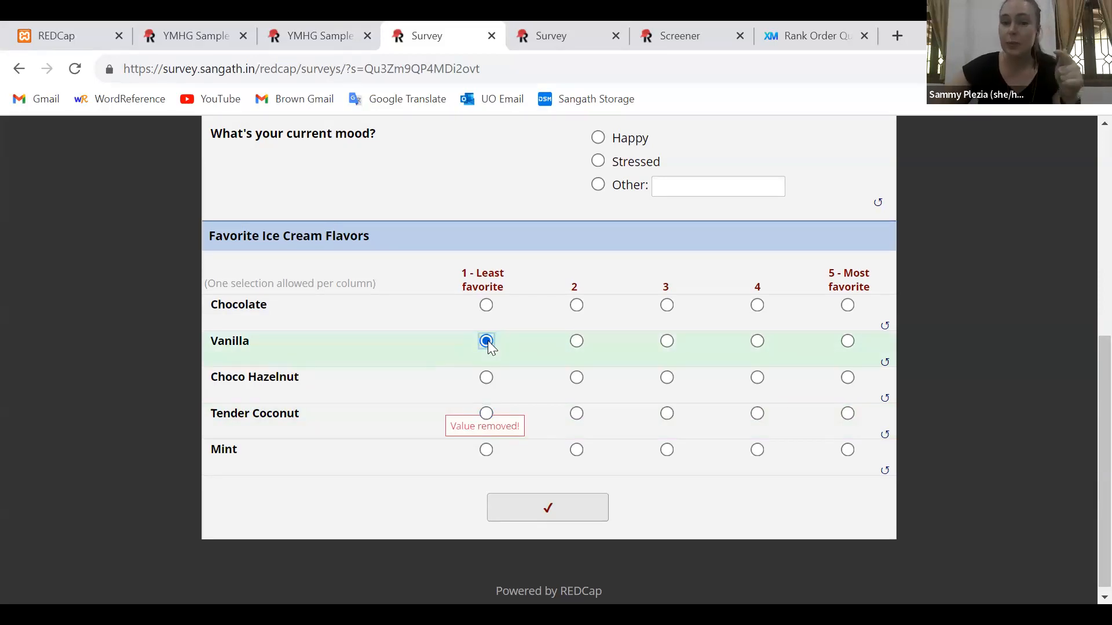
{"action": "left_click", "coordinate": [486, 414]}
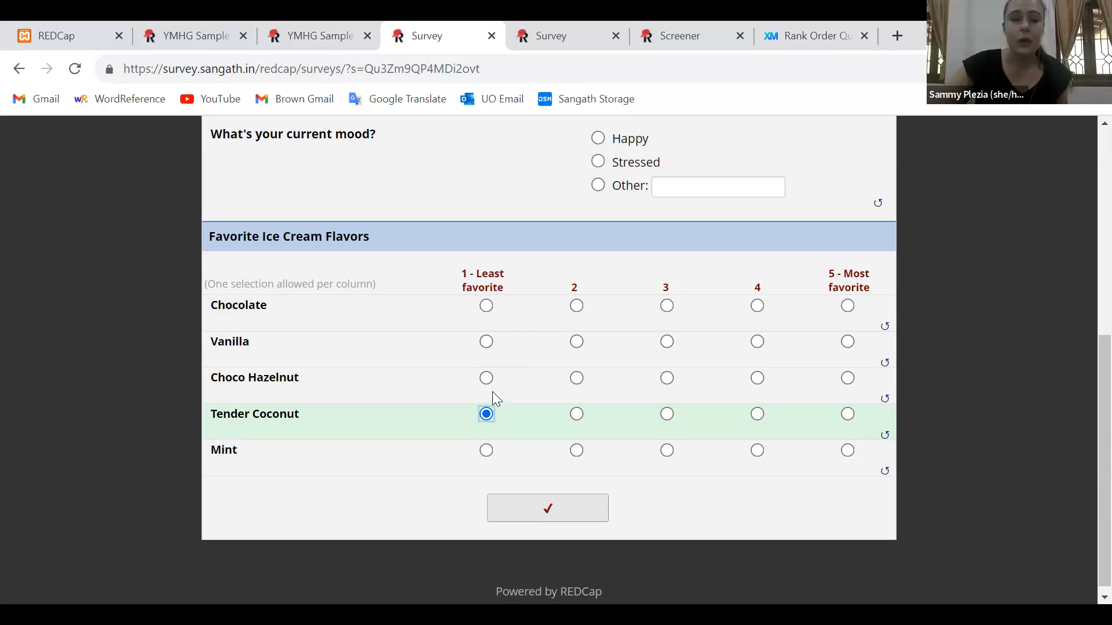
Test the ranking rule by rating Vanilla 1, Choco Hazelnut 2, Chocolate 3, Choco Hazelnut 4, and Vanilla 2
{"action": "left_click", "coordinate": [486, 342]}
{"action": "left_click", "coordinate": [577, 378]}
{"action": "left_click", "coordinate": [667, 307]}
{"action": "left_click", "coordinate": [757, 379]}
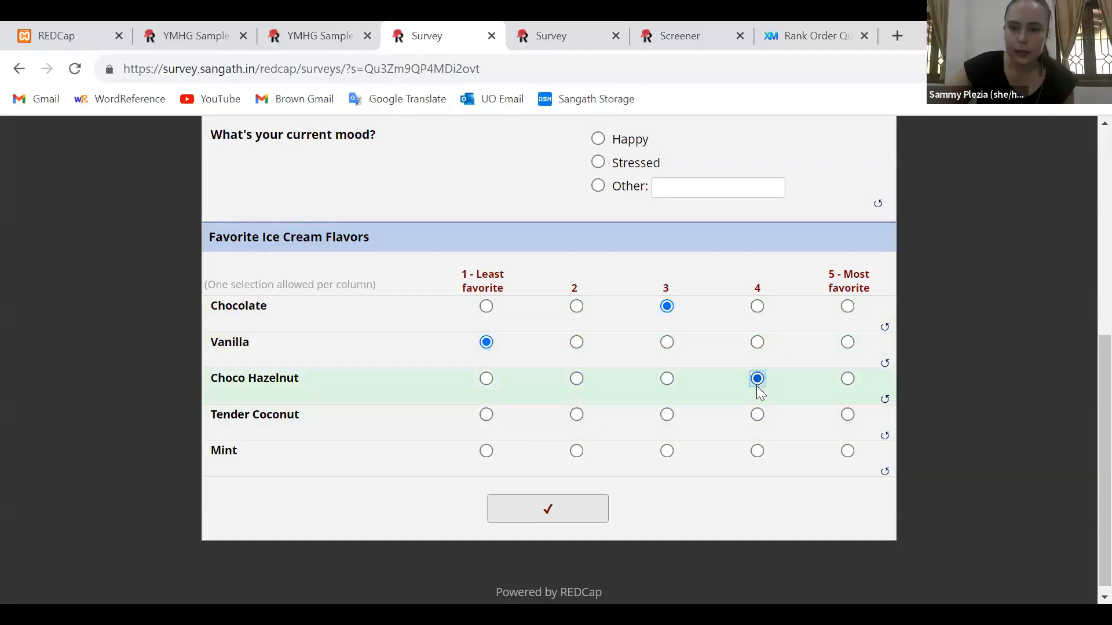
{"action": "left_click", "coordinate": [577, 343]}
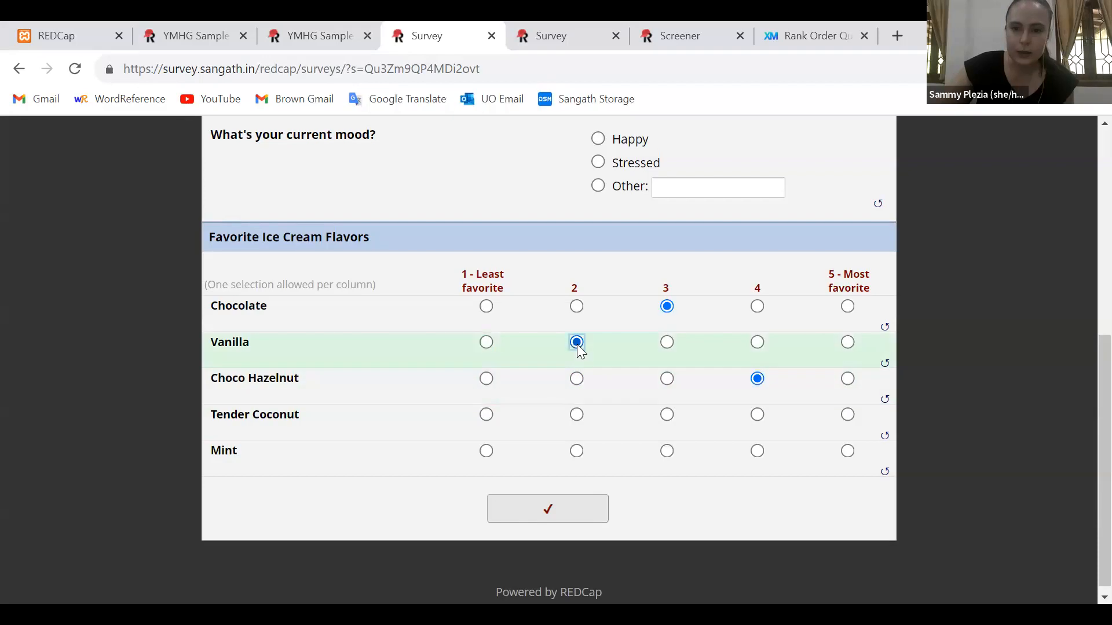
Test conflicting ranks by rating Mint 2, Chocolate 1 and 4, Mint 4, and Tender Coconut "5 - Most favorite"
{"action": "left_click", "coordinate": [577, 451]}
{"action": "left_click", "coordinate": [487, 307]}
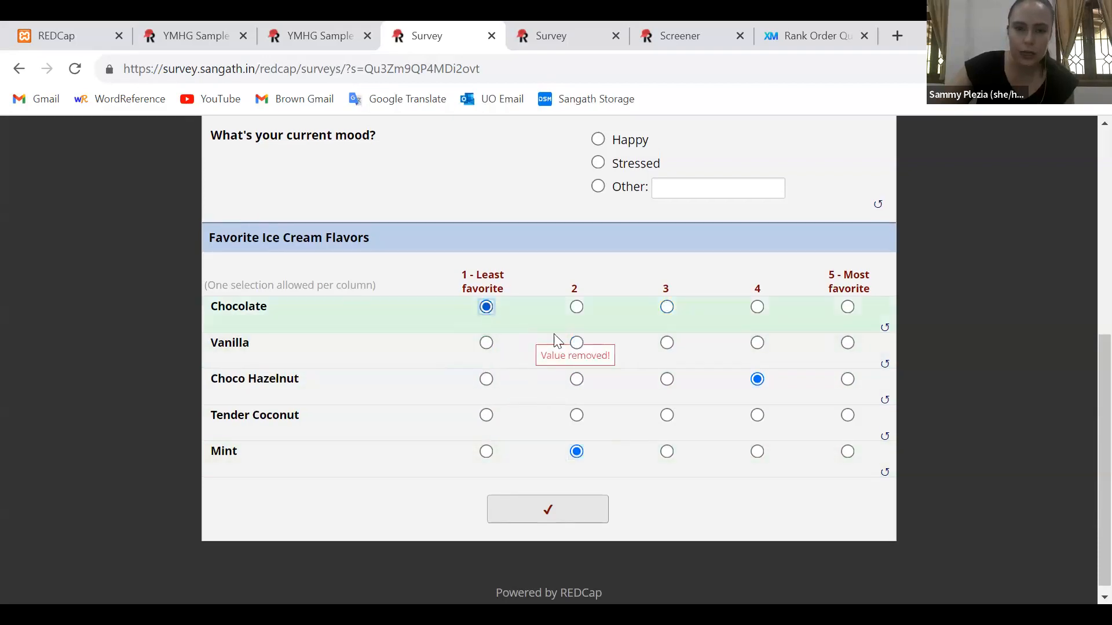
{"action": "left_click", "coordinate": [757, 307]}
{"action": "left_click", "coordinate": [757, 452]}
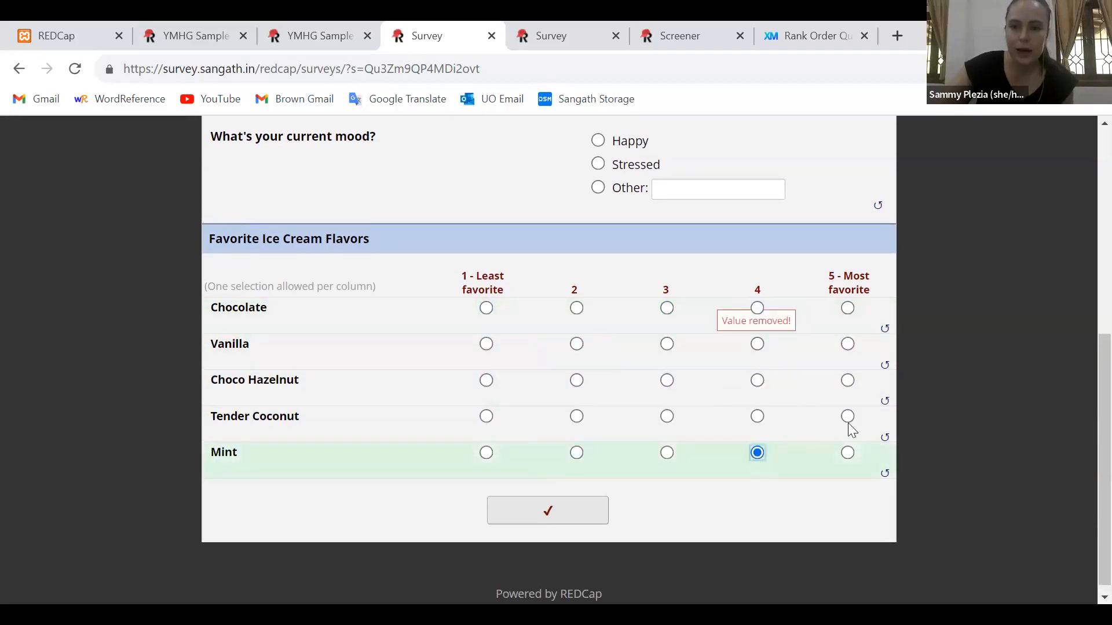
{"action": "left_click", "coordinate": [847, 417]}
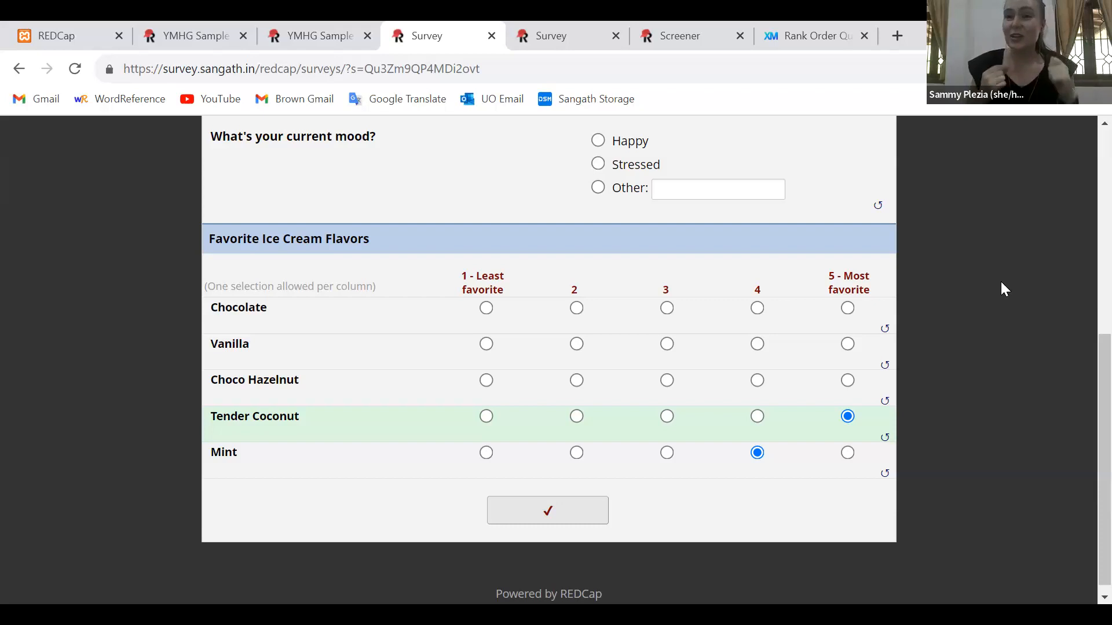
Place the Qualtrics Rank Order Question page beside the live survey and examine its drag-and-drop restaurant ranking example
{"action": "left_click_drag", "start_coordinate": [814, 26], "coordinate": [603, 30]}
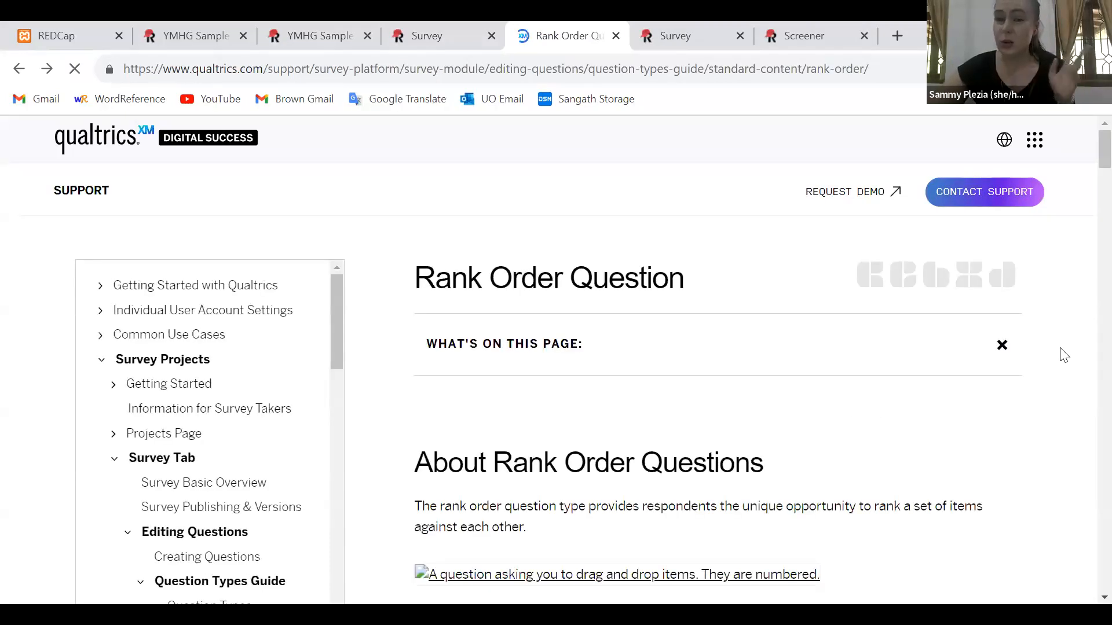
{"action": "scroll", "coordinate": [1063, 355], "scroll_direction": "down", "scroll_amount": 10}
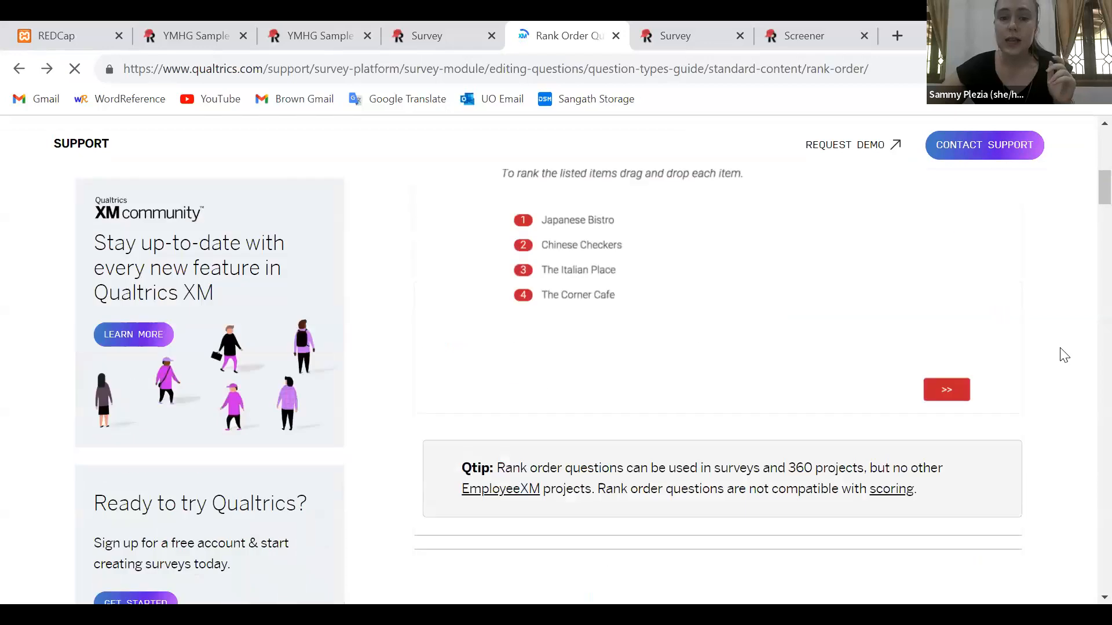
{"action": "scroll", "coordinate": [1064, 356], "scroll_direction": "up", "scroll_amount": 2}
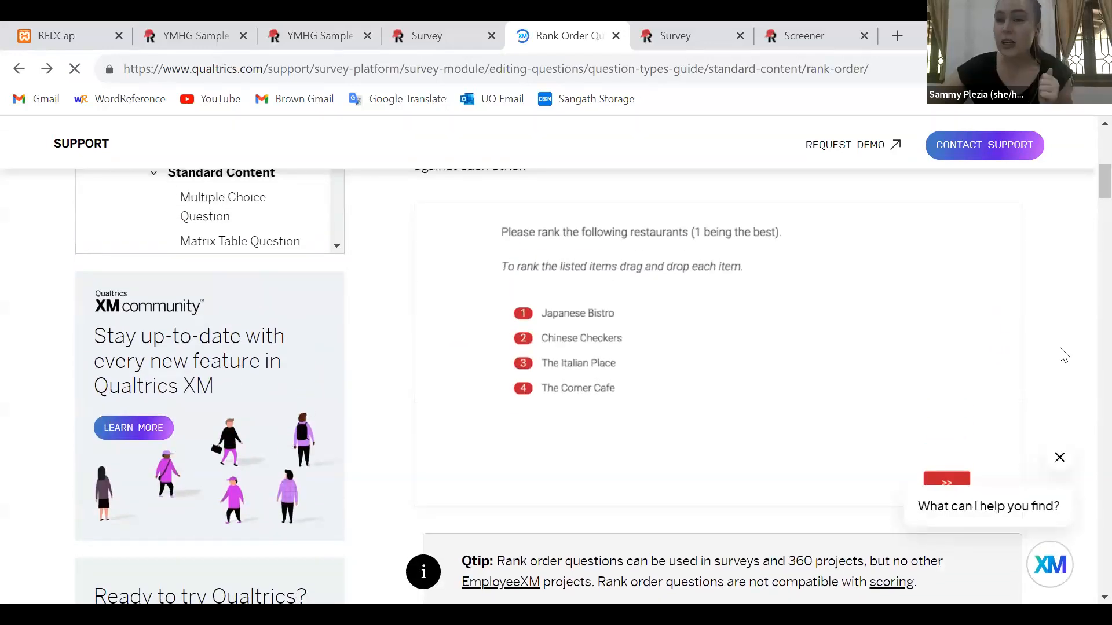
{"action": "scroll", "coordinate": [1063, 355], "scroll_direction": "up", "scroll_amount": 1}
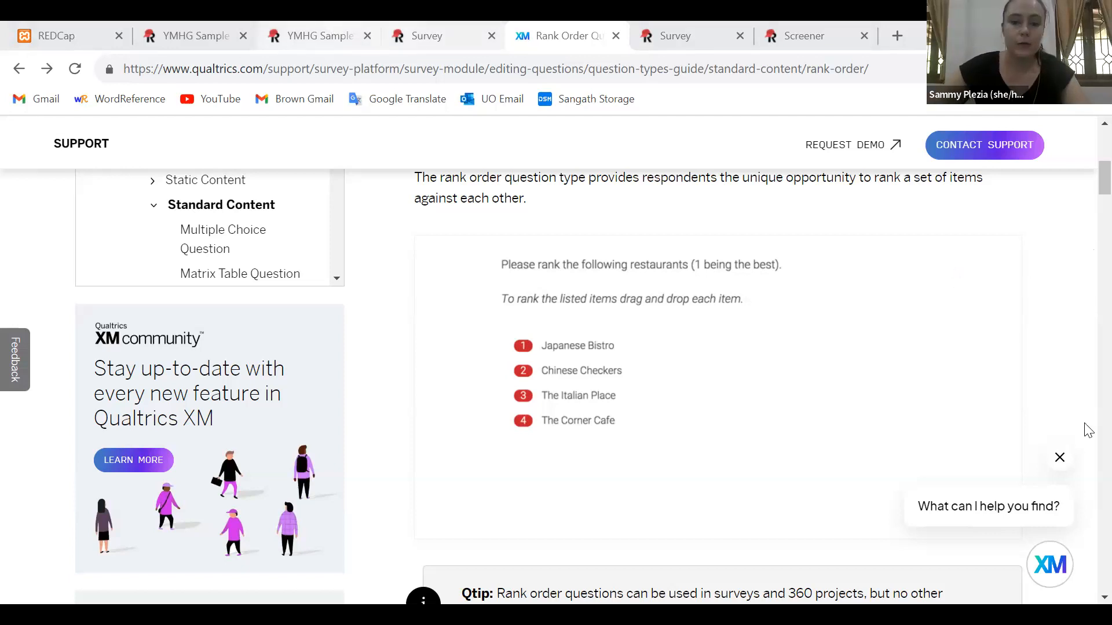
In the REDCap Online Designer, add a text box field below the ice cream matrix, labelled "Latitude:" with variable name latitude
{"action": "left_click", "coordinate": [319, 36]}
{"action": "scroll", "coordinate": [605, 476], "scroll_direction": "down", "scroll_amount": 1}
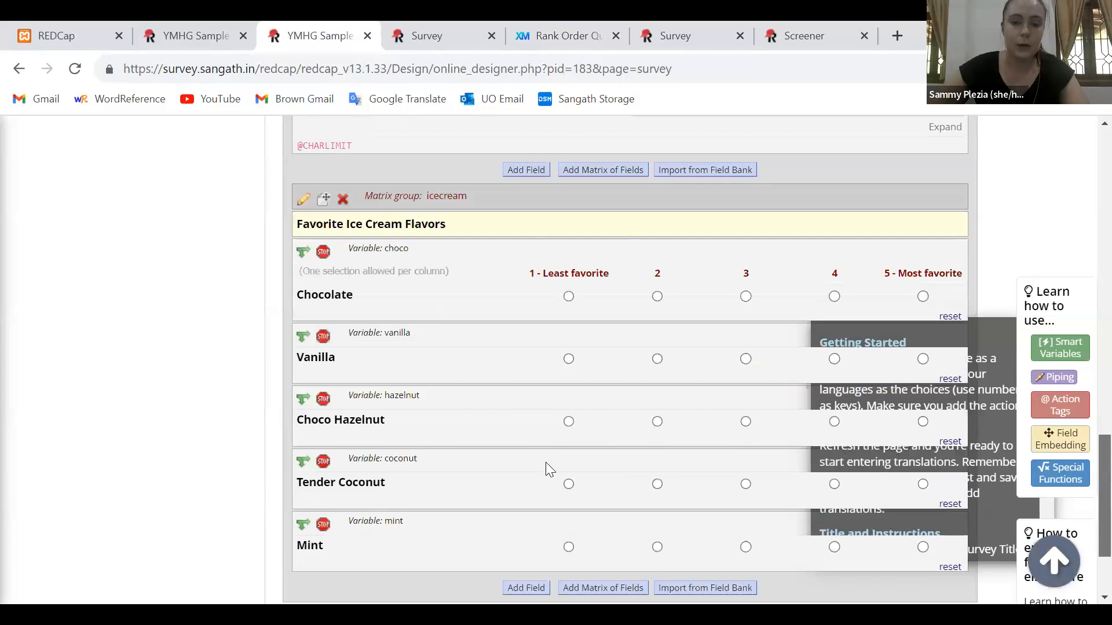
{"action": "scroll", "coordinate": [546, 463], "scroll_direction": "down", "scroll_amount": 2}
{"action": "left_click", "coordinate": [527, 454]}
{"action": "left_click", "coordinate": [230, 217]}
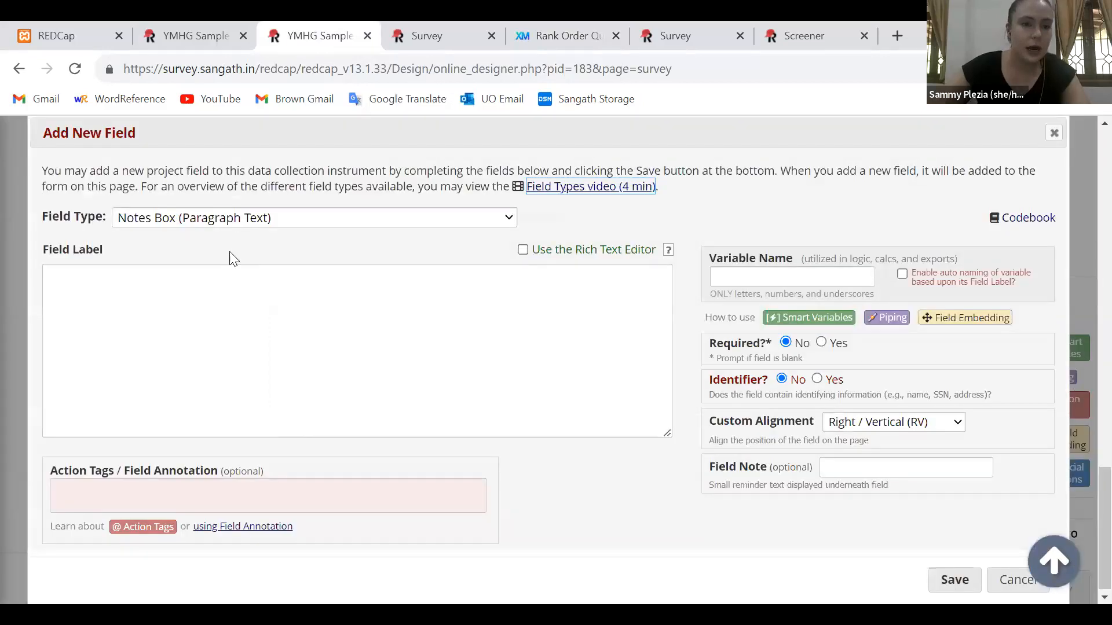
{"action": "left_click", "coordinate": [227, 254]}
{"action": "type", "text": "Latitu"}
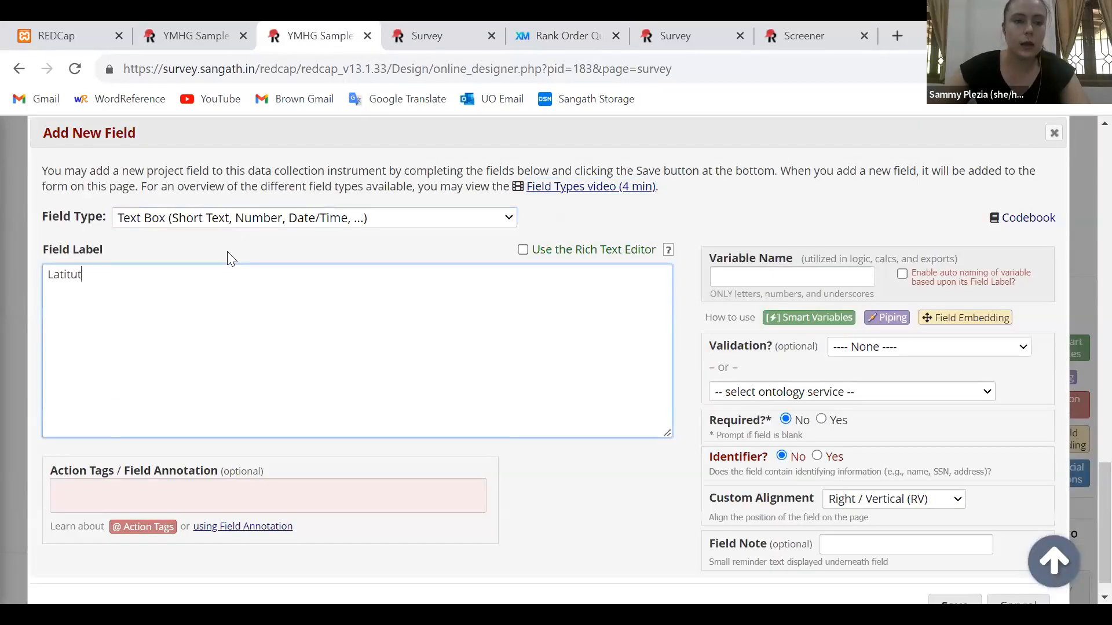
{"action": "type", "text": "de:"}
{"action": "left_click", "coordinate": [770, 279]}
{"action": "type", "text": "latitude"}
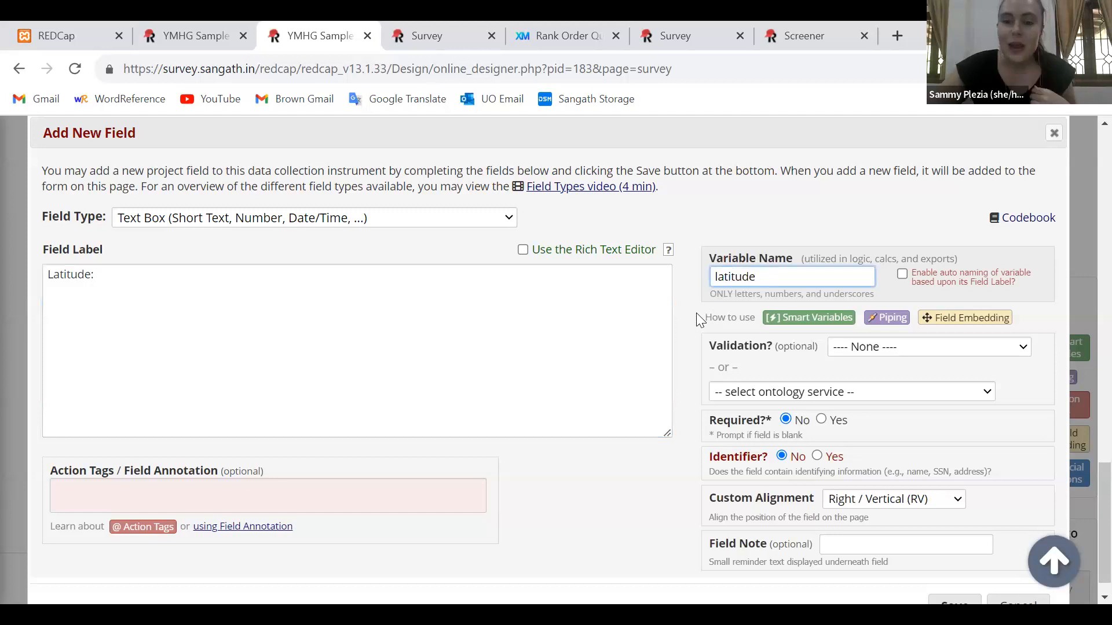
{"action": "left_click", "coordinate": [191, 481]}
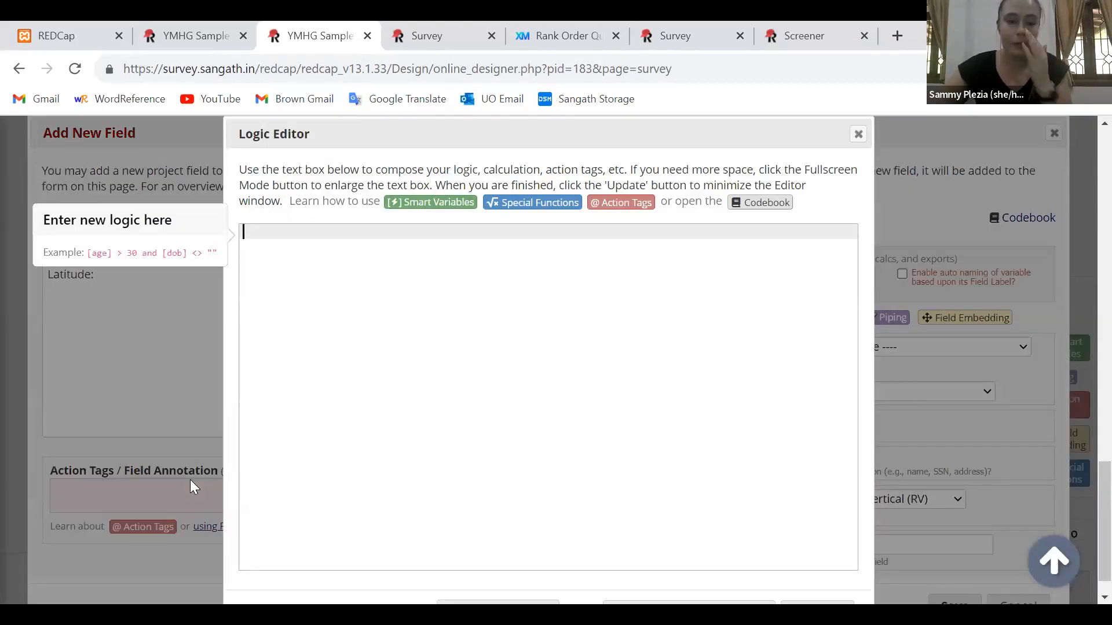
{"action": "type", "text": "@LATI"}
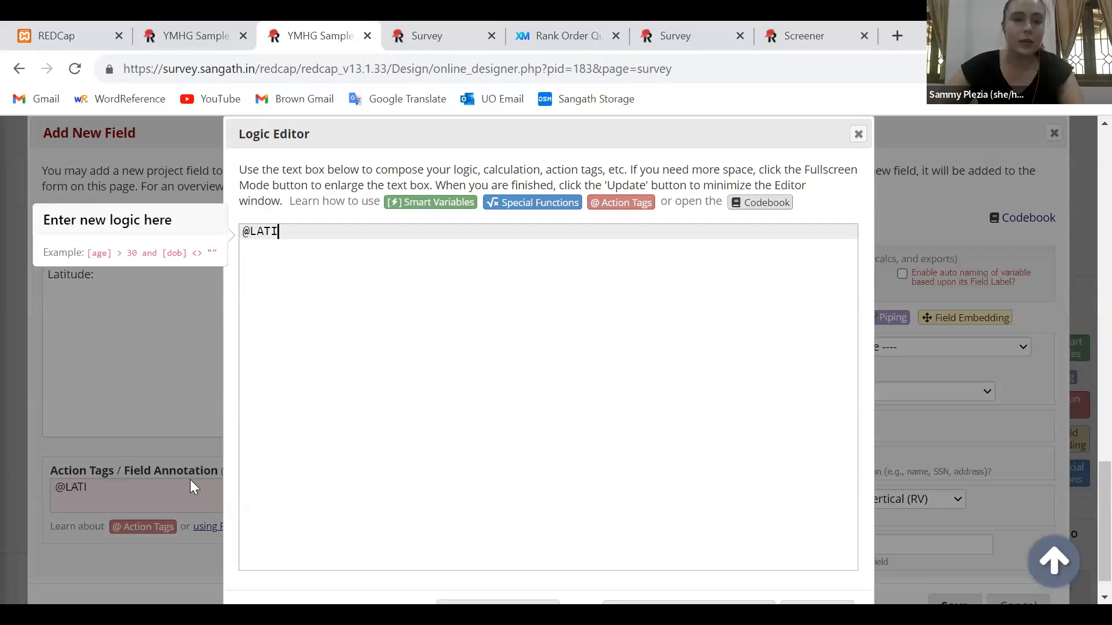
{"action": "type", "text": "TUDE"}
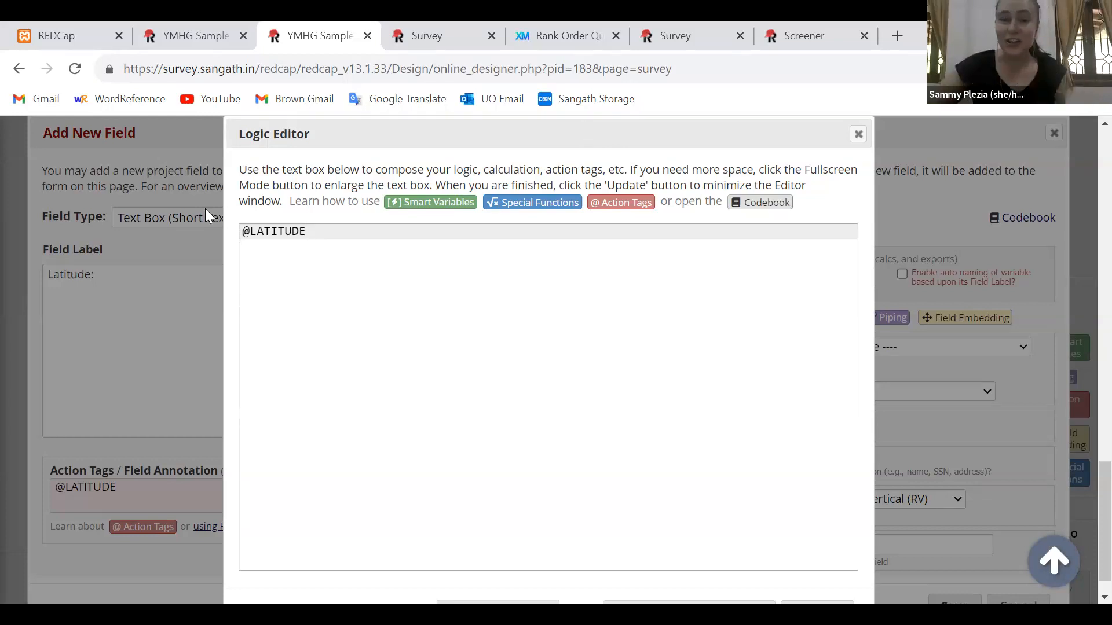
{"action": "triple_click", "coordinate": [301, 233]}
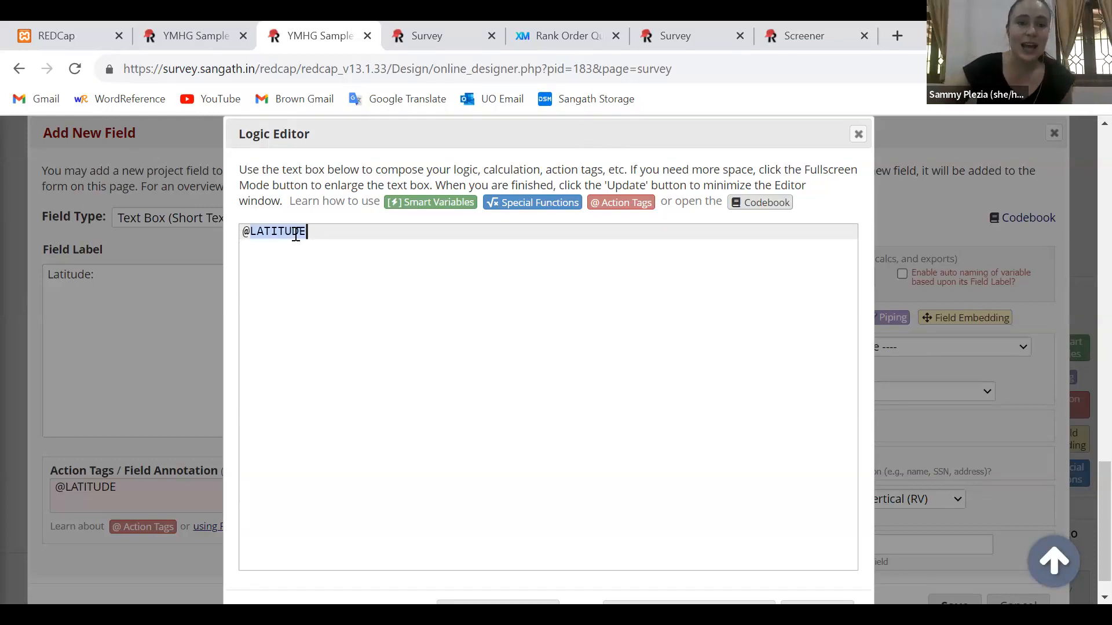
{"action": "left_click", "coordinate": [365, 246]}
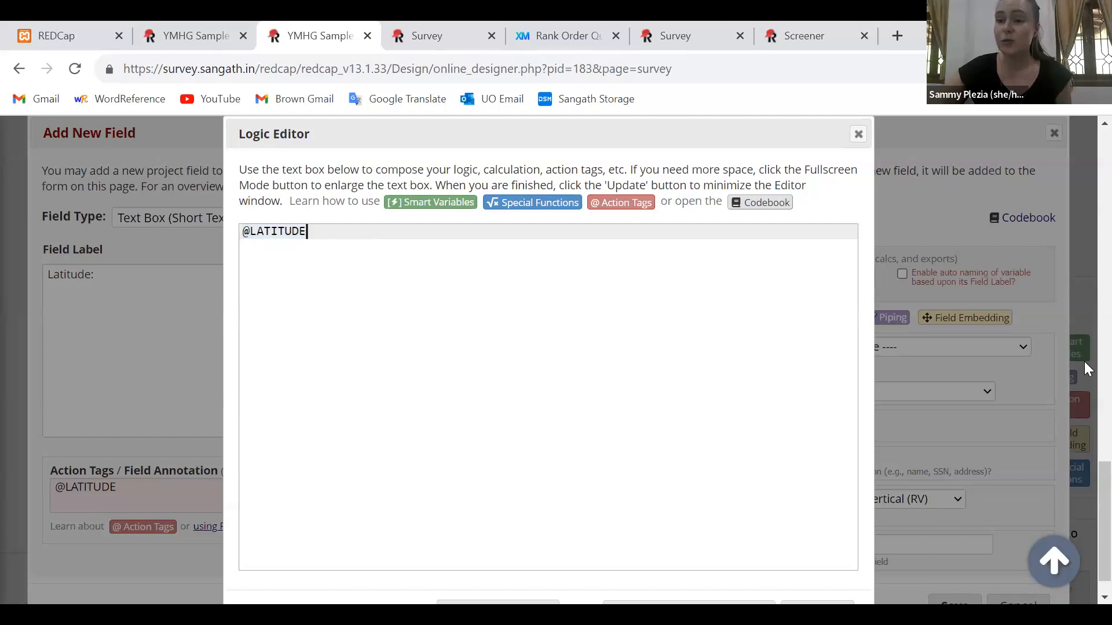
{"action": "scroll", "coordinate": [1085, 528], "scroll_direction": "down", "scroll_amount": 1}
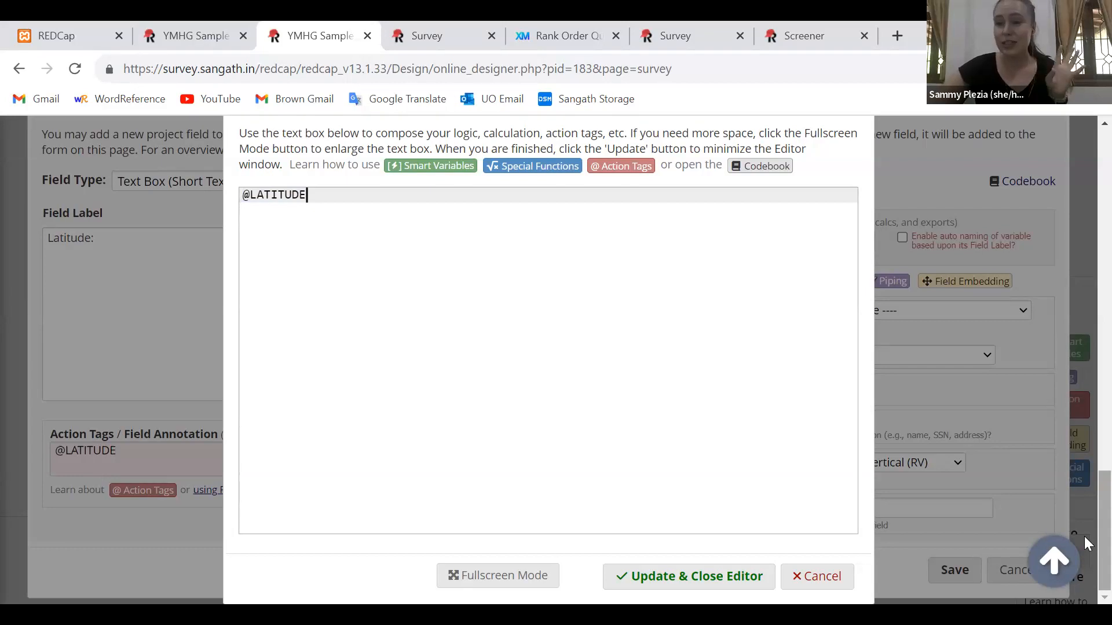
{"action": "left_click", "coordinate": [683, 588]}
{"action": "left_click", "coordinate": [950, 576]}
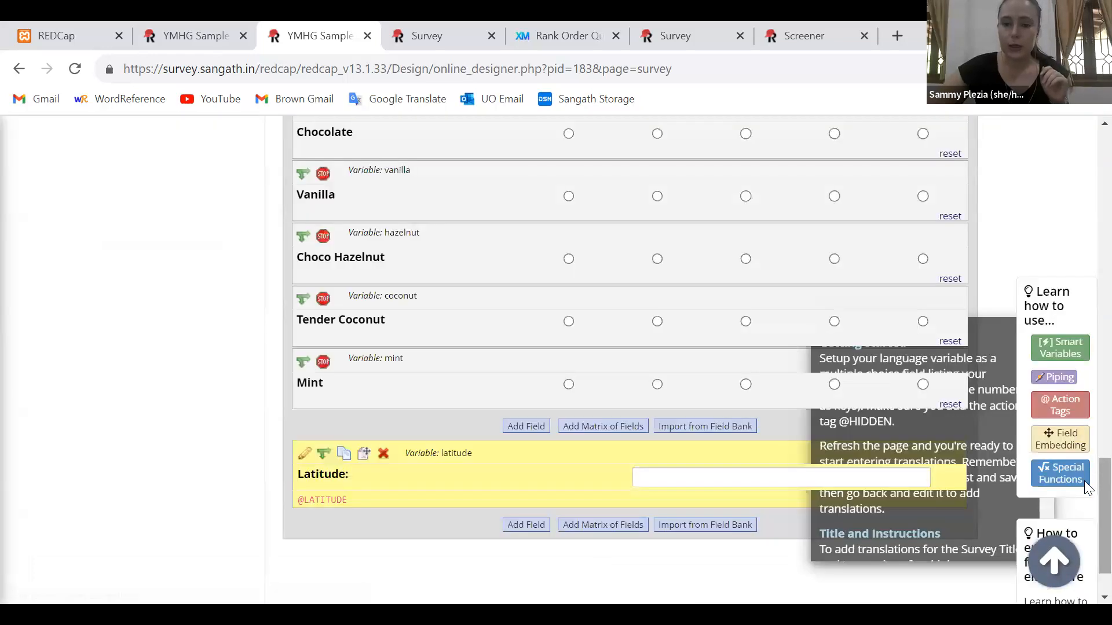
Add a text box field below Latitude, labelled "Longitude:" with variable name longitude
{"action": "scroll", "coordinate": [1085, 482], "scroll_direction": "down", "scroll_amount": 2}
{"action": "left_click", "coordinate": [509, 451]}
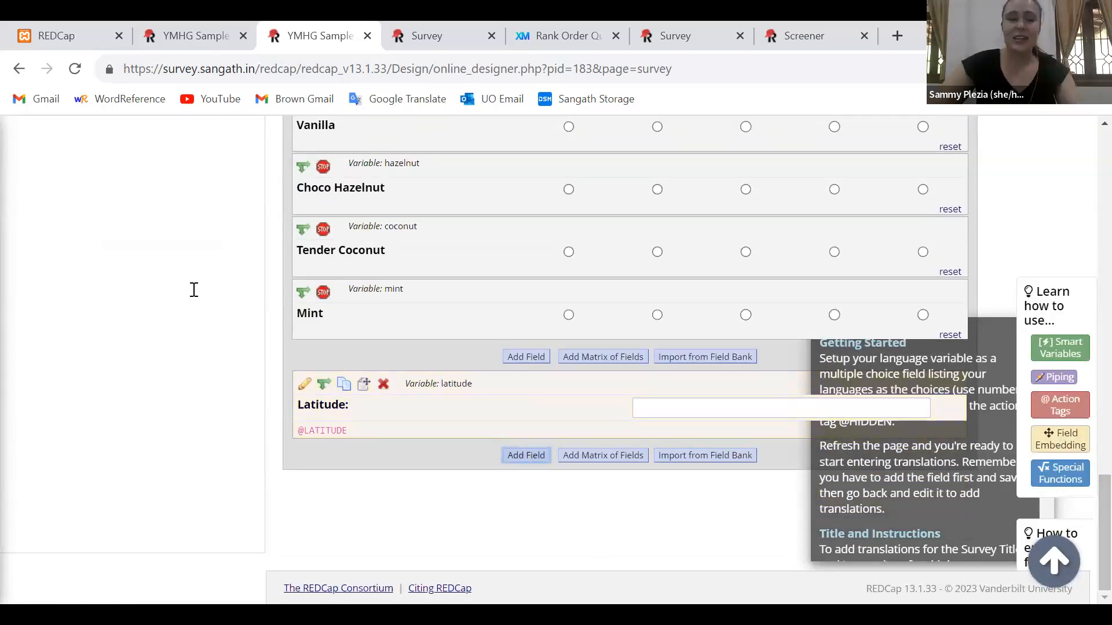
{"action": "left_click", "coordinate": [194, 290]}
{"action": "type", "text": "Longitude:"}
{"action": "left_click", "coordinate": [794, 290]}
{"action": "type", "text": "longitude"}
{"action": "left_click", "coordinate": [585, 476]}
{"action": "left_click", "coordinate": [294, 513]}
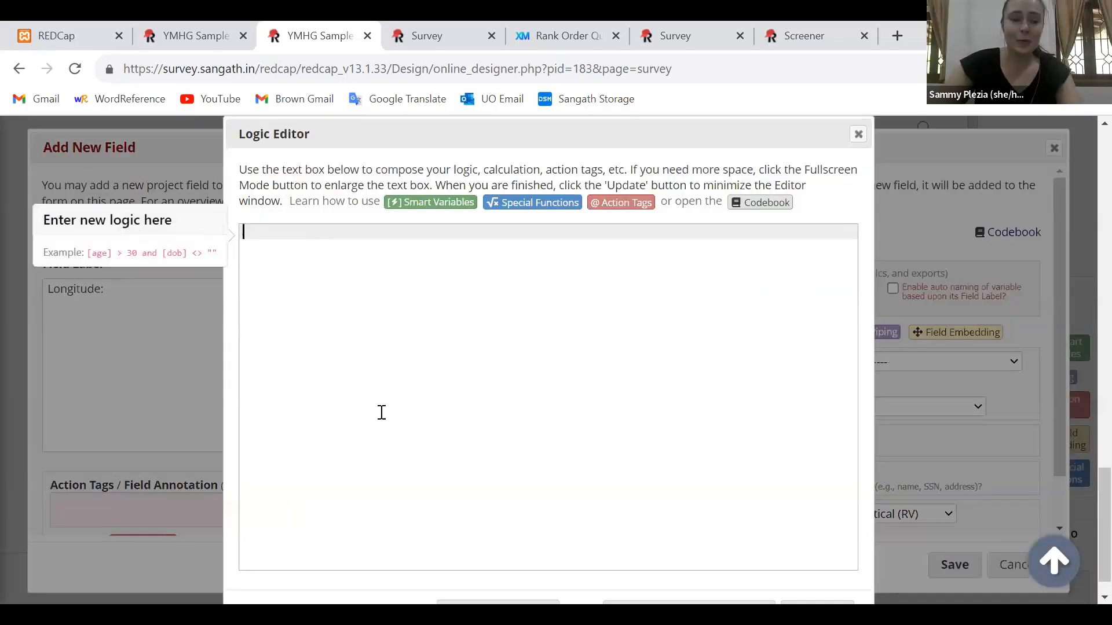
{"action": "type", "text": "@LONGITUDE"}
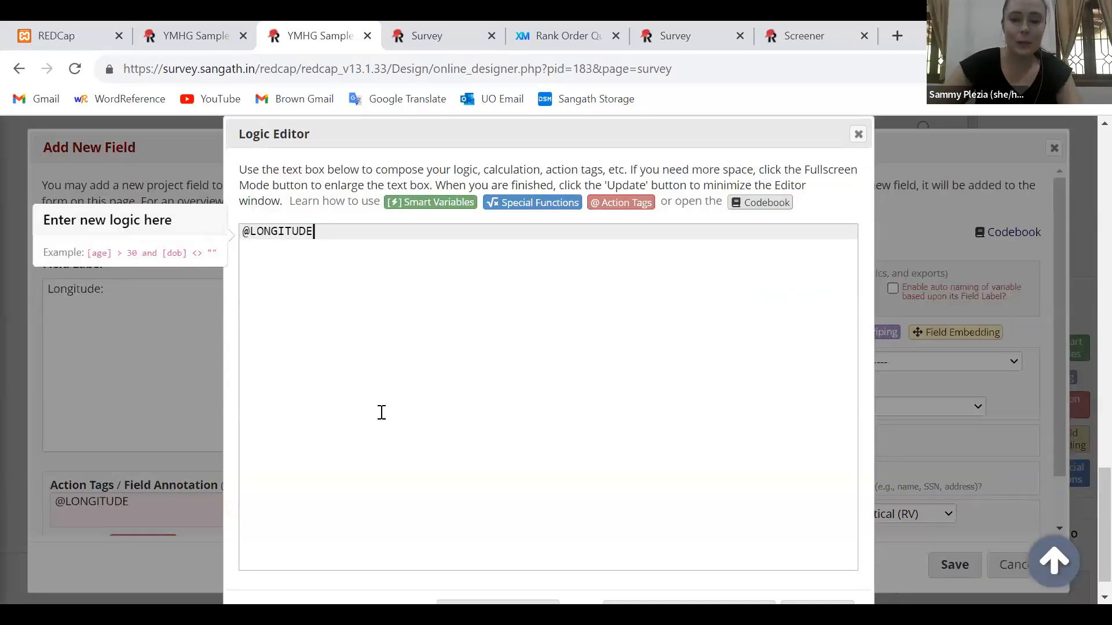
{"action": "scroll", "coordinate": [382, 412], "scroll_direction": "down", "scroll_amount": 1}
{"action": "key", "text": "Escape"}
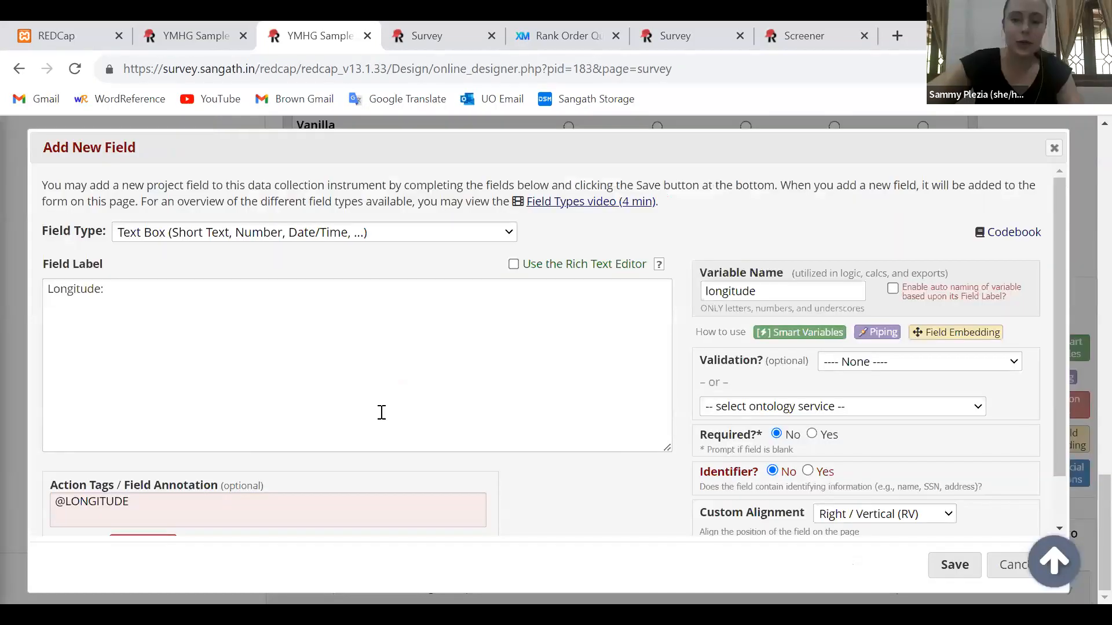
{"action": "double_click", "coordinate": [78, 287]}
{"action": "triple_click", "coordinate": [78, 288]}
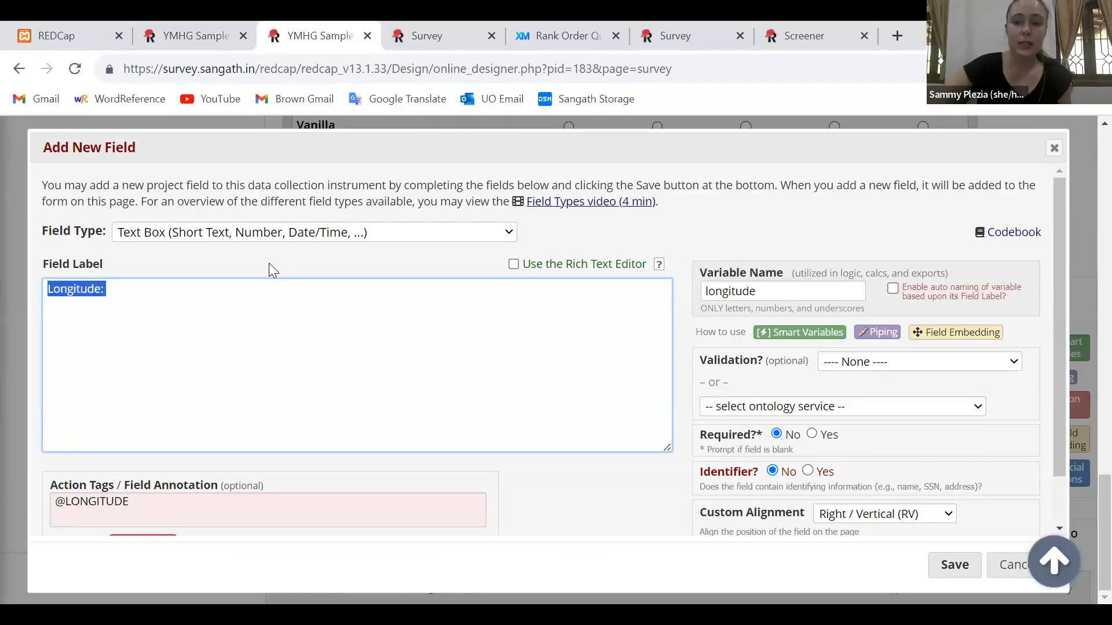
{"action": "left_click", "coordinate": [508, 232]}
{"action": "left_click", "coordinate": [714, 288]}
{"action": "double_click", "coordinate": [715, 289]}
{"action": "left_click", "coordinate": [689, 256]}
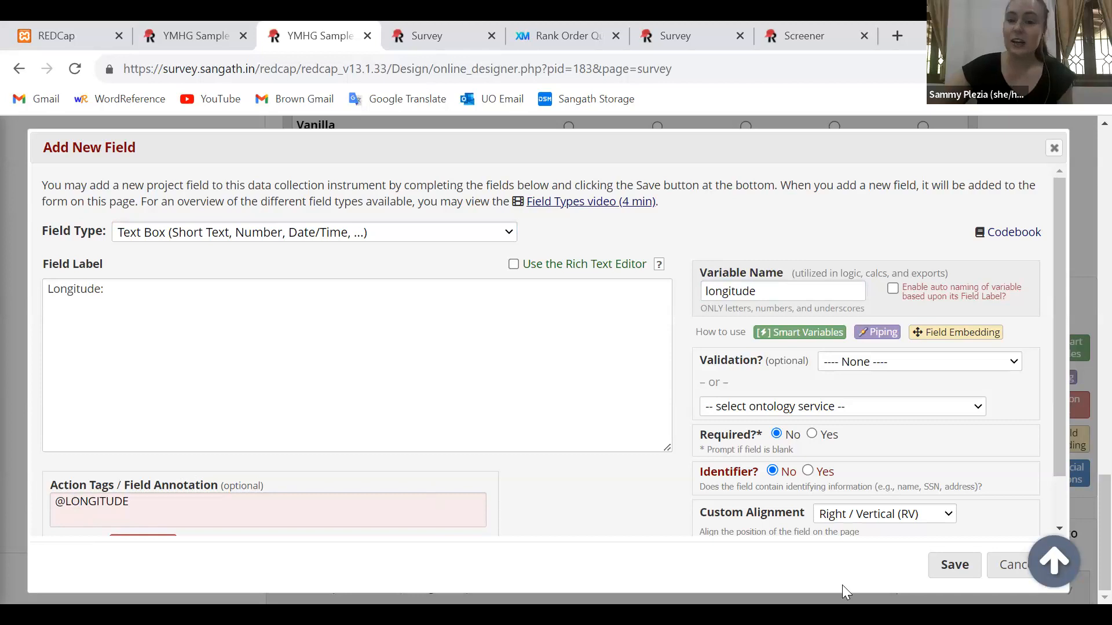
{"action": "left_click", "coordinate": [954, 565]}
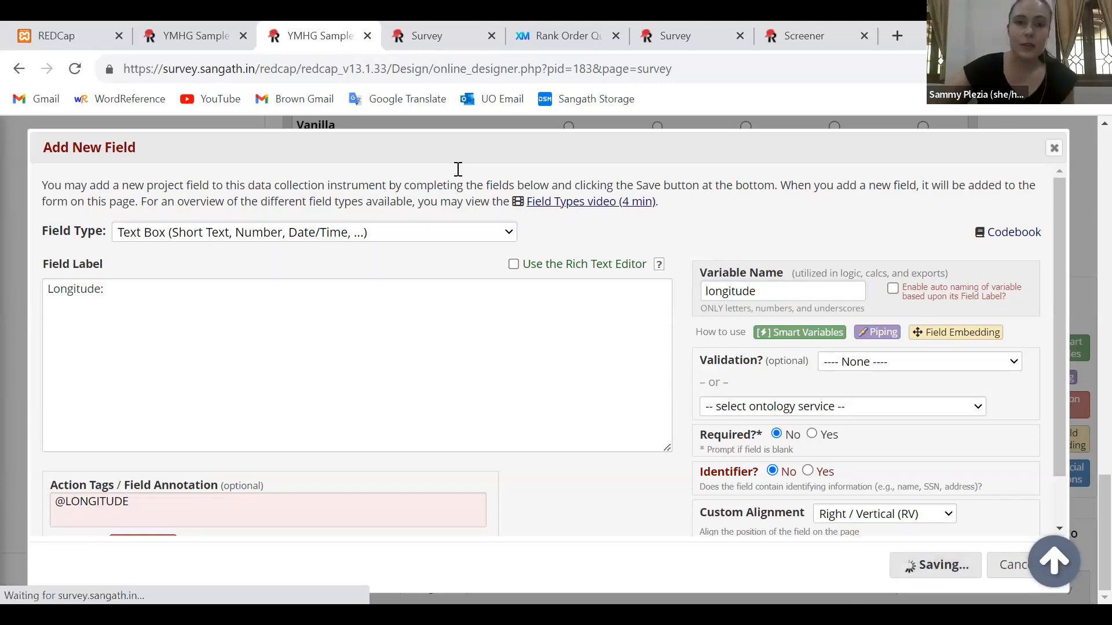
Refresh the live survey and check the Latitude and Longitude fields below the ice cream matrix
{"action": "left_click", "coordinate": [427, 36]}
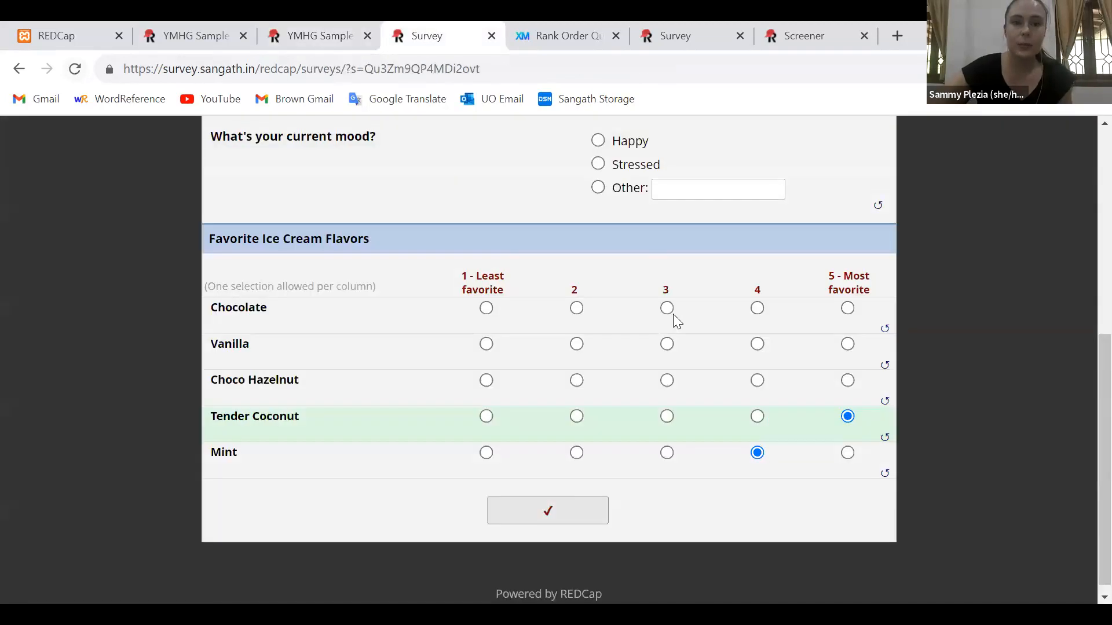
{"action": "key", "text": "F5"}
{"action": "left_click", "coordinate": [641, 199]}
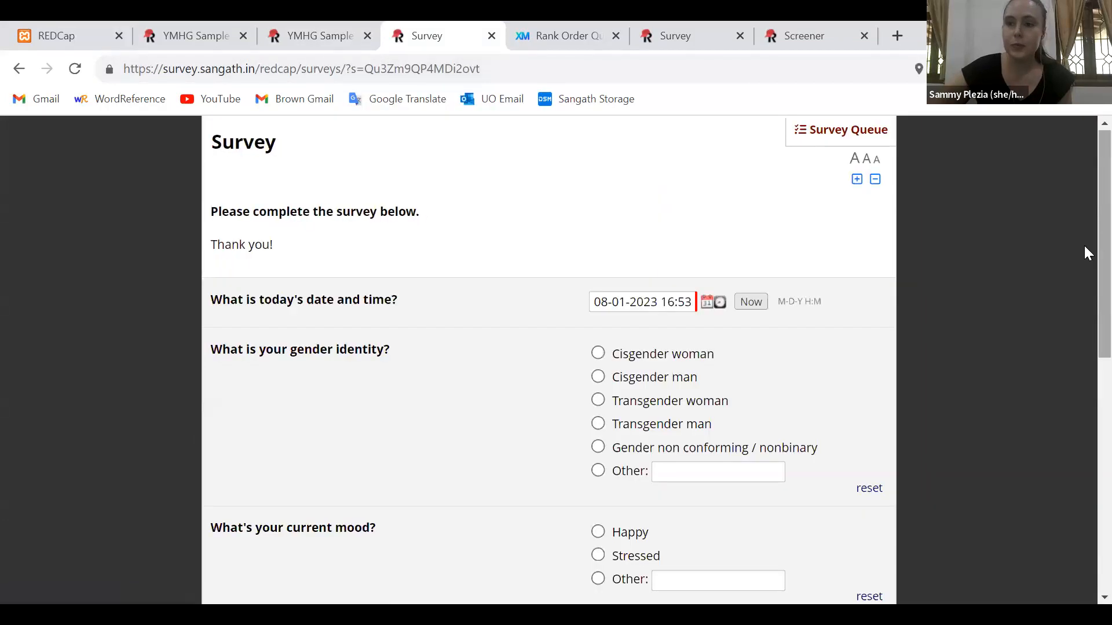
{"action": "scroll", "coordinate": [1085, 246], "scroll_direction": "down", "scroll_amount": 15}
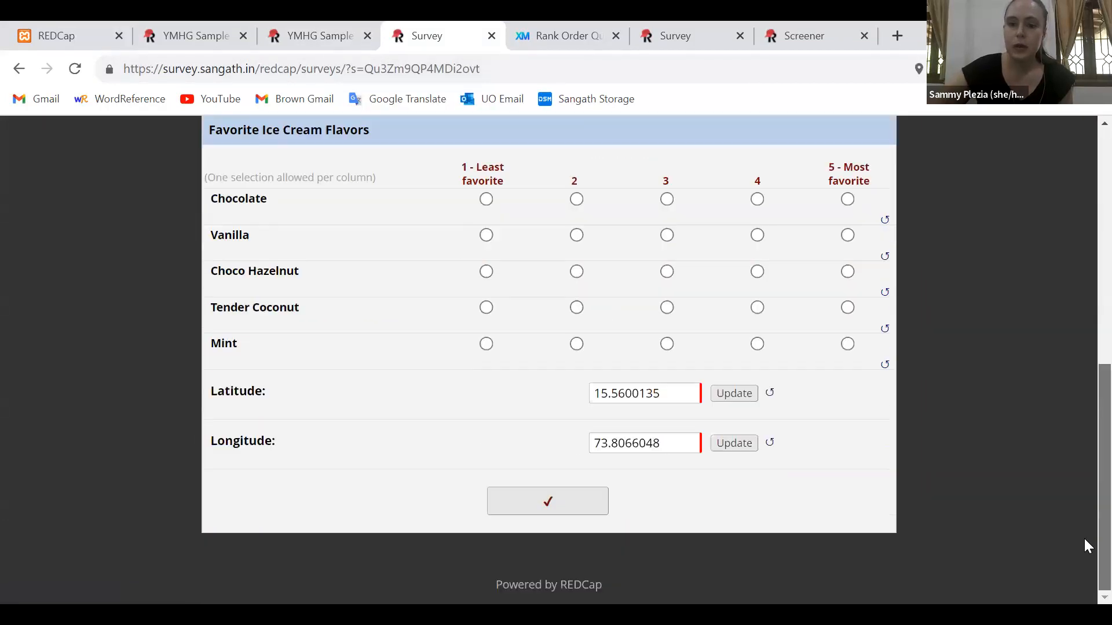
{"action": "double_click", "coordinate": [649, 396]}
Test refreshing the captured location by updating the Latitude and Longitude fields several times
{"action": "left_click", "coordinate": [733, 395]}
{"action": "left_click", "coordinate": [728, 448]}
{"action": "left_click", "coordinate": [732, 394]}
{"action": "left_click", "coordinate": [720, 446]}
{"action": "left_click", "coordinate": [714, 397]}
{"action": "double_click", "coordinate": [679, 397]}
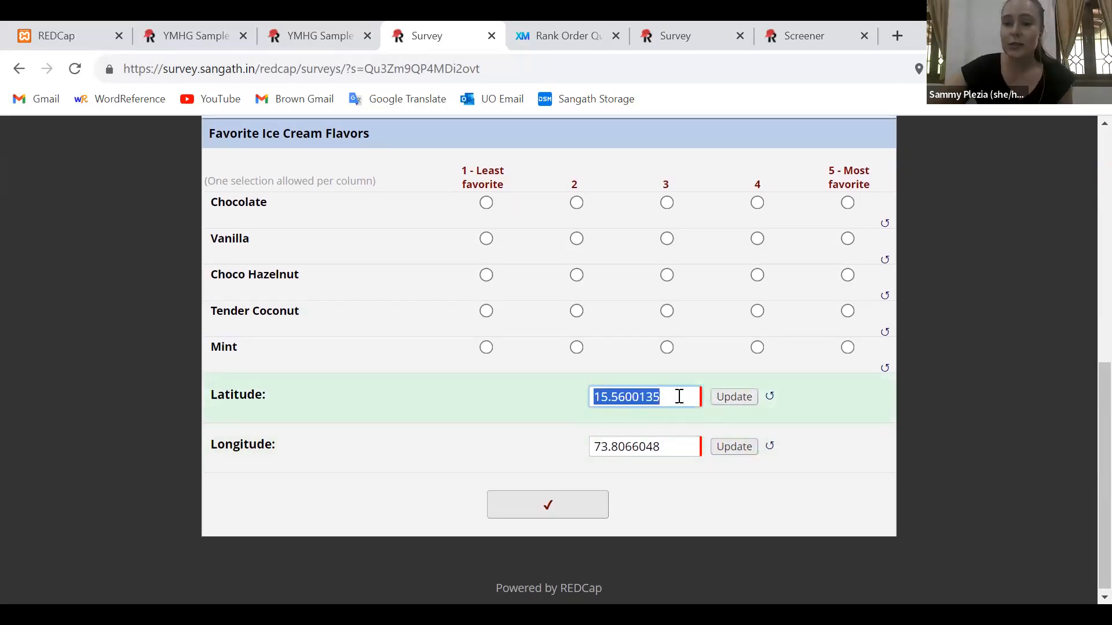
{"action": "left_click", "coordinate": [728, 451]}
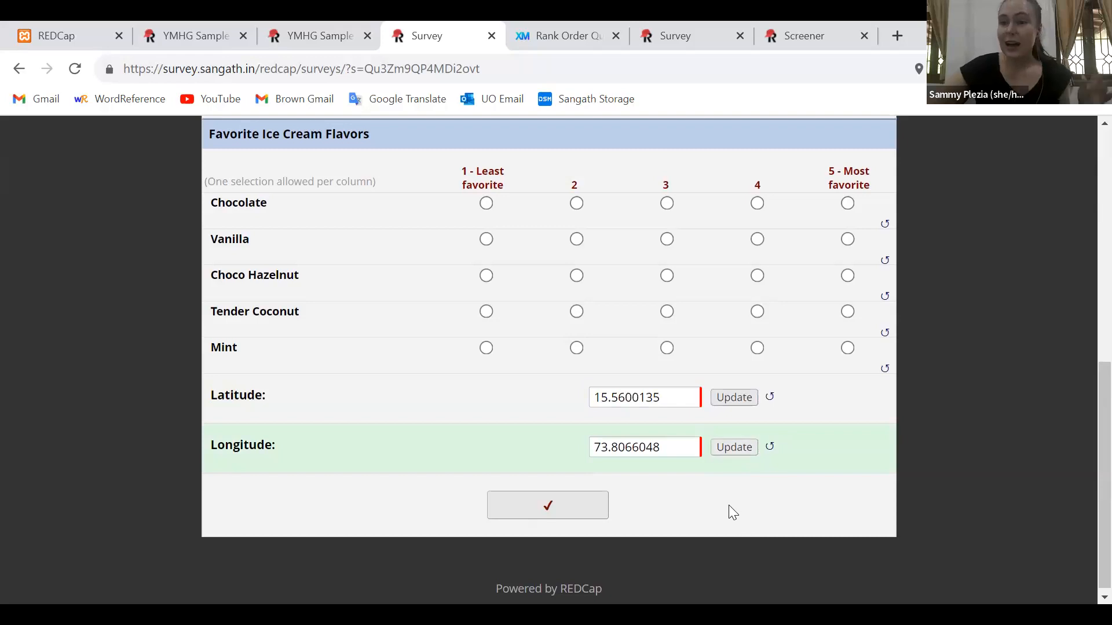
{"action": "left_click", "coordinate": [728, 398]}
{"action": "left_click_drag", "start_coordinate": [318, 444], "coordinate": [215, 387]}
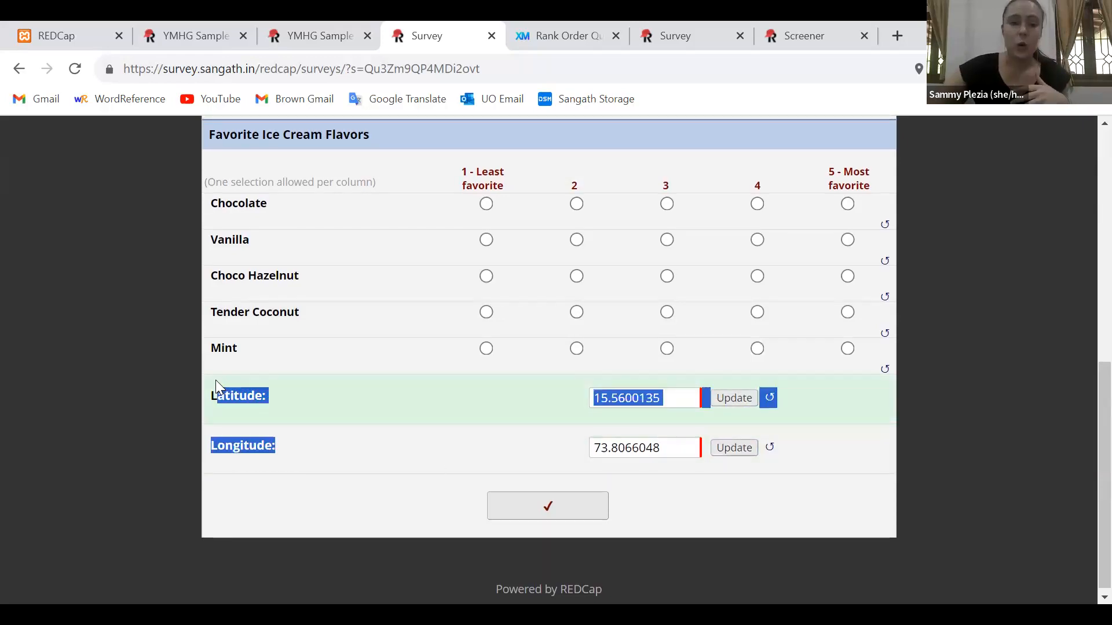
{"action": "left_click", "coordinate": [226, 399]}
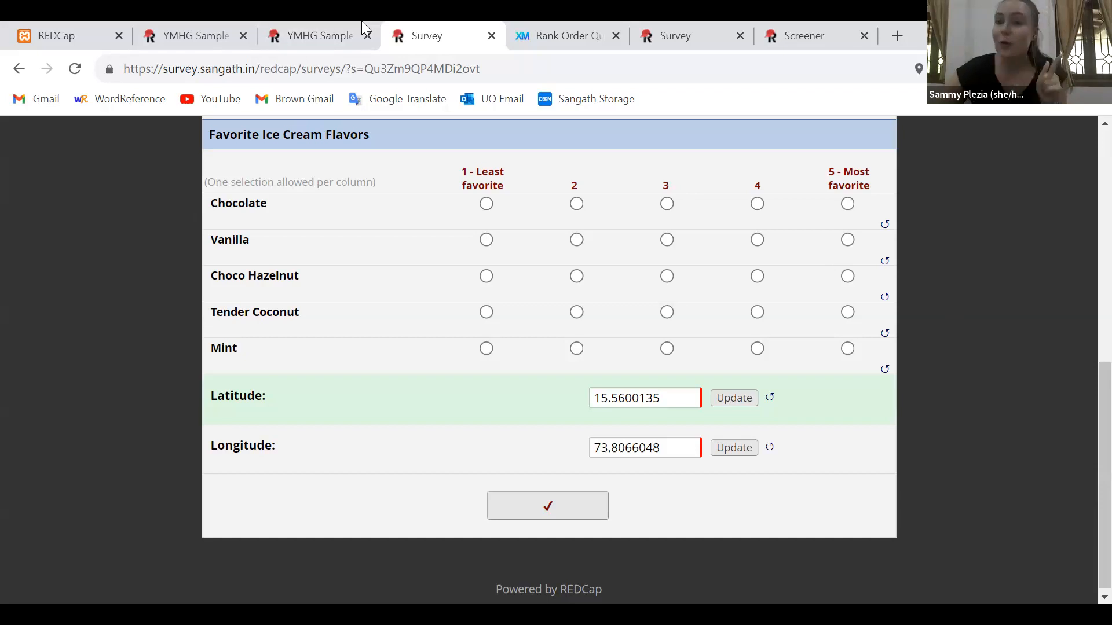
Return to the project builder and open YMHG Sample Survey from the list of projects
{"action": "left_click", "coordinate": [318, 24]}
{"action": "scroll", "coordinate": [1088, 327], "scroll_direction": "up", "scroll_amount": 15}
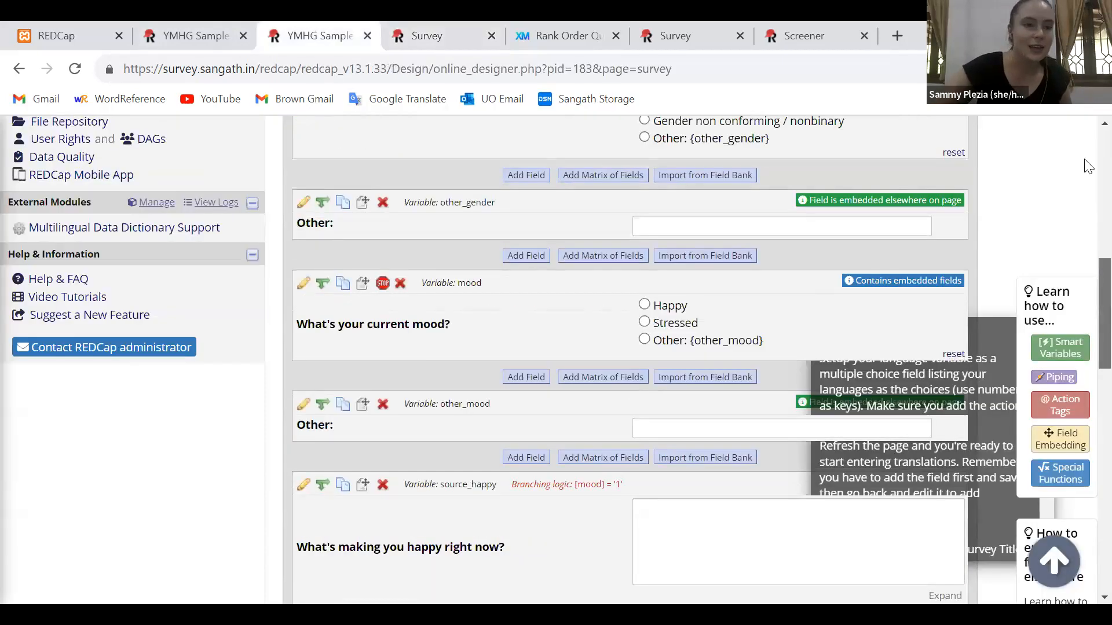
{"action": "left_click", "coordinate": [71, 203]}
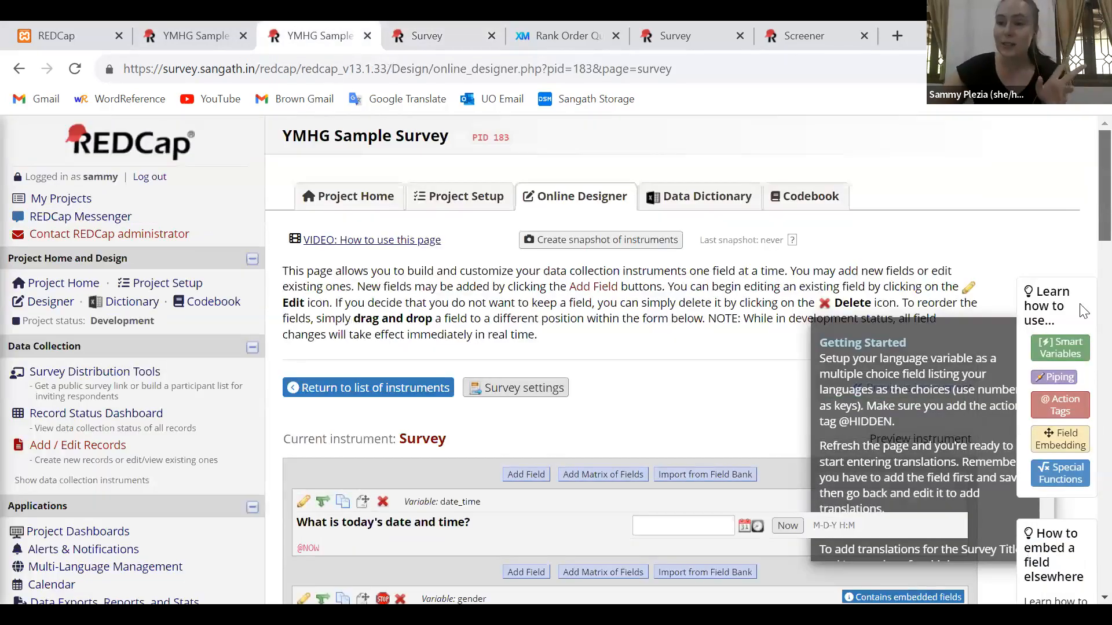
{"action": "scroll", "coordinate": [1085, 469], "scroll_direction": "down", "scroll_amount": 3}
{"action": "scroll", "coordinate": [1088, 475], "scroll_direction": "down", "scroll_amount": 2}
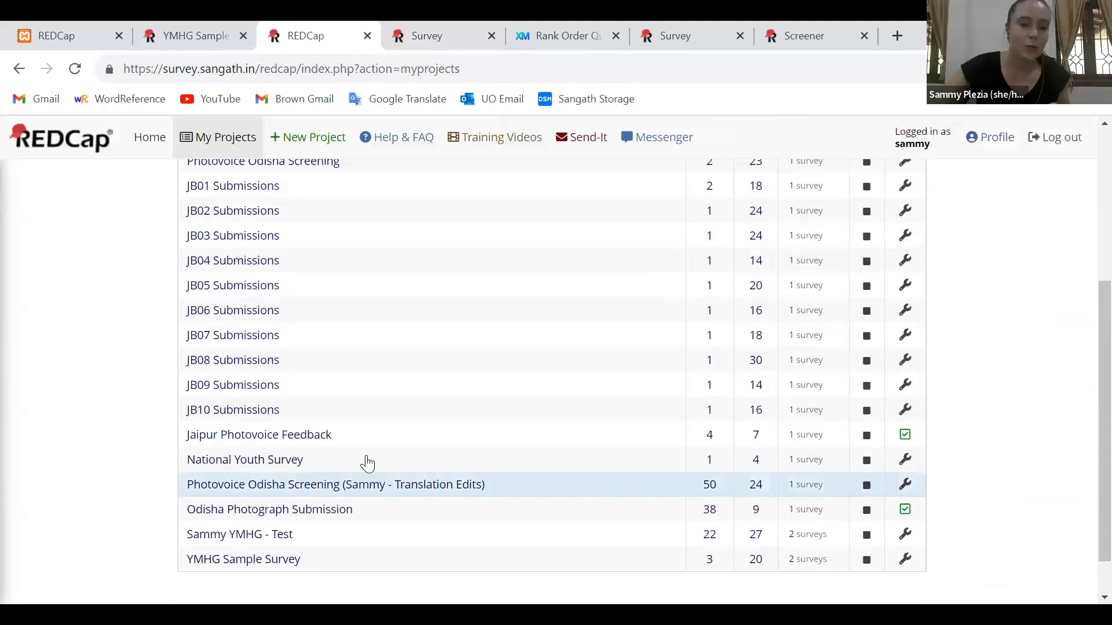
{"action": "left_click", "coordinate": [230, 561]}
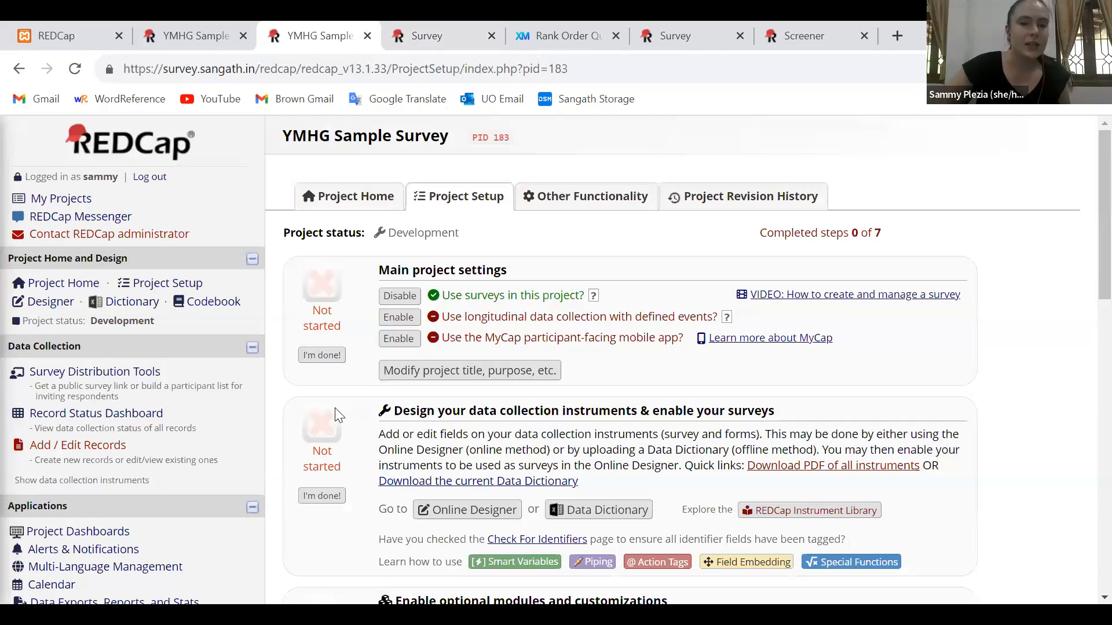
Download the Data Import Tool's CSV template with records in rows and open the downloaded file
{"action": "scroll", "coordinate": [338, 414], "scroll_direction": "down", "scroll_amount": 2}
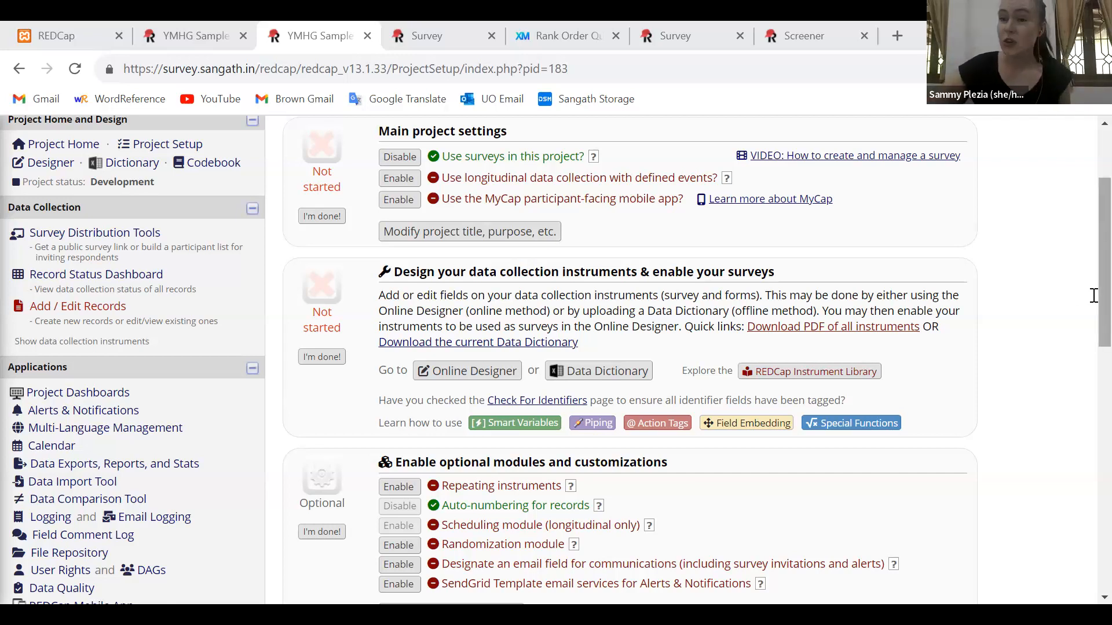
{"action": "scroll", "coordinate": [1094, 338], "scroll_direction": "down", "scroll_amount": 2}
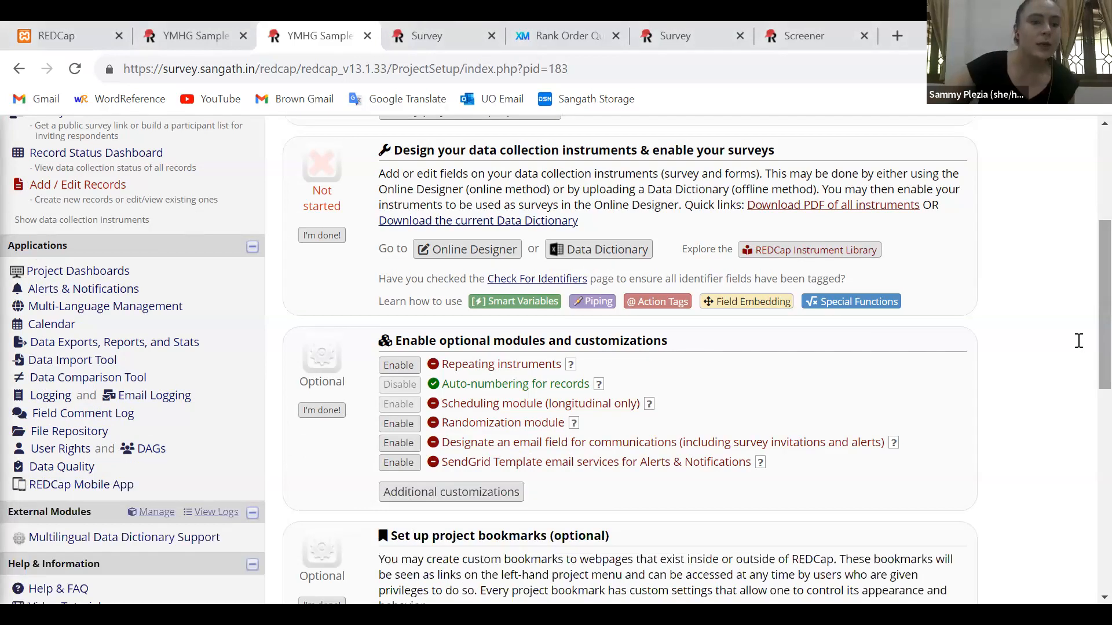
{"action": "left_click", "coordinate": [102, 364]}
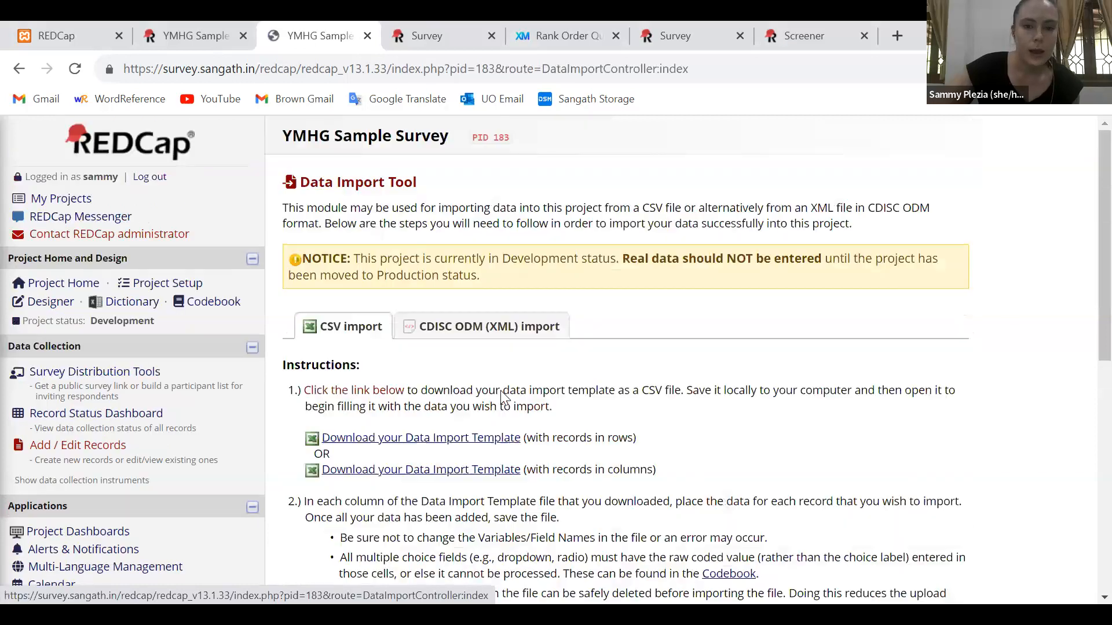
{"action": "scroll", "coordinate": [619, 405], "scroll_direction": "down", "scroll_amount": 1}
{"action": "left_click_drag", "start_coordinate": [639, 406], "coordinate": [318, 393]}
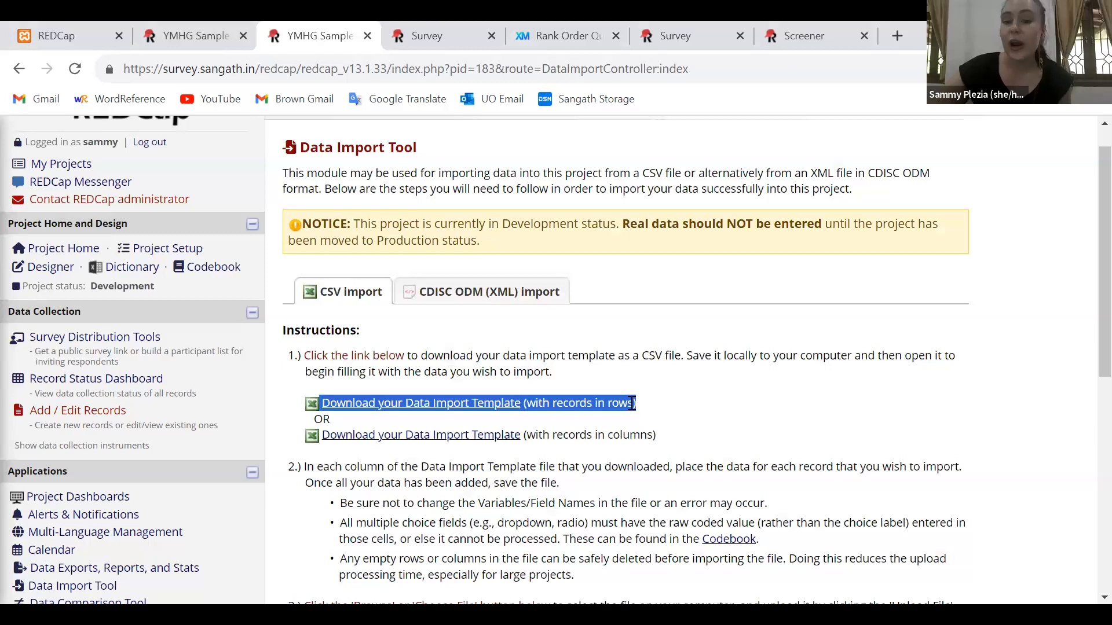
{"action": "left_click", "coordinate": [470, 410]}
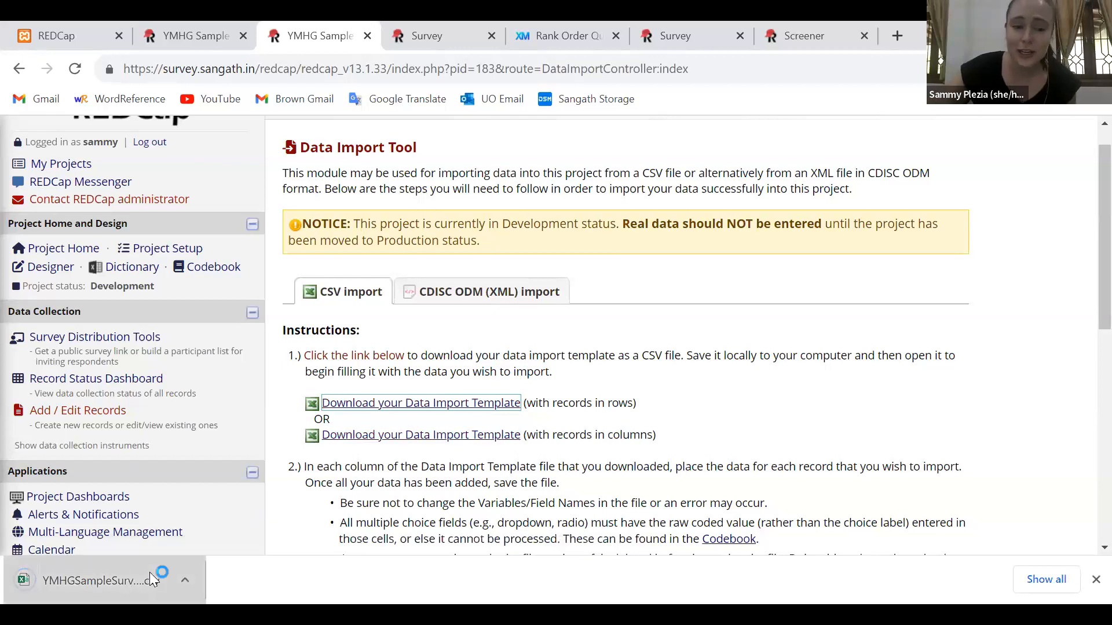
{"action": "left_click", "coordinate": [149, 576]}
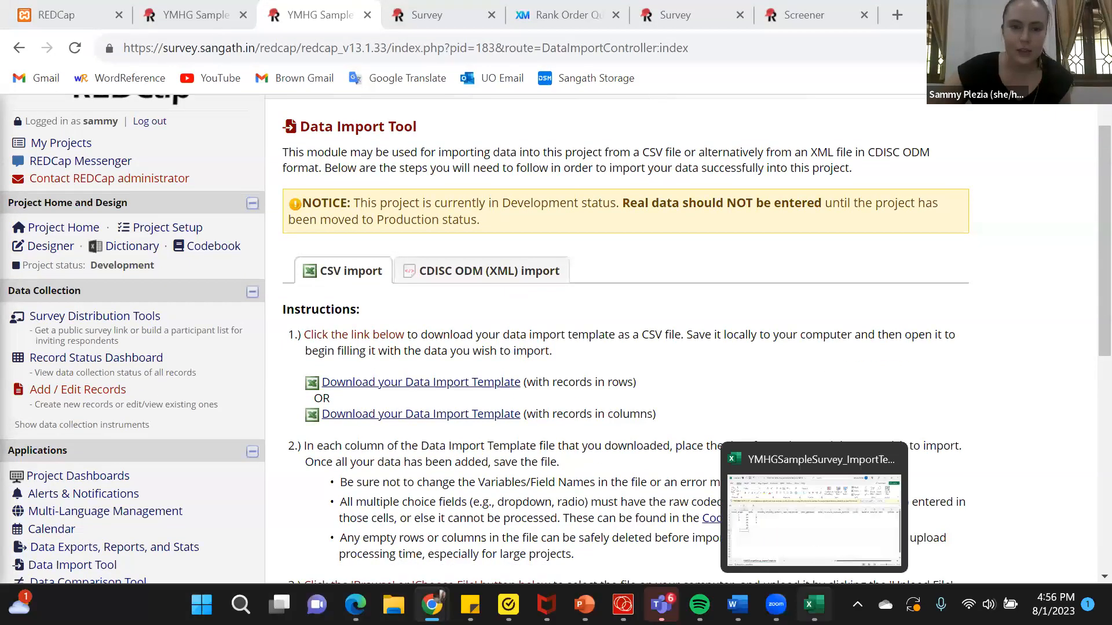
Review the Data Import Tool's template instructions and the record format and date settings for uploading
{"action": "left_click", "coordinate": [814, 605]}
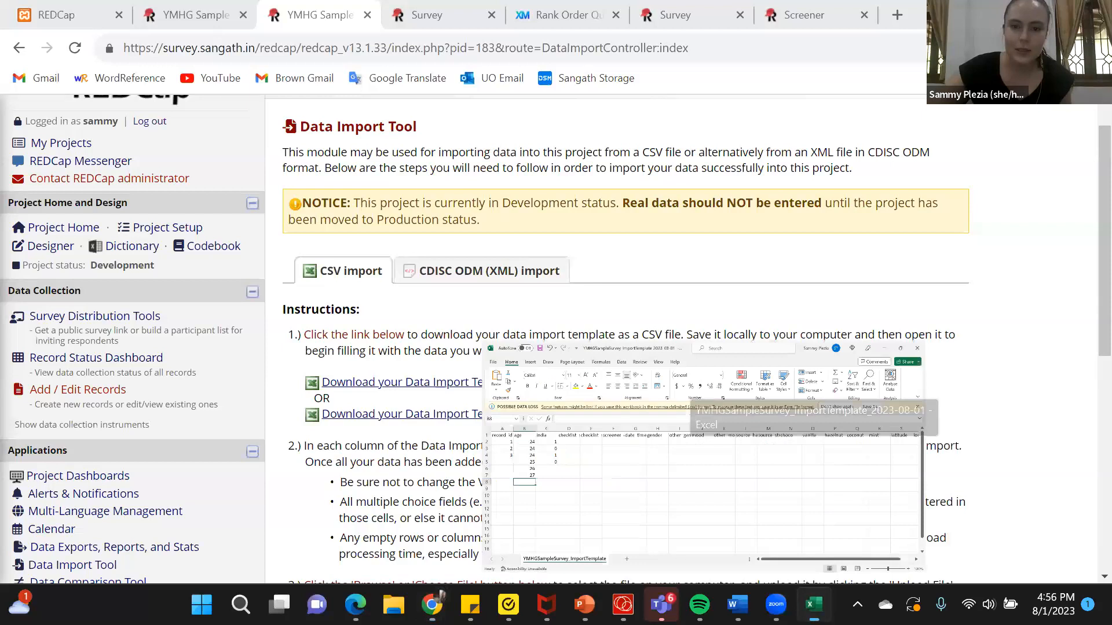
{"action": "left_click", "coordinate": [815, 605]}
{"action": "left_click_drag", "start_coordinate": [658, 384], "coordinate": [328, 384]}
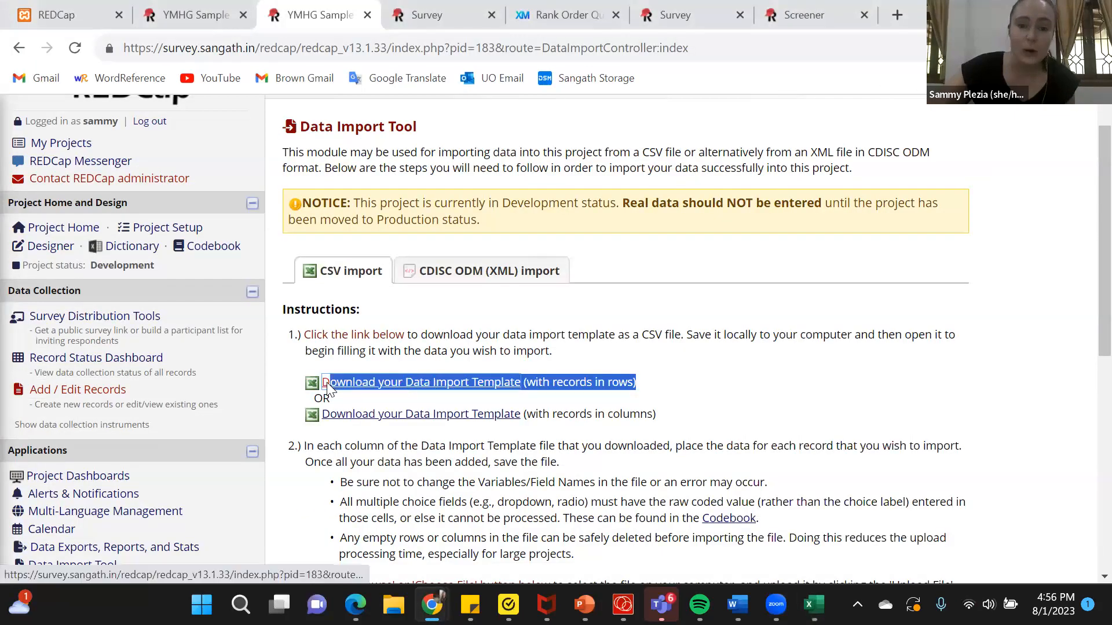
{"action": "scroll", "coordinate": [1087, 392], "scroll_direction": "down", "scroll_amount": 1}
{"action": "scroll", "coordinate": [1088, 392], "scroll_direction": "down", "scroll_amount": 2}
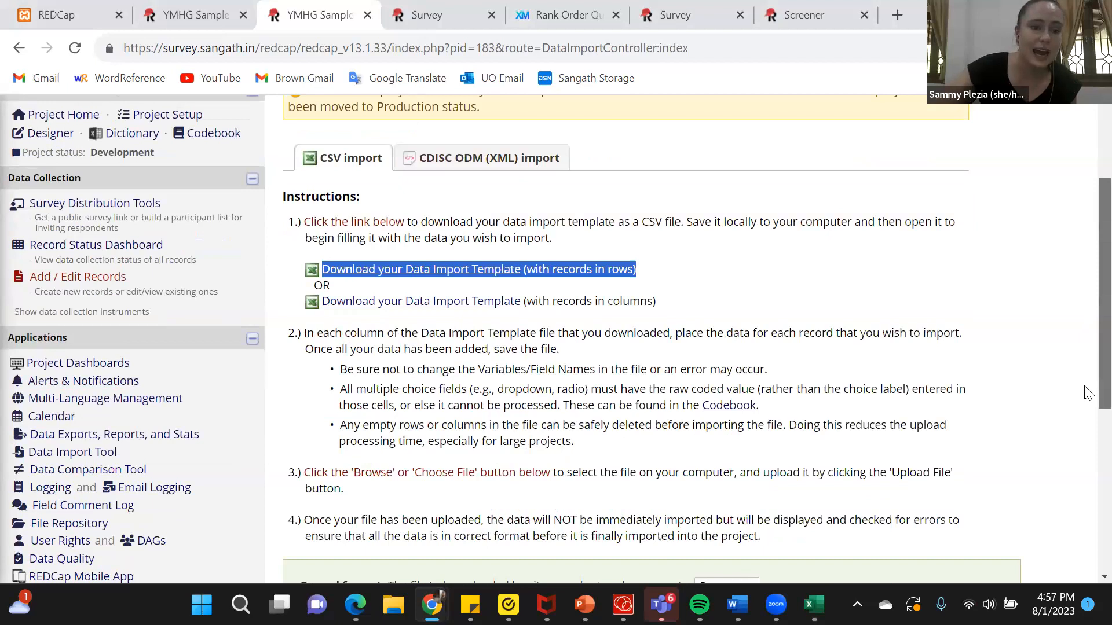
{"action": "scroll", "coordinate": [58, 343], "scroll_direction": "down", "scroll_amount": 1}
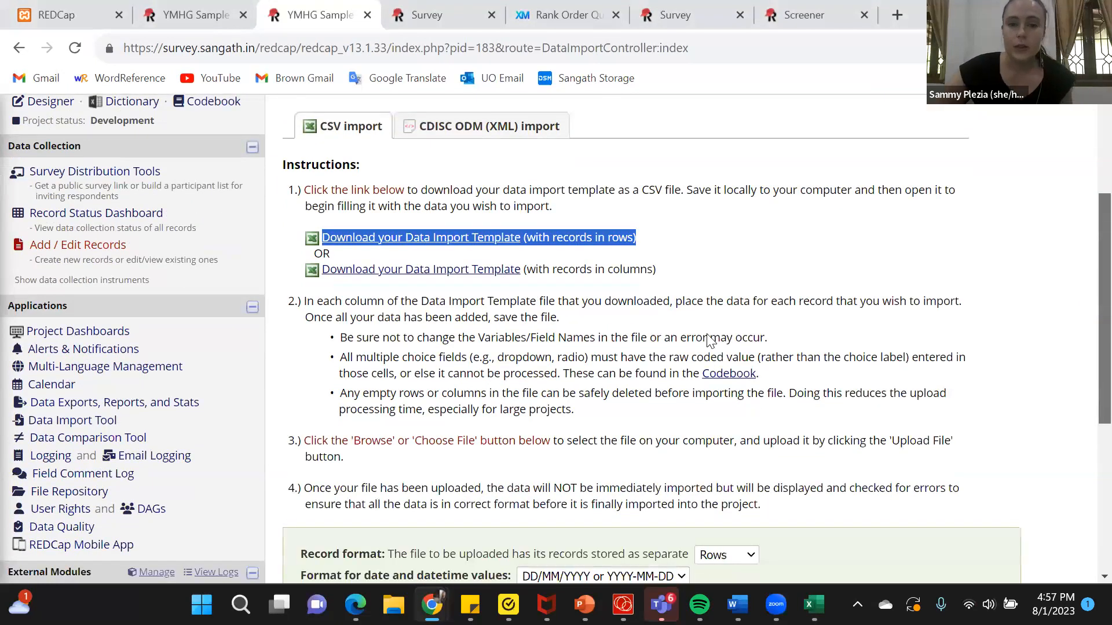
{"action": "scroll", "coordinate": [709, 342], "scroll_direction": "down", "scroll_amount": 2}
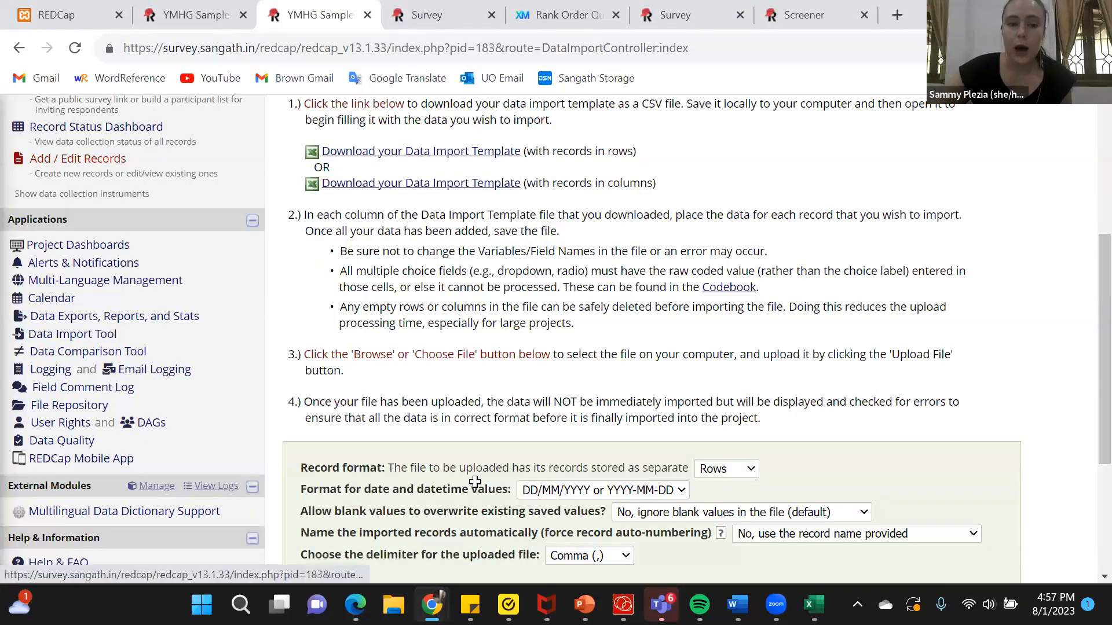
Switch to the import template in Excel and examine the record_id column and the survey variable columns
{"action": "key", "text": "alt+Tab"}
{"action": "left_click_drag", "start_coordinate": [47, 248], "coordinate": [27, 509]}
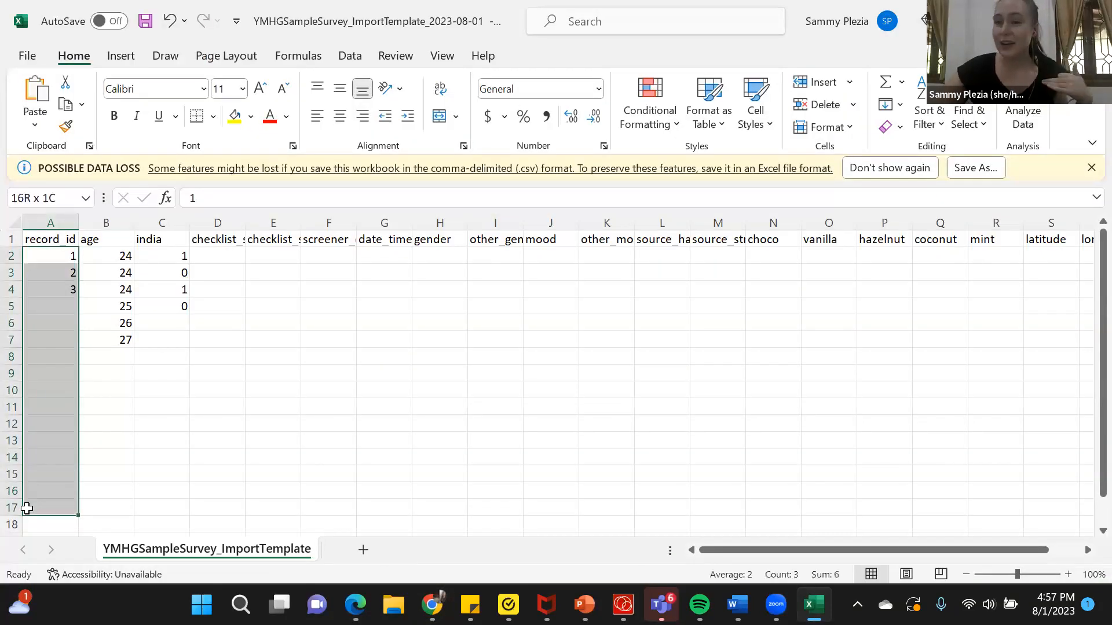
{"action": "left_click_drag", "start_coordinate": [174, 241], "coordinate": [232, 342]}
{"action": "left_click_drag", "start_coordinate": [605, 475], "coordinate": [750, 526]}
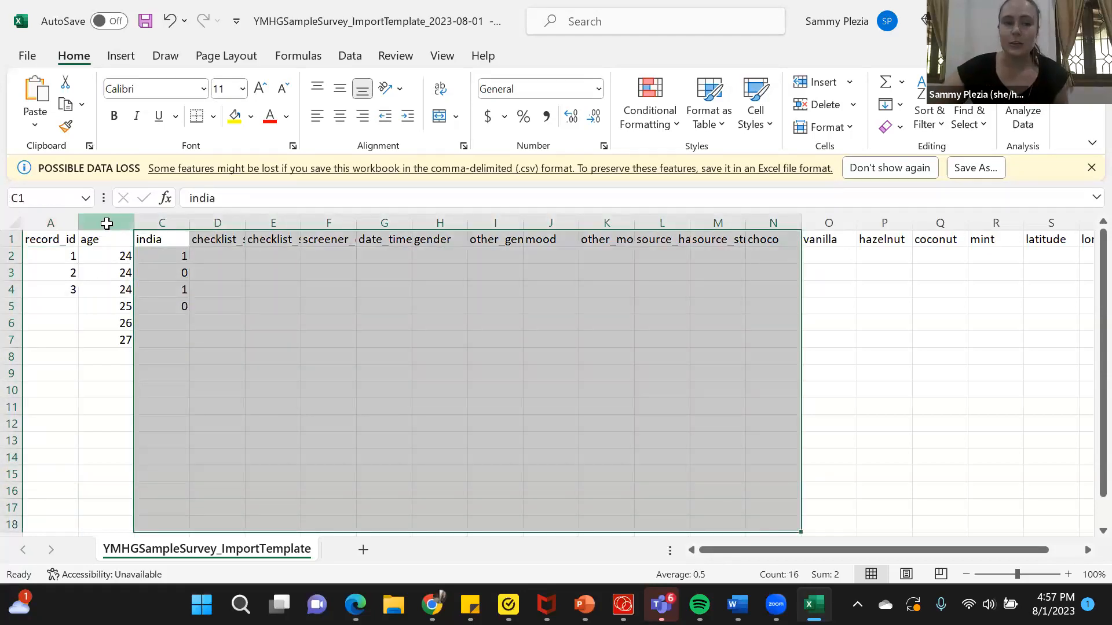
Clear the existing values in the age column and enter 24, 25 and 26 for records 1 to 3
{"action": "left_click", "coordinate": [106, 224]}
{"action": "left_click_drag", "start_coordinate": [123, 256], "coordinate": [117, 347]}
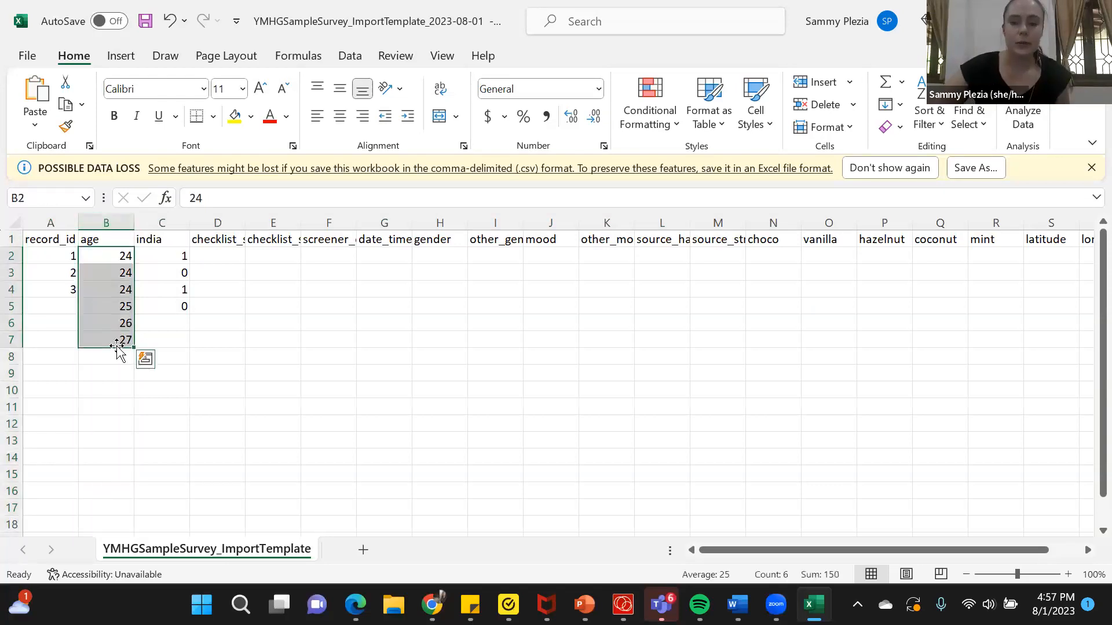
{"action": "key", "text": "Delete"}
{"action": "key", "text": "Up"}
{"action": "key", "text": "Down"}
{"action": "type", "text": "24"}
{"action": "key", "text": "Return"}
{"action": "type", "text": "25"}
{"action": "key", "text": "Return"}
{"action": "type", "text": "26"}
{"action": "key", "text": "Return"}
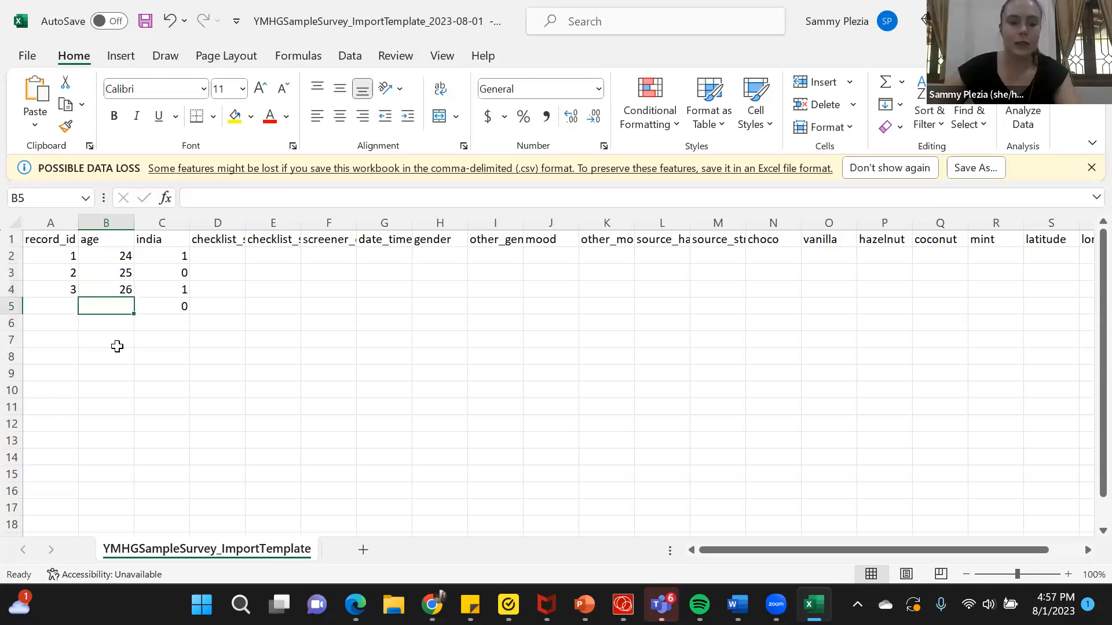
Enter the ages 13, 12 and 15 in the next three rows of the age column
{"action": "type", "text": "13"}
{"action": "key", "text": "Return"}
{"action": "type", "text": "12"}
{"action": "key", "text": "Return"}
{"action": "type", "text": "15"}
{"action": "key", "text": "Return"}
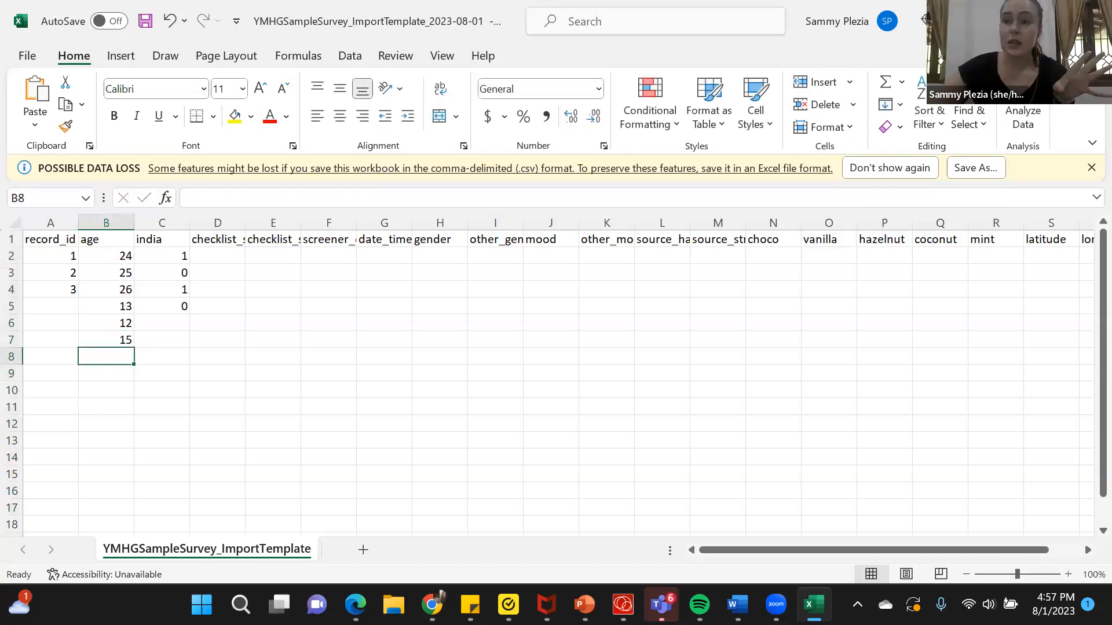
Switch back to REDCap in Chrome and examine the CSV upload area and the import instructions
{"action": "left_click", "coordinate": [432, 605]}
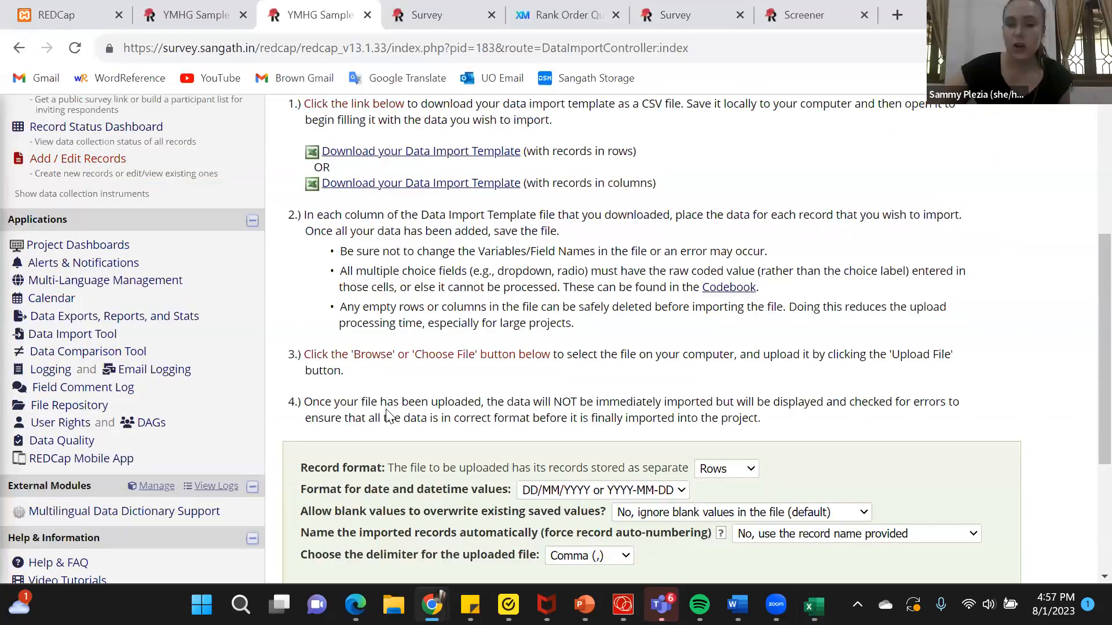
{"action": "scroll", "coordinate": [328, 415], "scroll_direction": "down", "scroll_amount": 3}
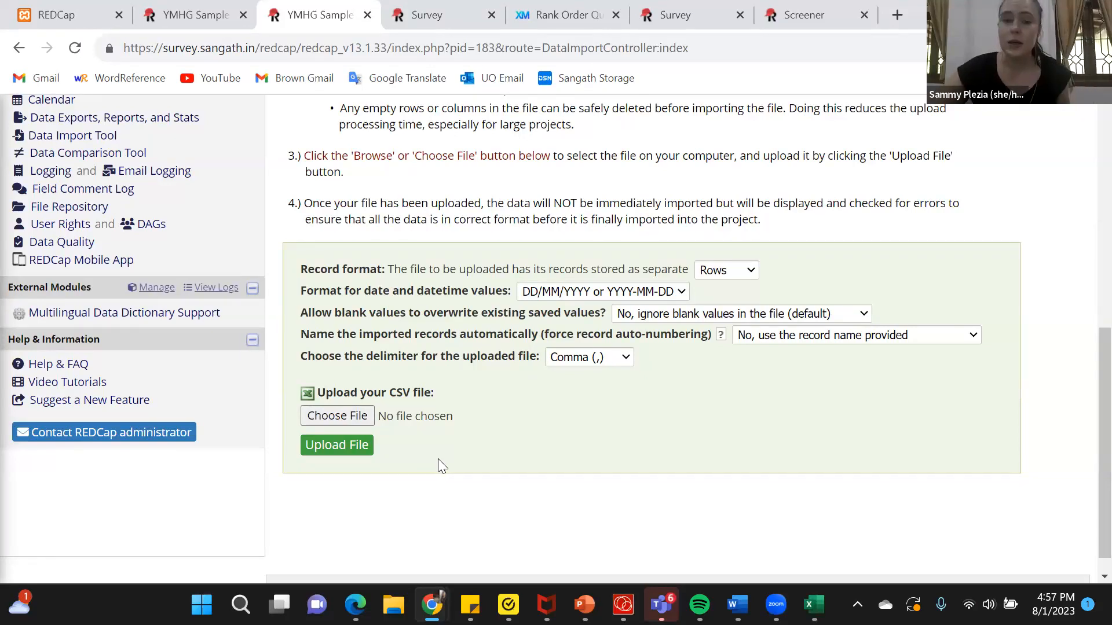
{"action": "scroll", "coordinate": [1086, 236], "scroll_direction": "up", "scroll_amount": 5}
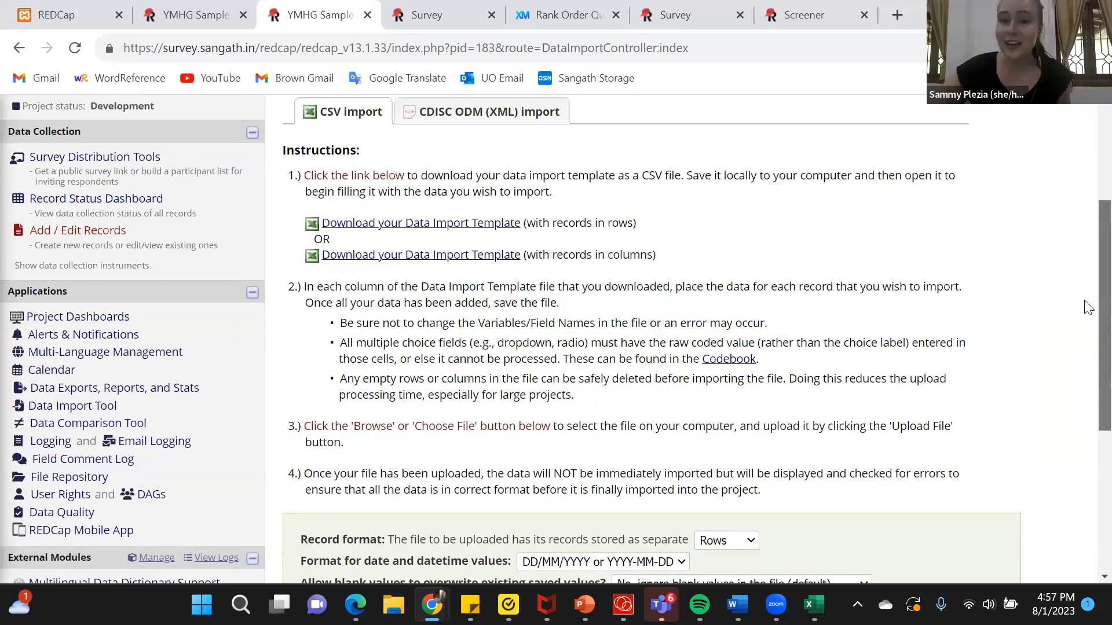
{"action": "scroll", "coordinate": [1088, 308], "scroll_direction": "up", "scroll_amount": 2}
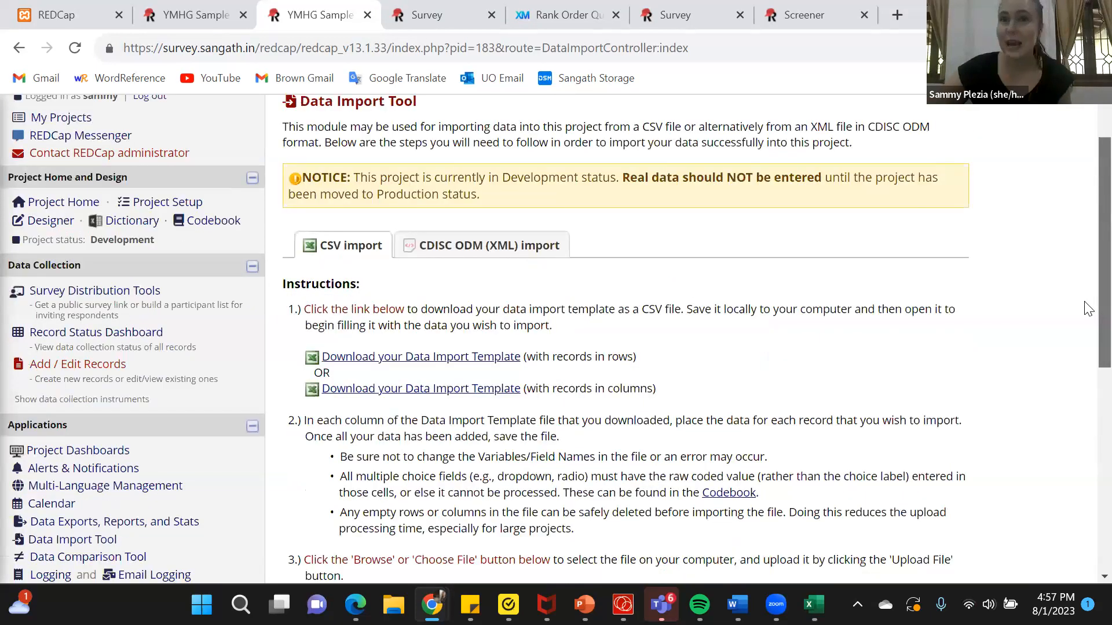
{"action": "scroll", "coordinate": [1088, 309], "scroll_direction": "down", "scroll_amount": 2}
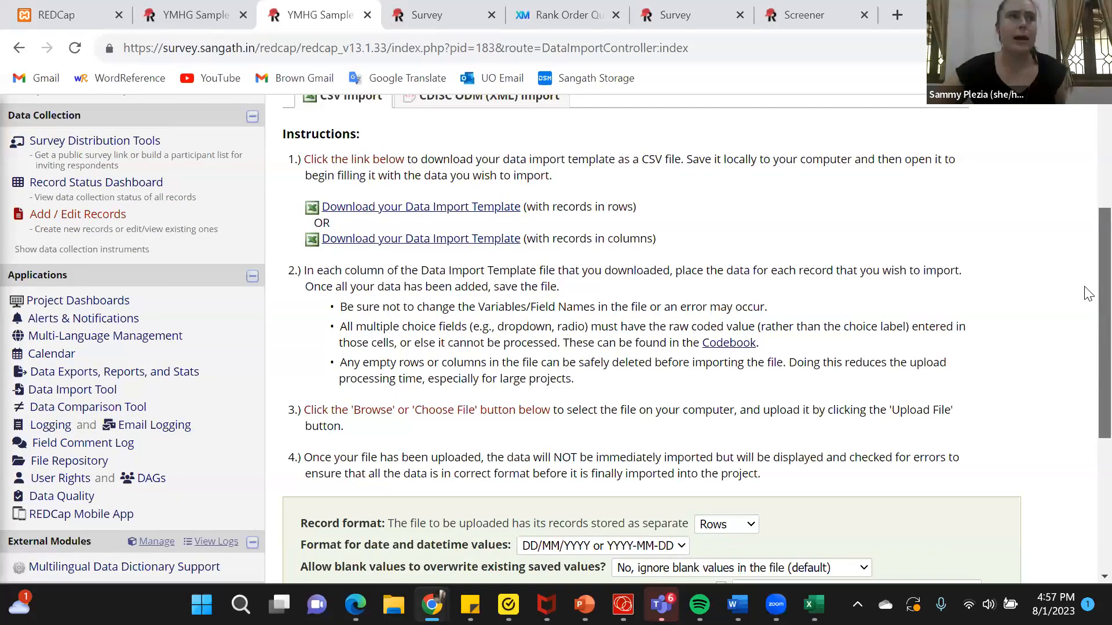
{"action": "scroll", "coordinate": [1087, 294], "scroll_direction": "up", "scroll_amount": 1}
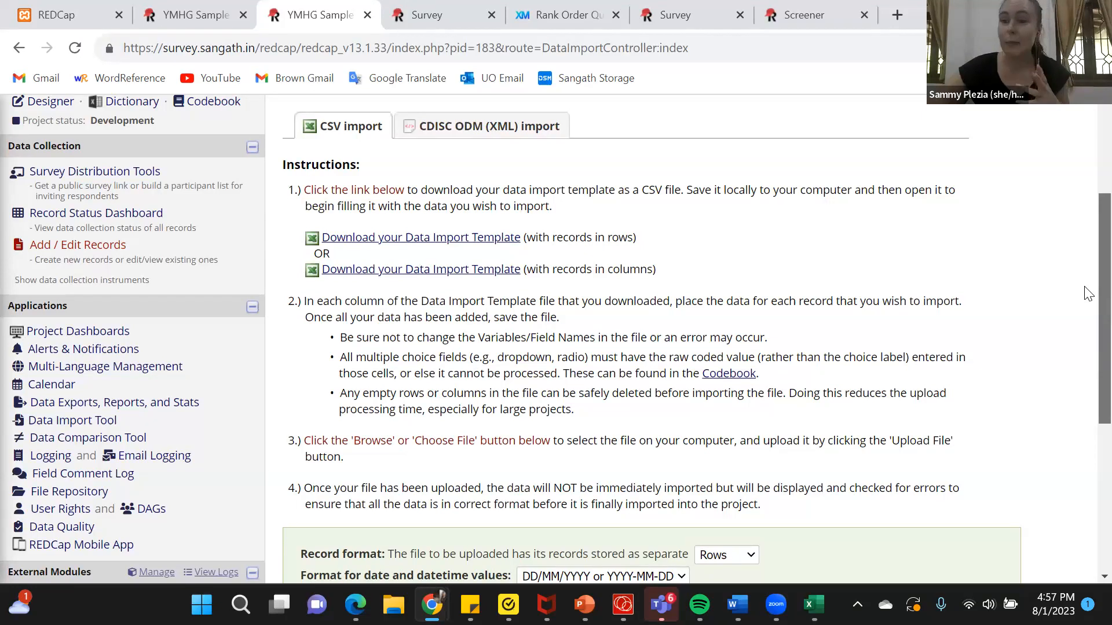
Go to Data Exports, Reports, and Stats and open the export settings for all records and fields
{"action": "scroll", "coordinate": [1088, 294], "scroll_direction": "down", "scroll_amount": 2}
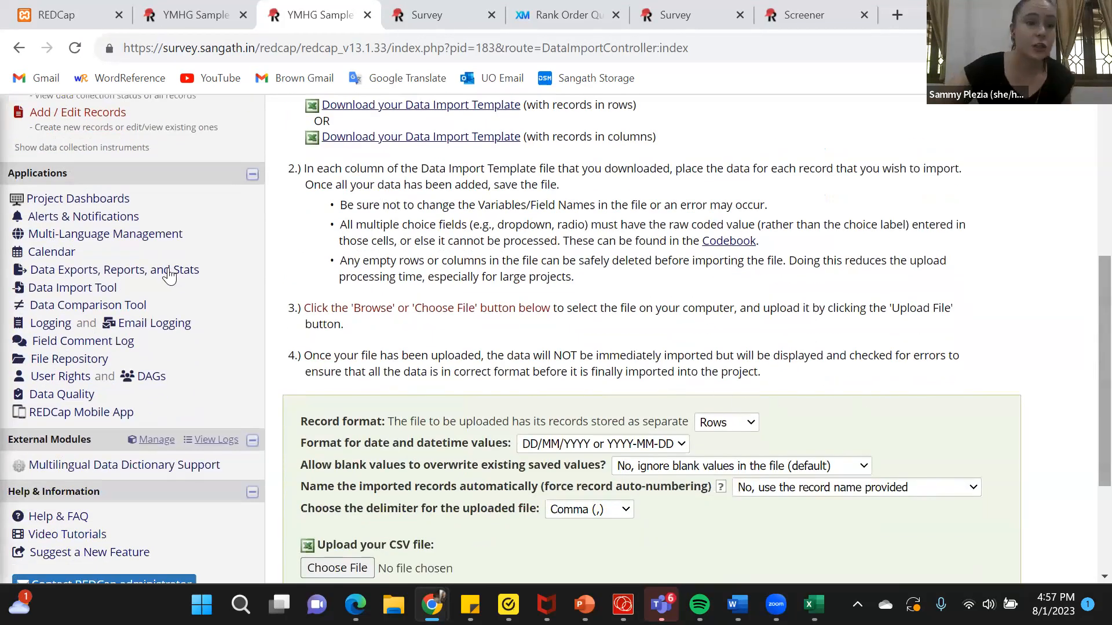
{"action": "left_click", "coordinate": [168, 272]}
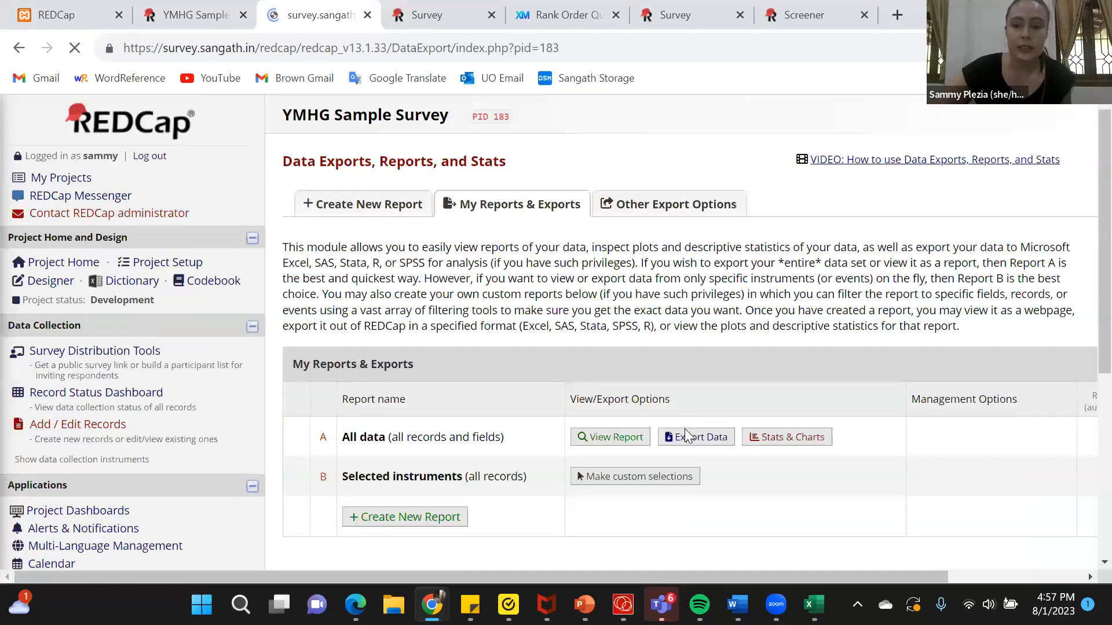
{"action": "left_click", "coordinate": [684, 436]}
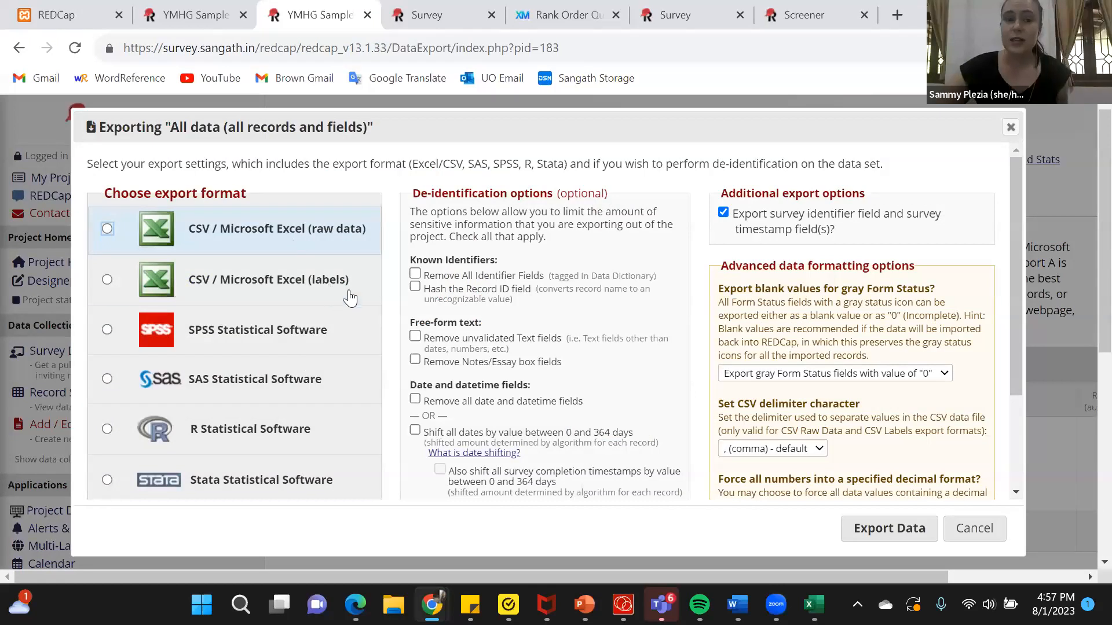
Choose the CSV / Microsoft Excel (labels) export format and enable removal of all identifier fields
{"action": "left_click_drag", "start_coordinate": [349, 281], "coordinate": [306, 291]}
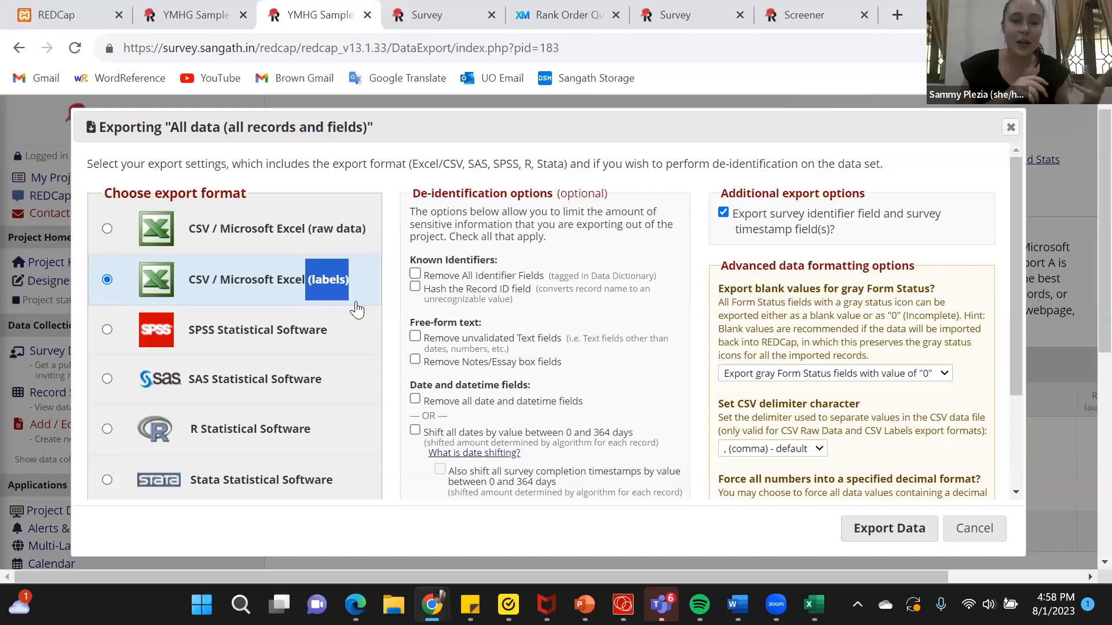
{"action": "left_click_drag", "start_coordinate": [567, 282], "coordinate": [416, 284]}
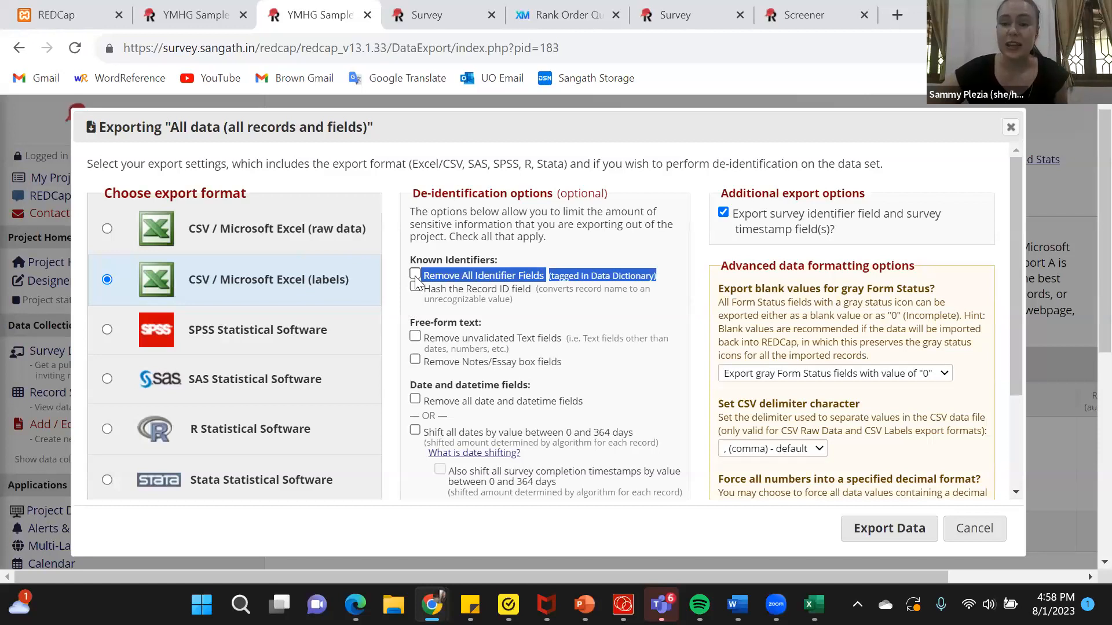
{"action": "left_click", "coordinate": [415, 274]}
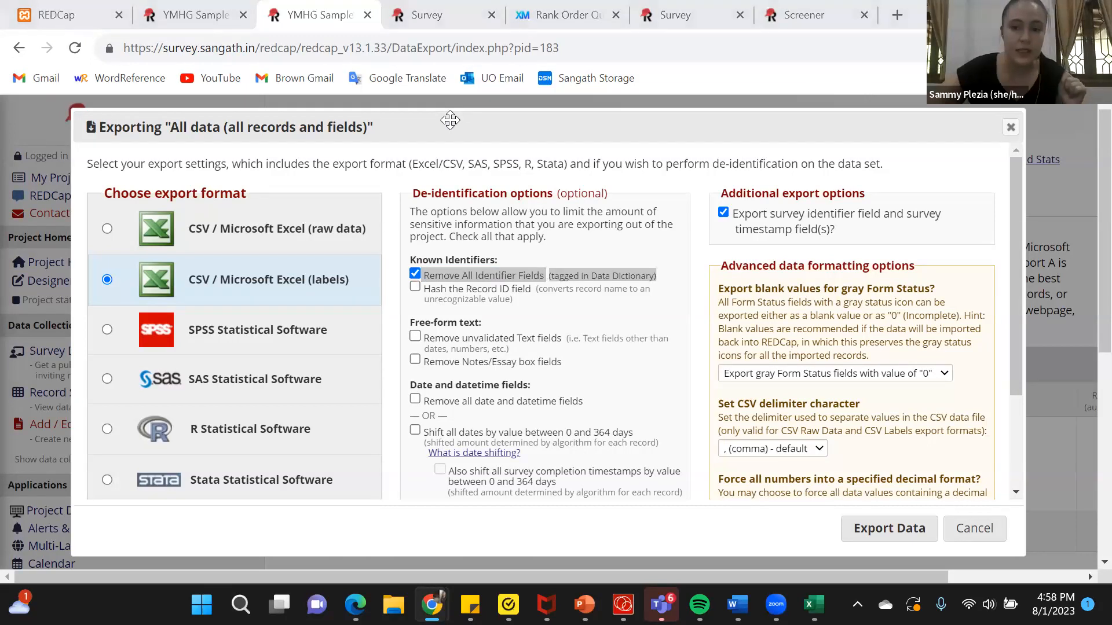
{"action": "left_click", "coordinate": [697, 219]}
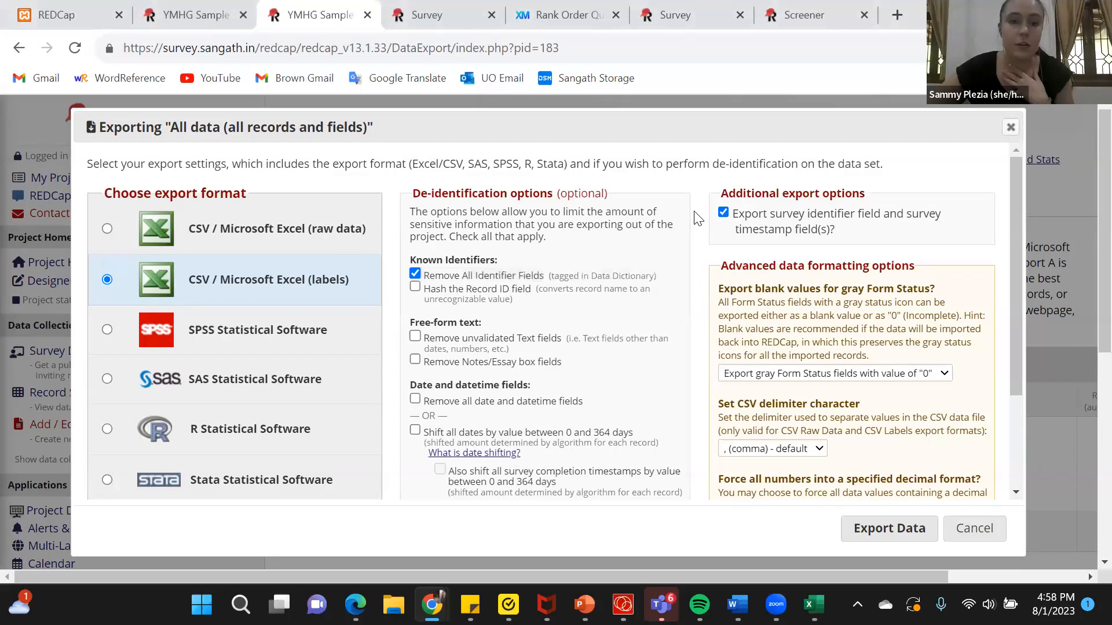
Close the export settings and locate User Rights and DAGs among the project's applications
{"action": "scroll", "coordinate": [694, 212], "scroll_direction": "down", "scroll_amount": 1}
{"action": "scroll", "coordinate": [695, 212], "scroll_direction": "up", "scroll_amount": 1}
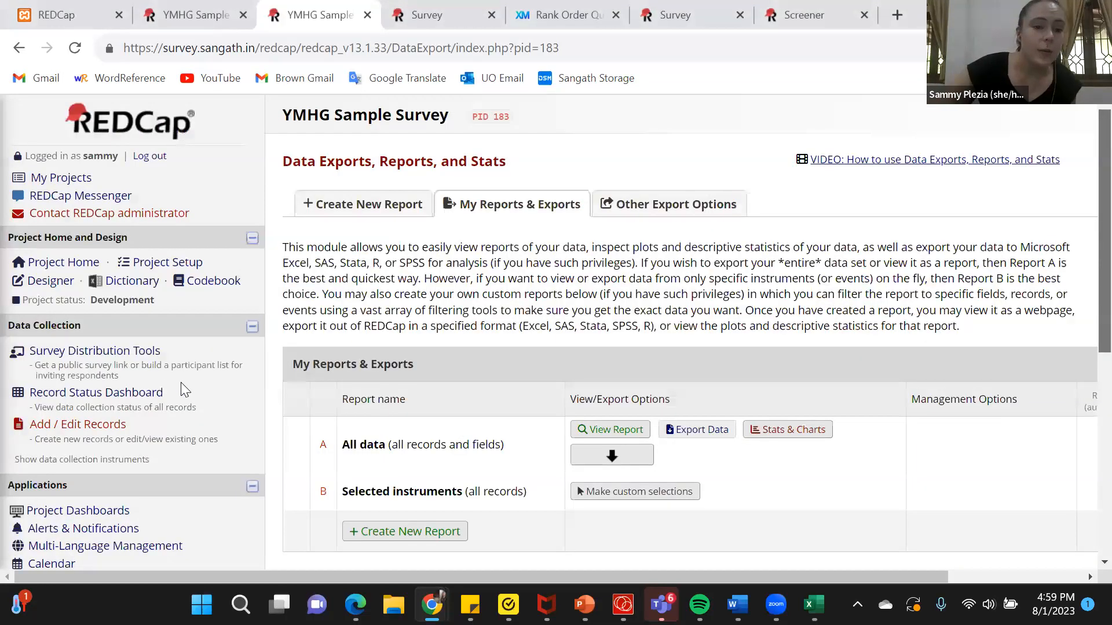
{"action": "scroll", "coordinate": [180, 388], "scroll_direction": "down", "scroll_amount": 4}
{"action": "left_click_drag", "start_coordinate": [181, 388], "coordinate": [63, 399]}
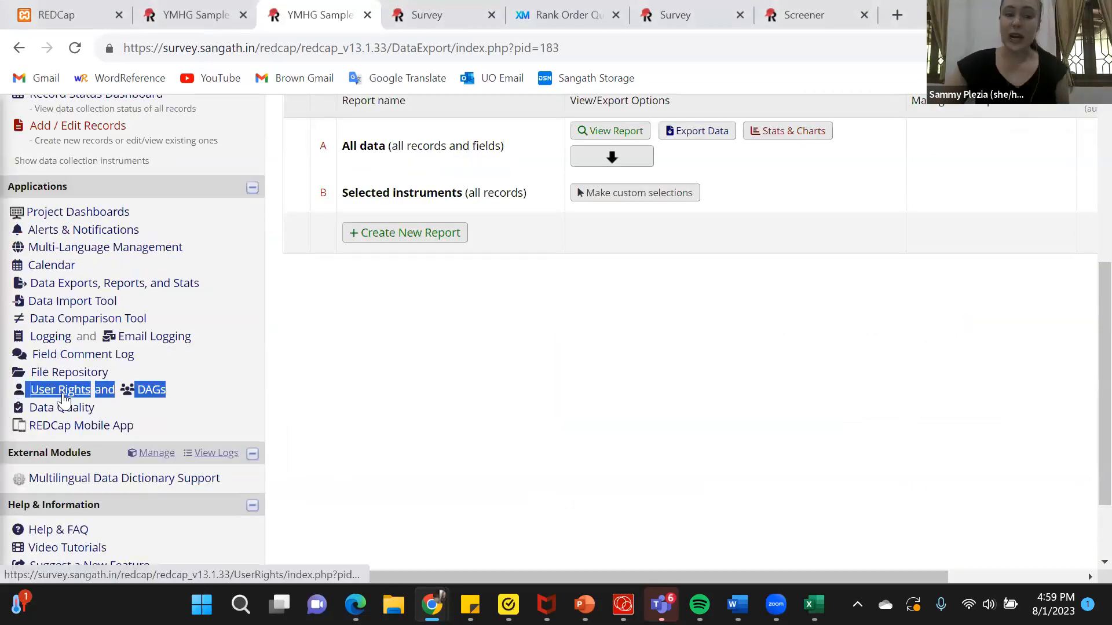
{"action": "left_click", "coordinate": [437, 424]}
{"action": "scroll", "coordinate": [434, 423], "scroll_direction": "up", "scroll_amount": 1}
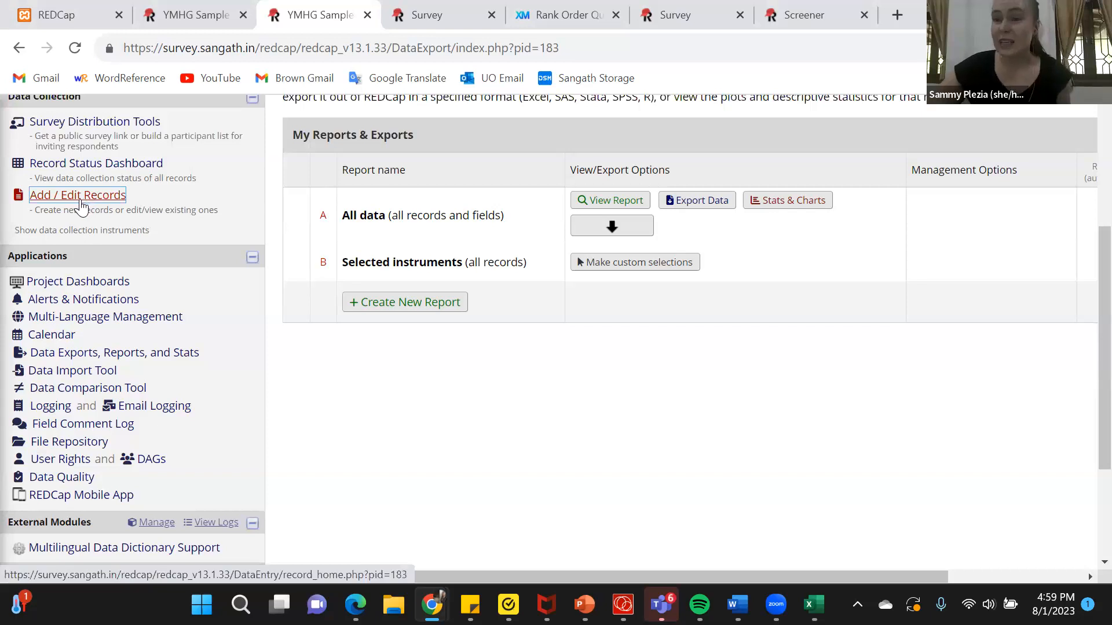
{"action": "left_click_drag", "start_coordinate": [90, 458], "coordinate": [23, 461]}
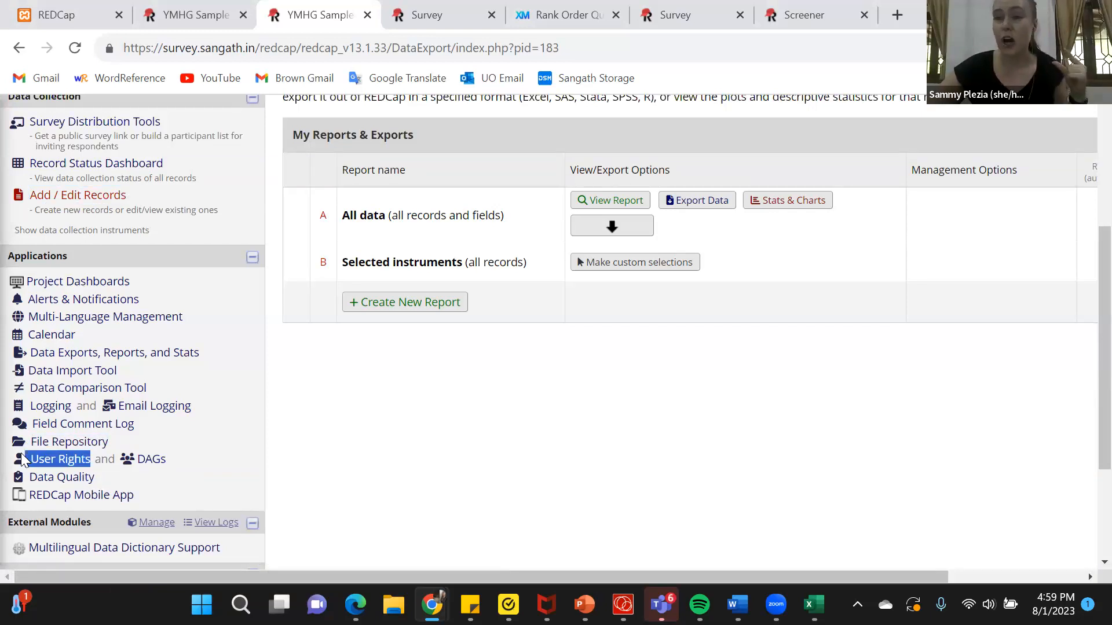